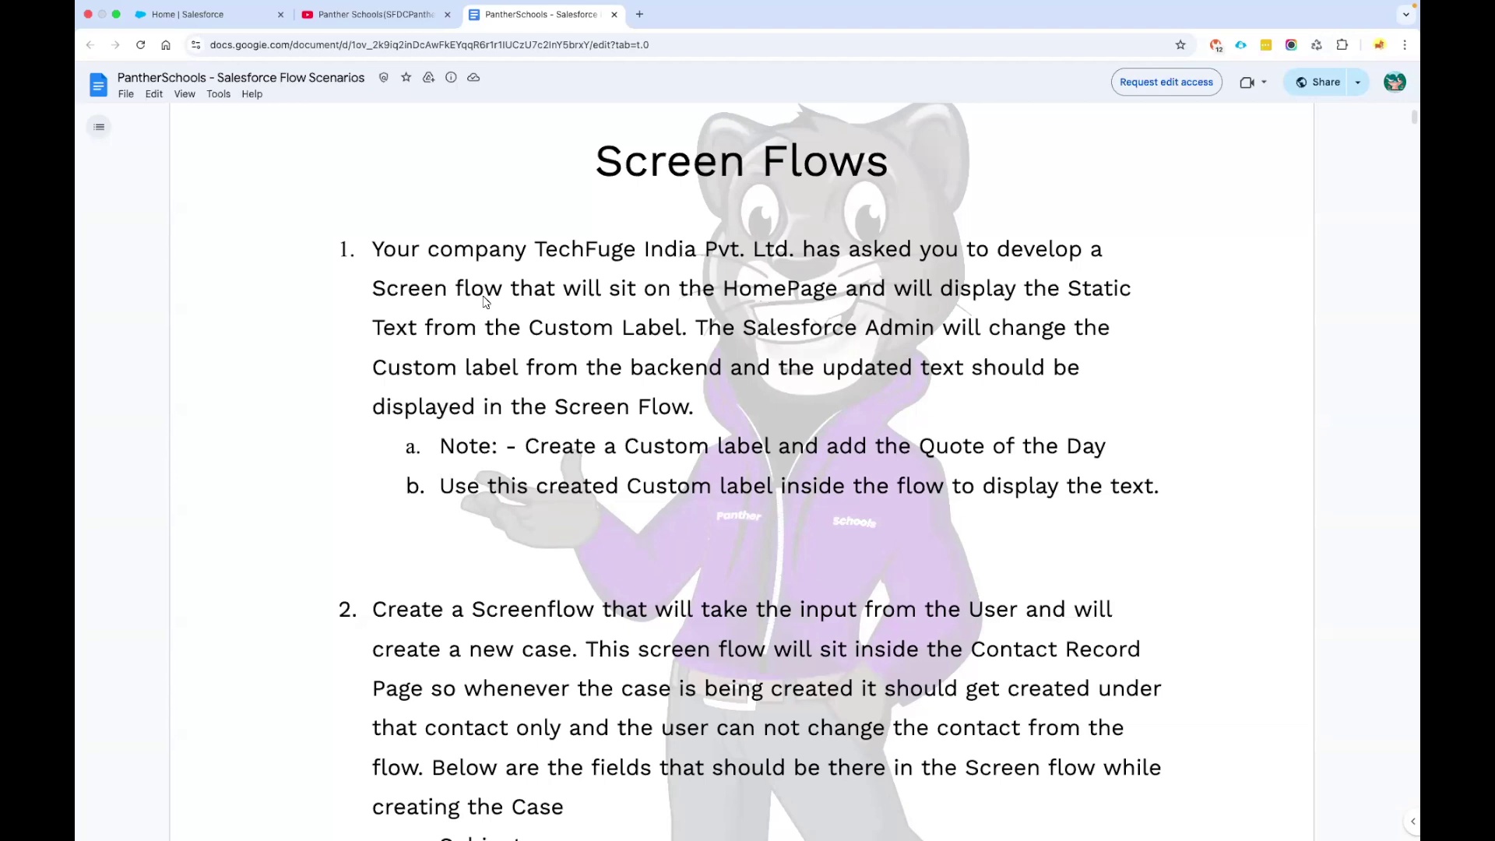
# - Read the first Screen Flows scenario about displaying Custom Label text on the home page
pyautogui.moveTo(373, 253); pyautogui.dragTo(1159, 488)
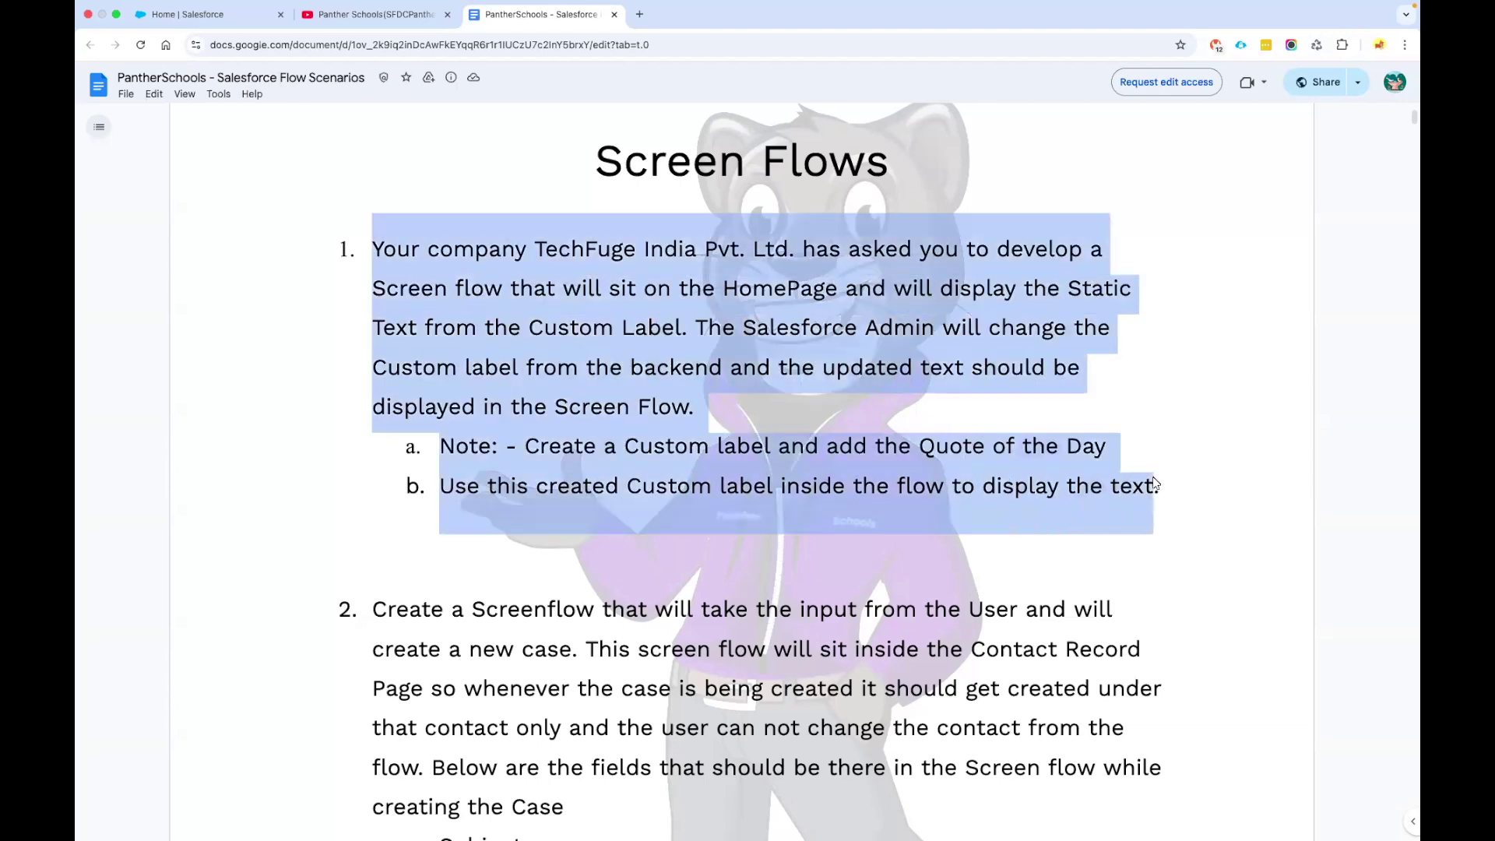
pyautogui.click(606, 372)
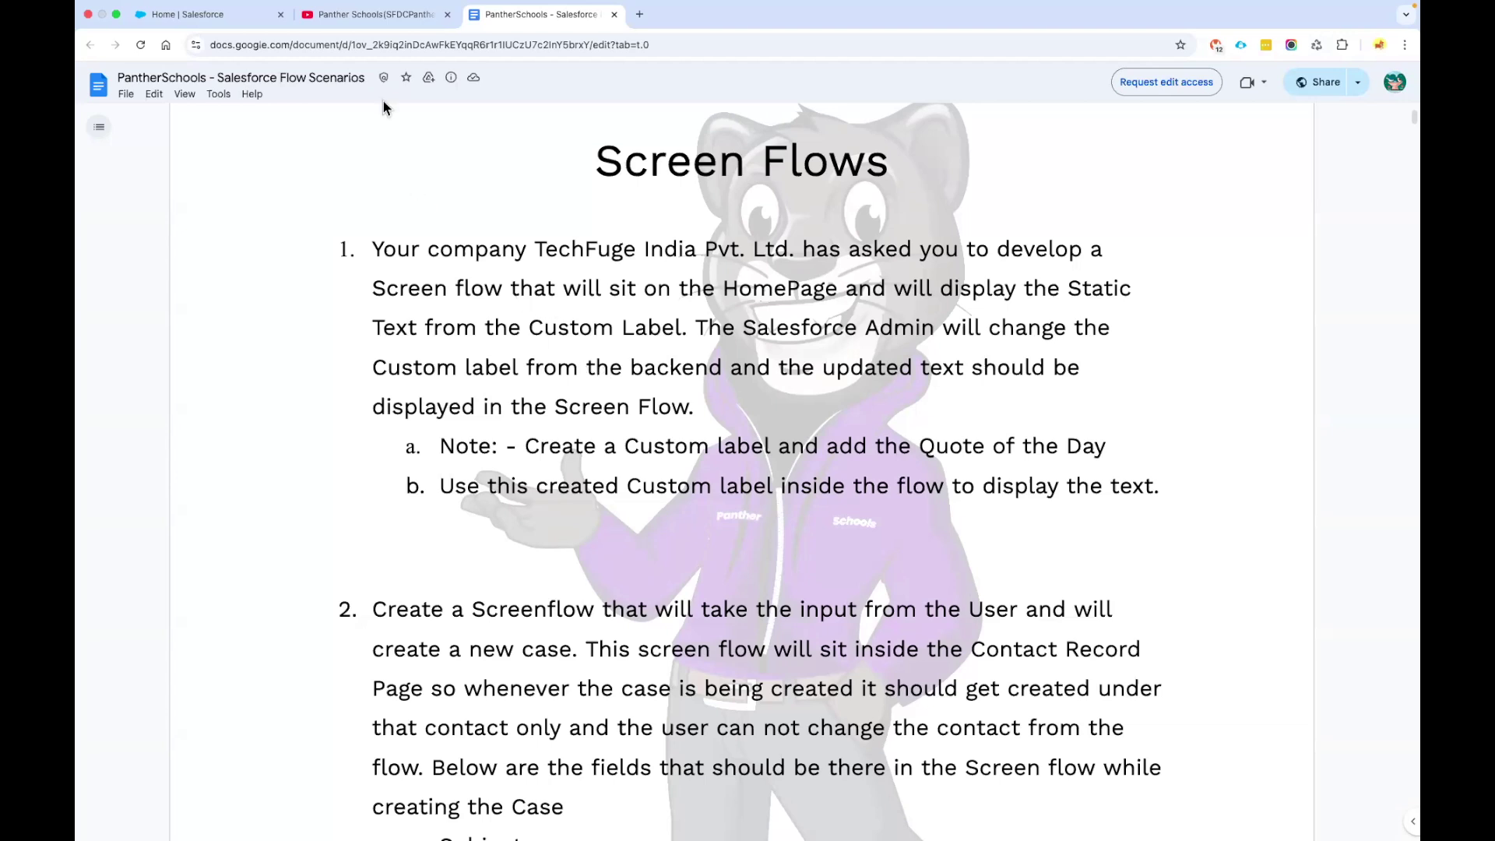
# - Switch to the Panther Schools YouTube channel and look through its live-streamed Salesforce Flow episodes
pyautogui.click(380, 17)
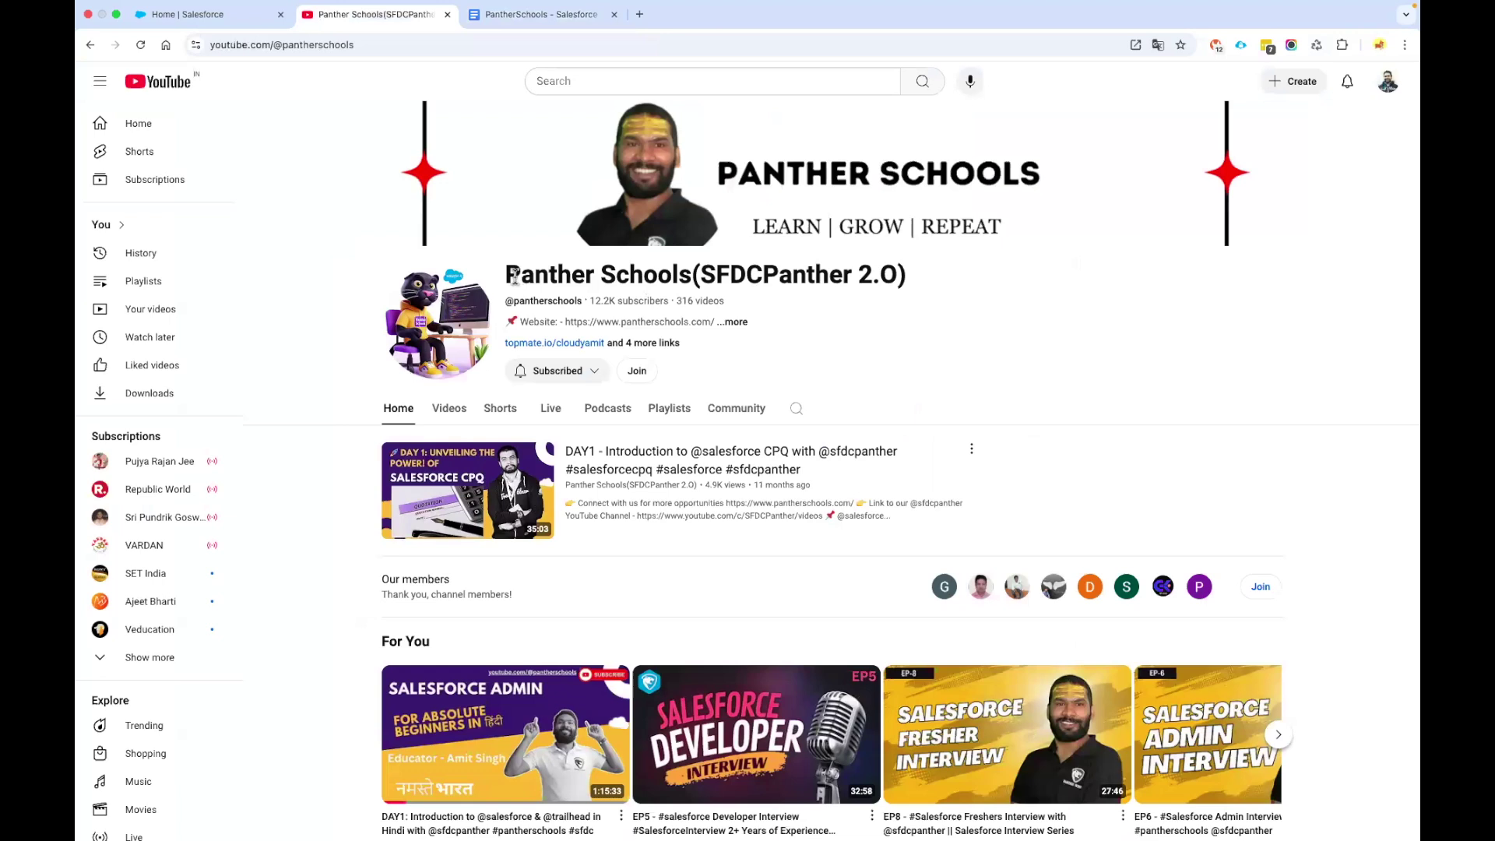
pyautogui.moveTo(505, 274)
pyautogui.mouseDown()
pyautogui.moveTo(916, 288)
pyautogui.moveTo(503, 276)
pyautogui.mouseUp()
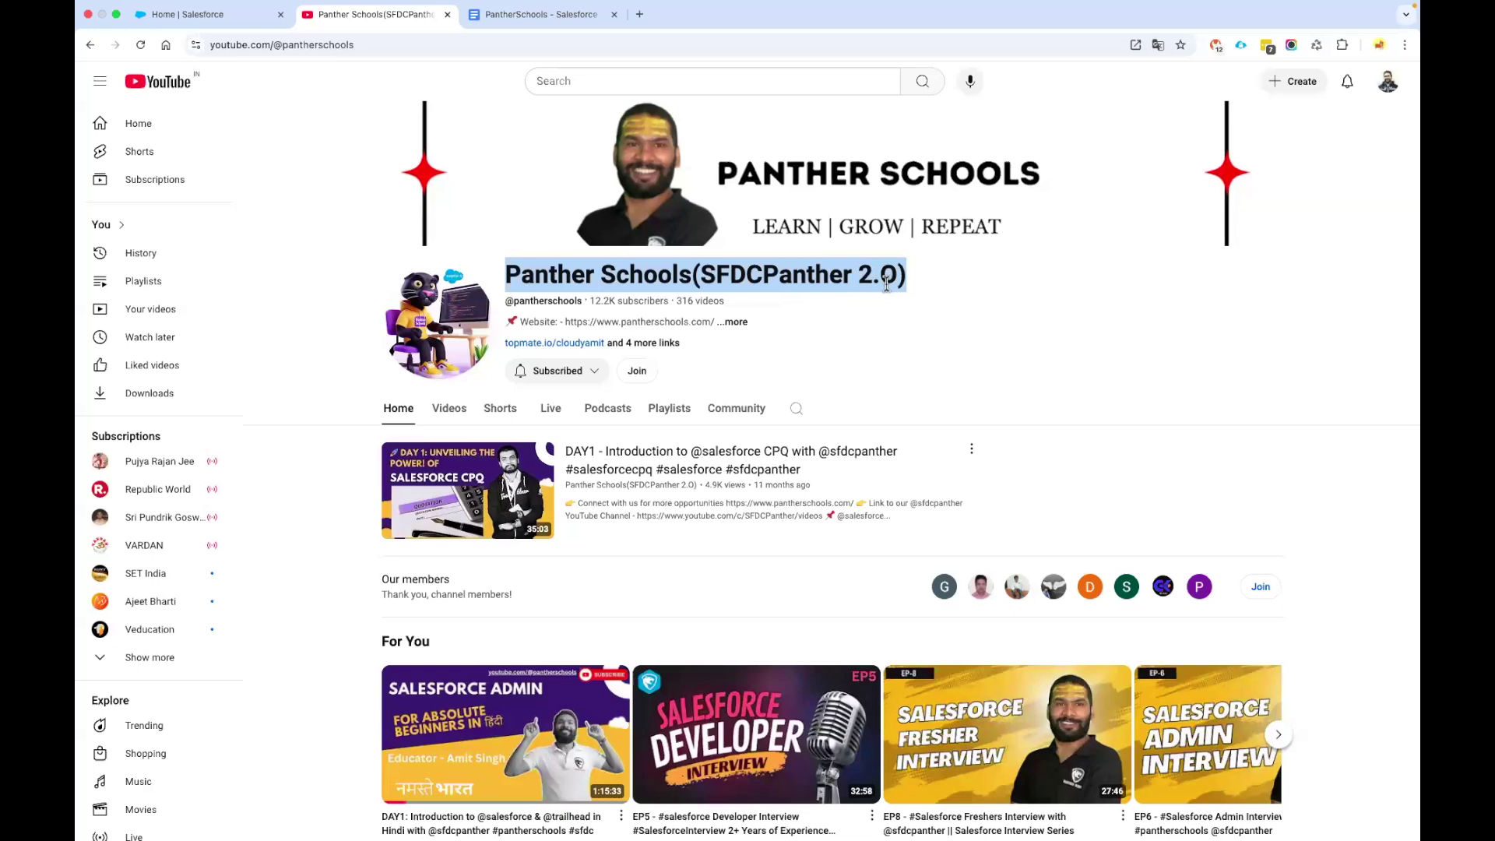
pyautogui.click(866, 309)
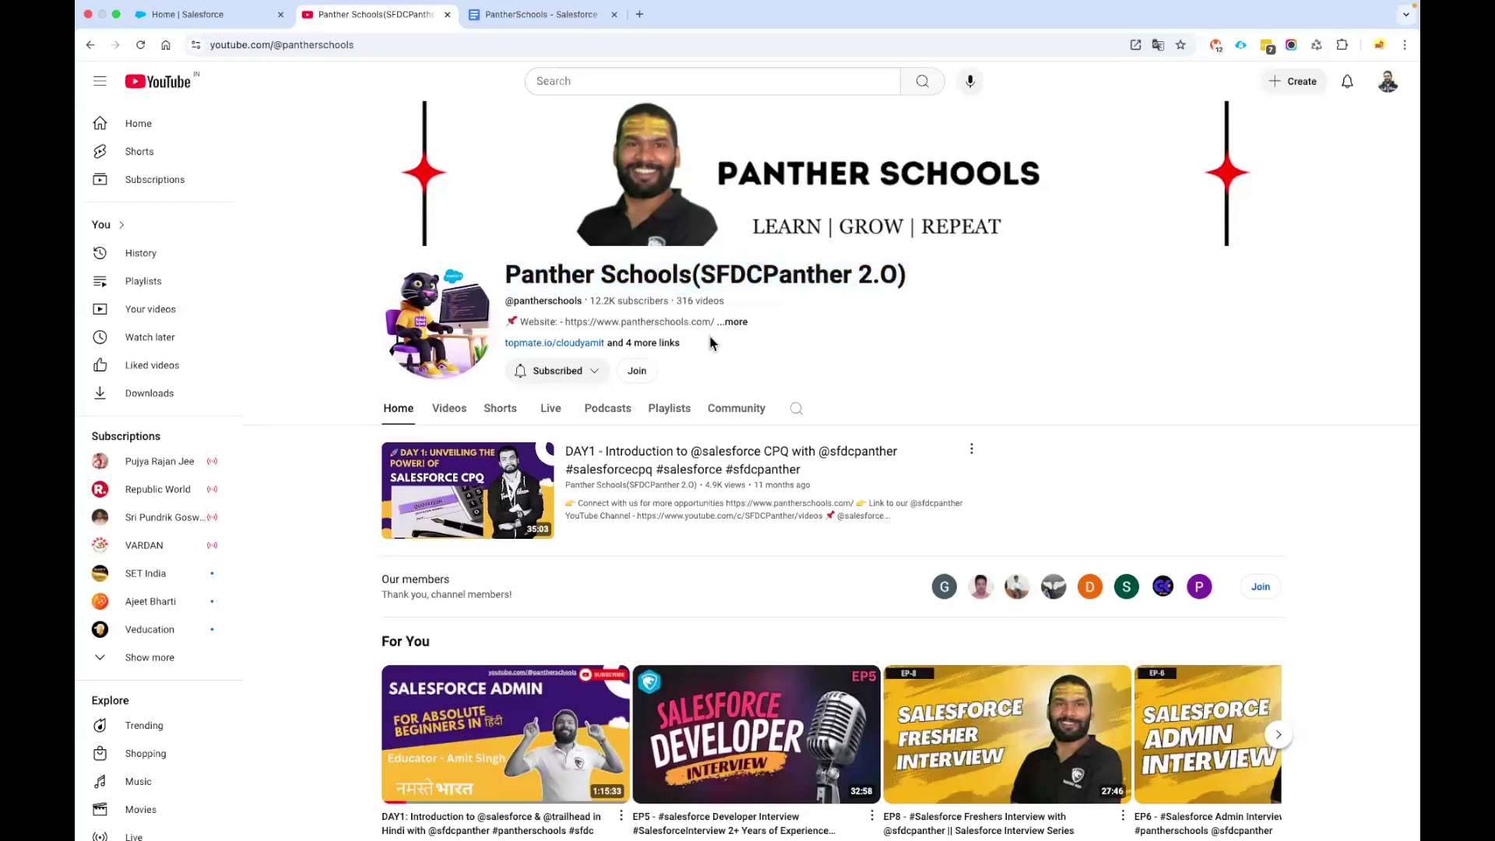
pyautogui.scroll(-1, 678, 358)
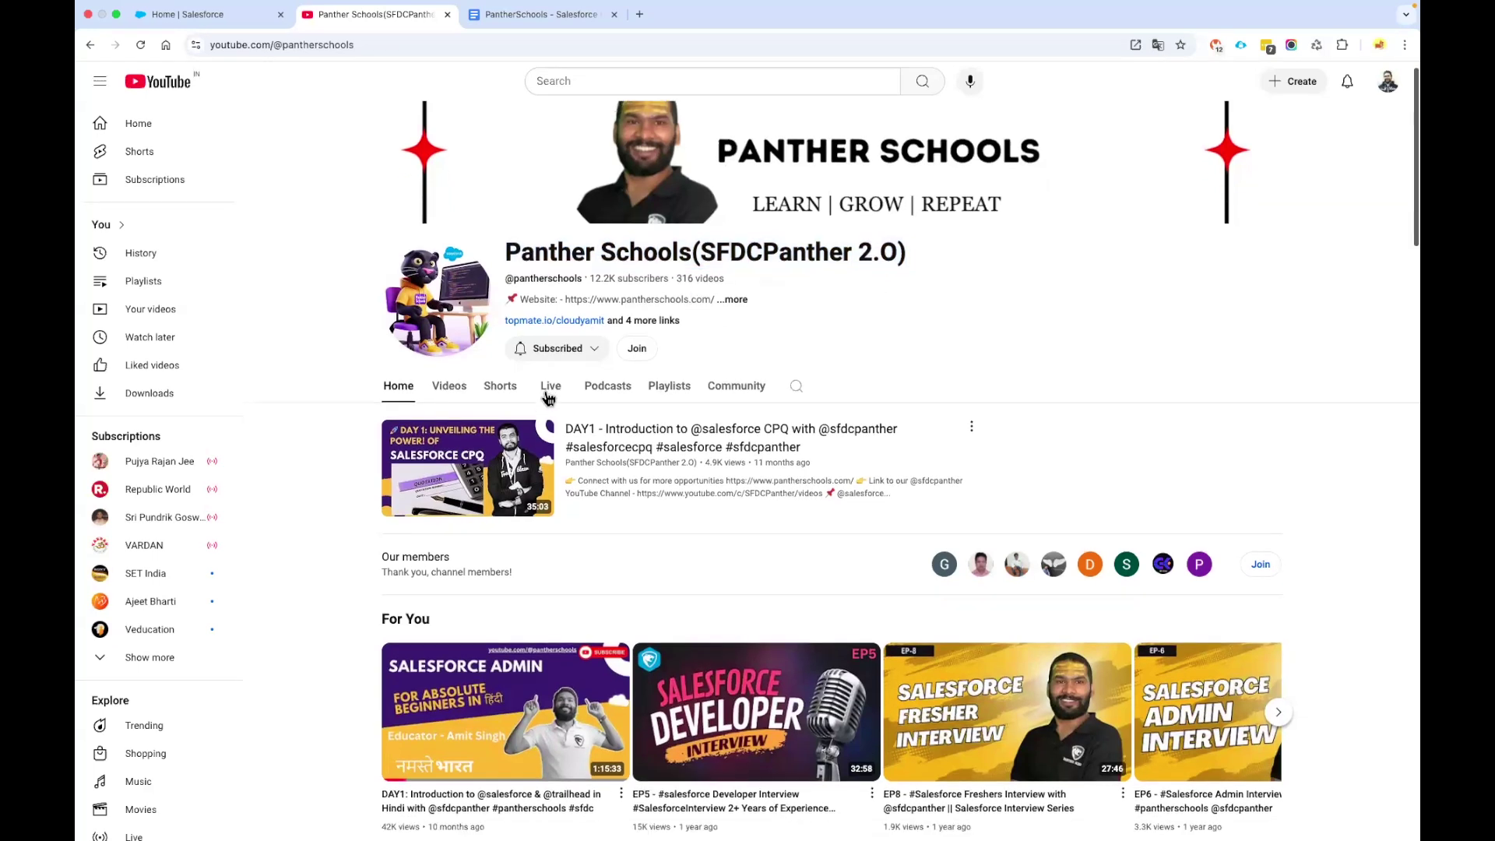
pyautogui.click(557, 390)
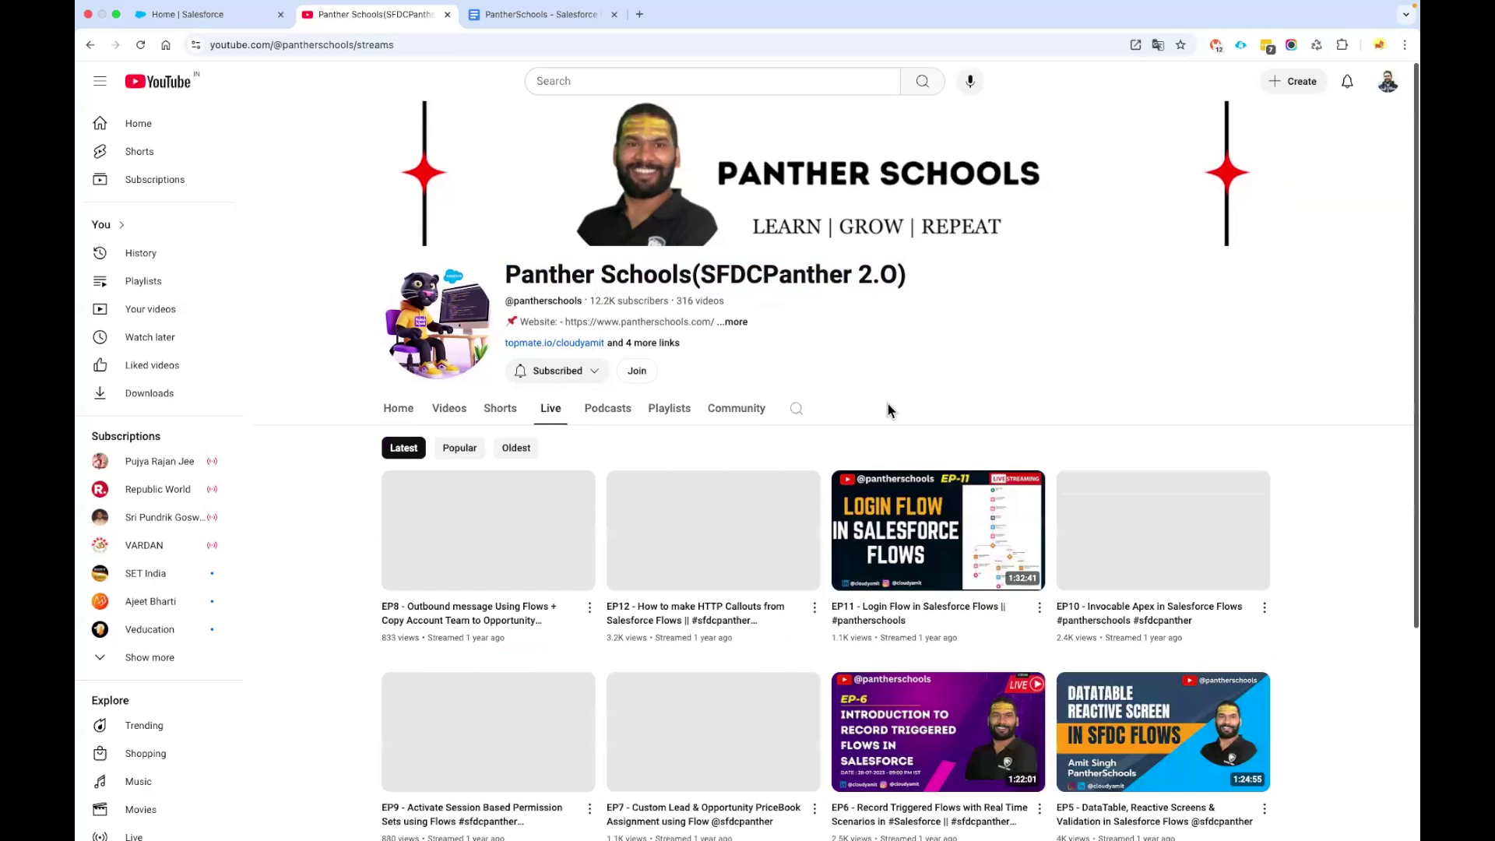
pyautogui.scroll(-3, 892, 408)
pyautogui.scroll(-2, 1231, 592)
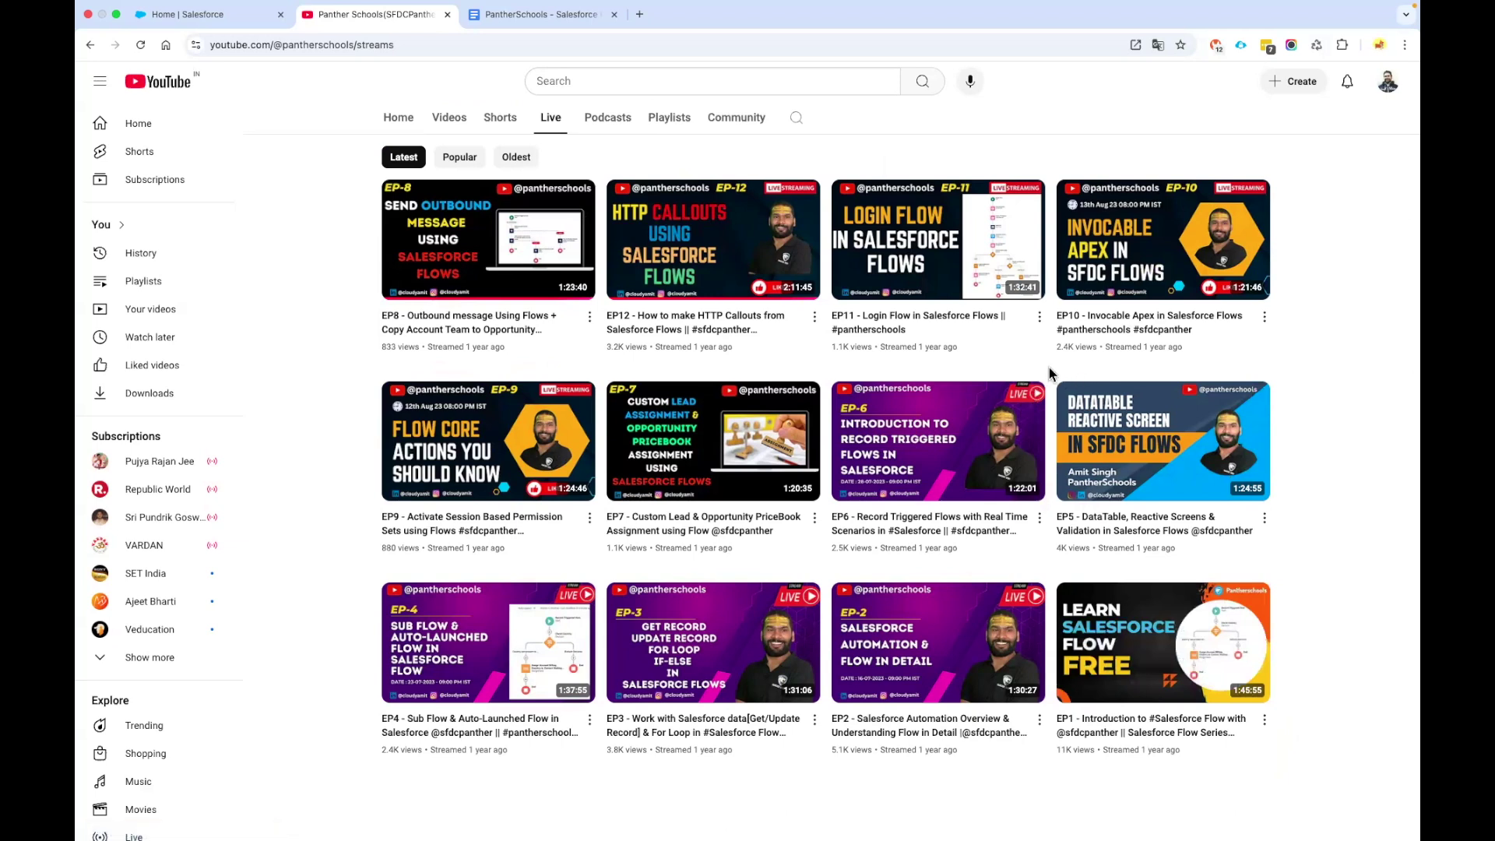
pyautogui.scroll(3, 510, 119)
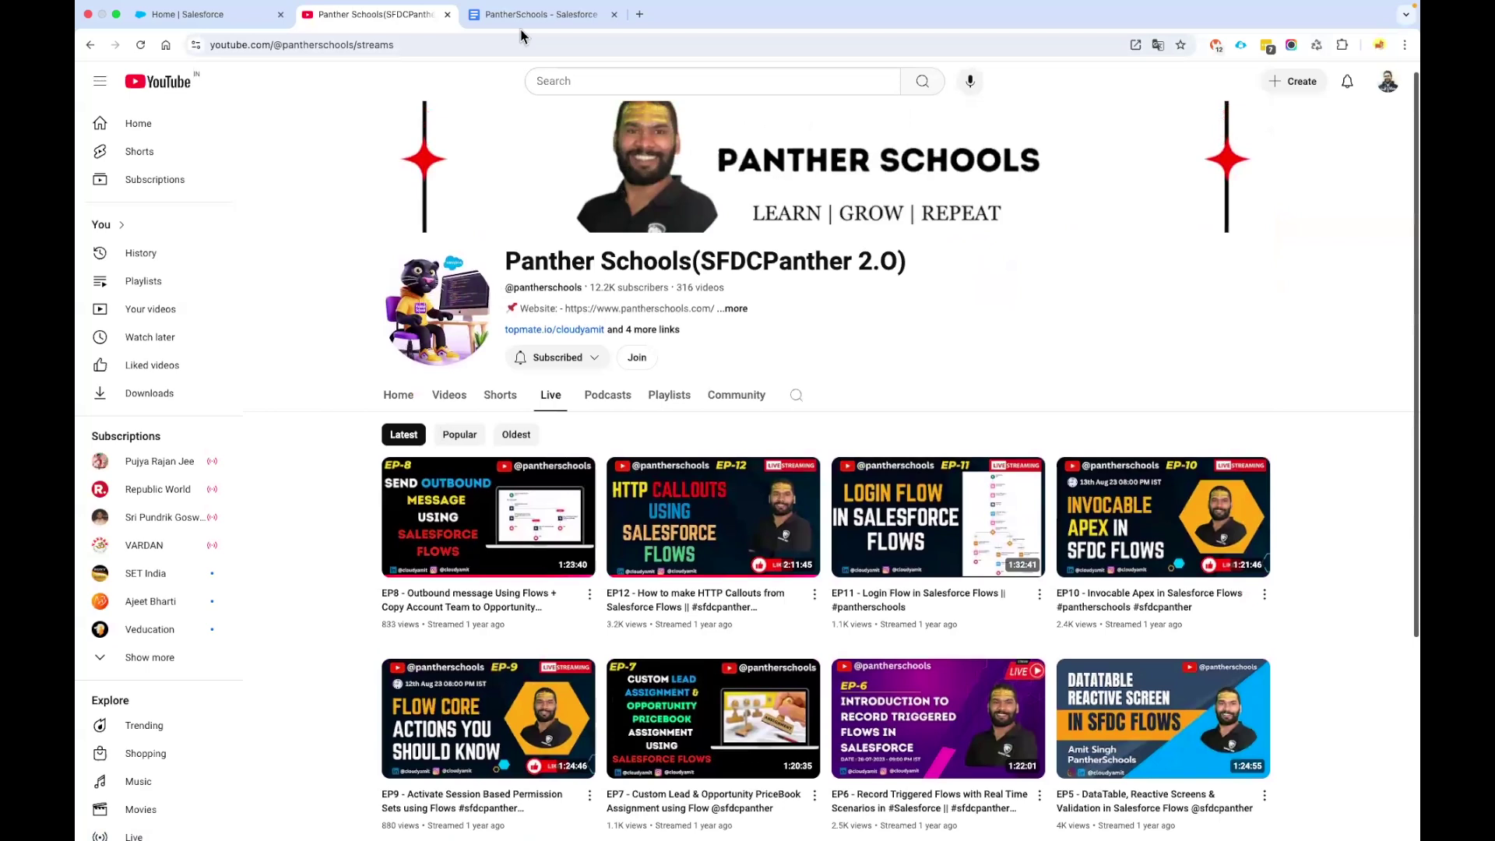
# - Return to the scenarios document and review scenario 1 together with its notes a and b
pyautogui.click(534, 14)
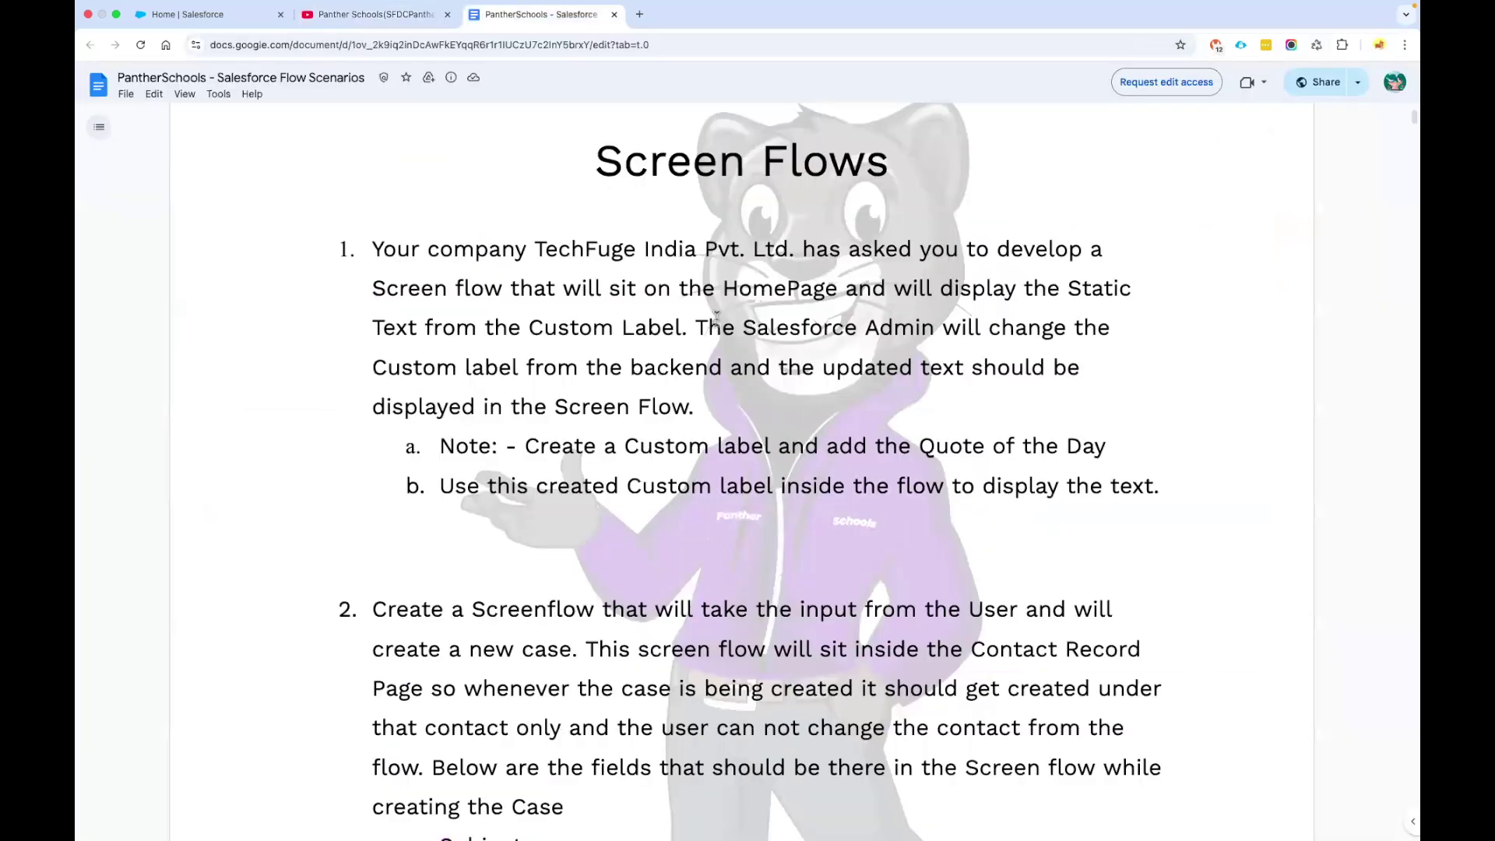
pyautogui.moveTo(377, 243); pyautogui.dragTo(1170, 488)
pyautogui.click(1168, 488)
pyautogui.moveTo(373, 247); pyautogui.dragTo(401, 378)
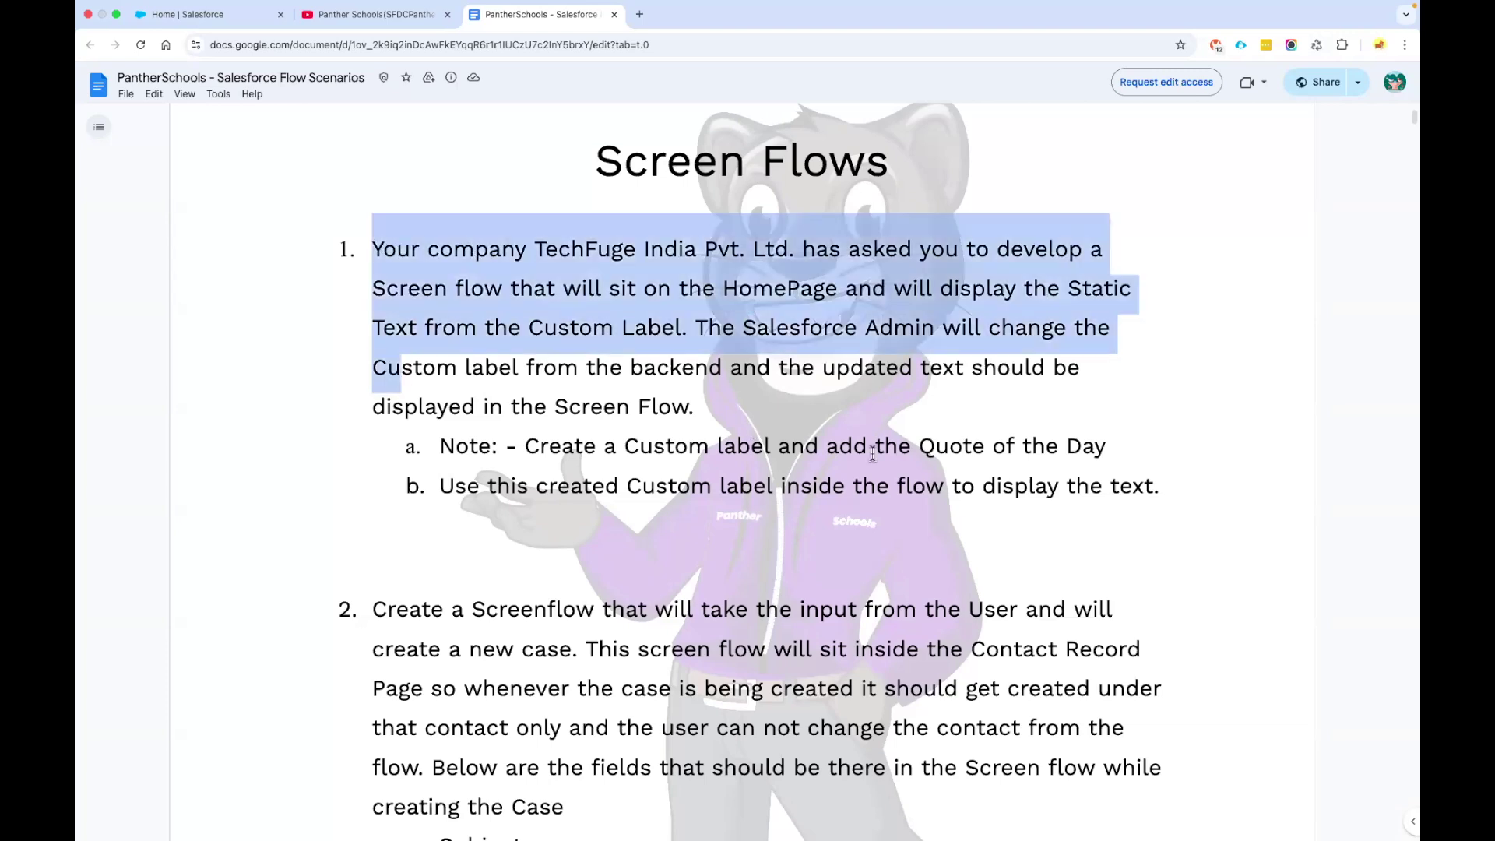
pyautogui.moveTo(872, 456); pyautogui.dragTo(1154, 514)
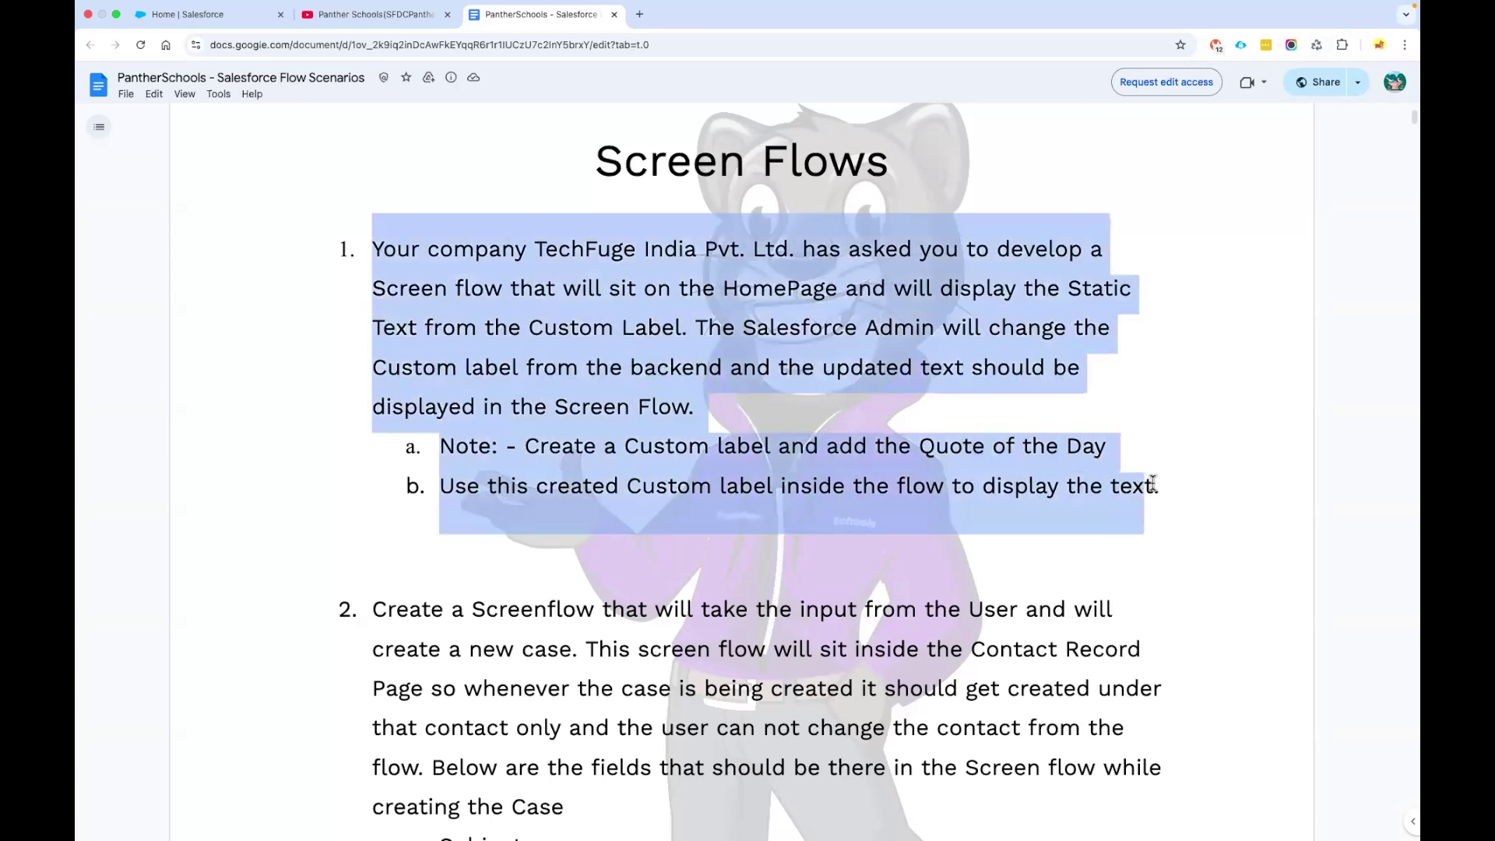
pyautogui.click(646, 340)
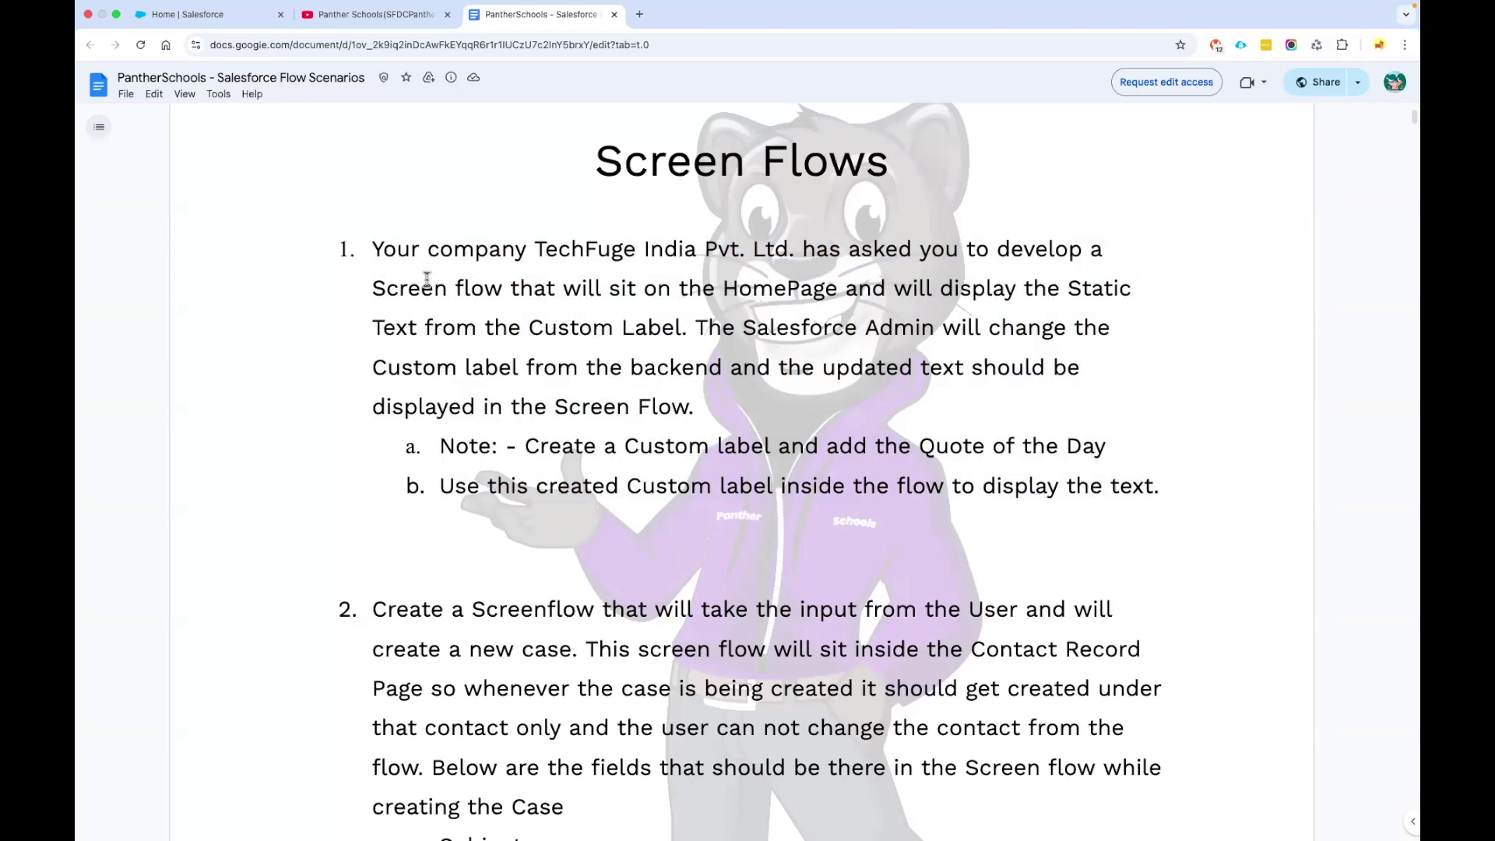
# - Switch to Salesforce and look over the cards on the Seller Home page
pyautogui.click(166, 17)
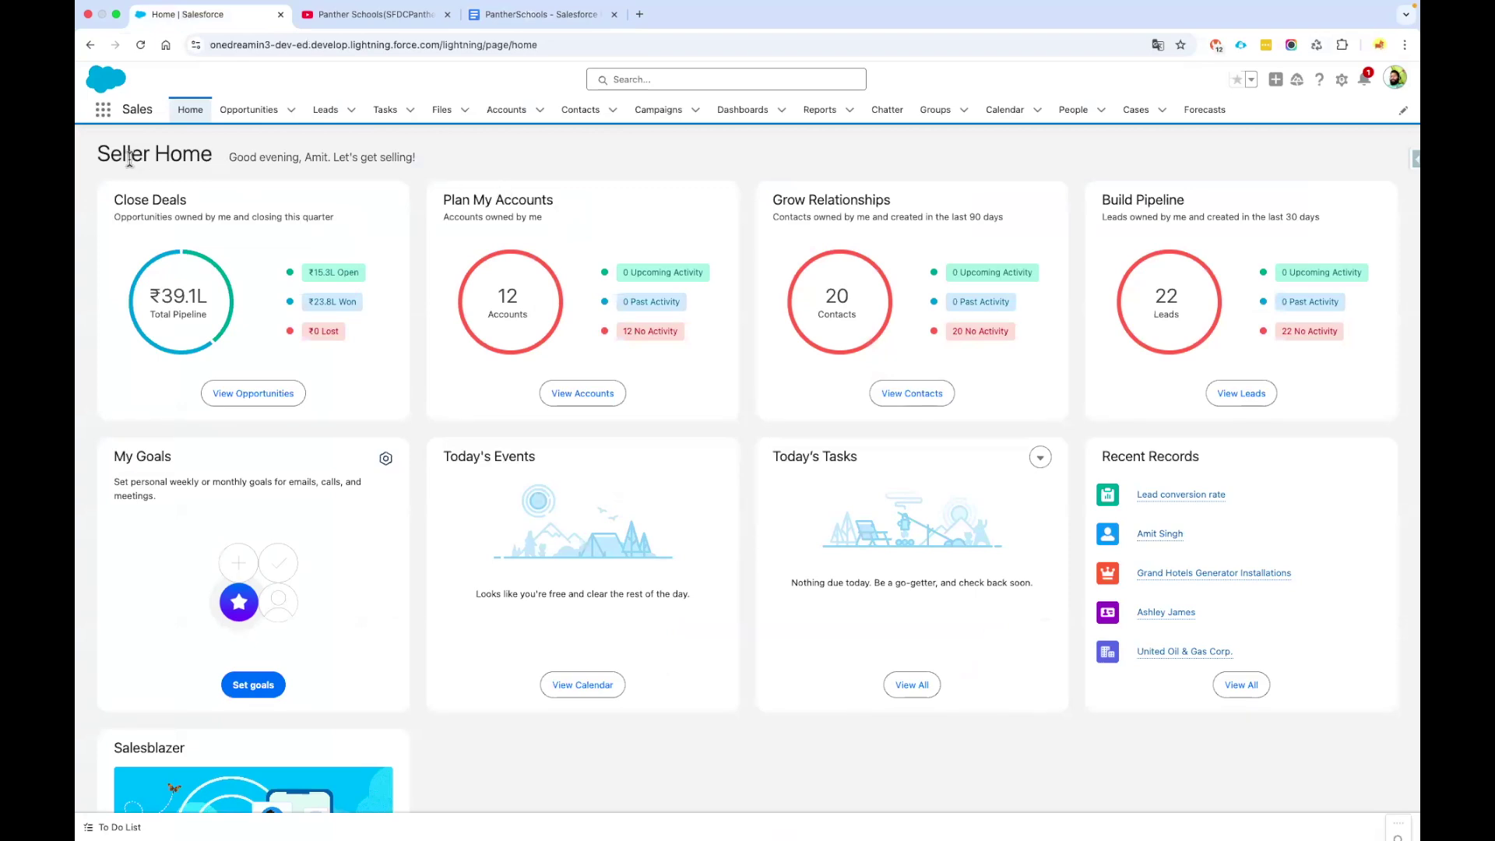
pyautogui.moveTo(94, 140); pyautogui.dragTo(1152, 250)
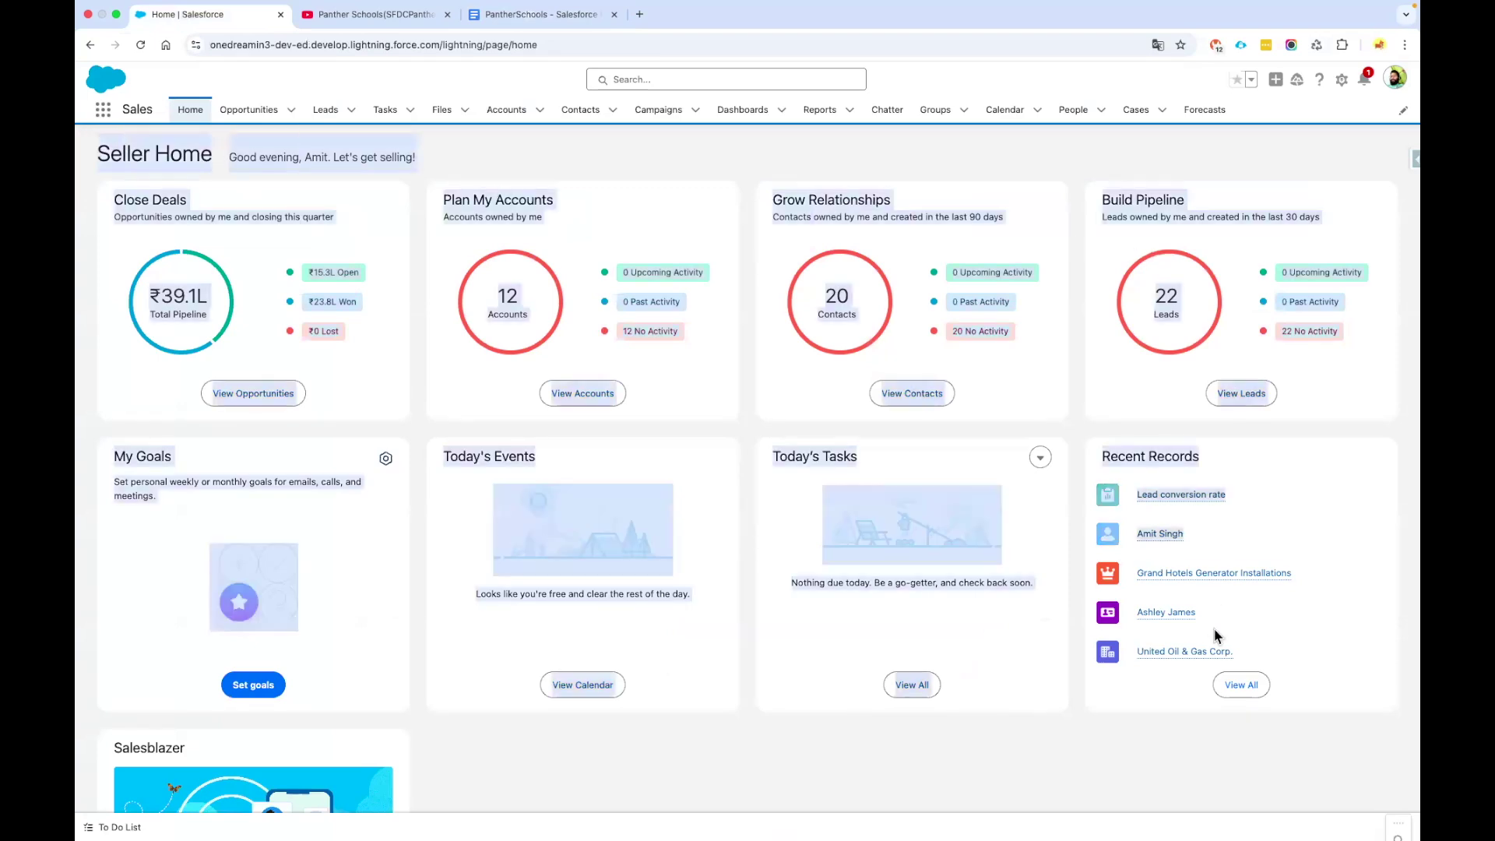
pyautogui.click(1076, 452)
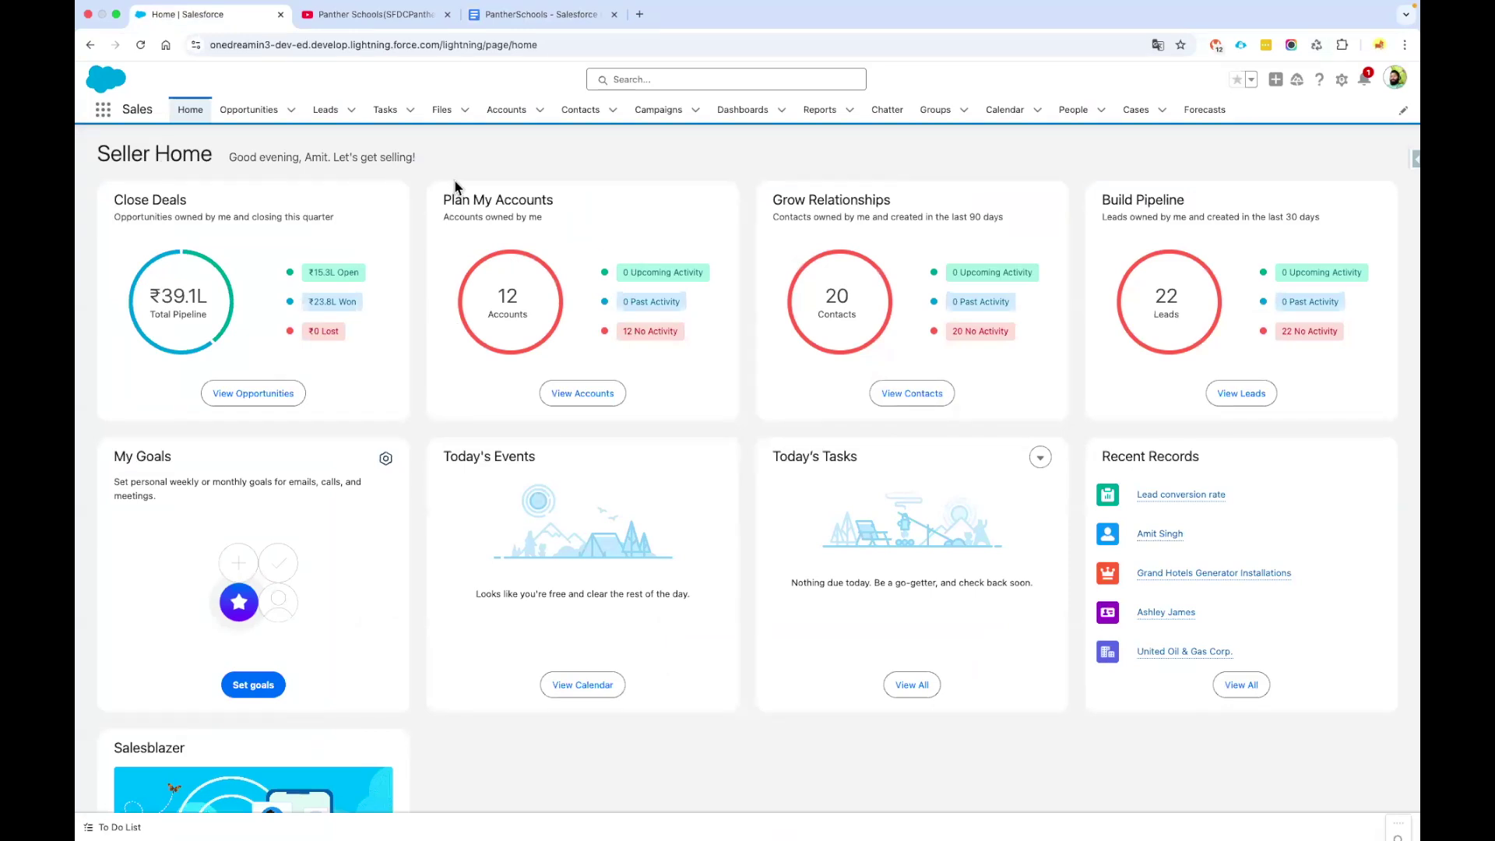
# - Open the Seller Home page in Lightning App Builder, inspect its layout, and return to the home page
pyautogui.click(1342, 83)
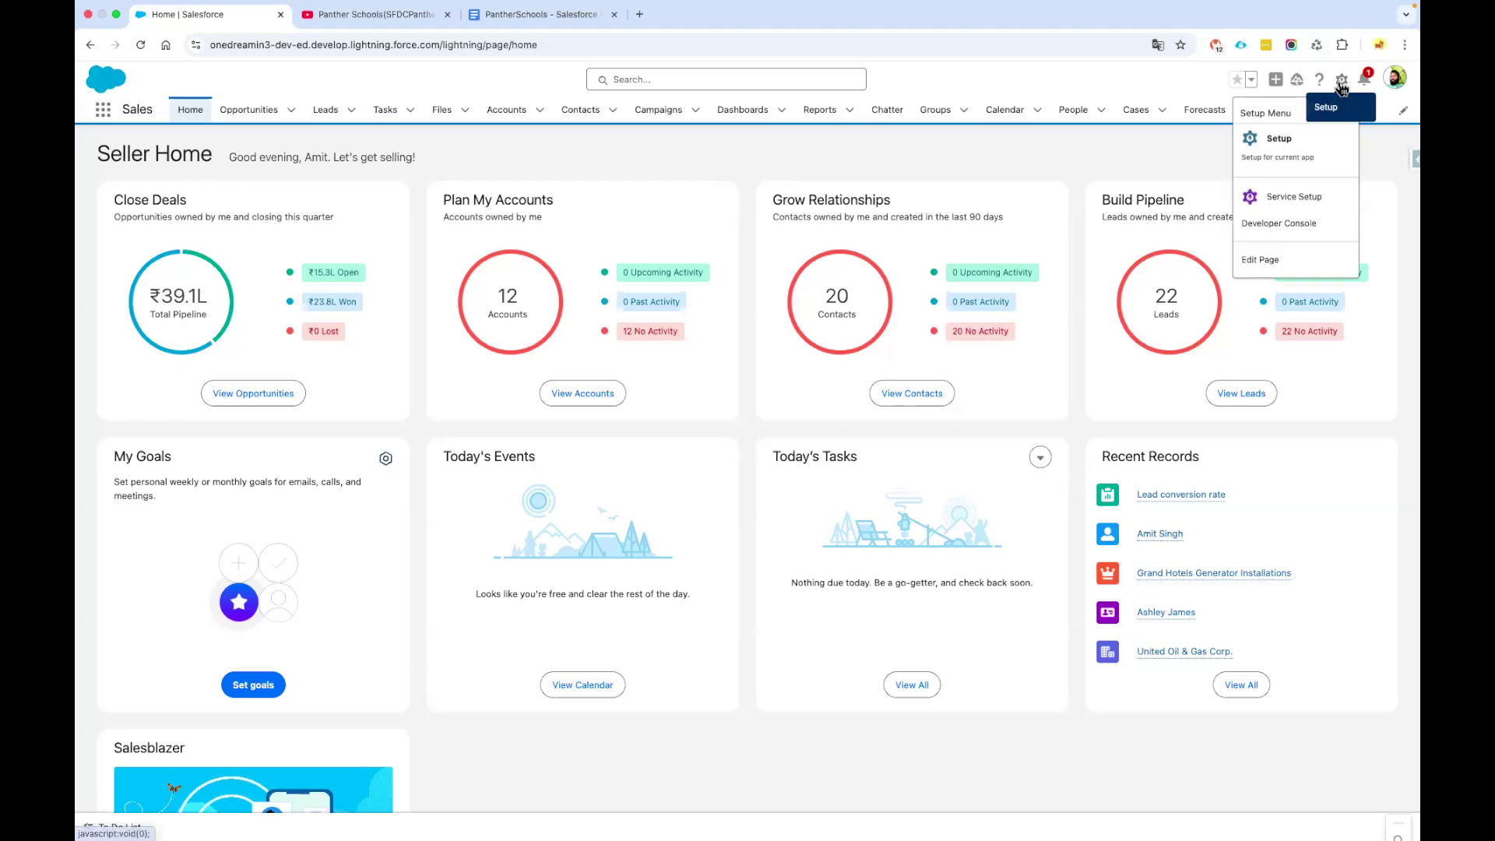
pyautogui.click(1297, 262)
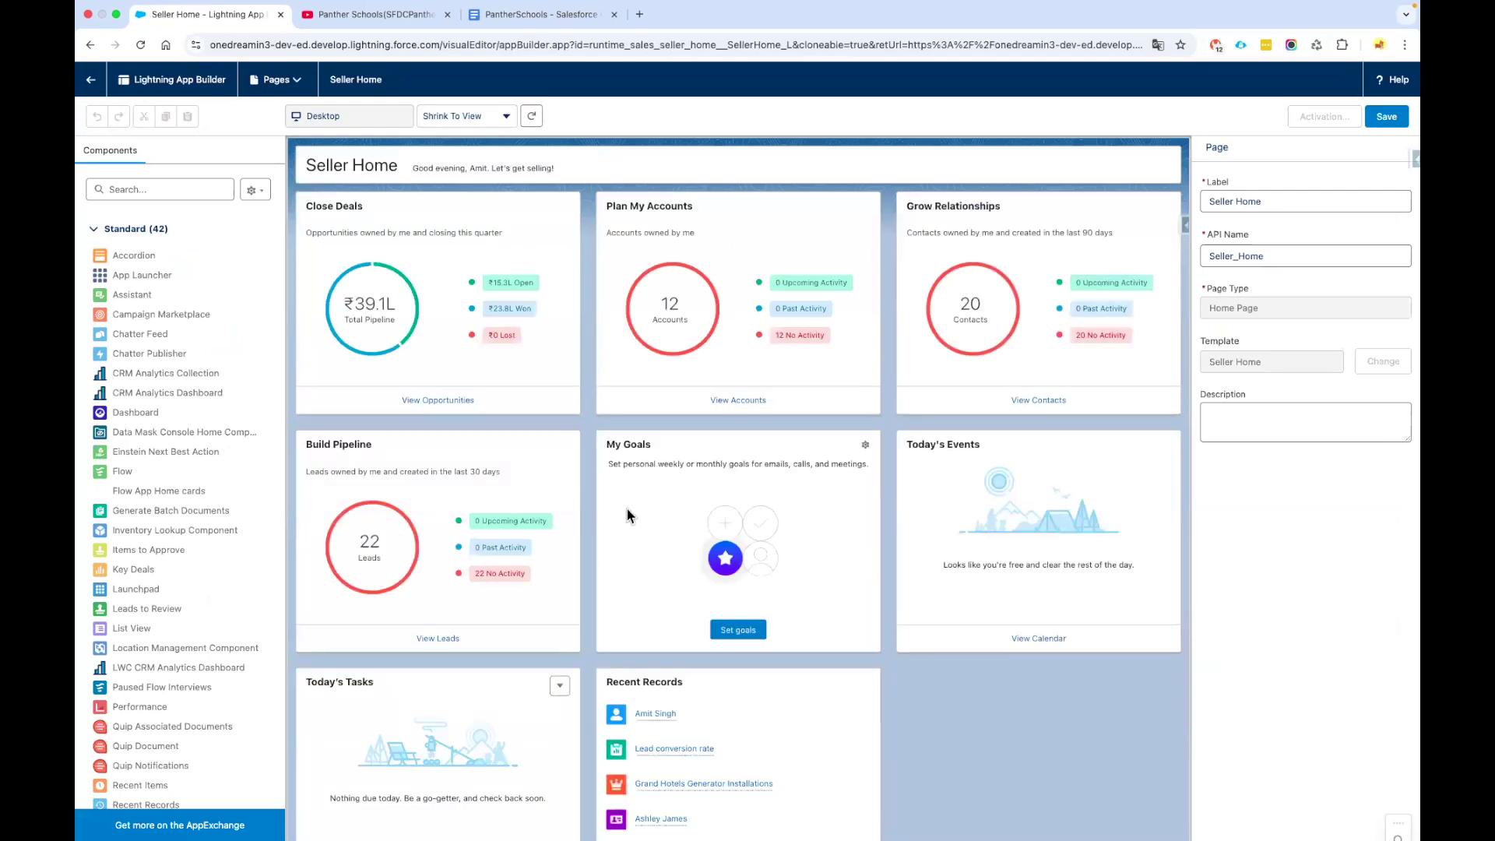
pyautogui.moveTo(249, 294); pyautogui.dragTo(802, 196)
pyautogui.click(97, 92)
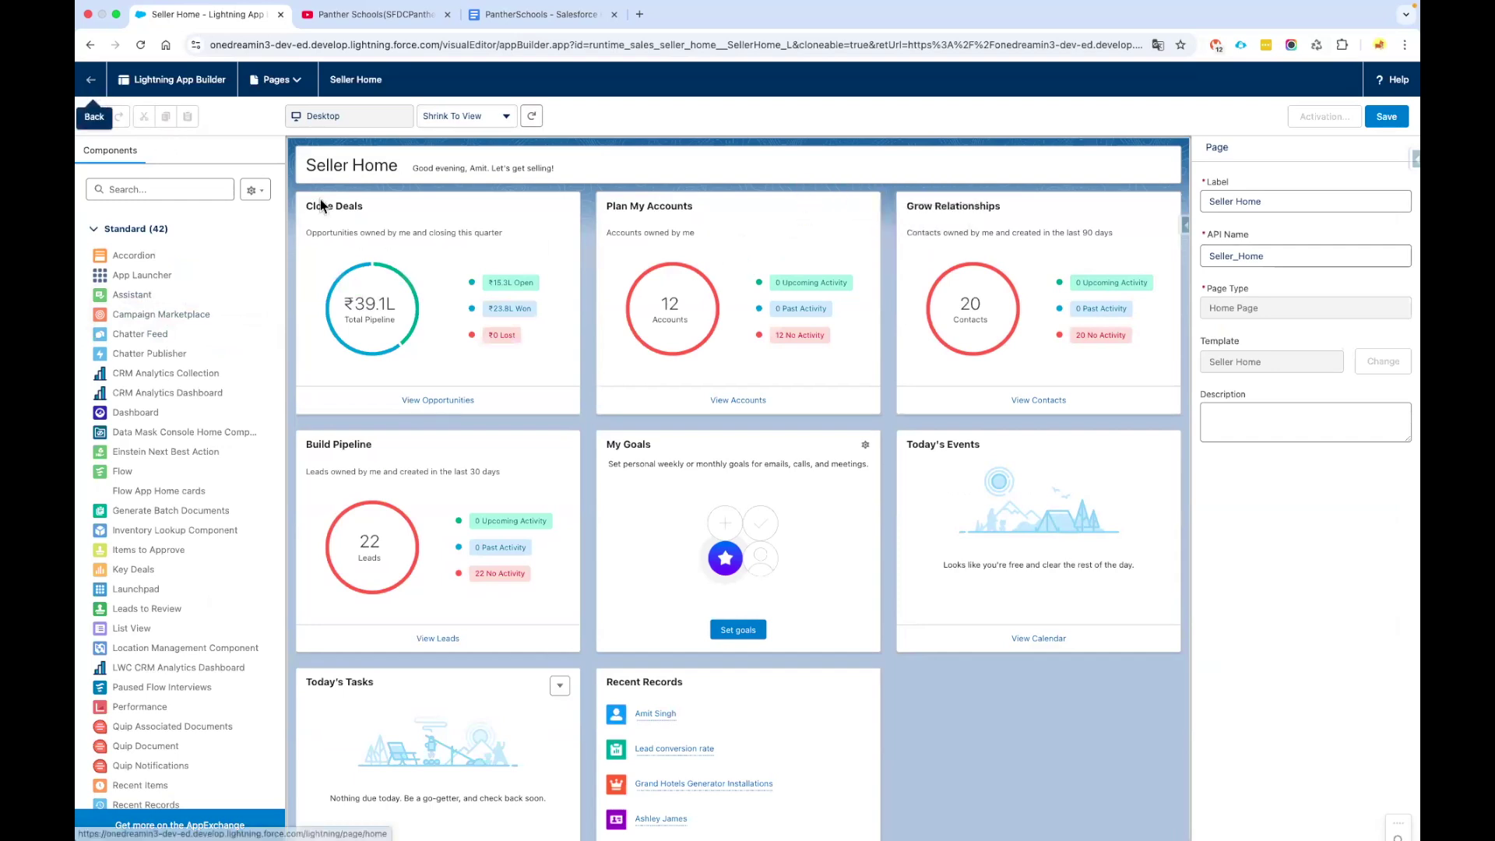
pyautogui.click(797, 305)
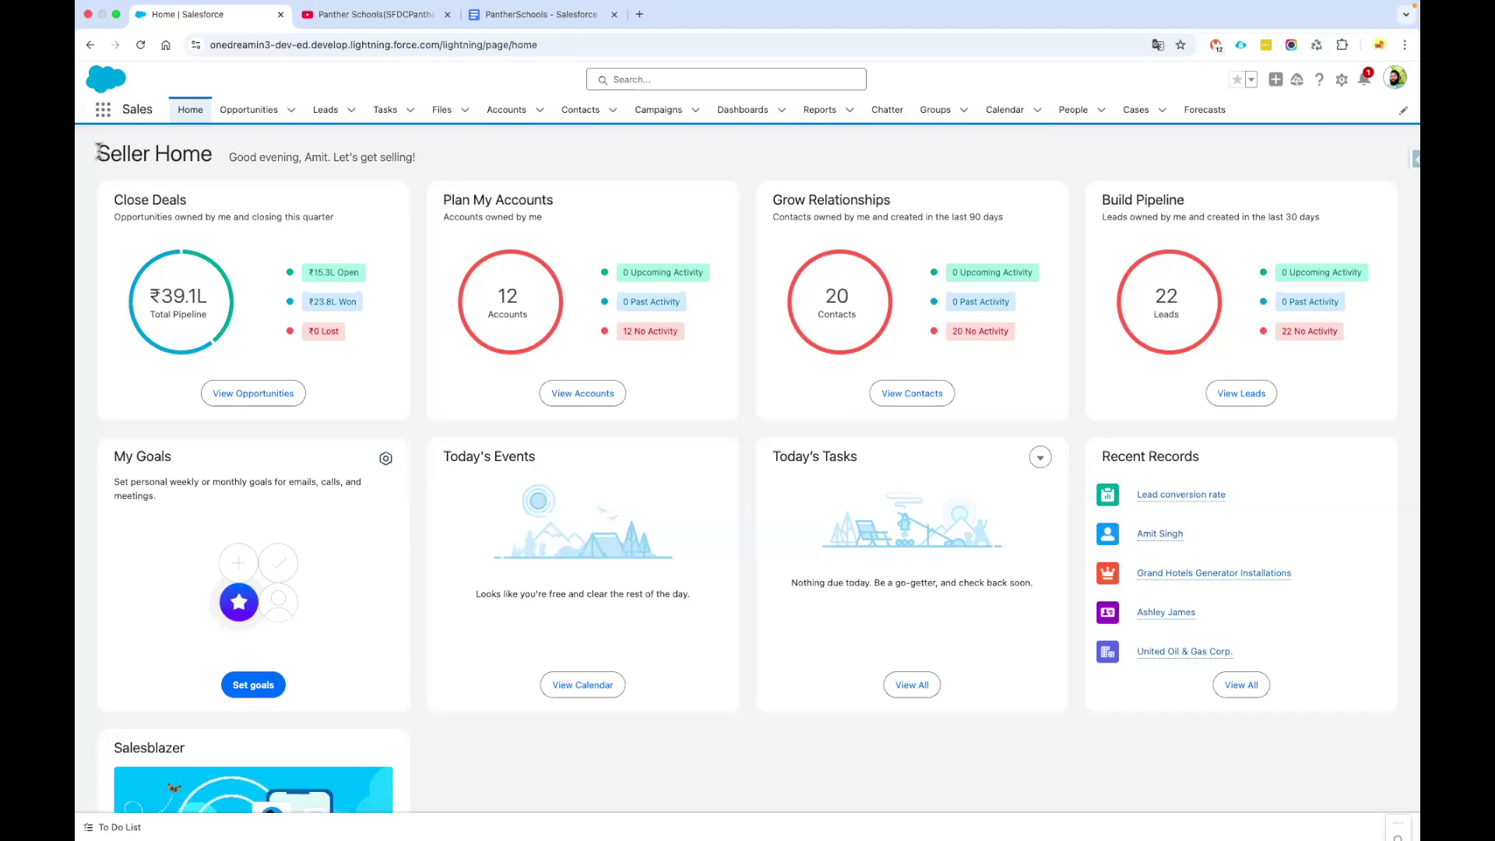
pyautogui.moveTo(98, 151); pyautogui.dragTo(1357, 672)
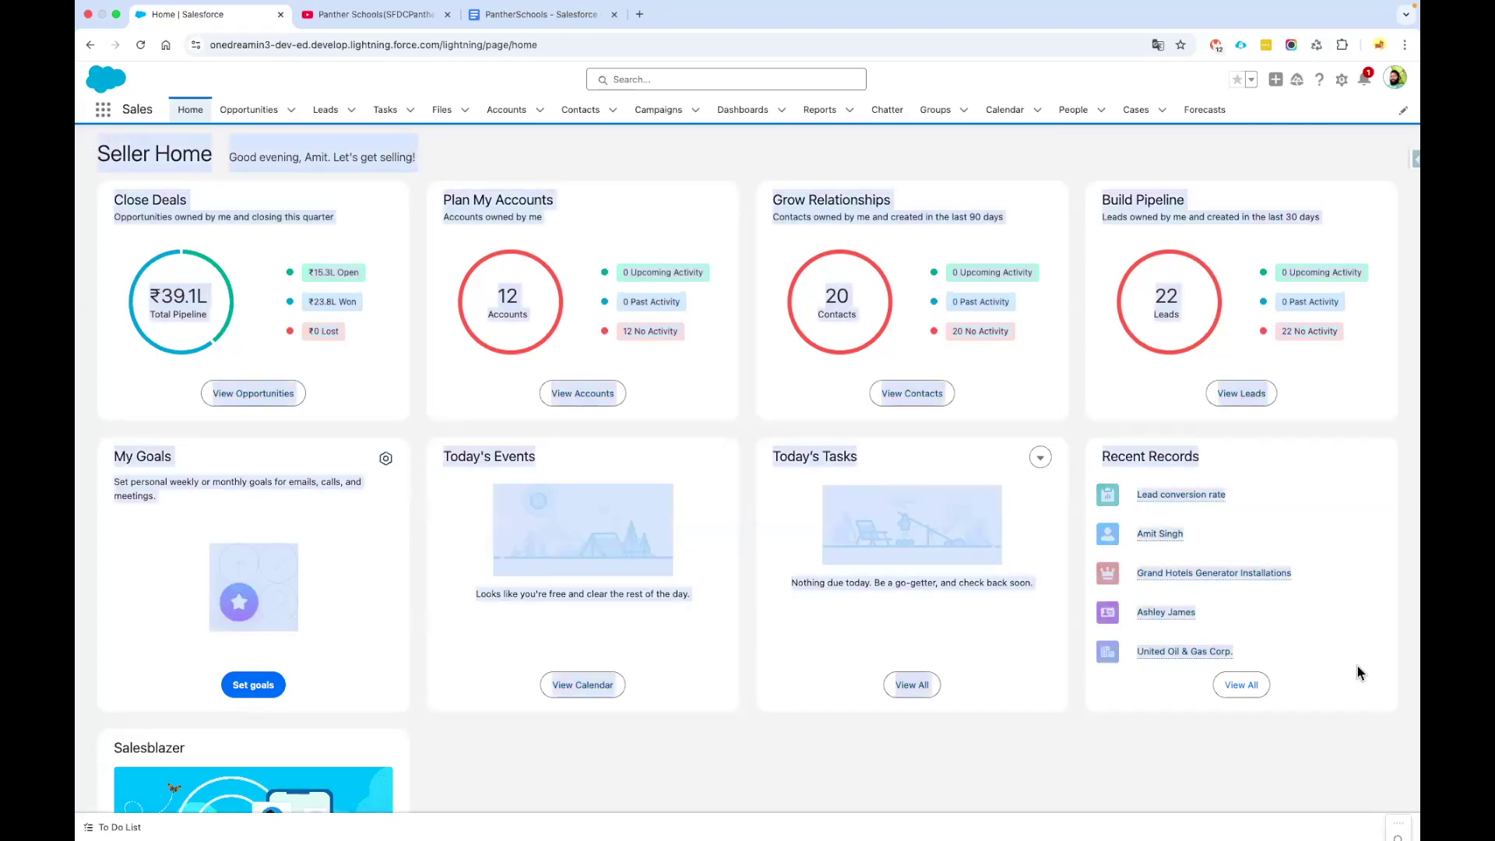
pyautogui.click(1009, 733)
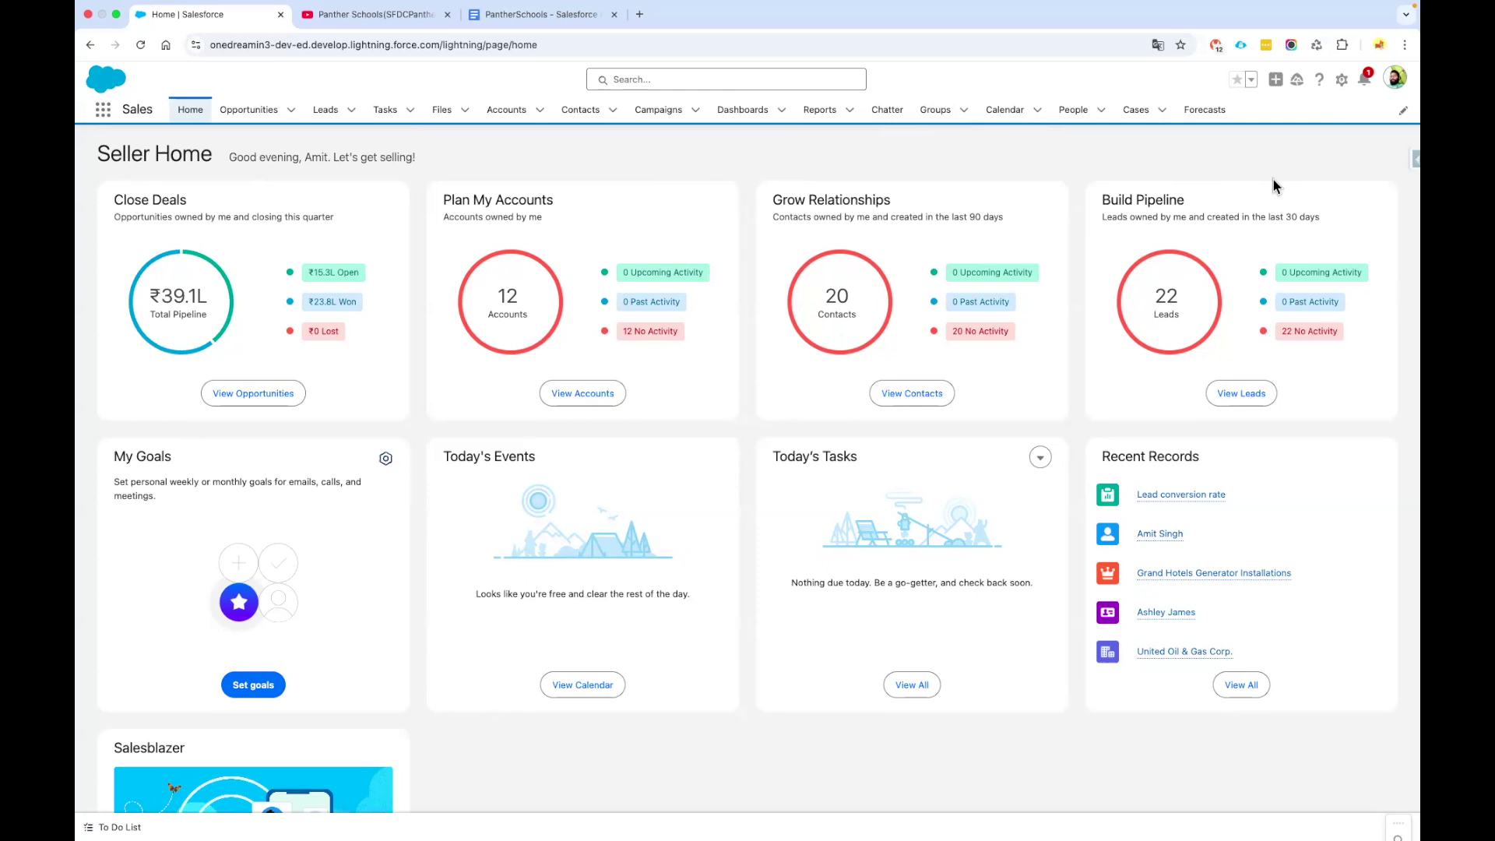
# - Open Salesforce Setup, dismiss the Guidance Center, and find the Home page under Feature Settings
pyautogui.click(1341, 80)
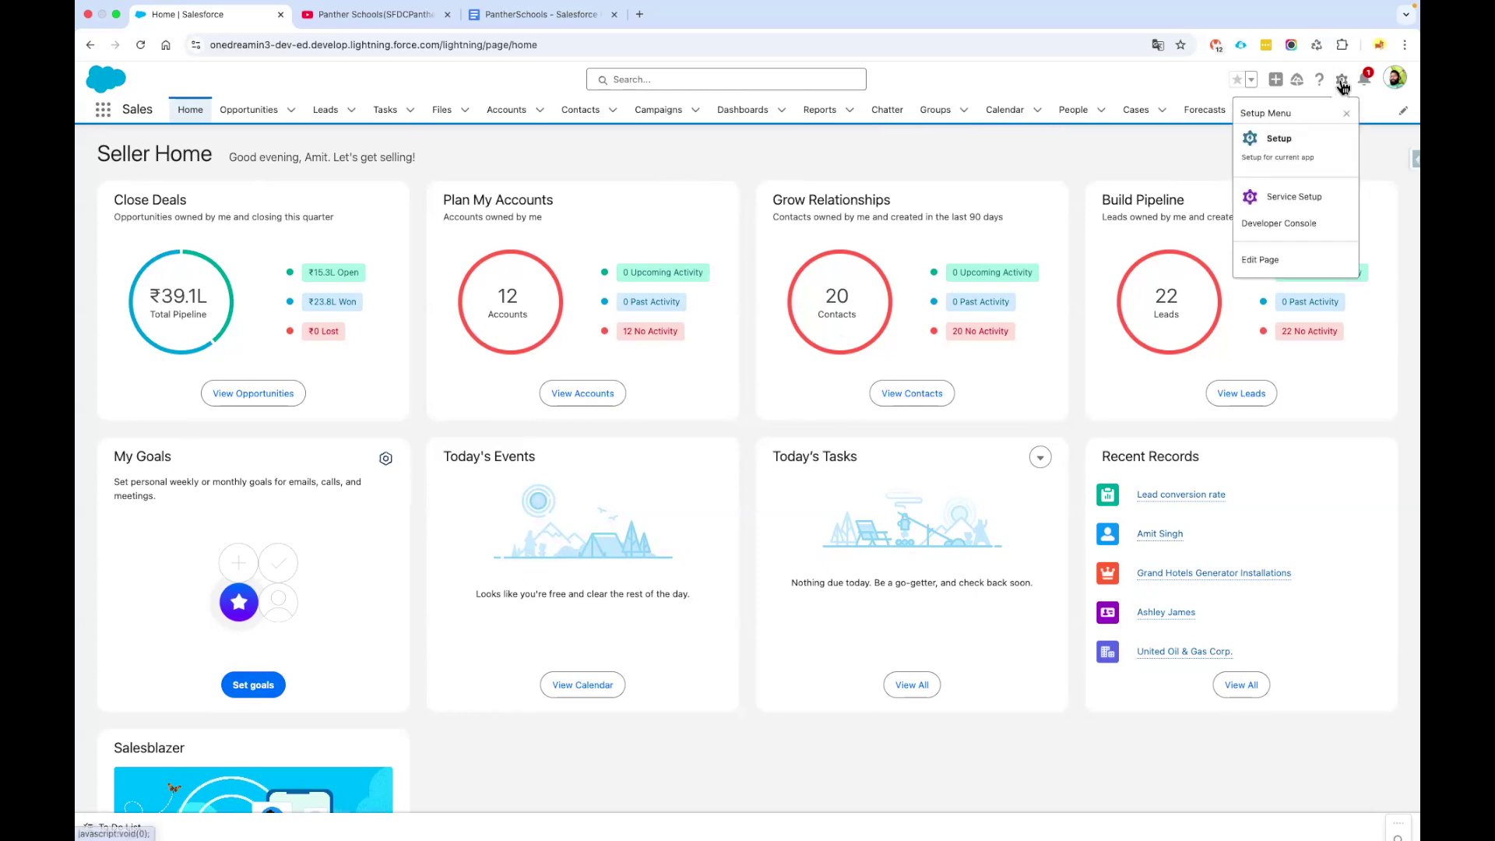
pyautogui.click(1306, 162)
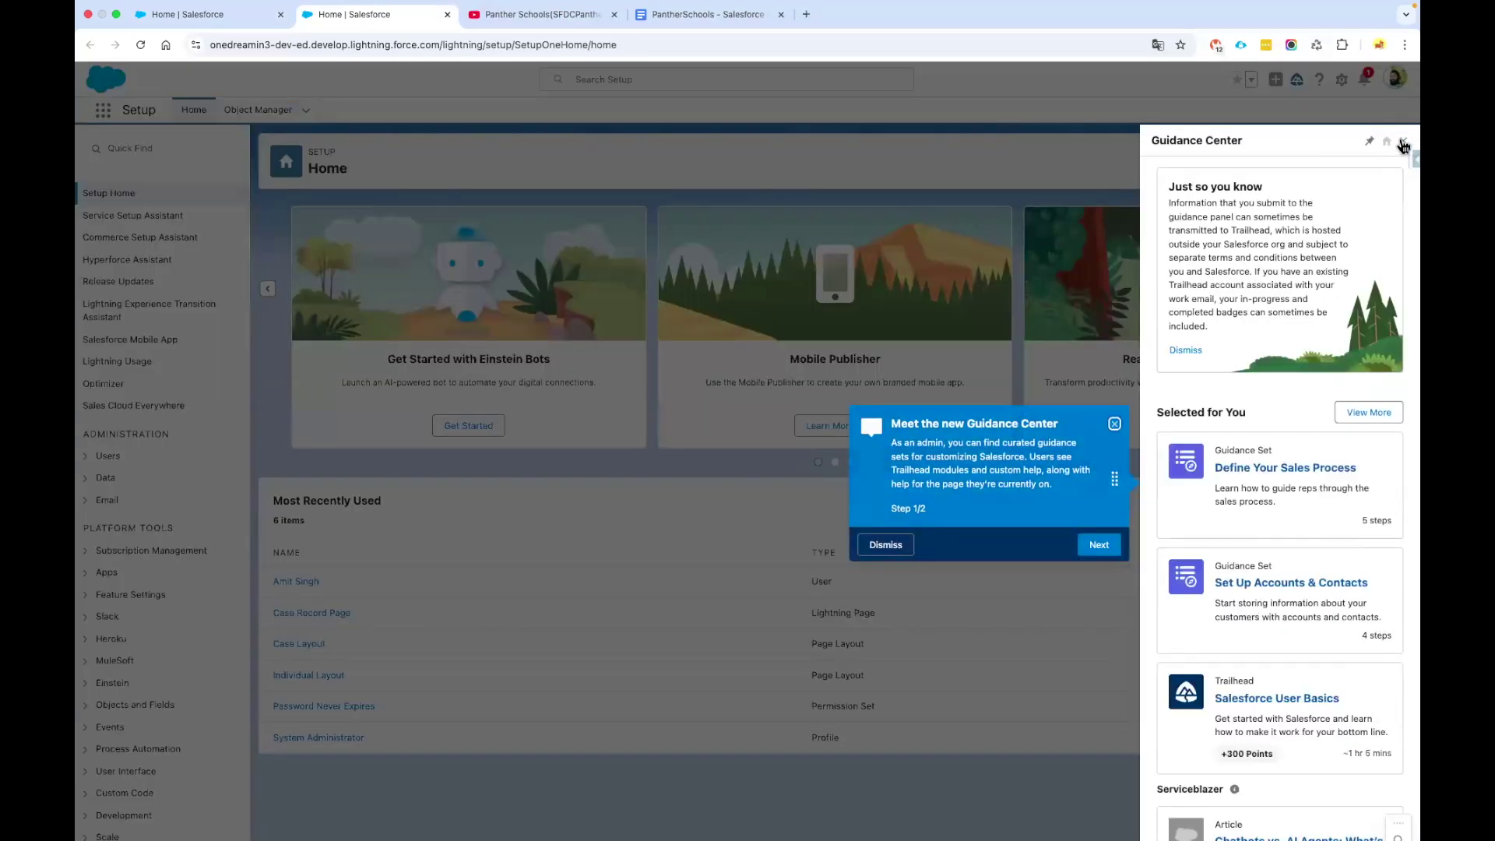
pyautogui.click(394, 235)
pyautogui.click(177, 150)
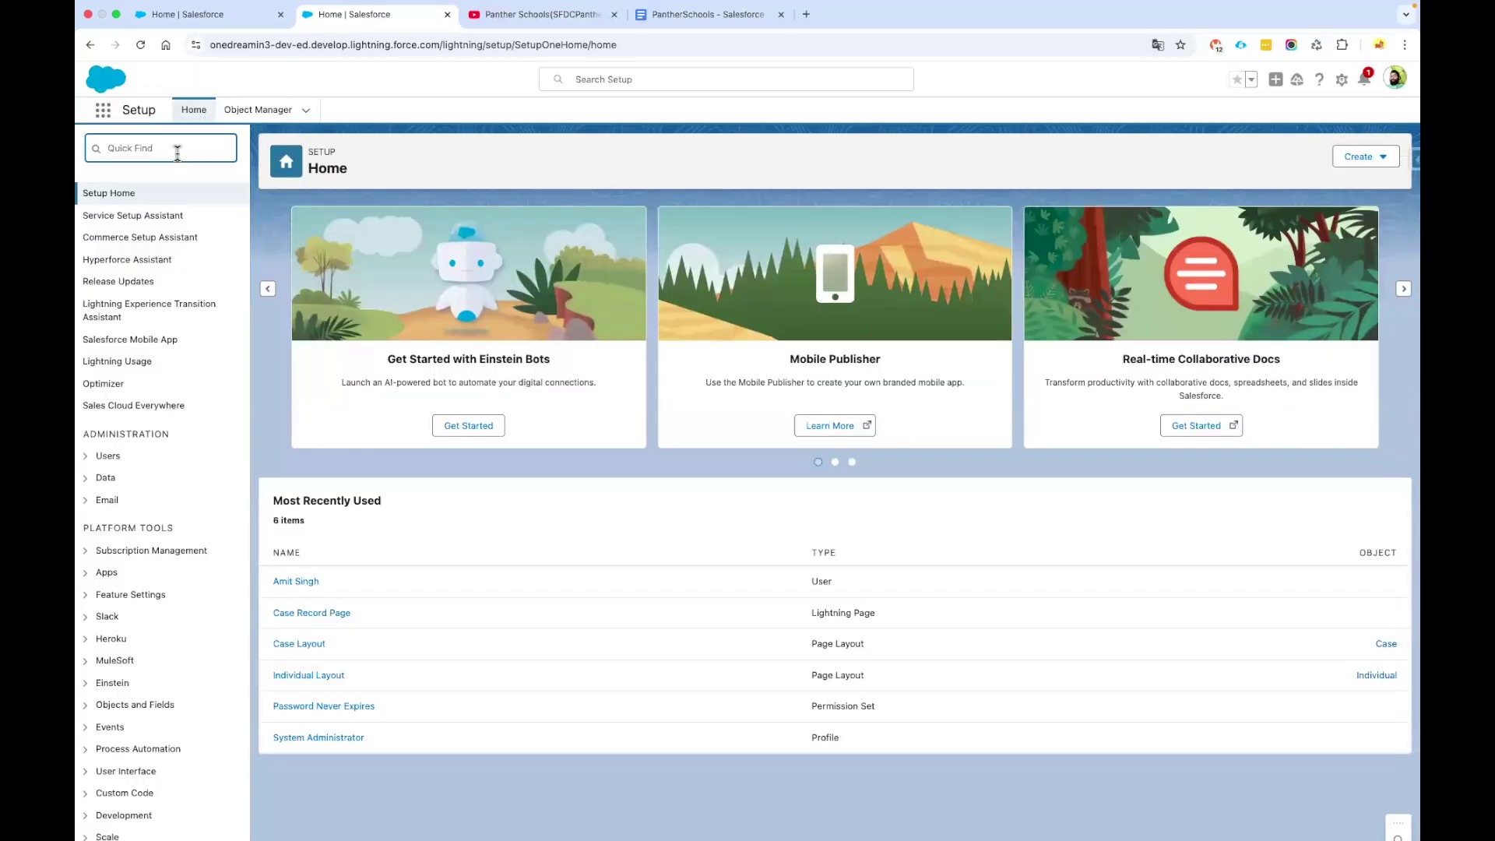
pyautogui.write('Home')
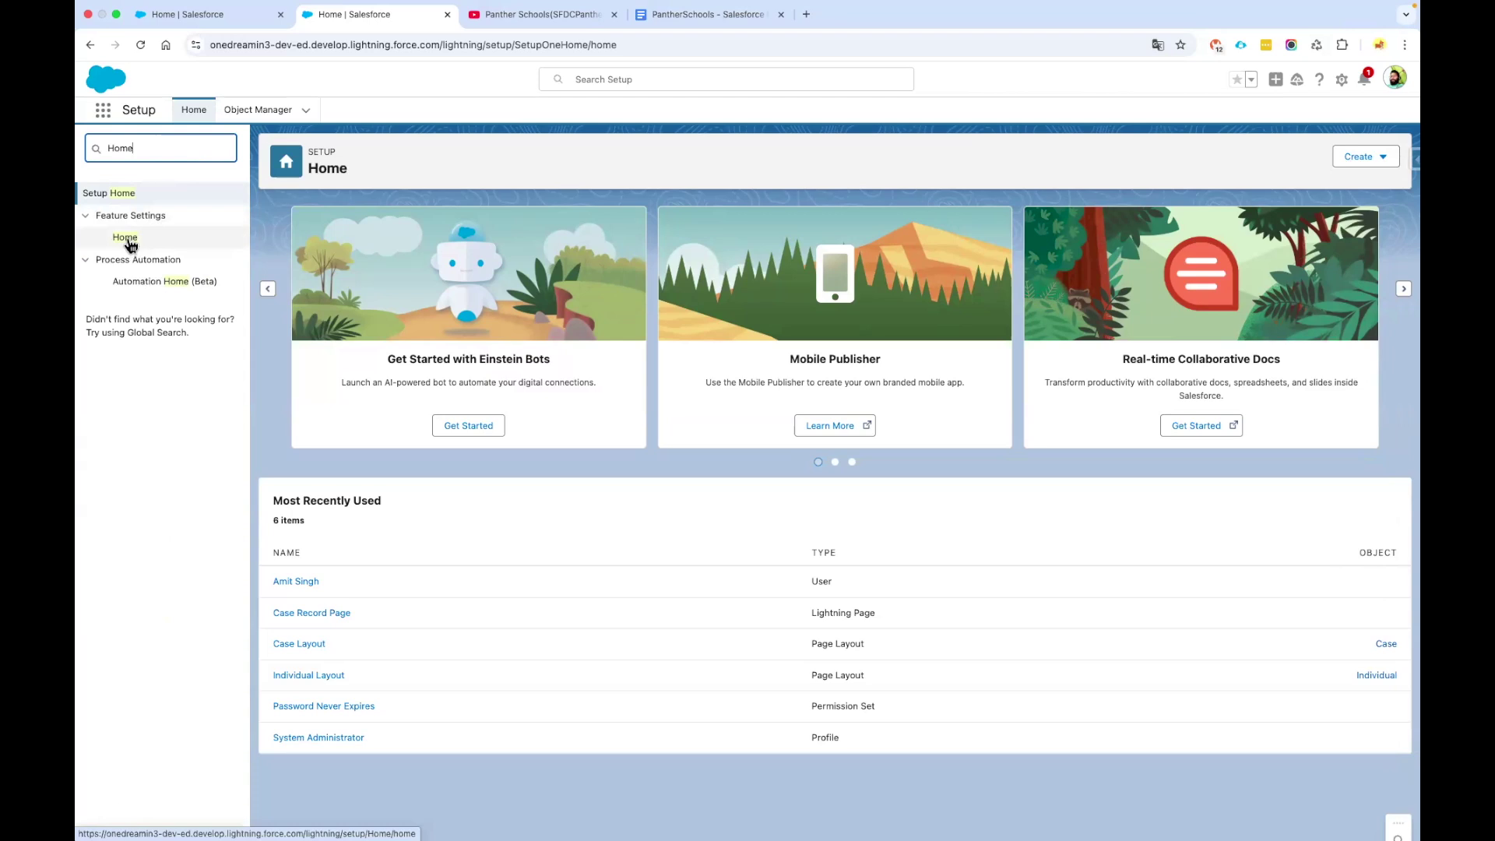
pyautogui.click(128, 245)
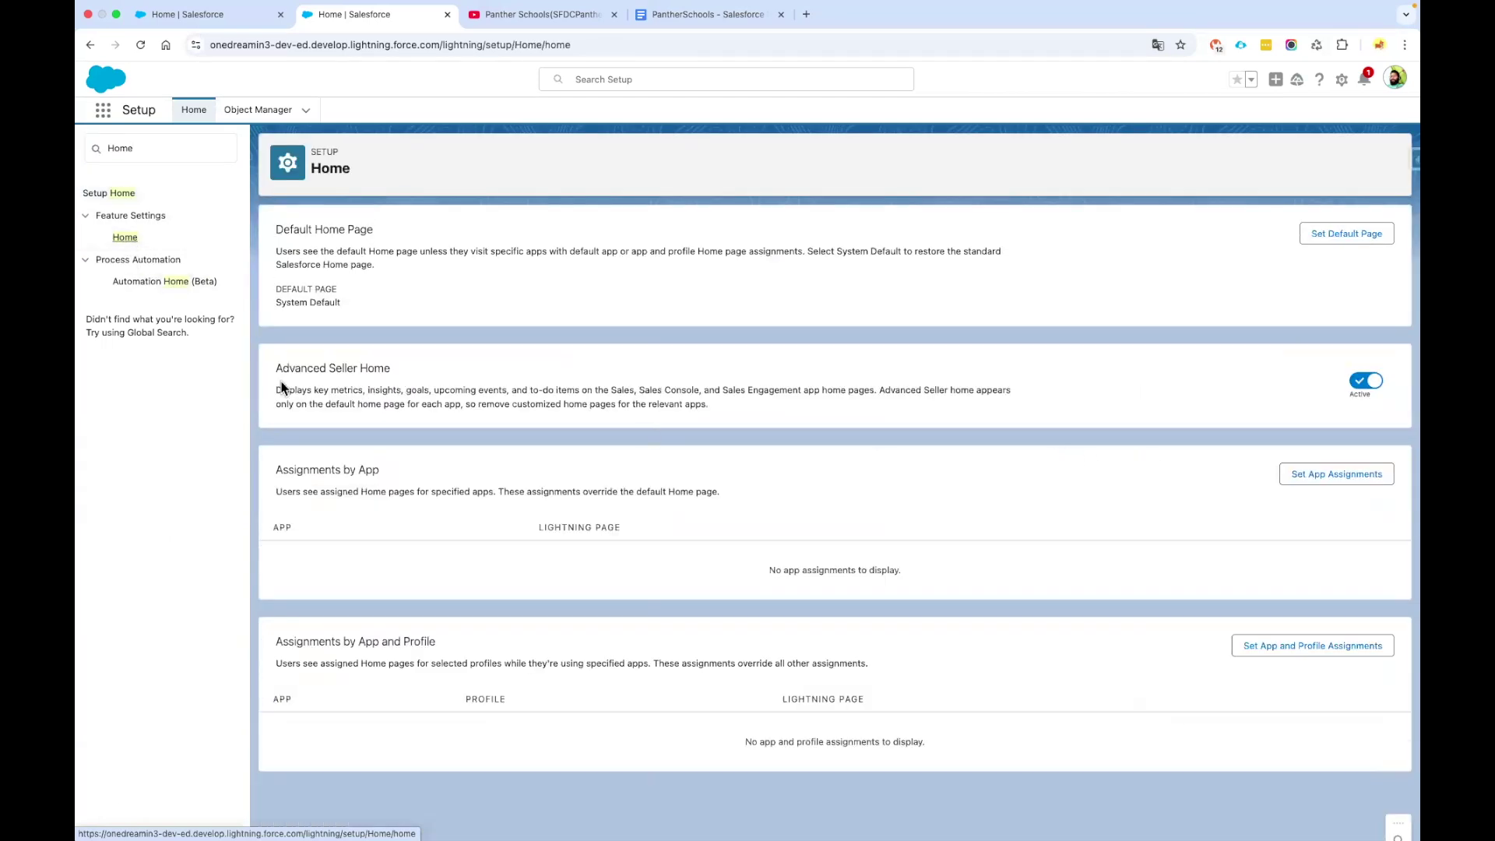
# - Deactivate the Advanced Seller Home option in the Home settings
pyautogui.moveTo(276, 367); pyautogui.dragTo(407, 376)
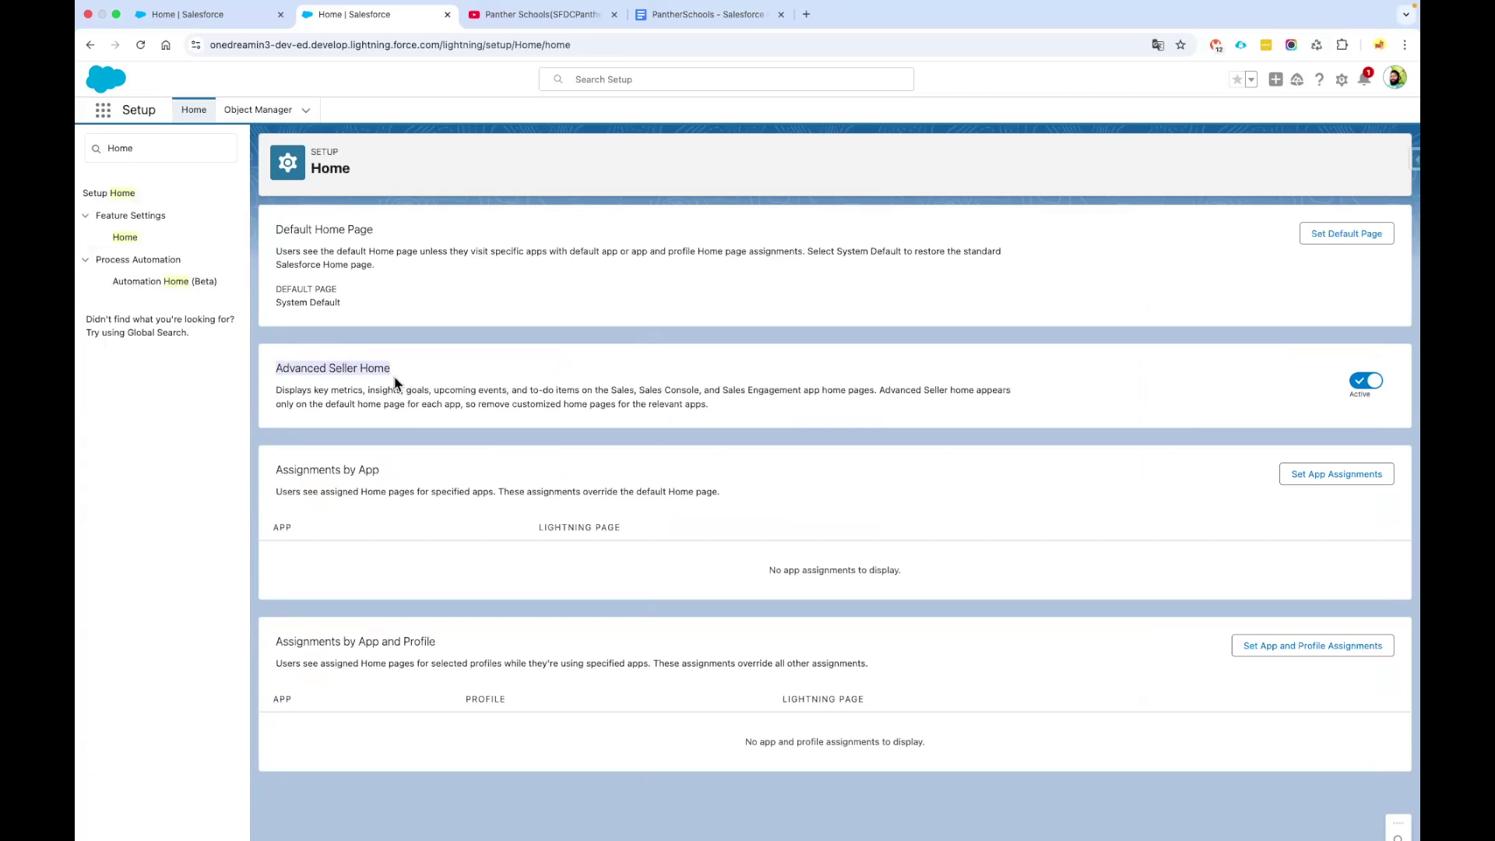
pyautogui.click(1363, 383)
pyautogui.click(1389, 391)
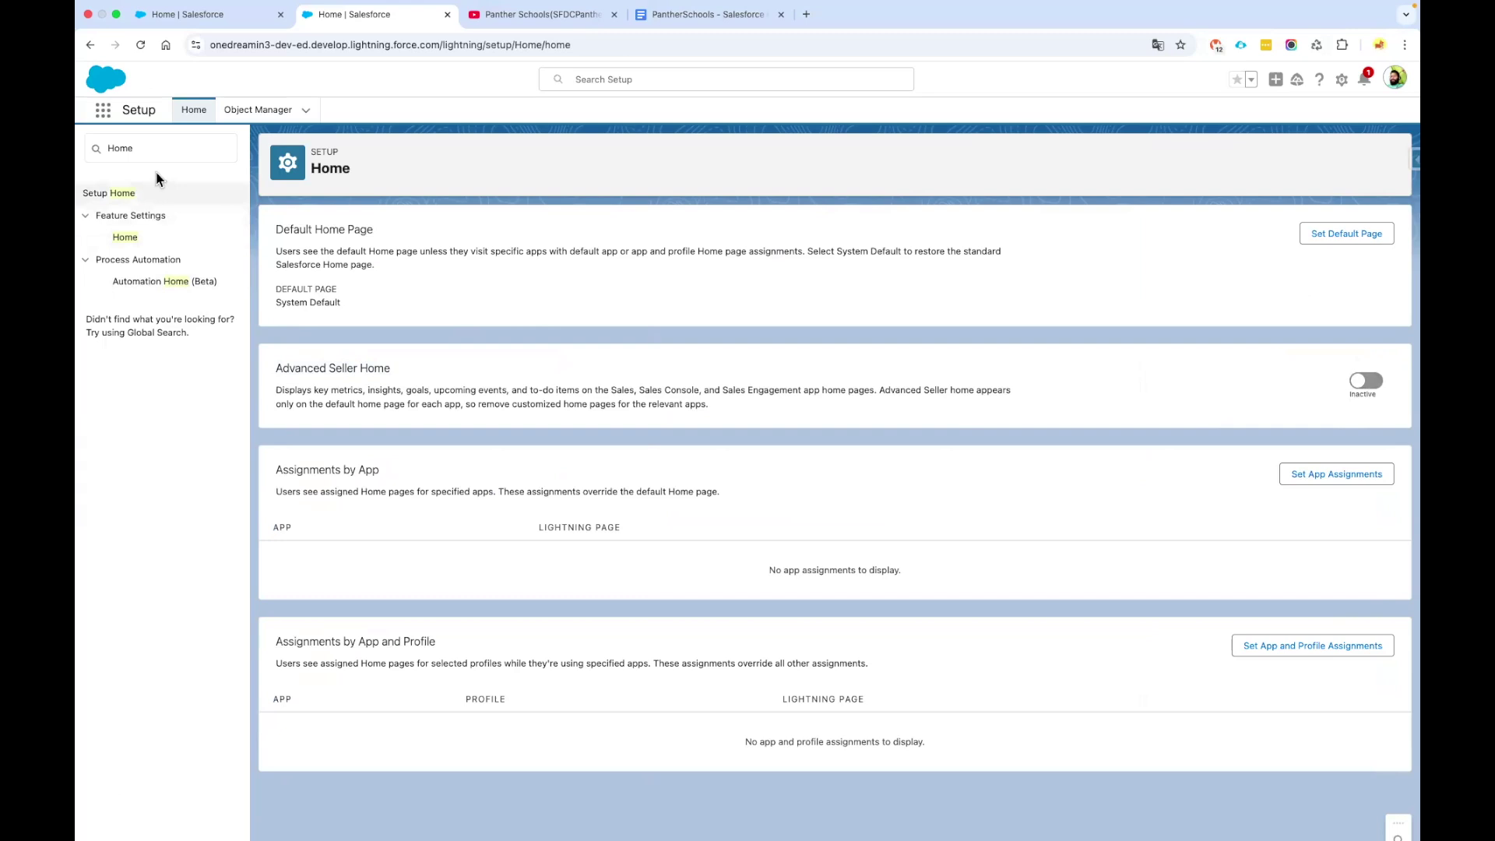
# - Search Setup for "Session Set" and open the Session Settings page under Security
pyautogui.click(112, 148)
pyautogui.press('BackSpace')
pyautogui.press('BackSpace')
pyautogui.press('BackSpace')
pyautogui.press('BackSpace')
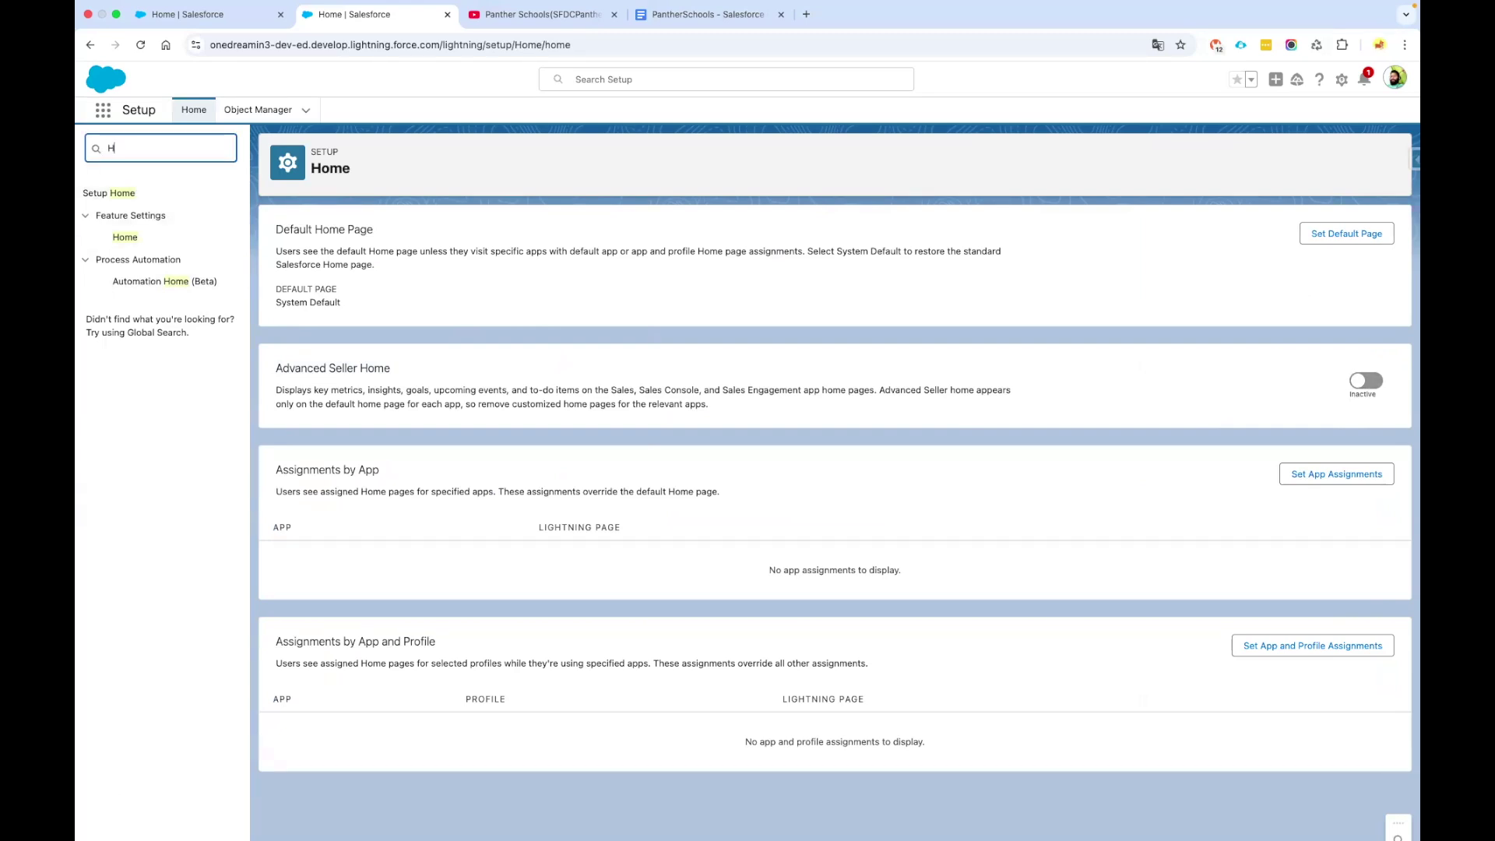
pyautogui.write('Sessio')
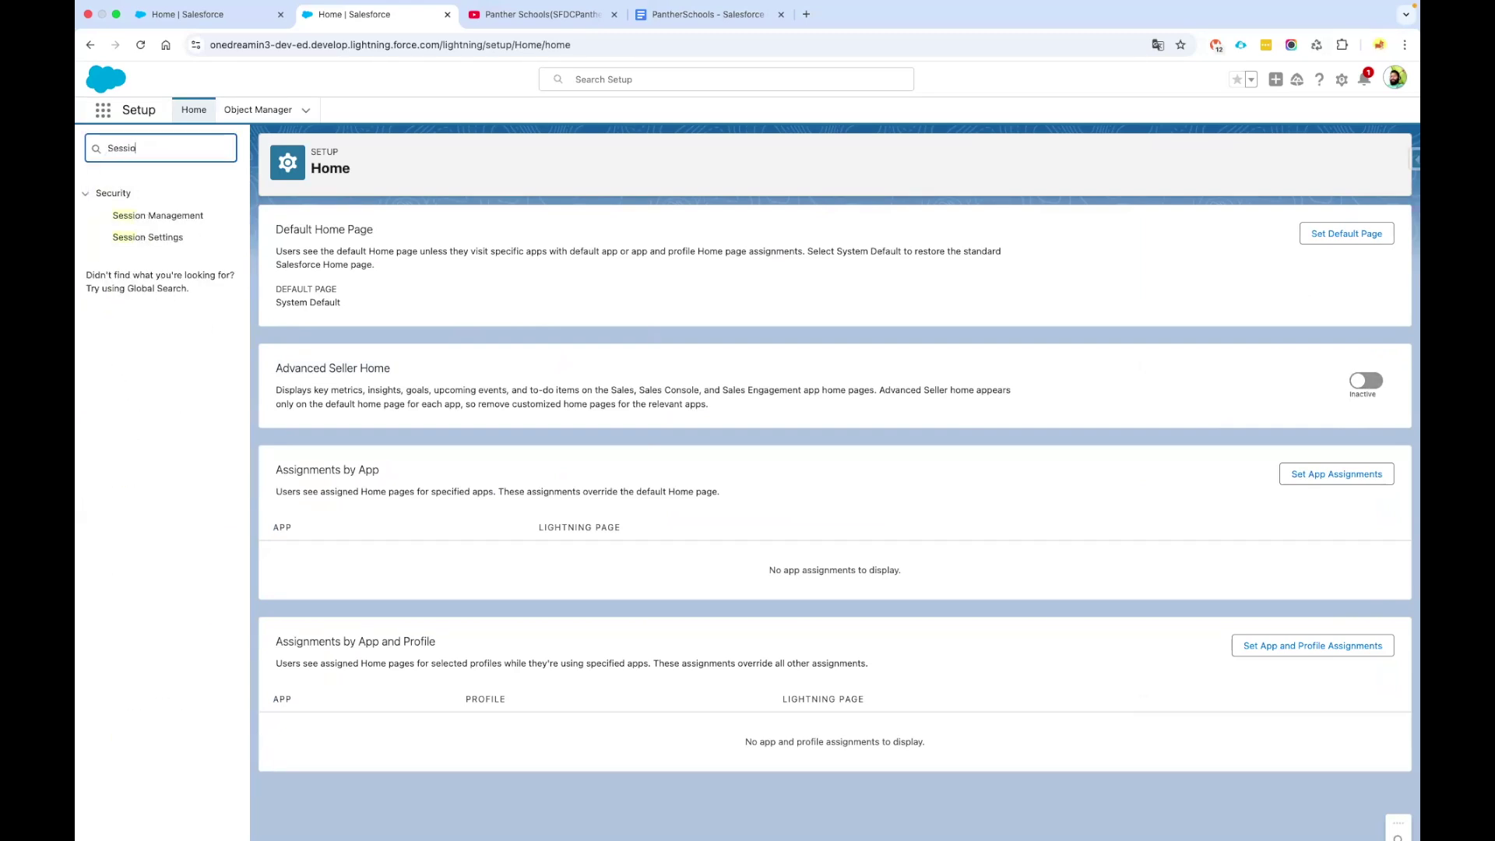
pyautogui.write('n Set')
pyautogui.click(168, 218)
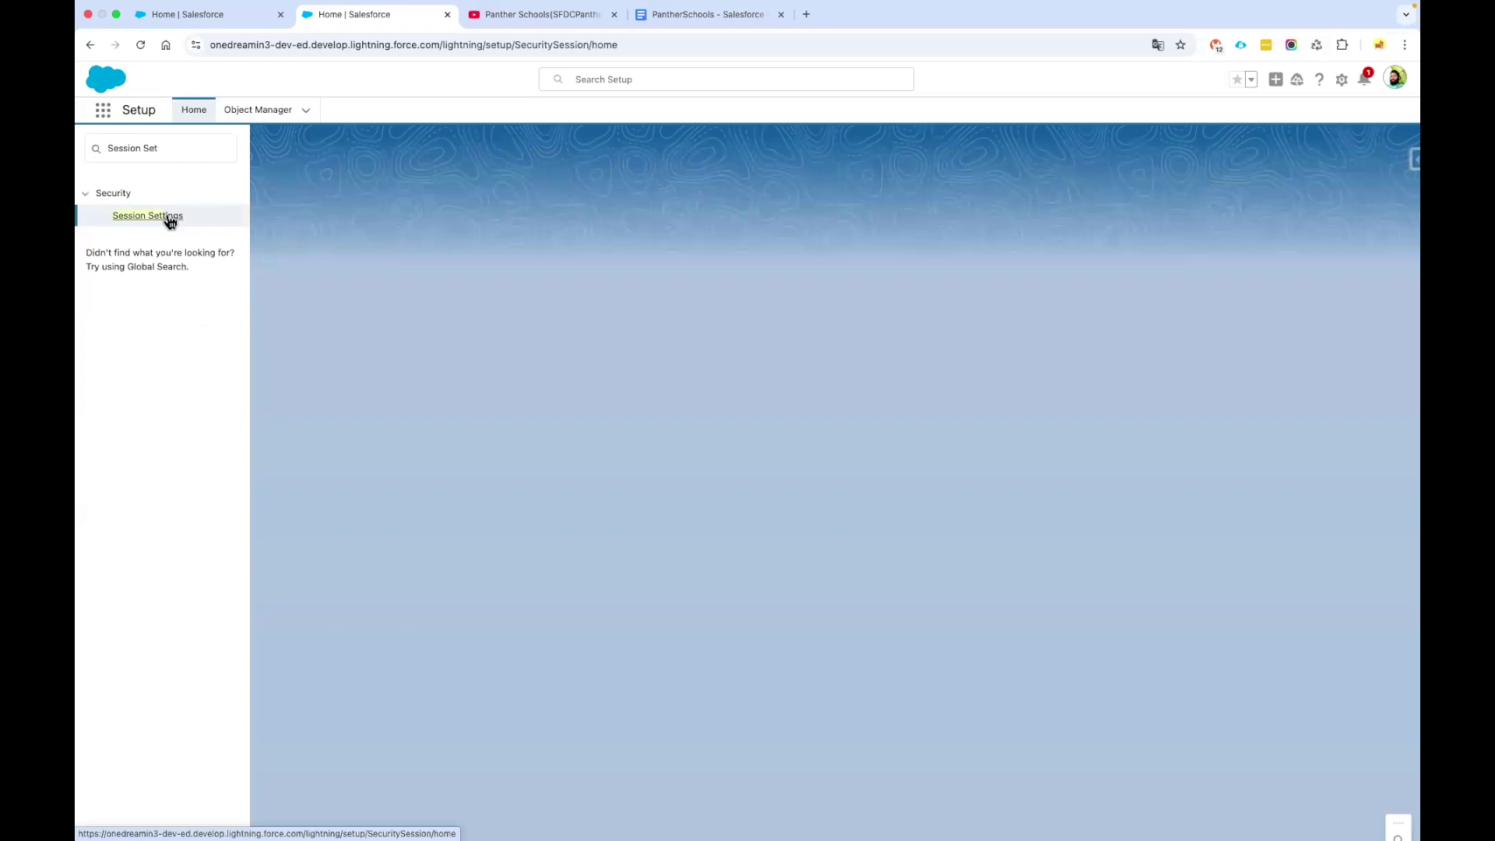
# - Turn off "Enable secure and persistent browser caching to improve performance" under Caching and save the session settings
pyautogui.scroll(15, 567, 434)
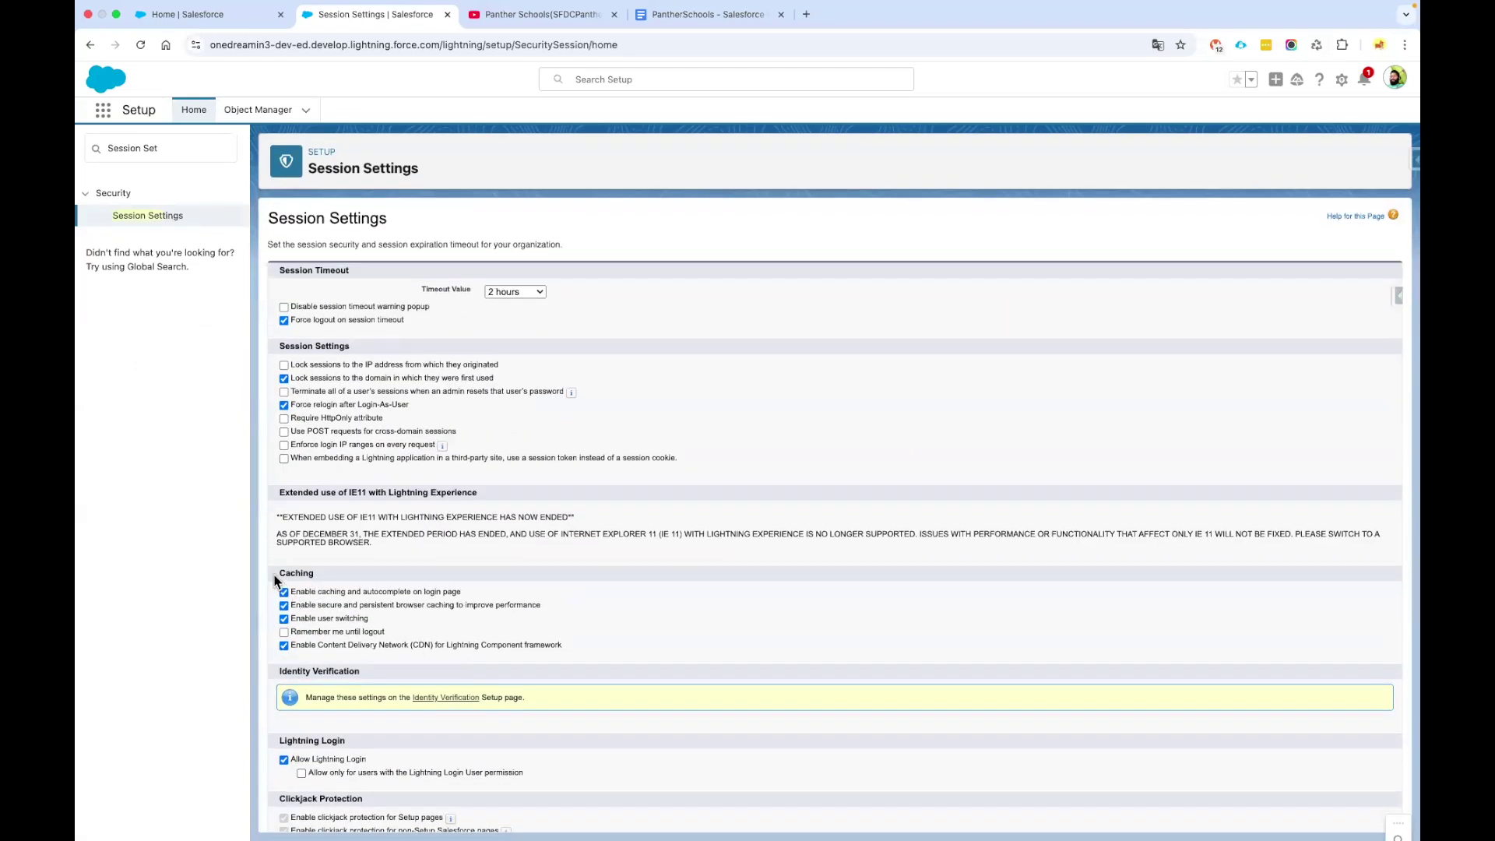
pyautogui.scroll(-3, 425, 570)
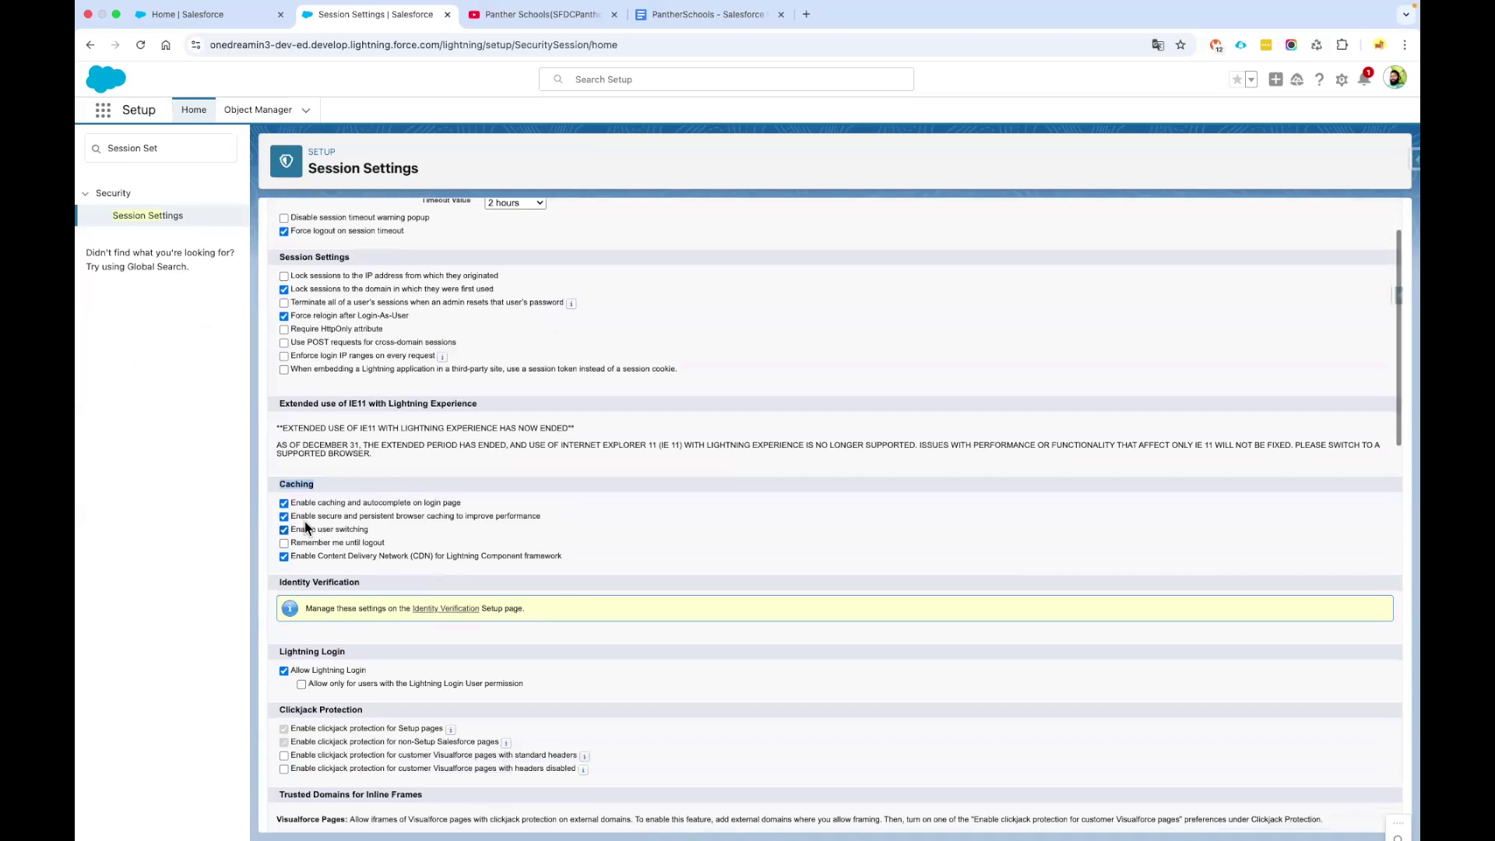
pyautogui.moveTo(292, 517); pyautogui.dragTo(556, 527)
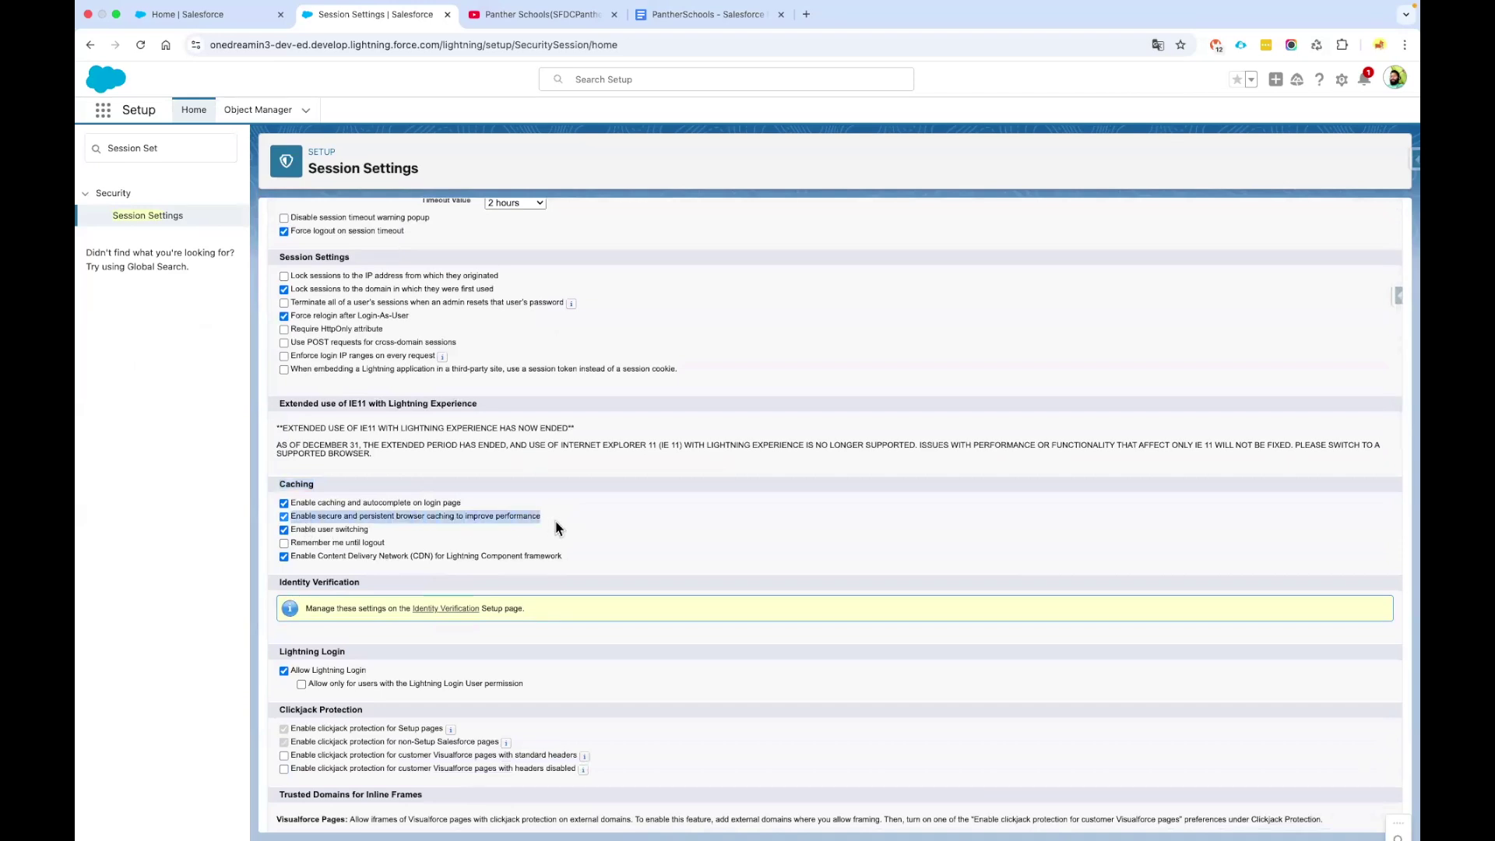
pyautogui.click(348, 517)
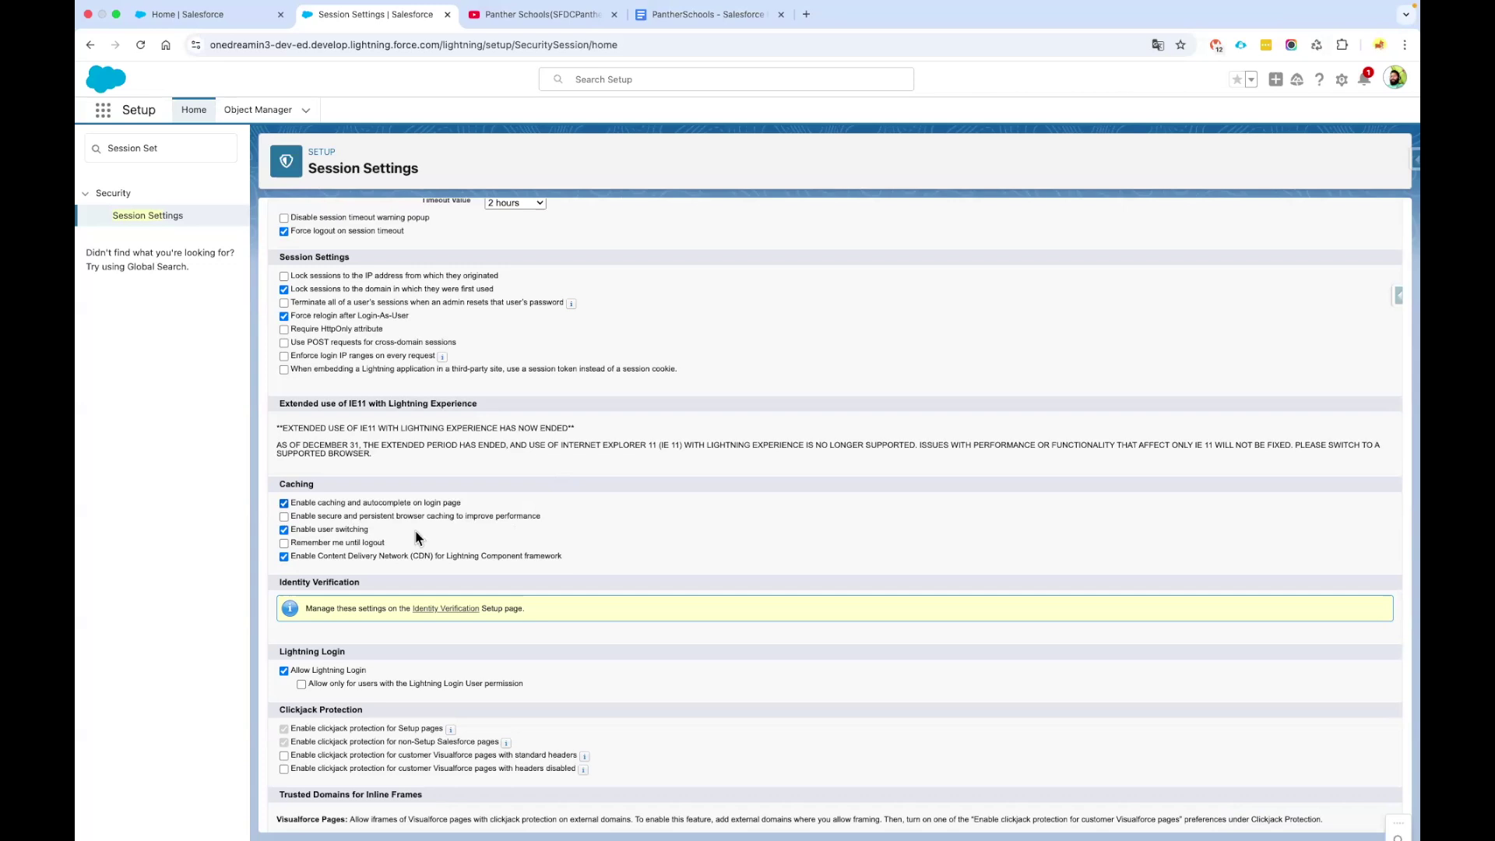
pyautogui.scroll(2, 537, 530)
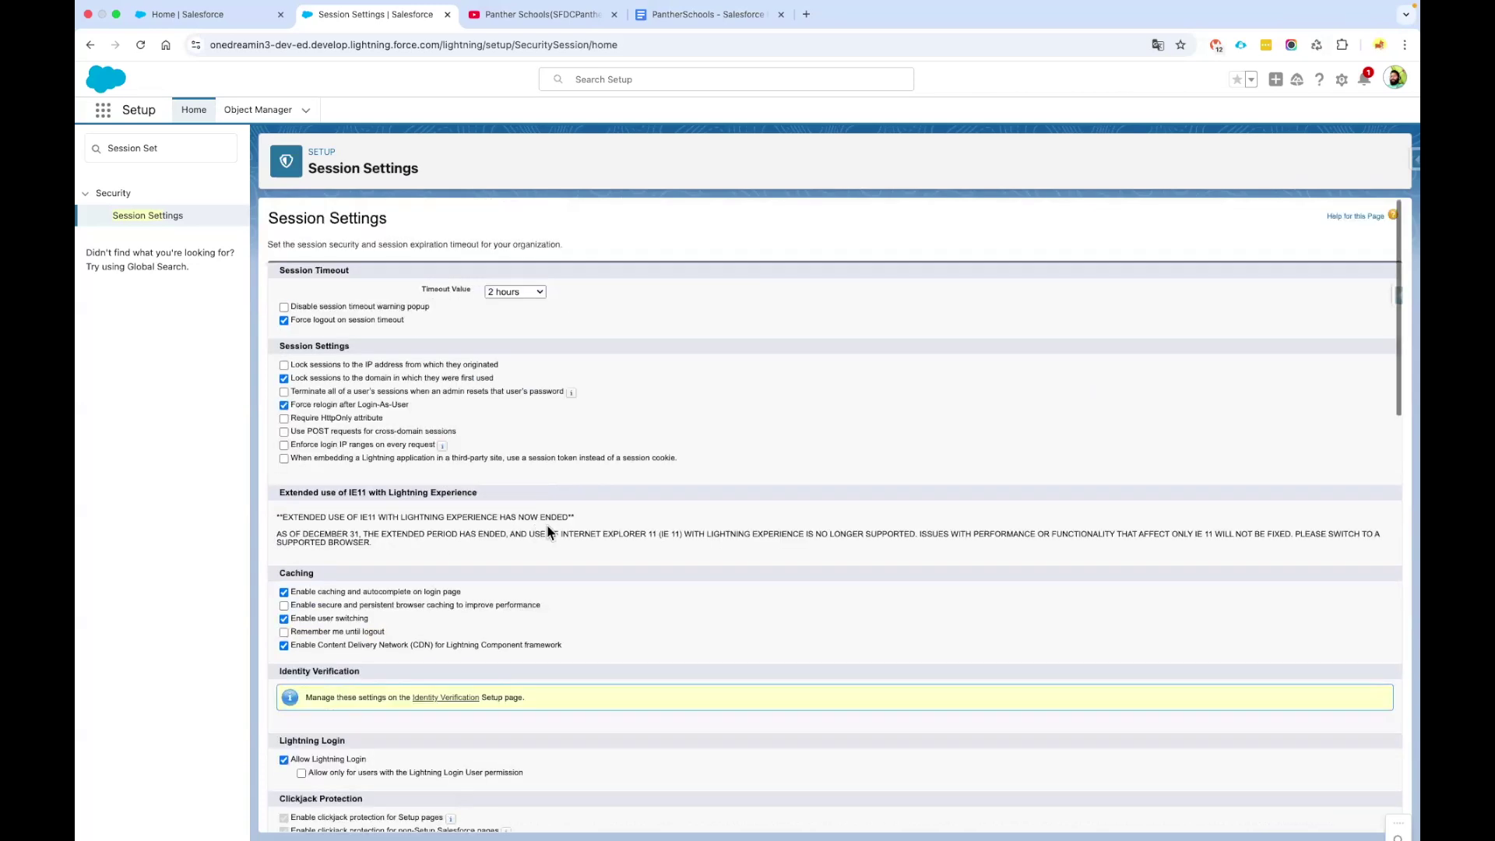
pyautogui.scroll(-10, 629, 512)
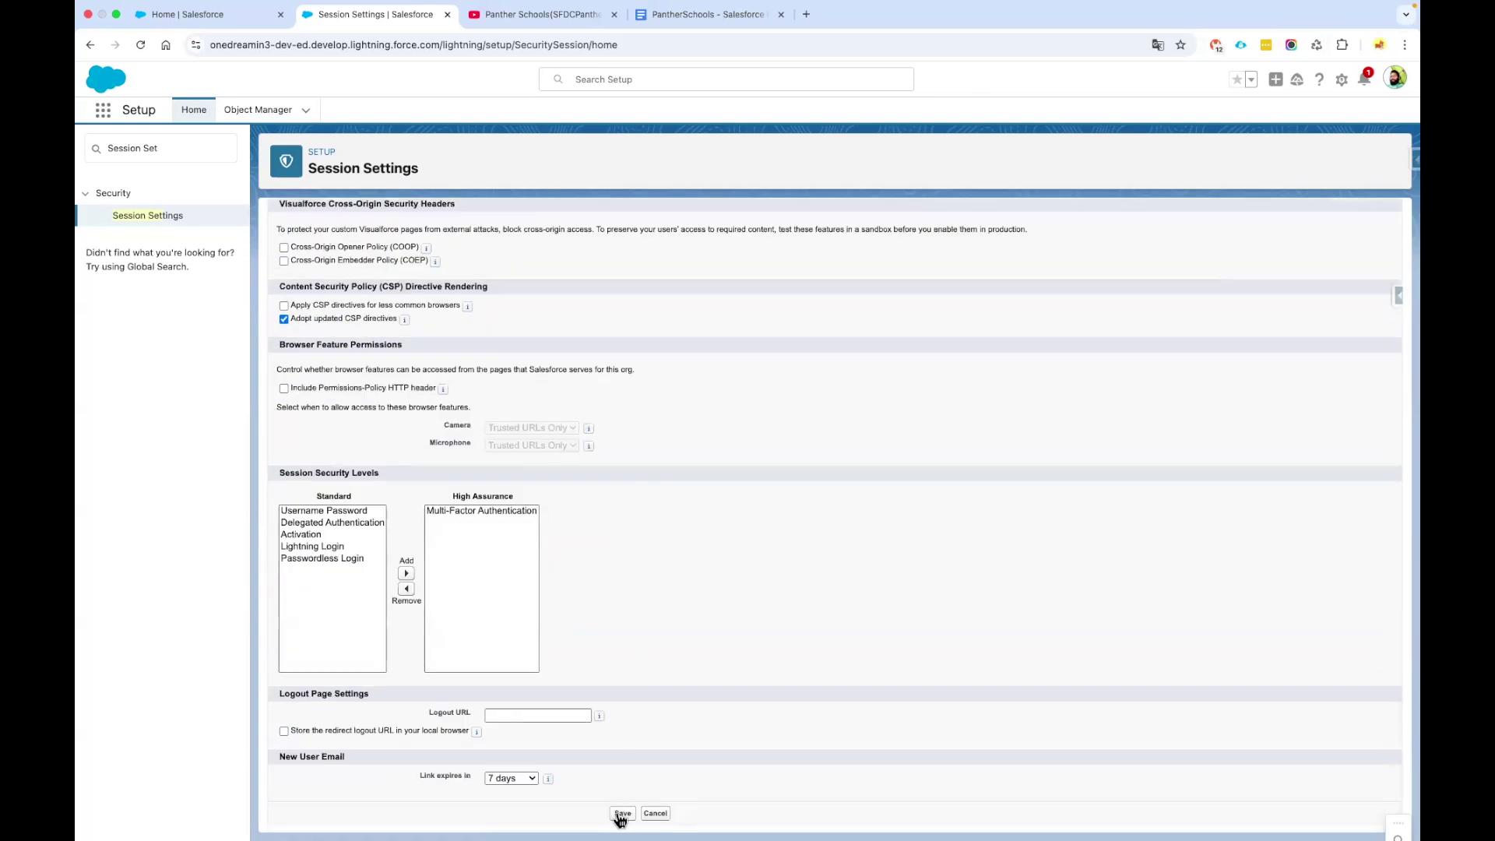
pyautogui.click(622, 813)
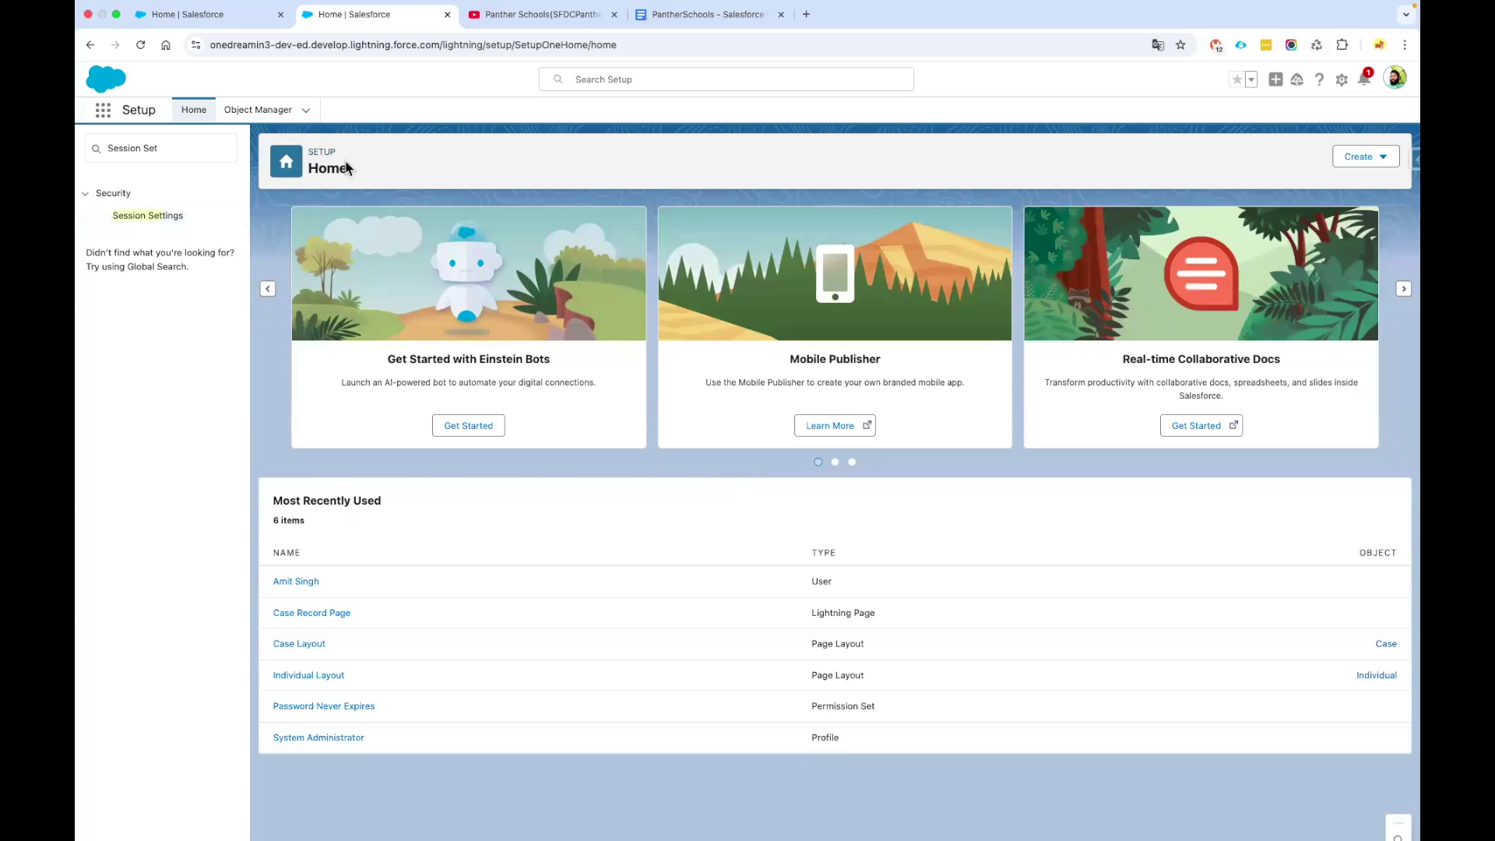
# - Reload the Sales app's home page to check its layout, and return to Setup
pyautogui.click(204, 16)
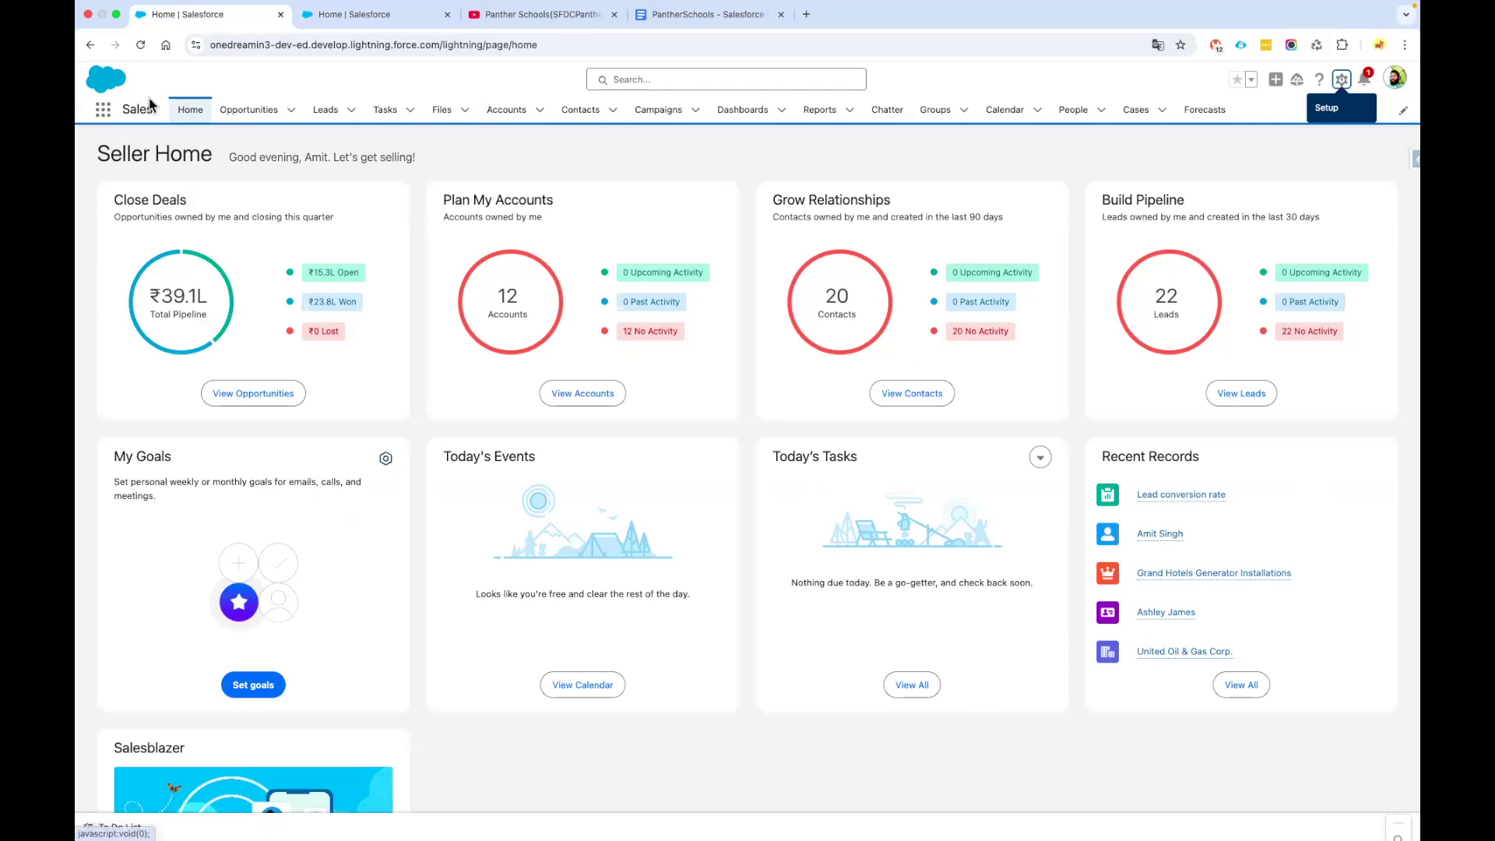
pyautogui.click(141, 44)
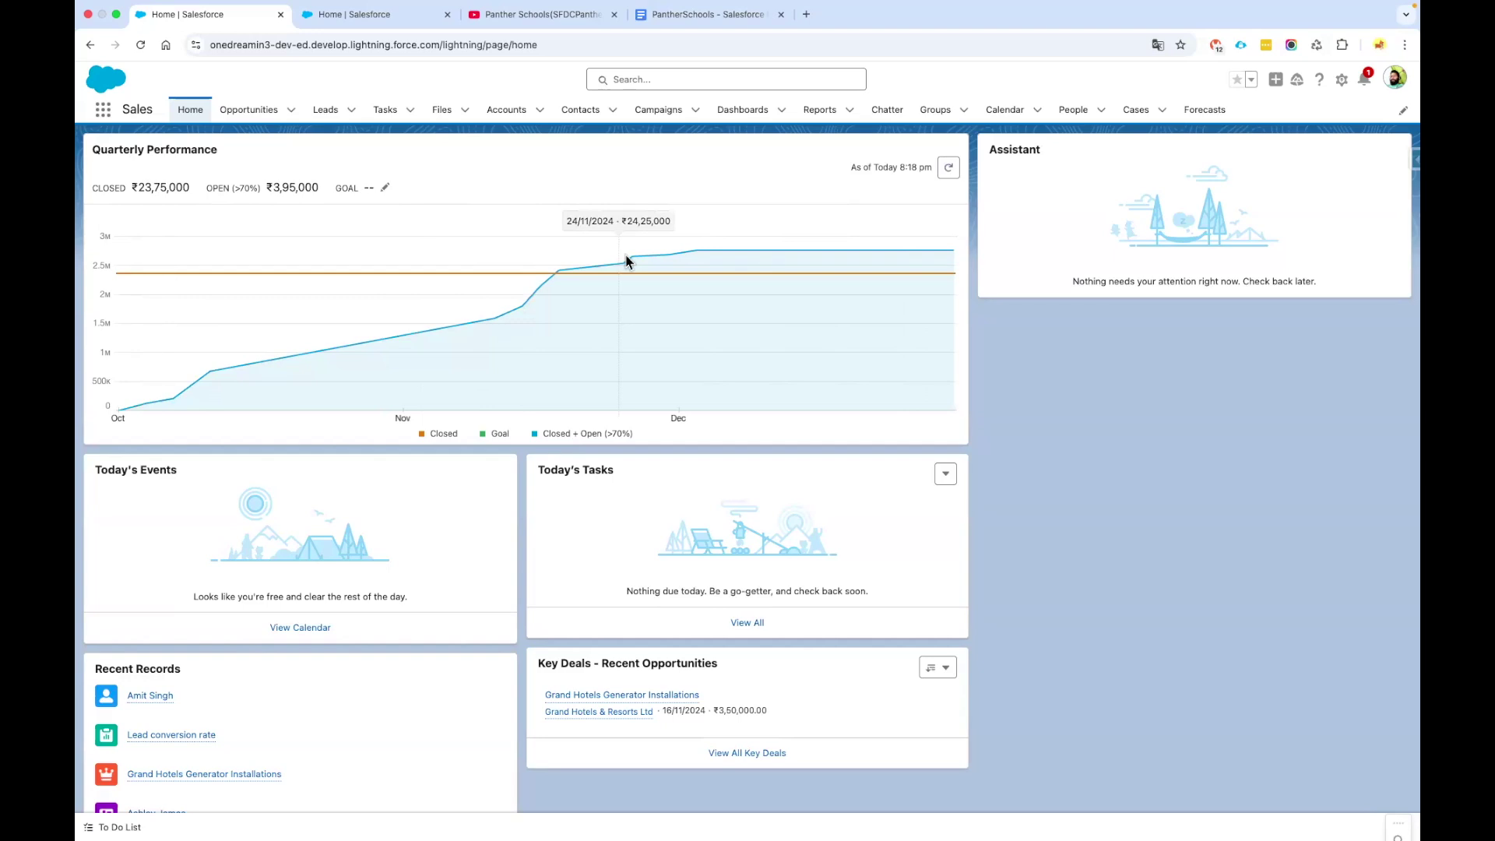
pyautogui.click(383, 28)
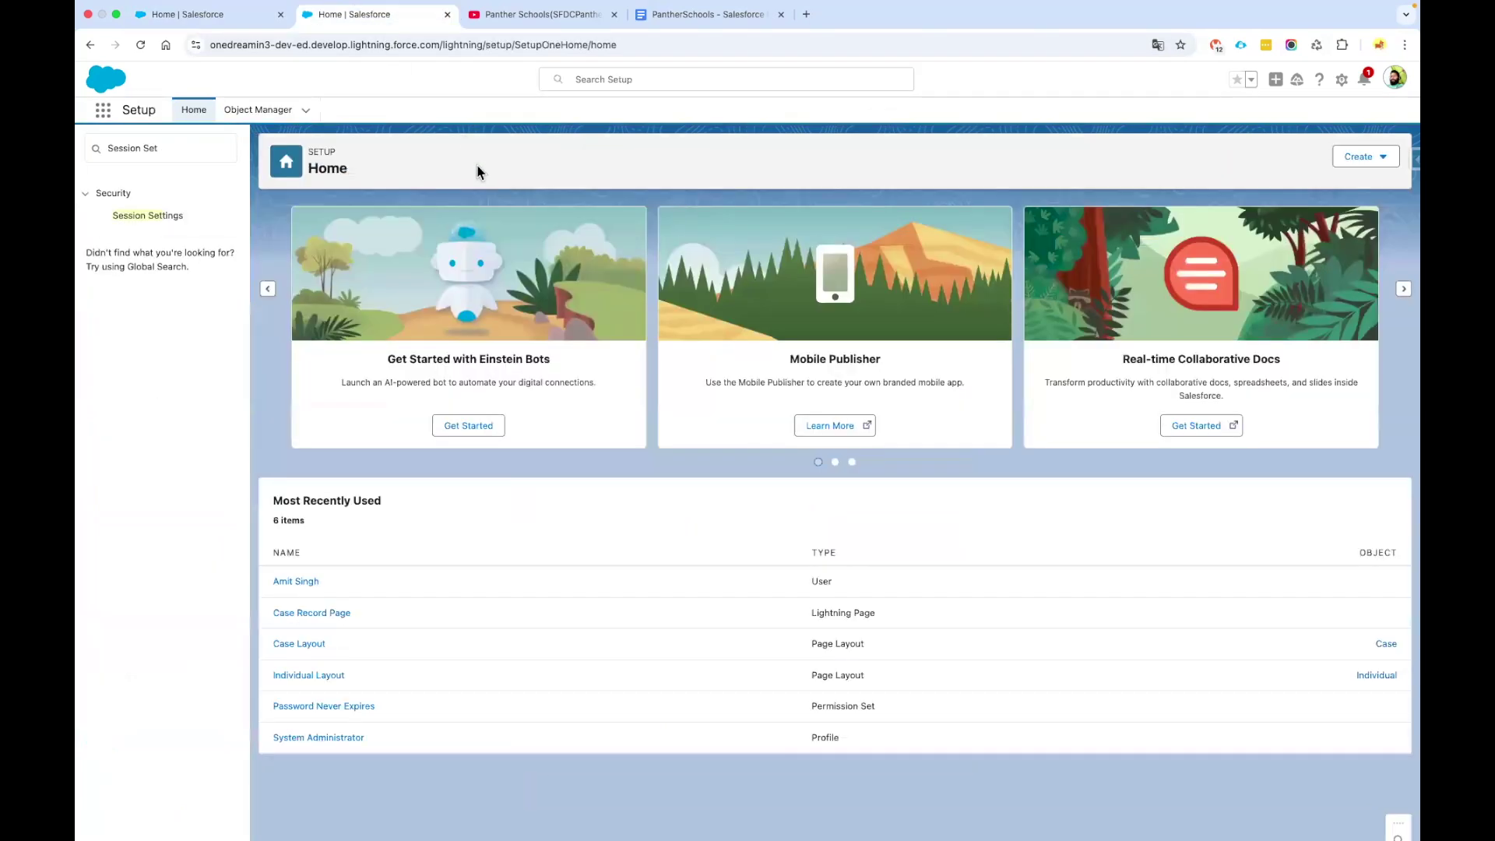
# - Start a new flow from scratch, check the scenario requirements in the Google Docs document, and create it as a Screen Flow
pyautogui.moveTo(190, 148); pyautogui.dragTo(93, 154)
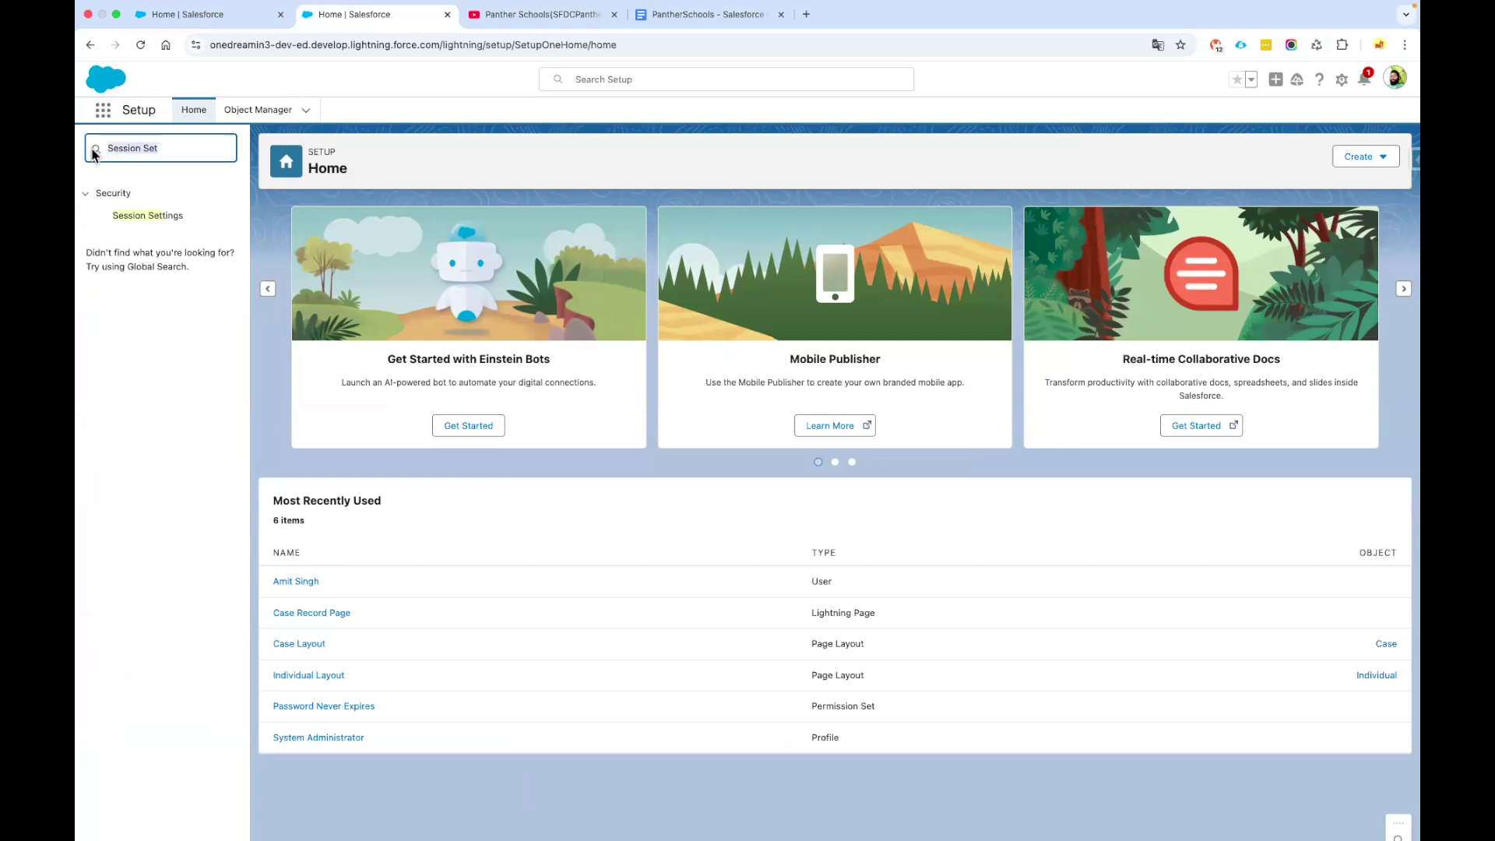
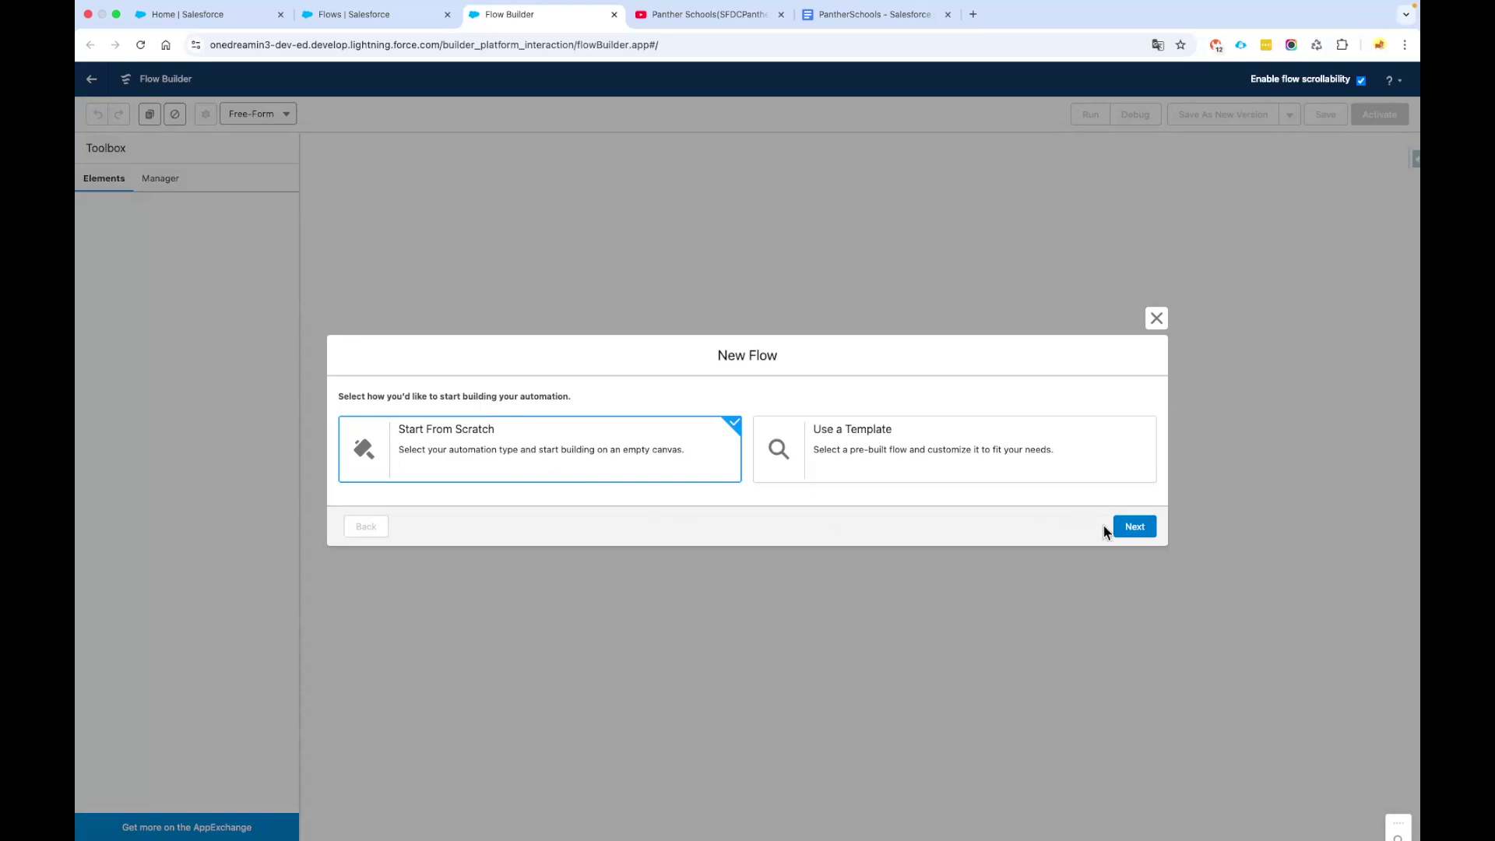
pyautogui.click(1135, 528)
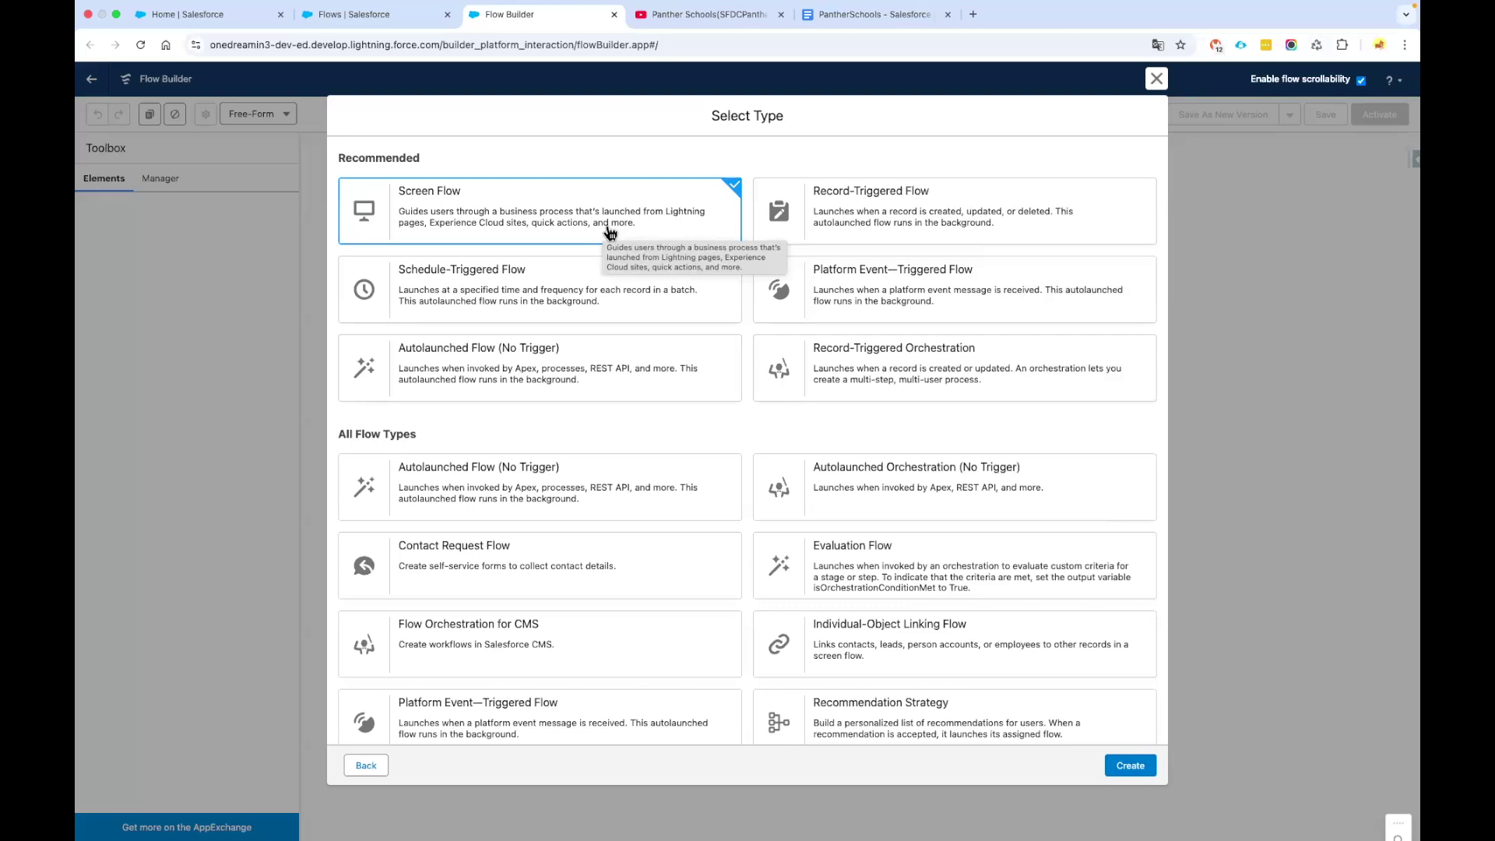
pyautogui.click(838, 21)
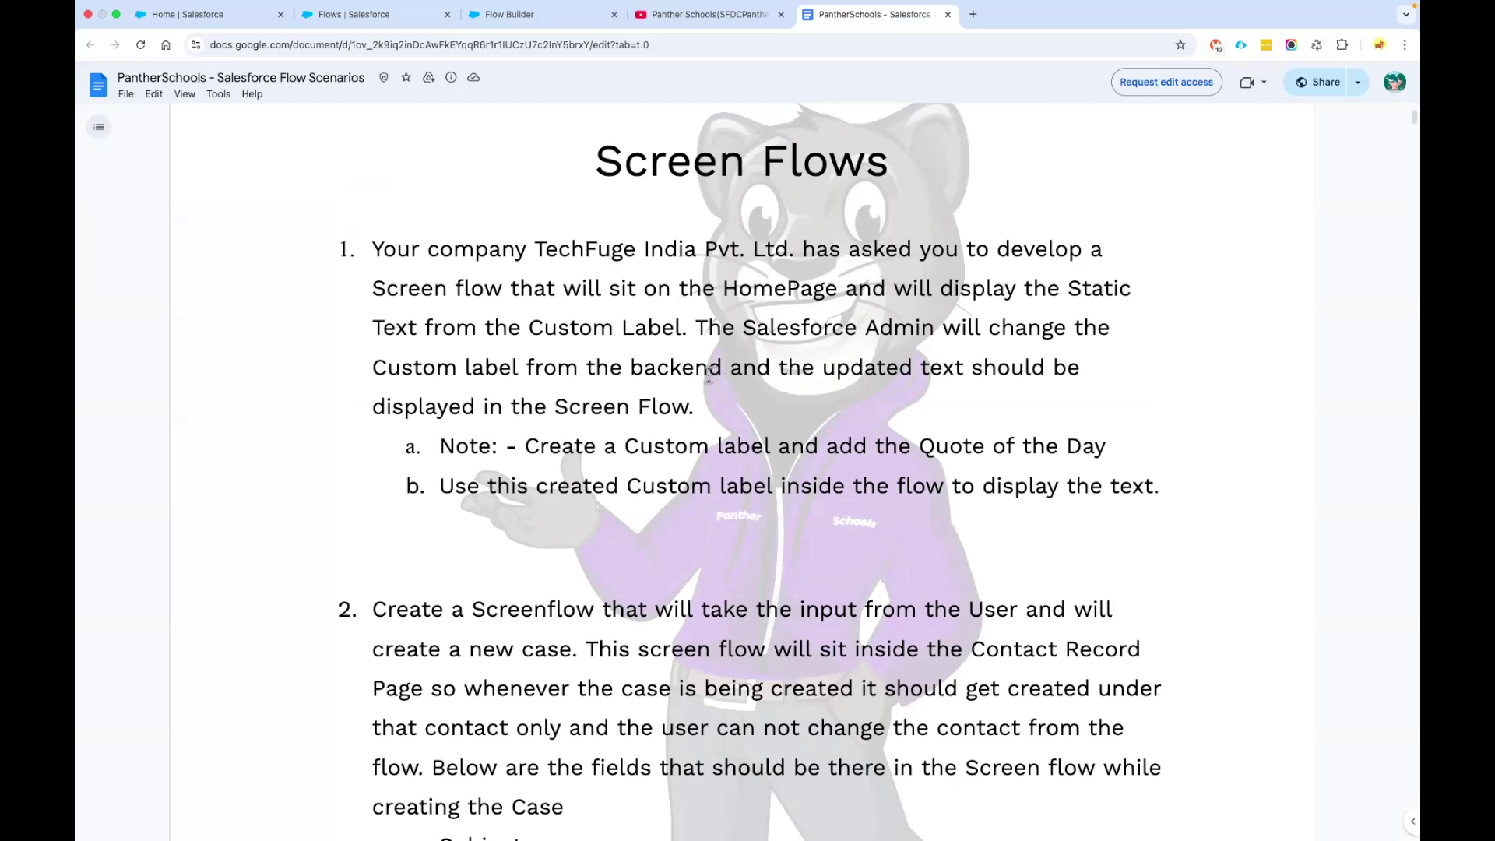
pyautogui.click(545, 15)
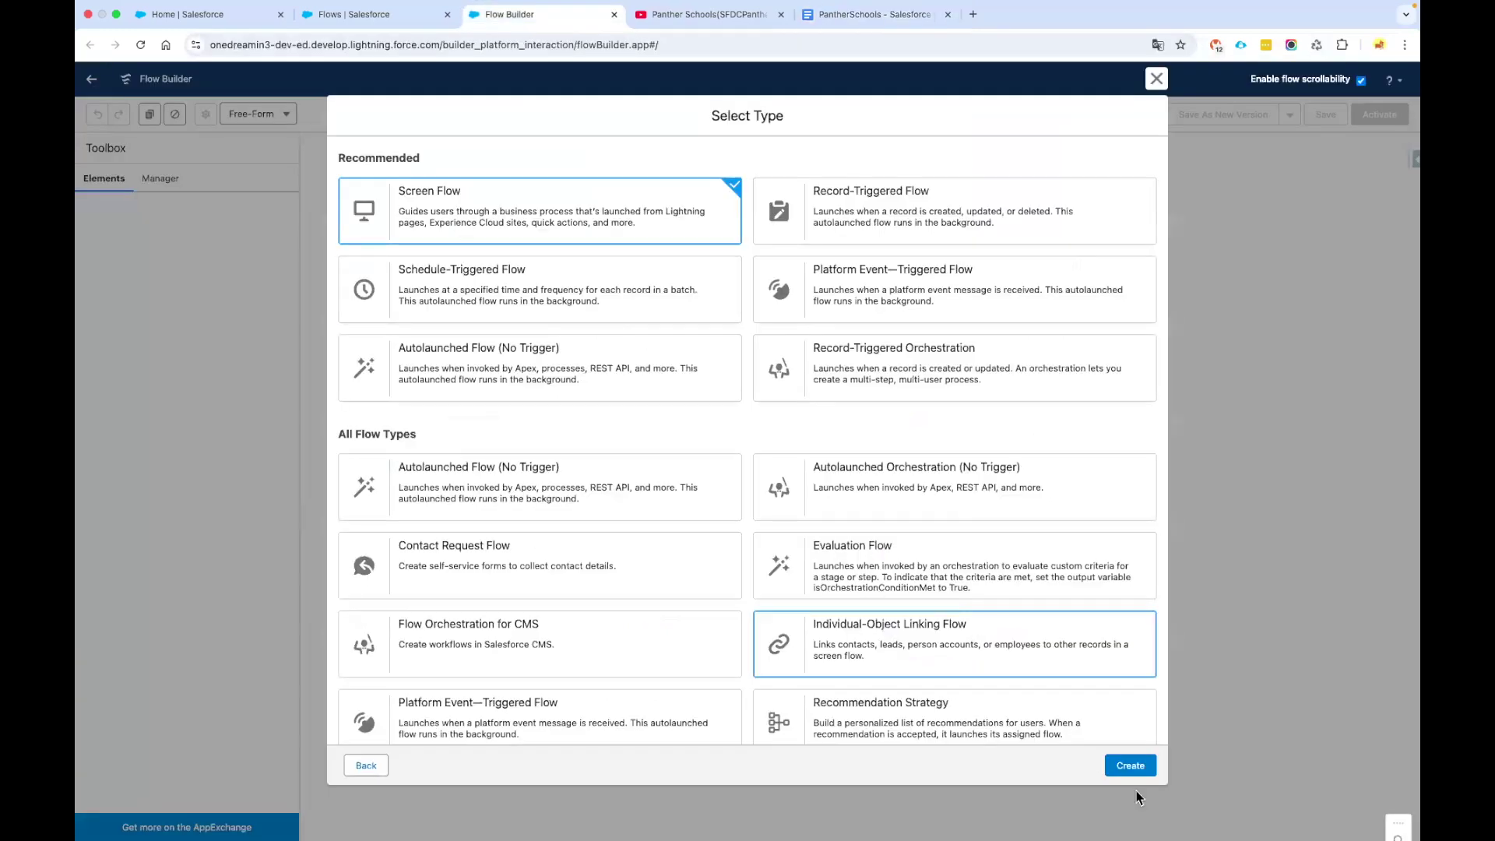
pyautogui.click(1131, 767)
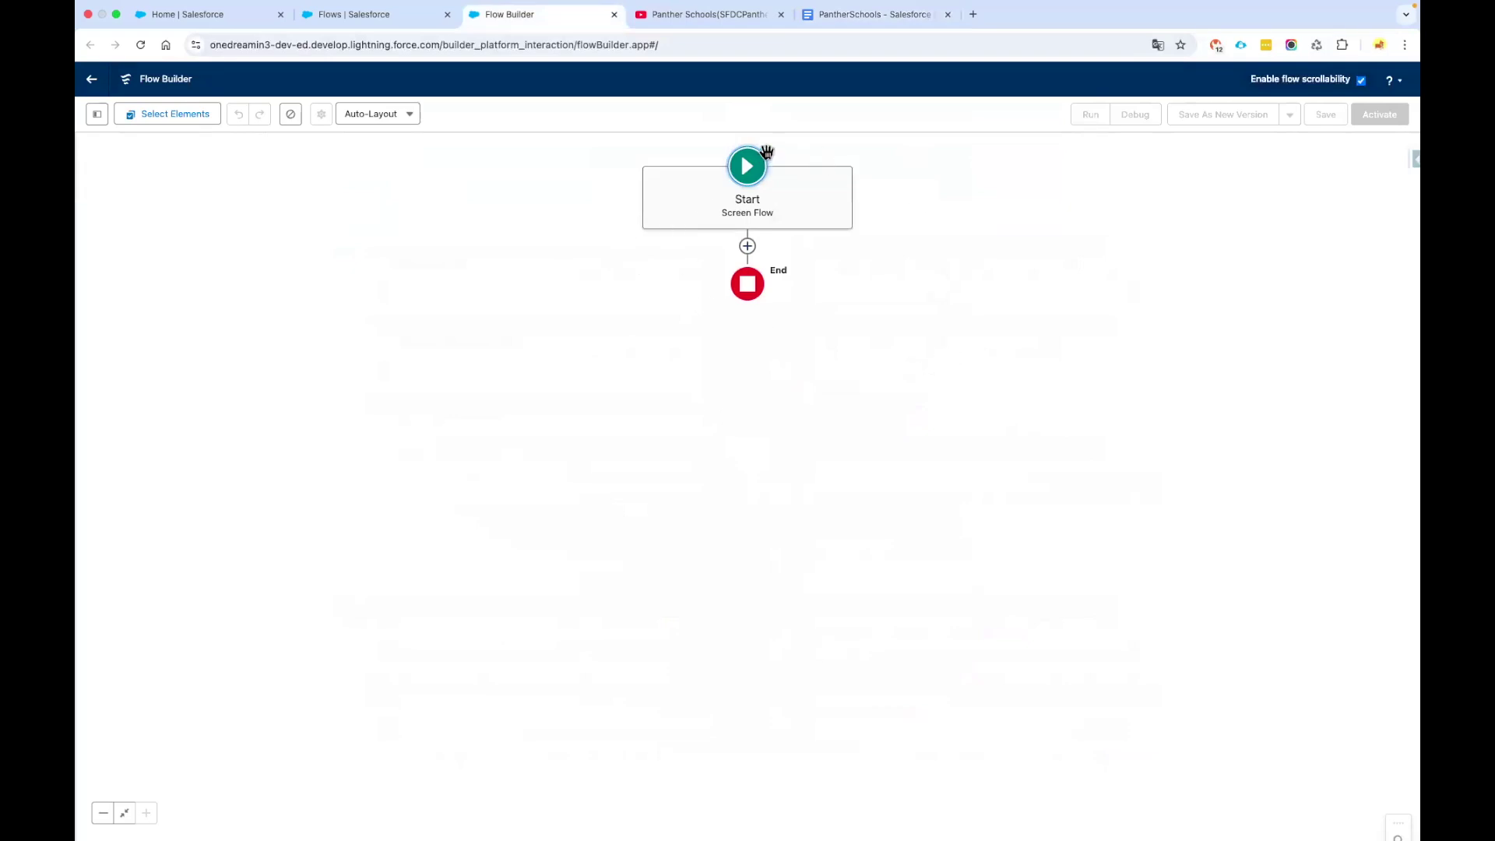
# - Add a Screen element after Start with the label "Welcome message" and API name Welcome_message
pyautogui.click(746, 245)
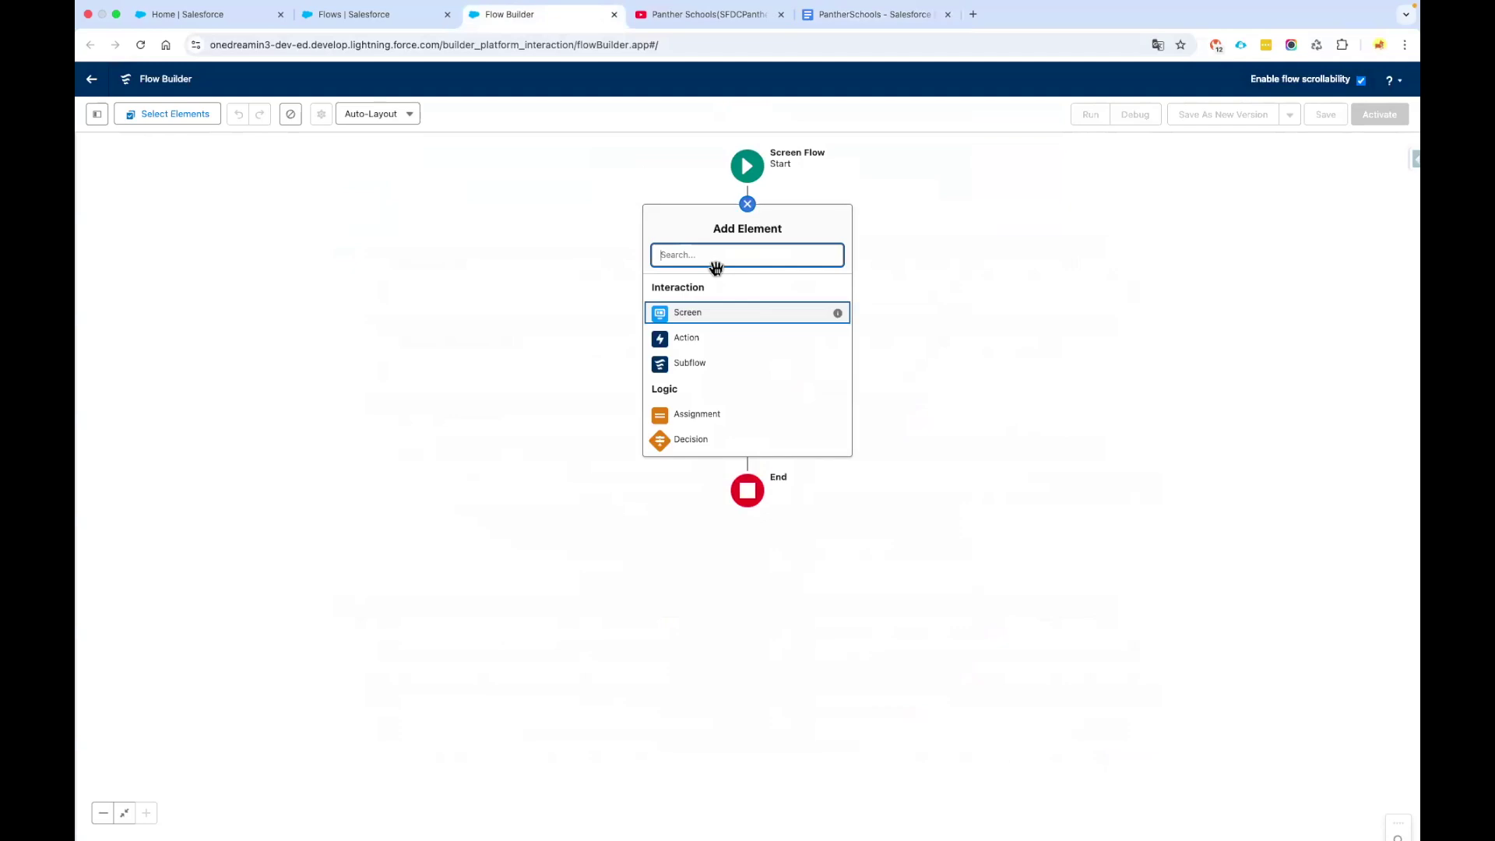
pyautogui.click(692, 315)
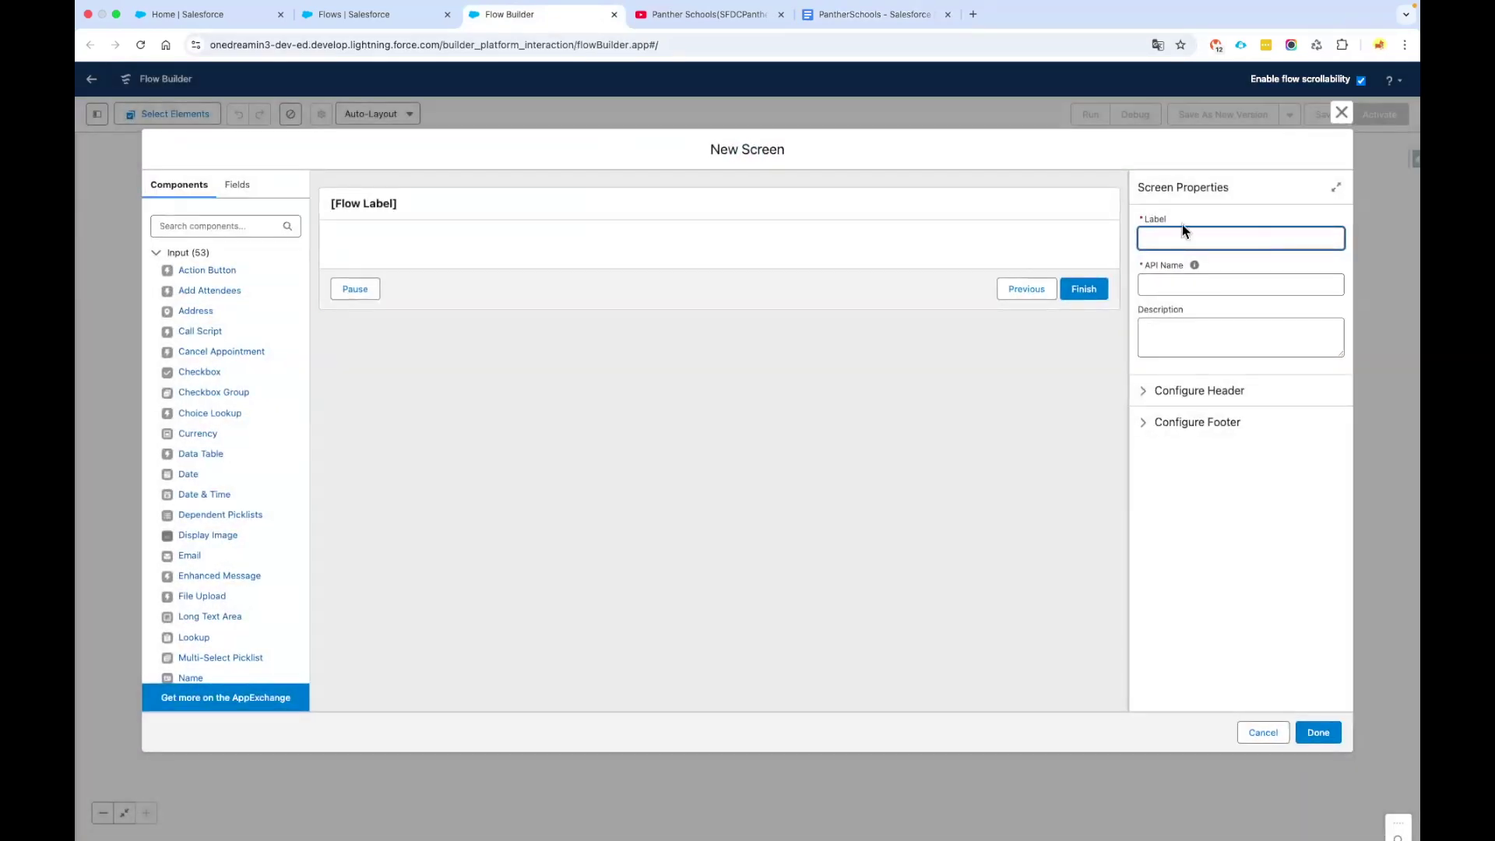
pyautogui.moveTo(1139, 186); pyautogui.dragTo(1266, 184)
pyautogui.click(1180, 237)
pyautogui.write('We;c')
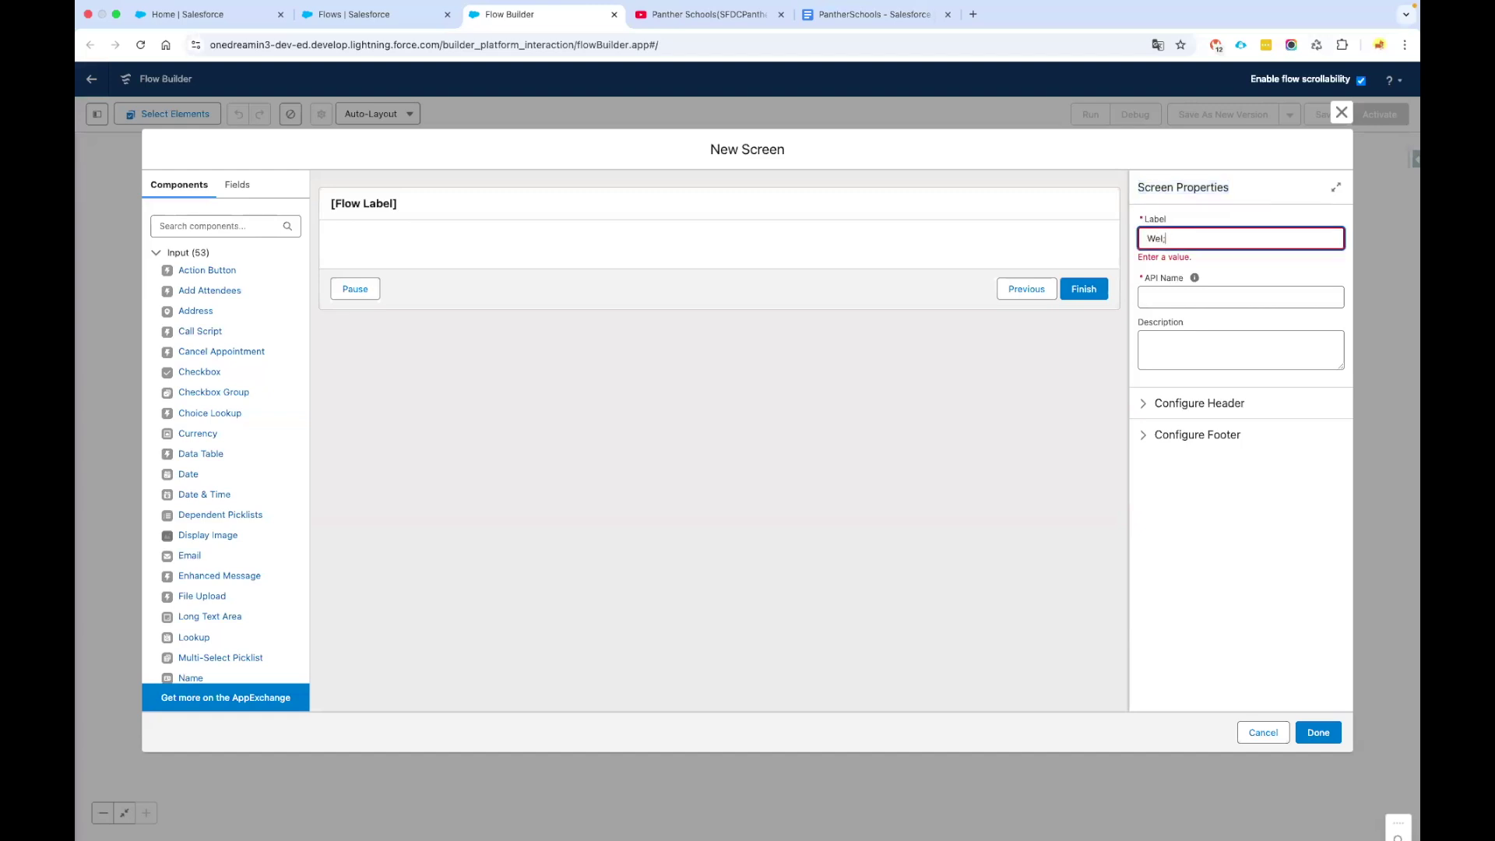
pyautogui.write('come messaghe')
pyautogui.press('BackSpace')
pyautogui.press('BackSpace')
pyautogui.write('e')
pyautogui.click(1244, 294)
pyautogui.moveTo(1227, 240); pyautogui.dragTo(1143, 240)
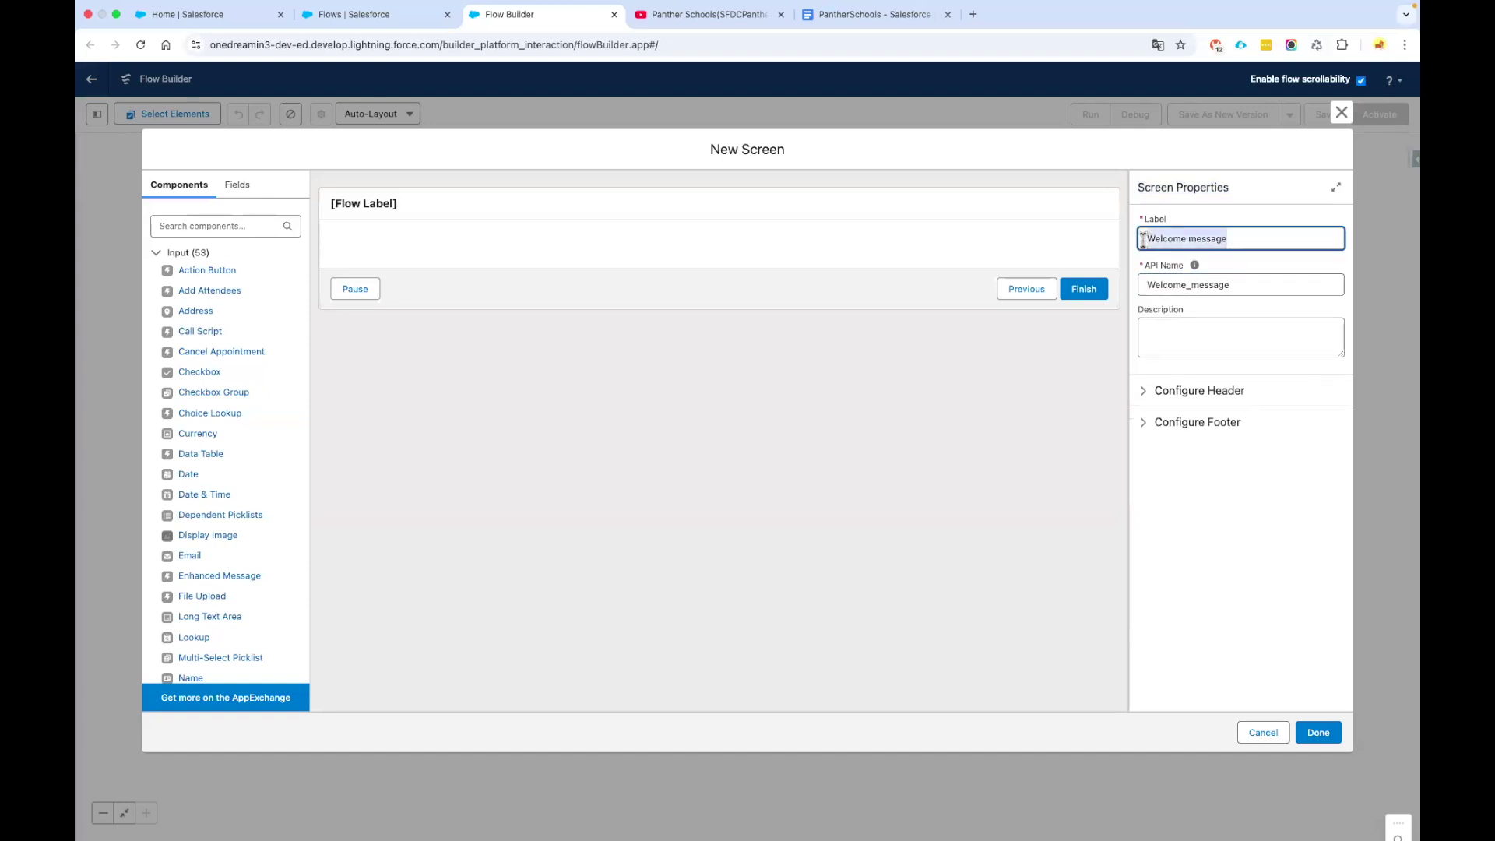
pyautogui.doubleClick(1196, 286)
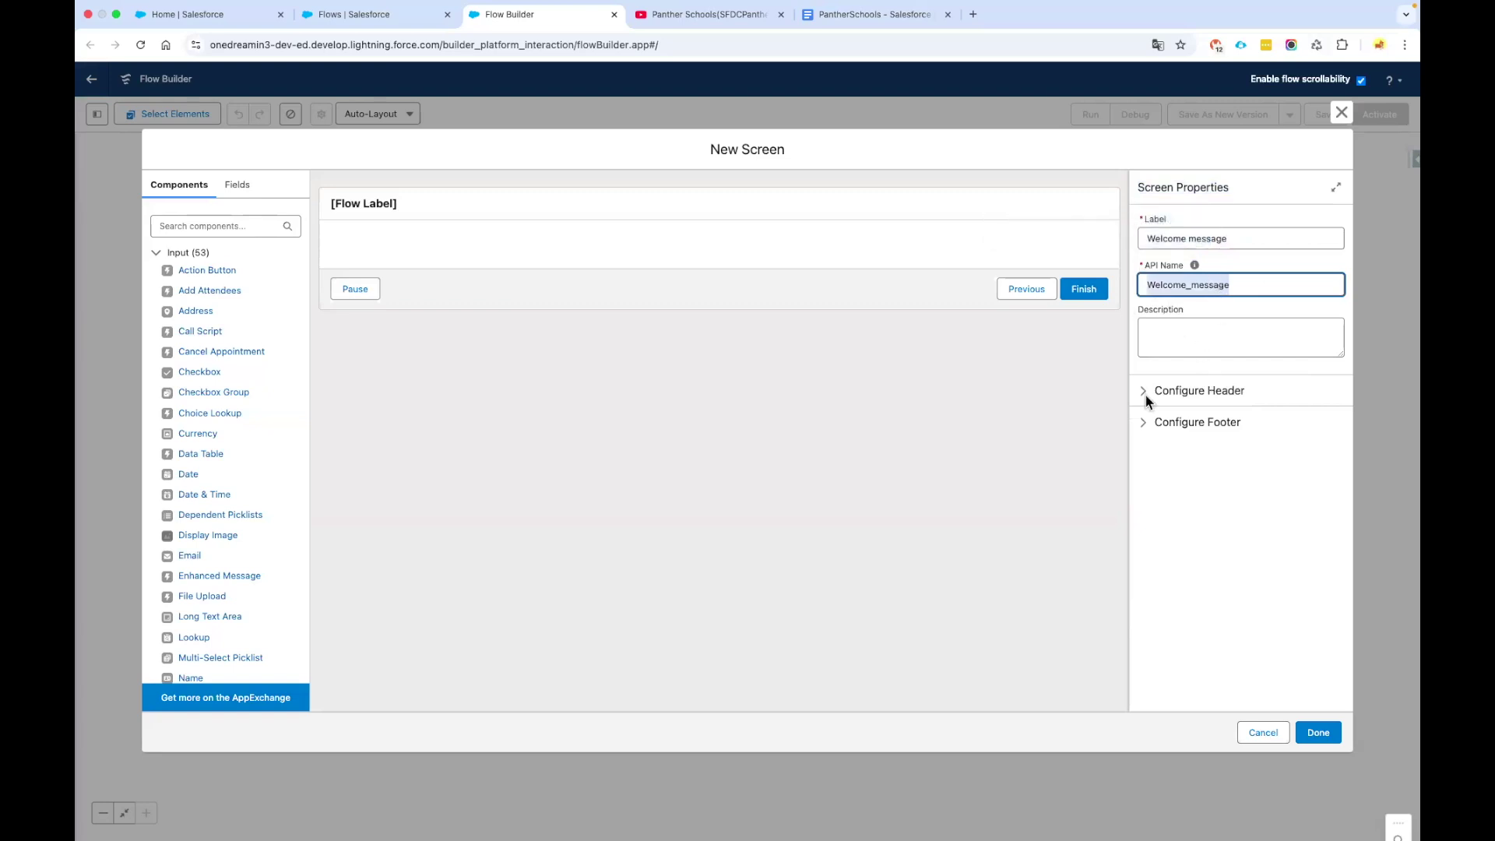
# - Hide both the header and the footer of the Welcome message screen
pyautogui.click(1216, 396)
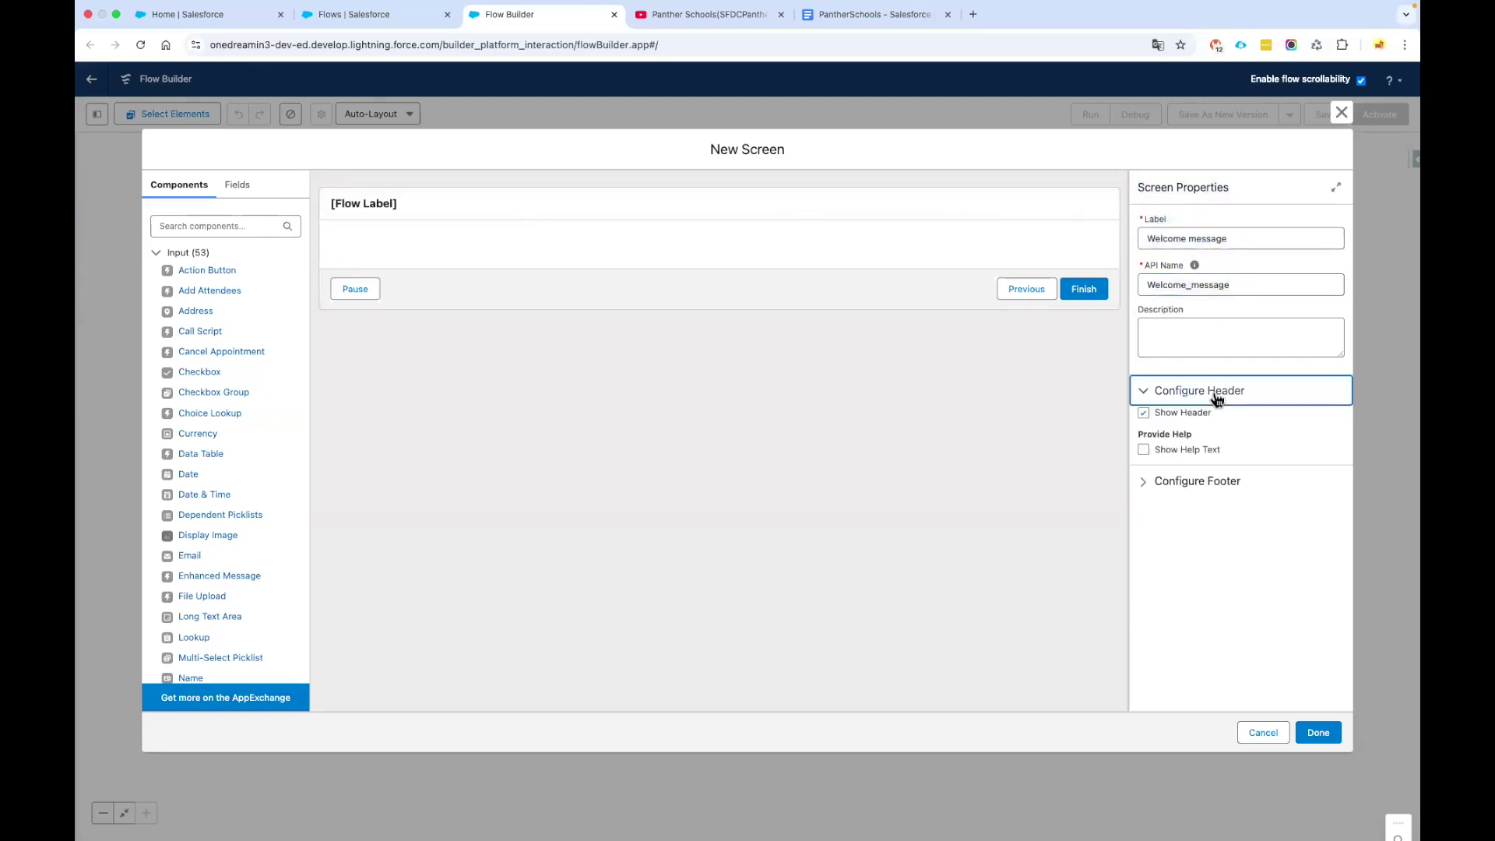
pyautogui.click(1143, 413)
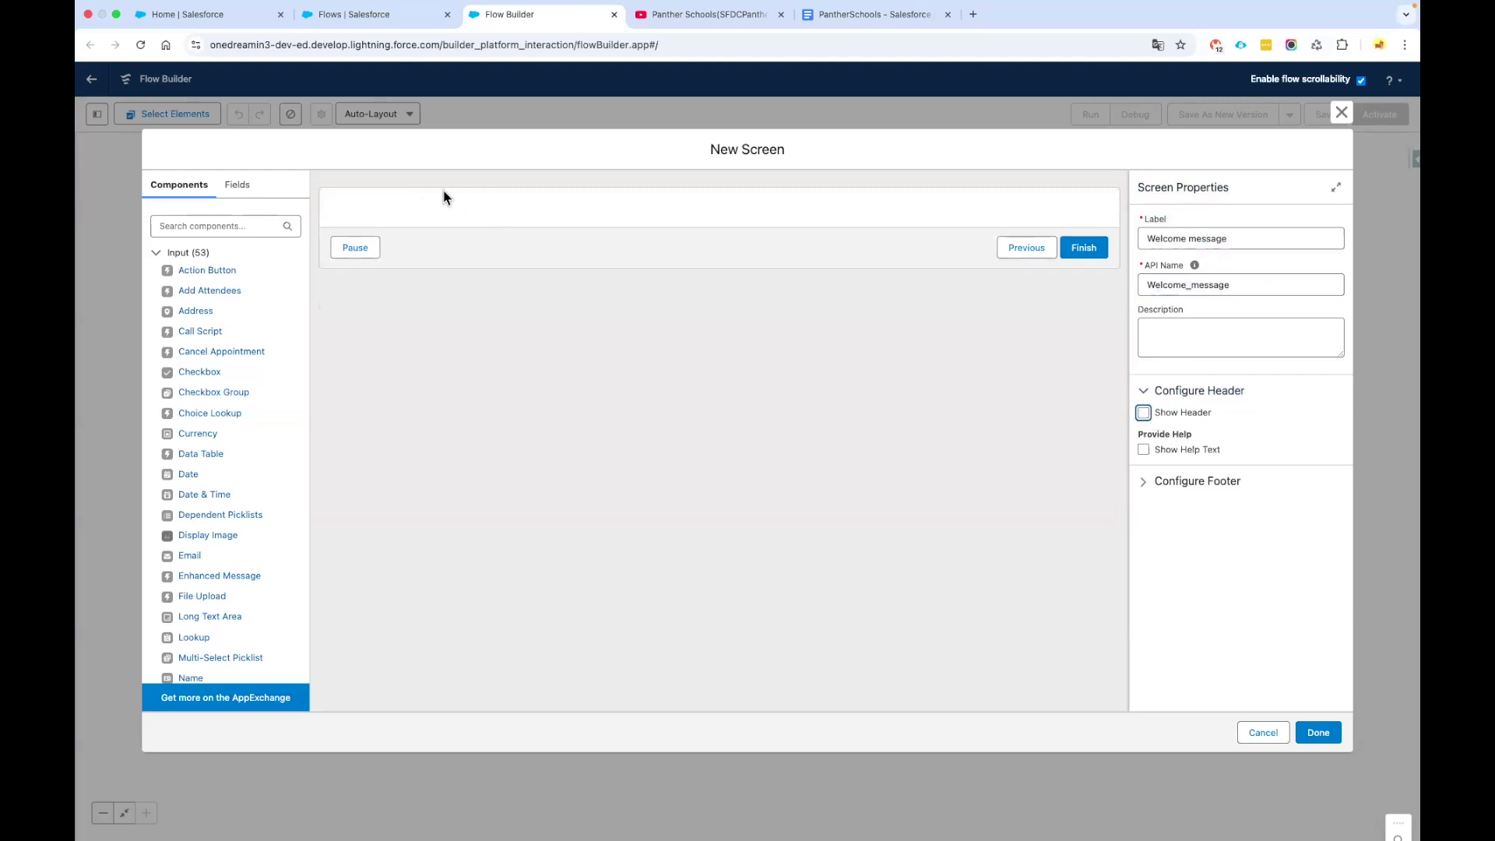
pyautogui.click(1143, 413)
pyautogui.click(400, 217)
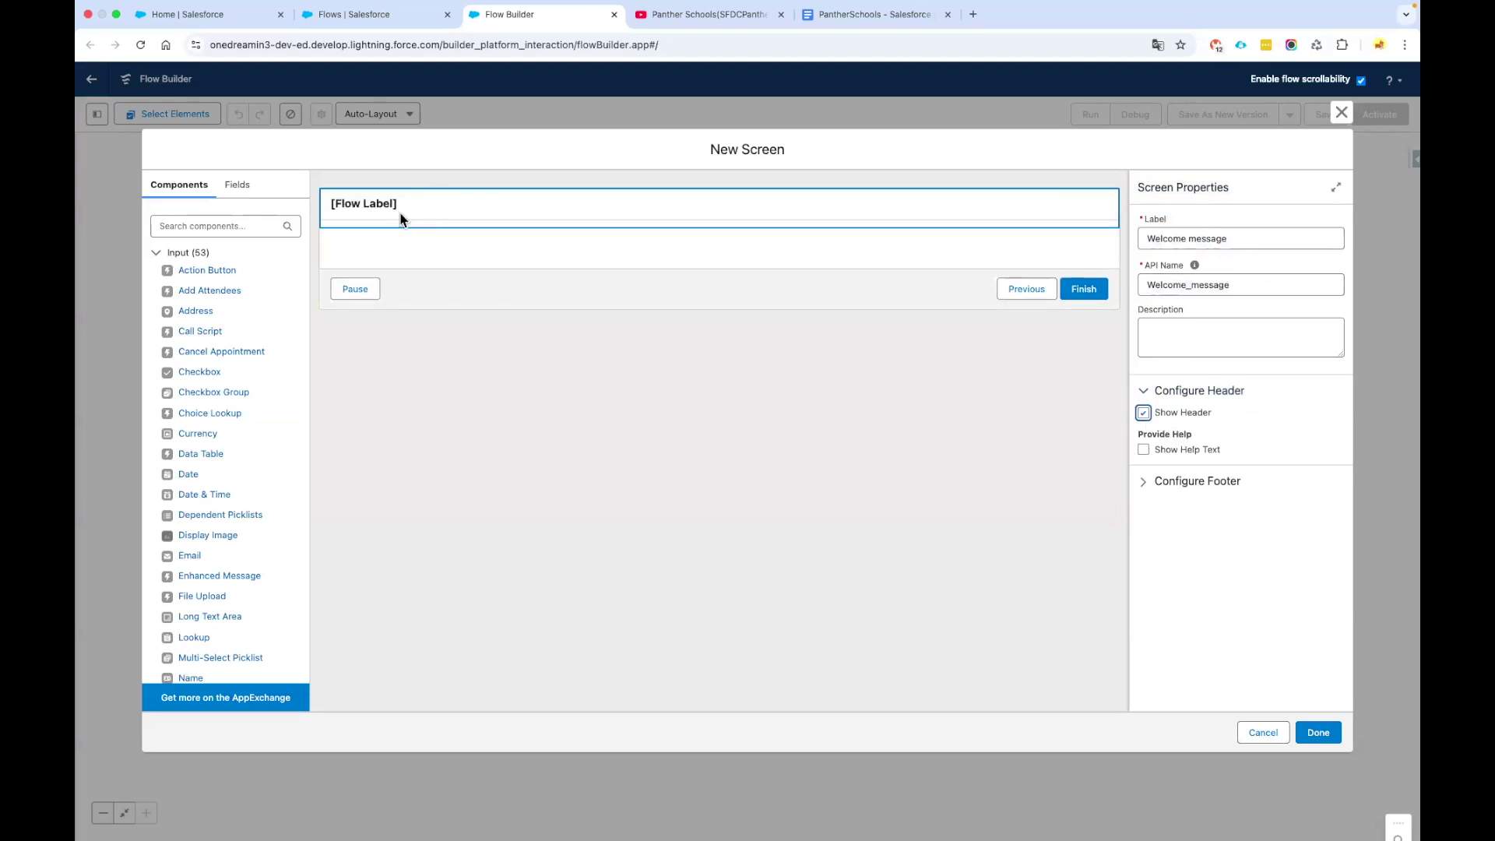
pyautogui.click(1145, 413)
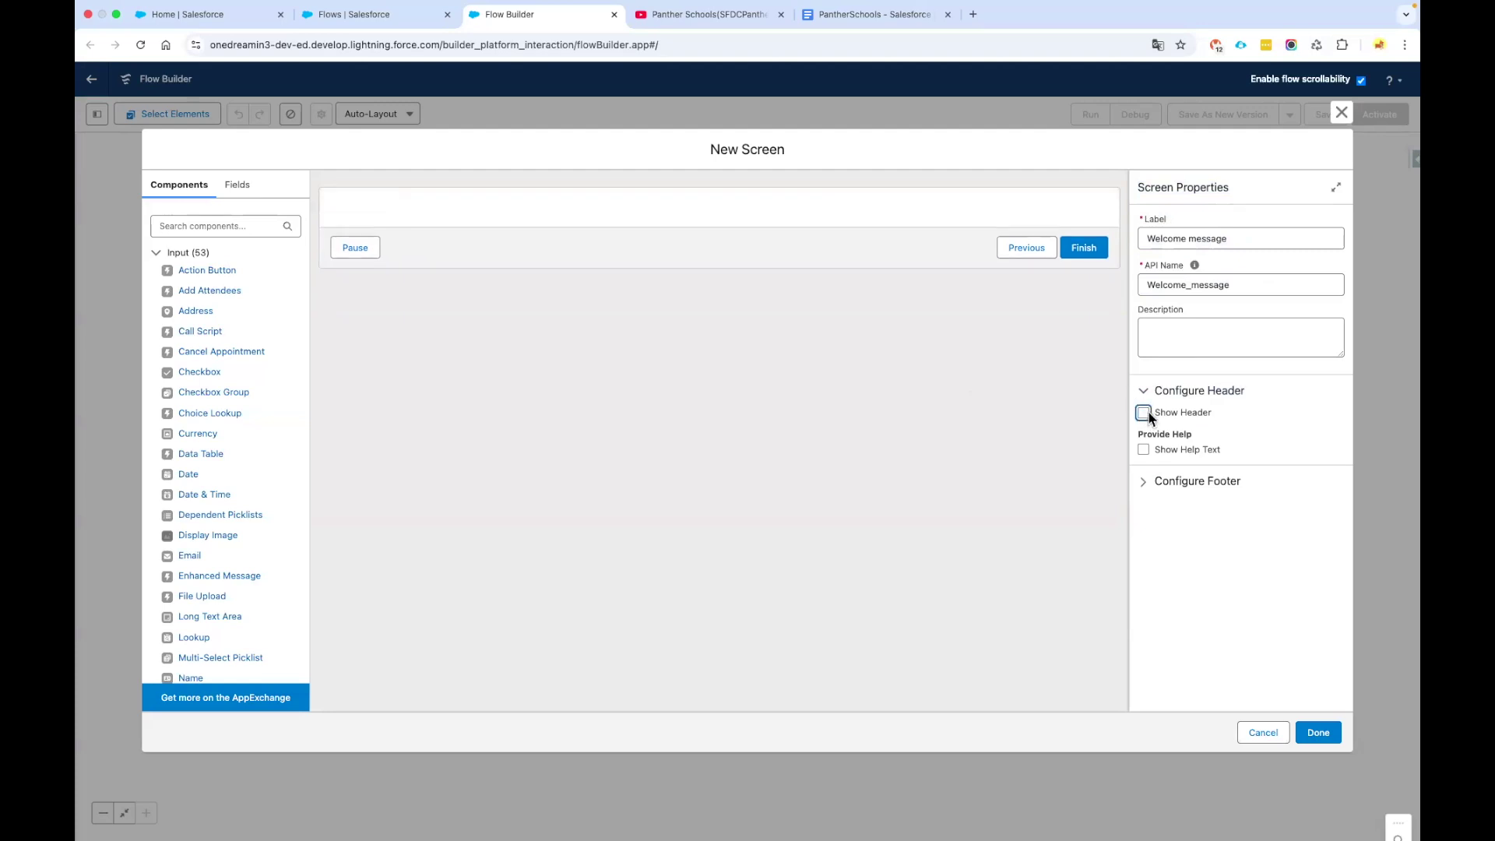
pyautogui.click(1173, 488)
pyautogui.click(1144, 507)
pyautogui.click(540, 206)
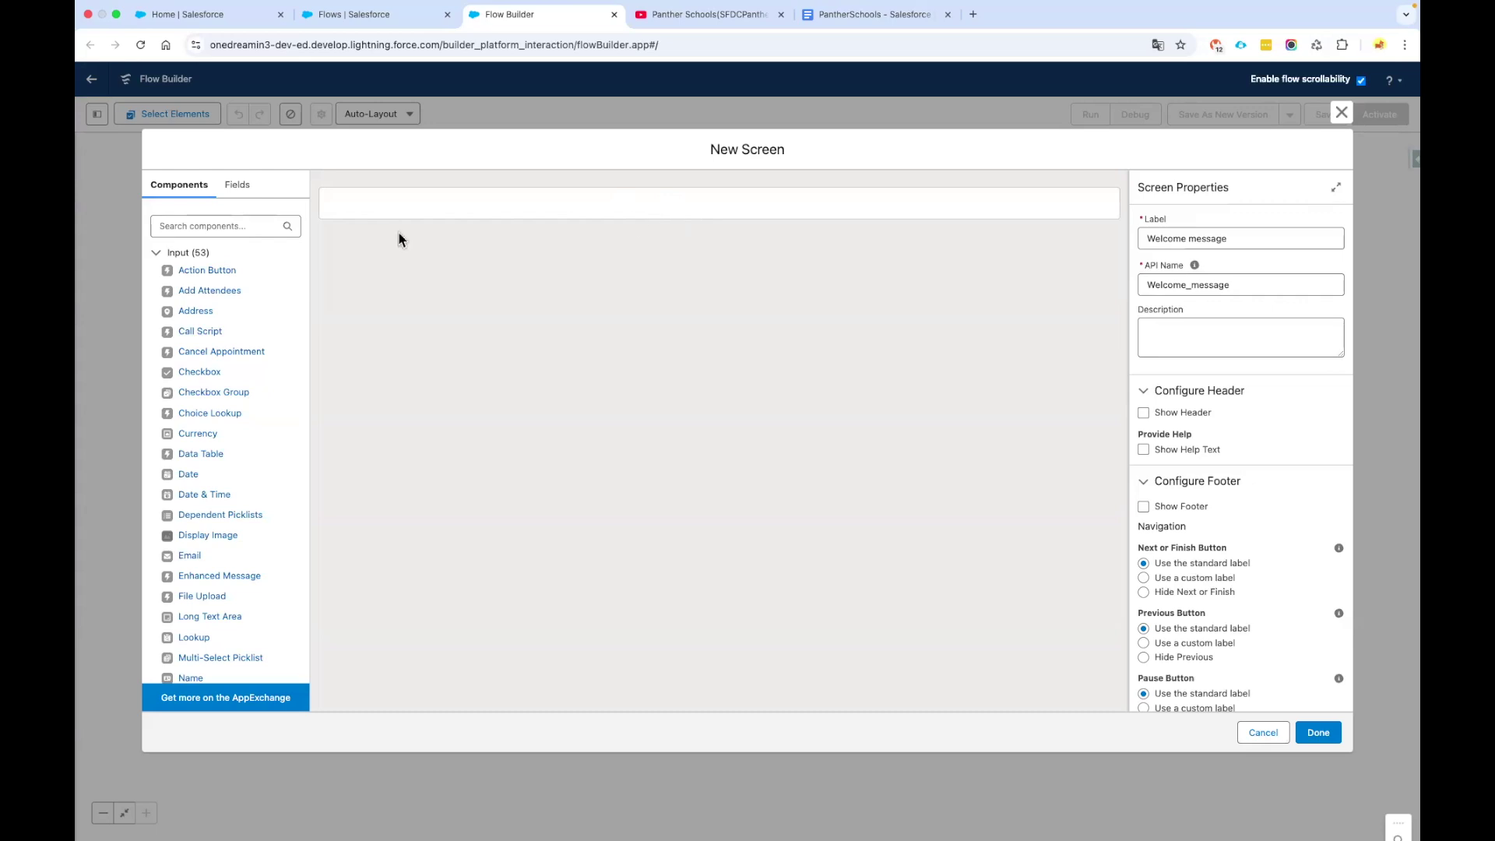
# - Find the Display Text component, add it to the screen, and set its API name to dtWelcomeMessage
pyautogui.click(206, 226)
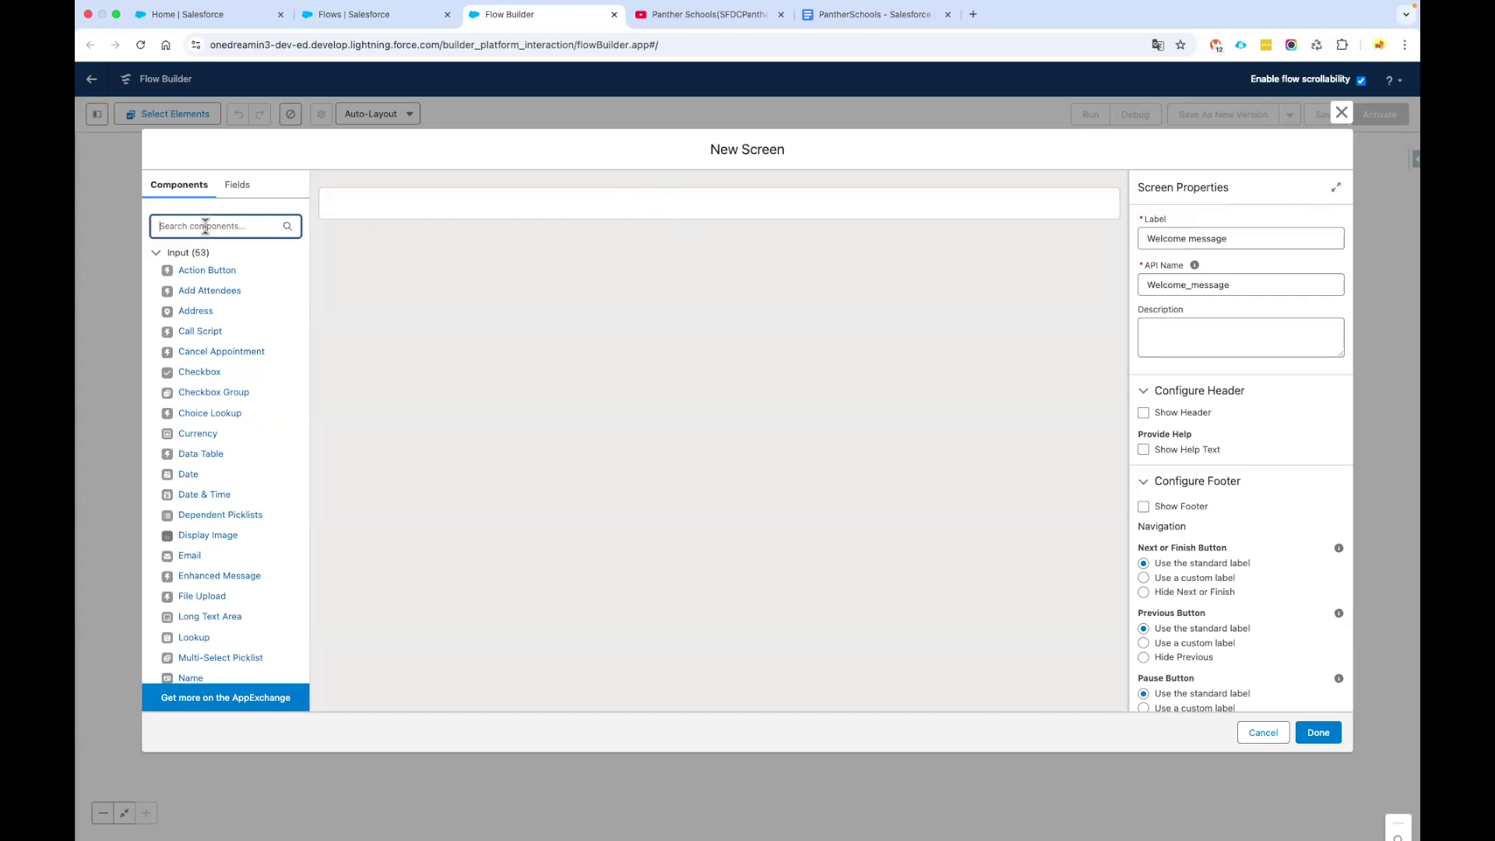
pyautogui.write('dis')
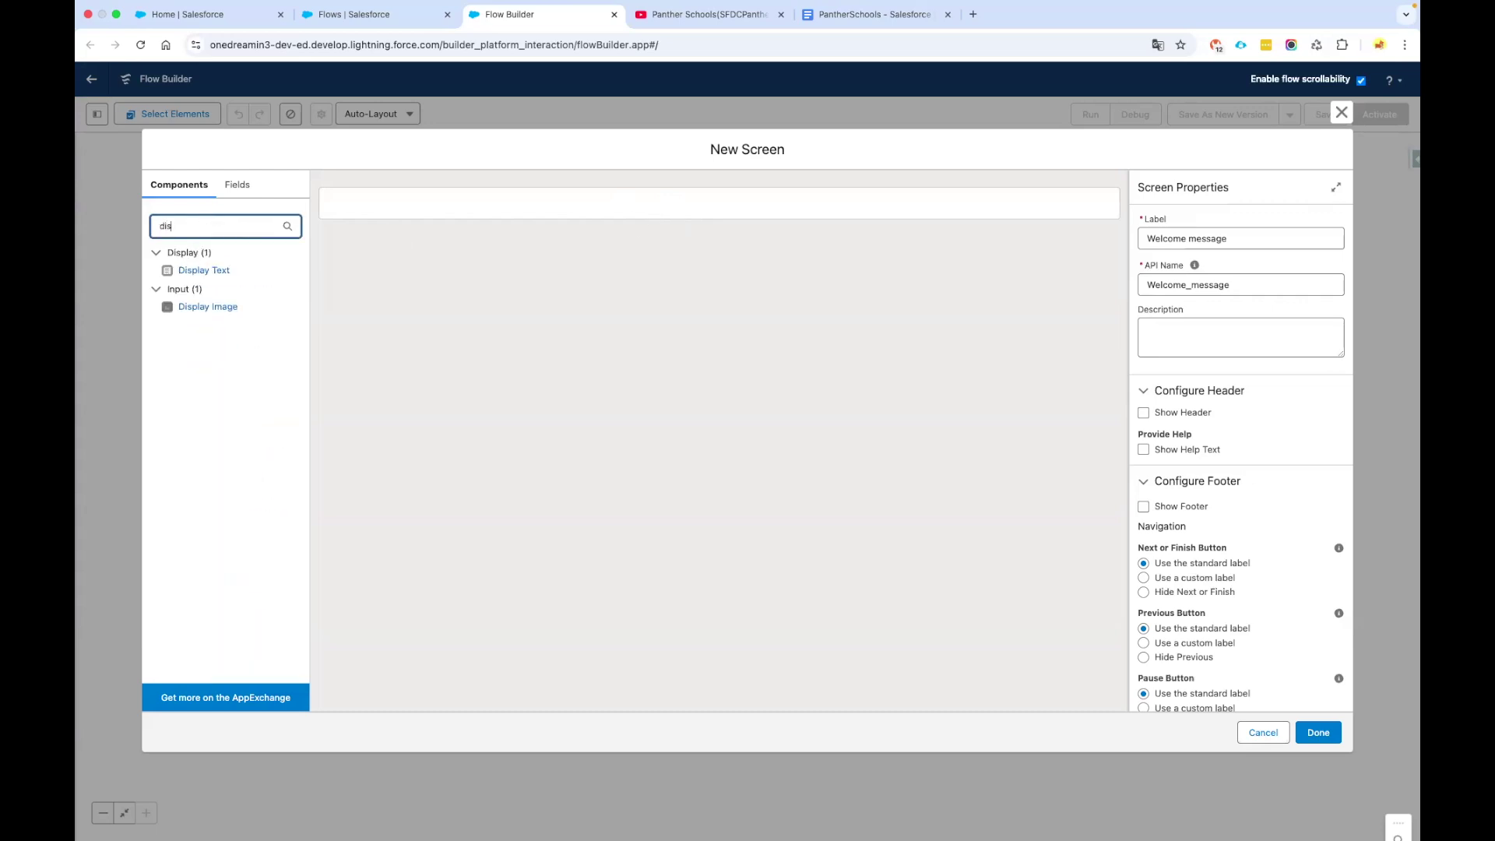
pyautogui.moveTo(211, 278); pyautogui.dragTo(536, 204)
pyautogui.click(1166, 243)
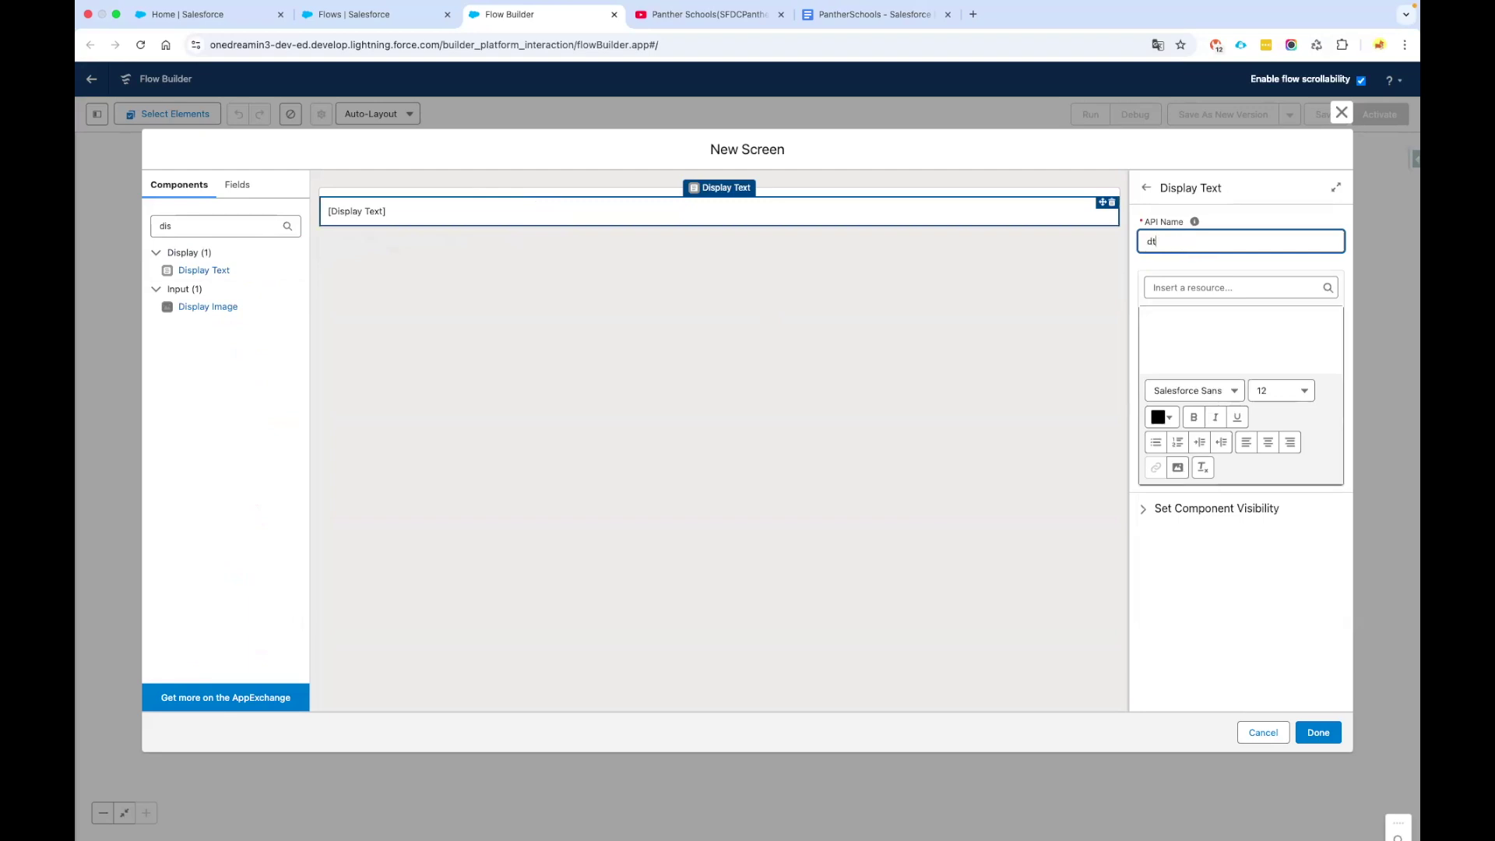
pyautogui.write('dtWelcomeMessage')
pyautogui.press('Tab')
# - Enter "Some Message" as the display text and set its font size to 20
pyautogui.click(1195, 333)
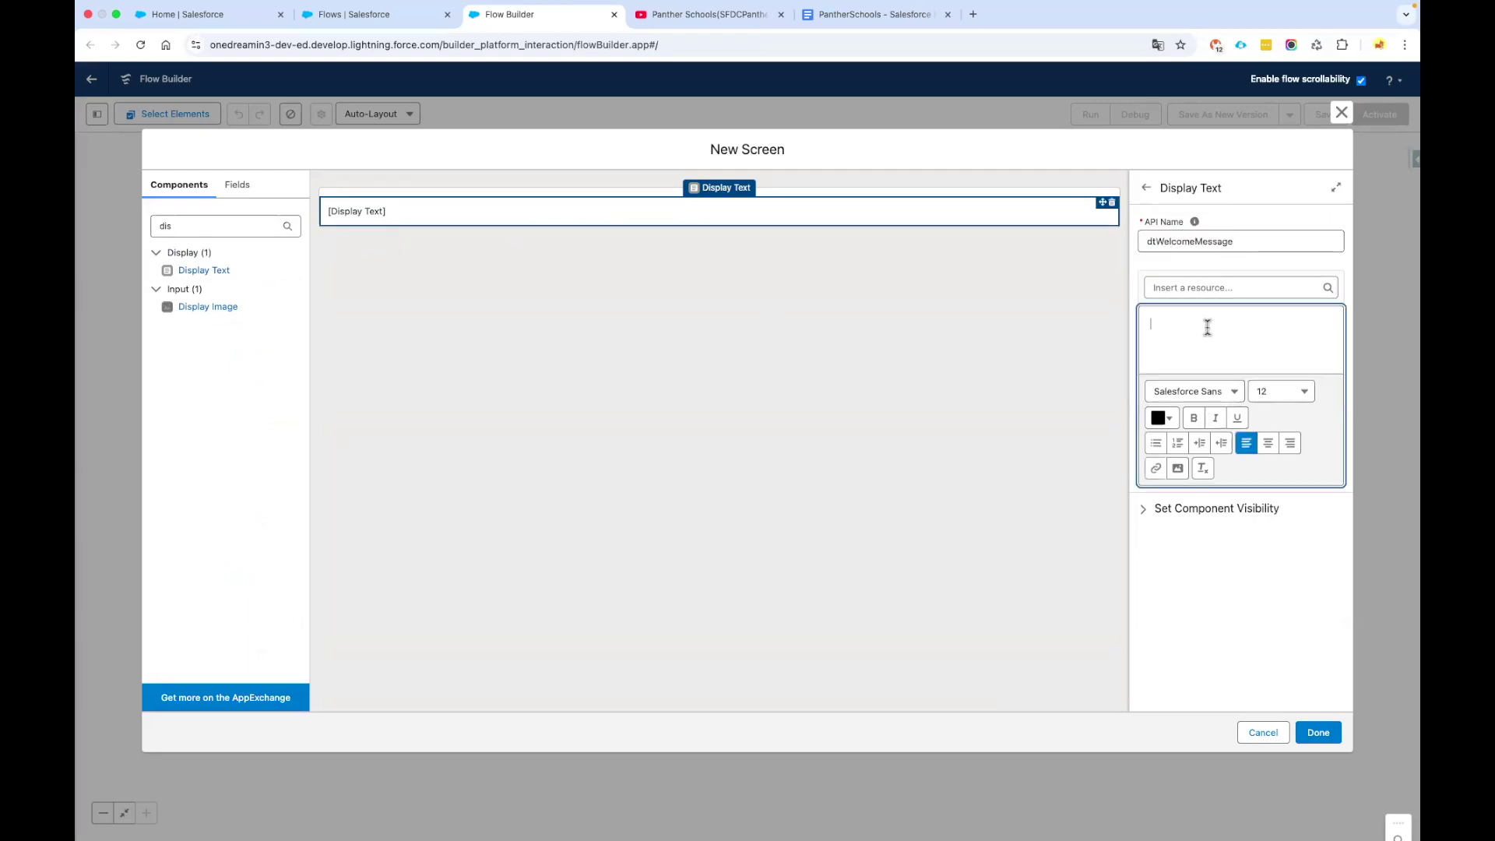
pyautogui.write('Some Message')
pyautogui.tripleClick(1145, 323)
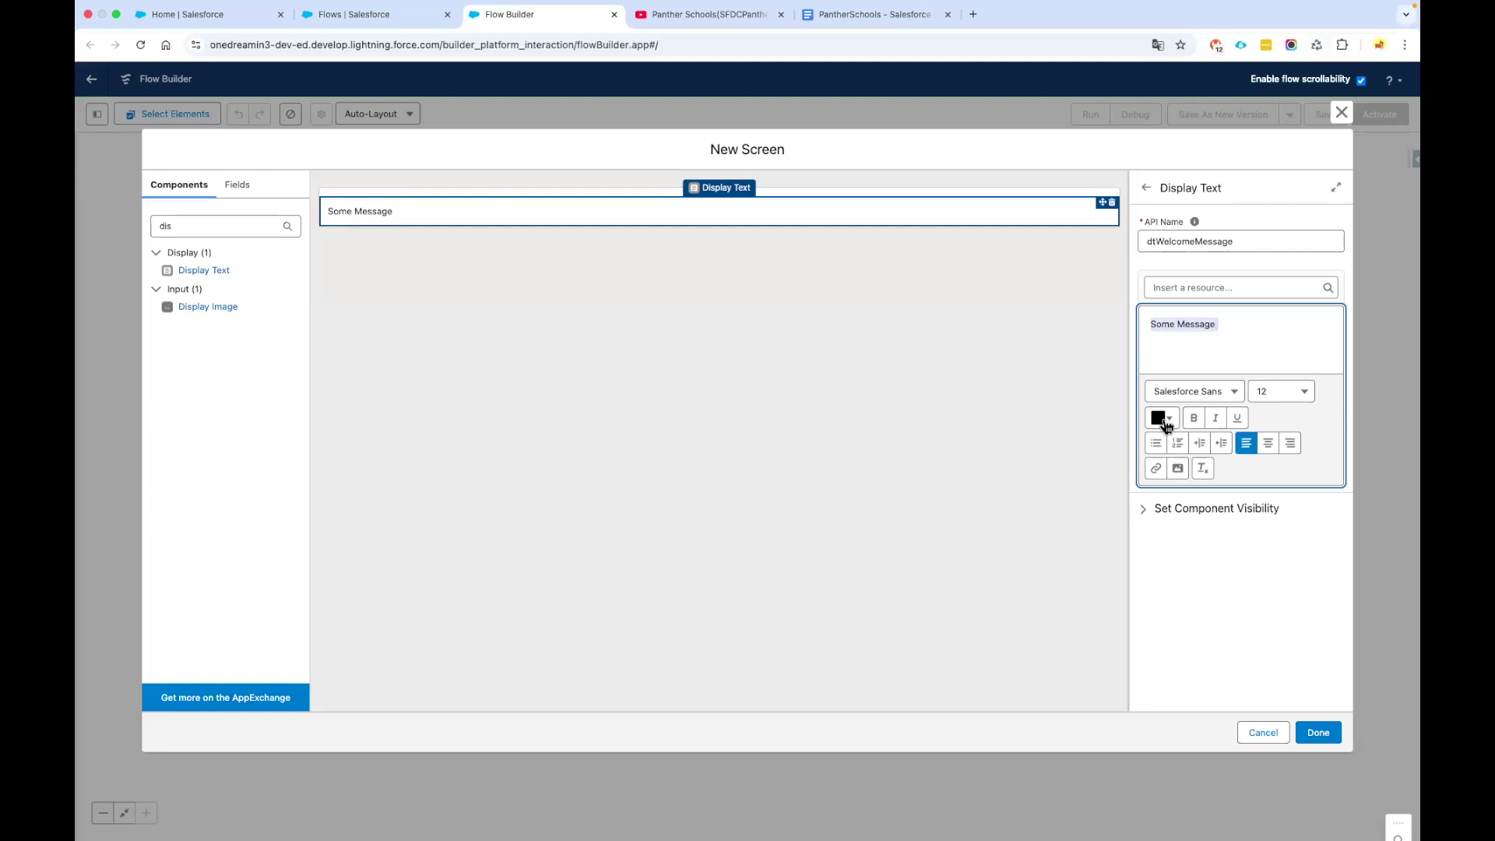
pyautogui.click(1221, 399)
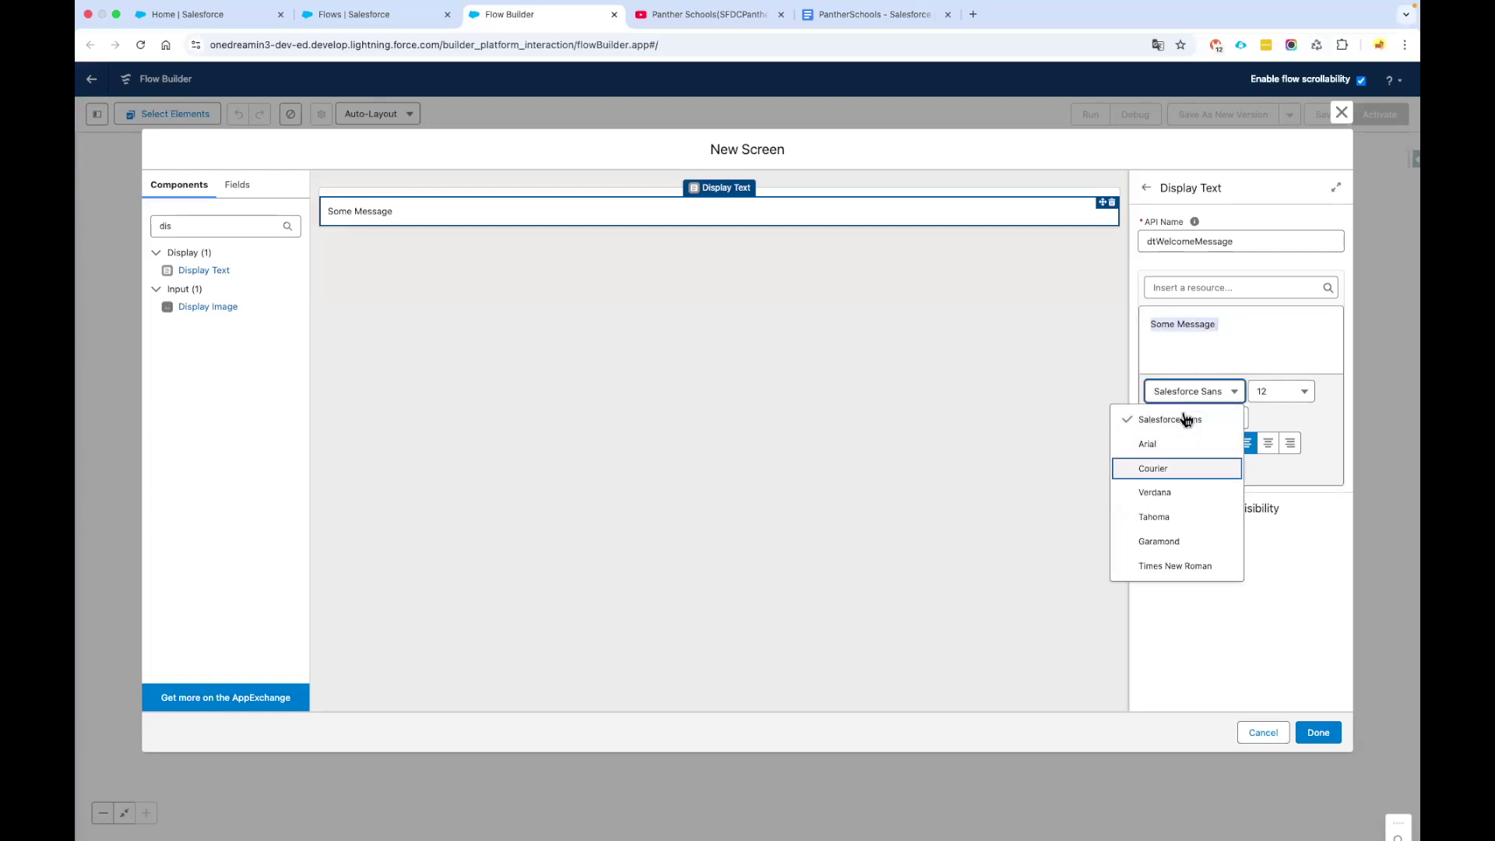
pyautogui.click(1159, 395)
pyautogui.click(1292, 397)
pyautogui.scroll(-1, 1243, 577)
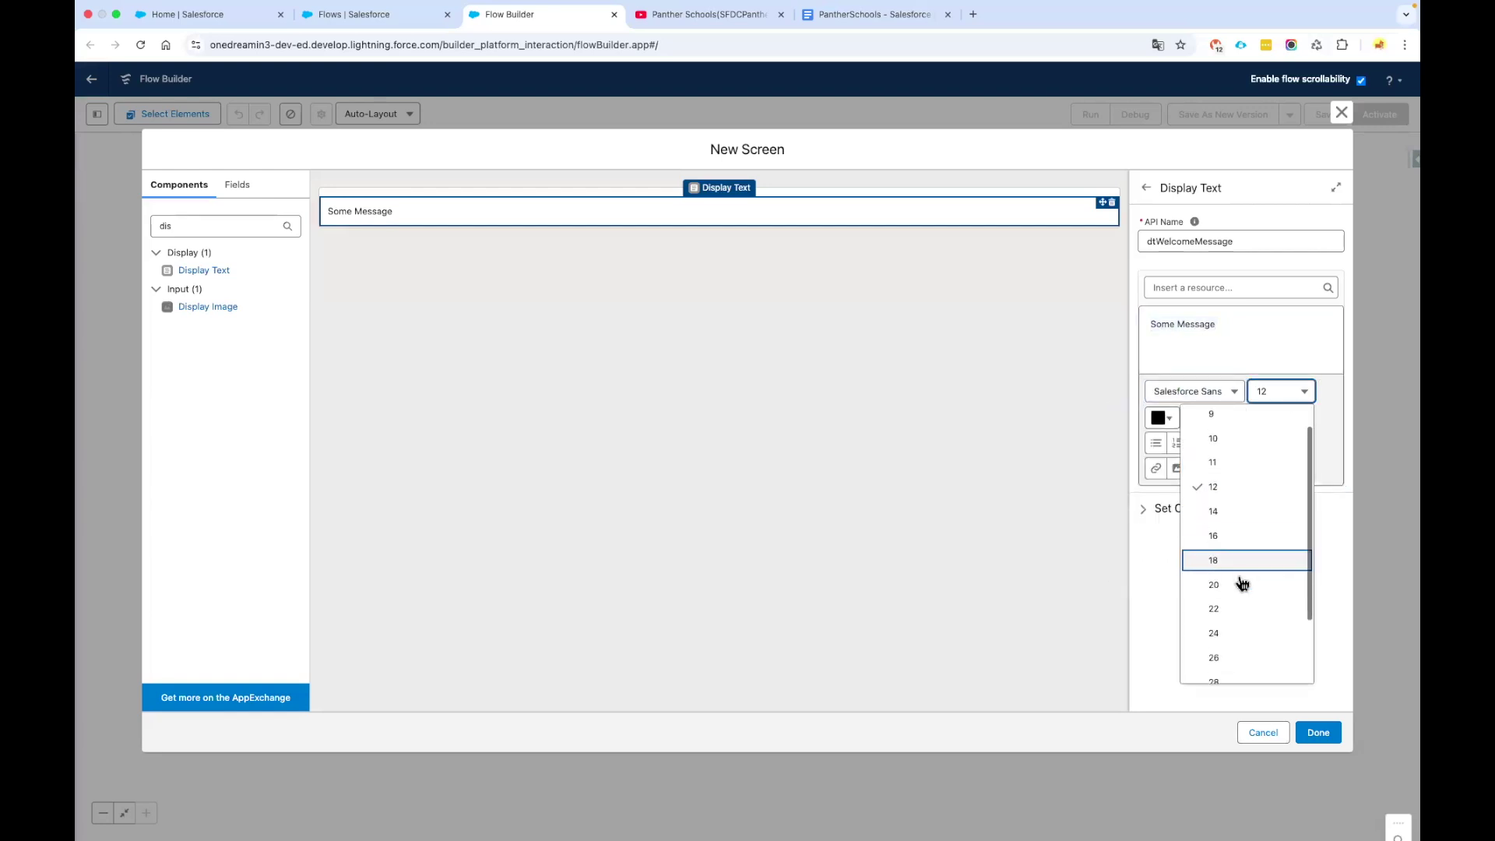
pyautogui.click(1241, 583)
# - Colour the display text #5AA2CA, make it bold and centred, and finish the Welcome message screen
pyautogui.click(1172, 420)
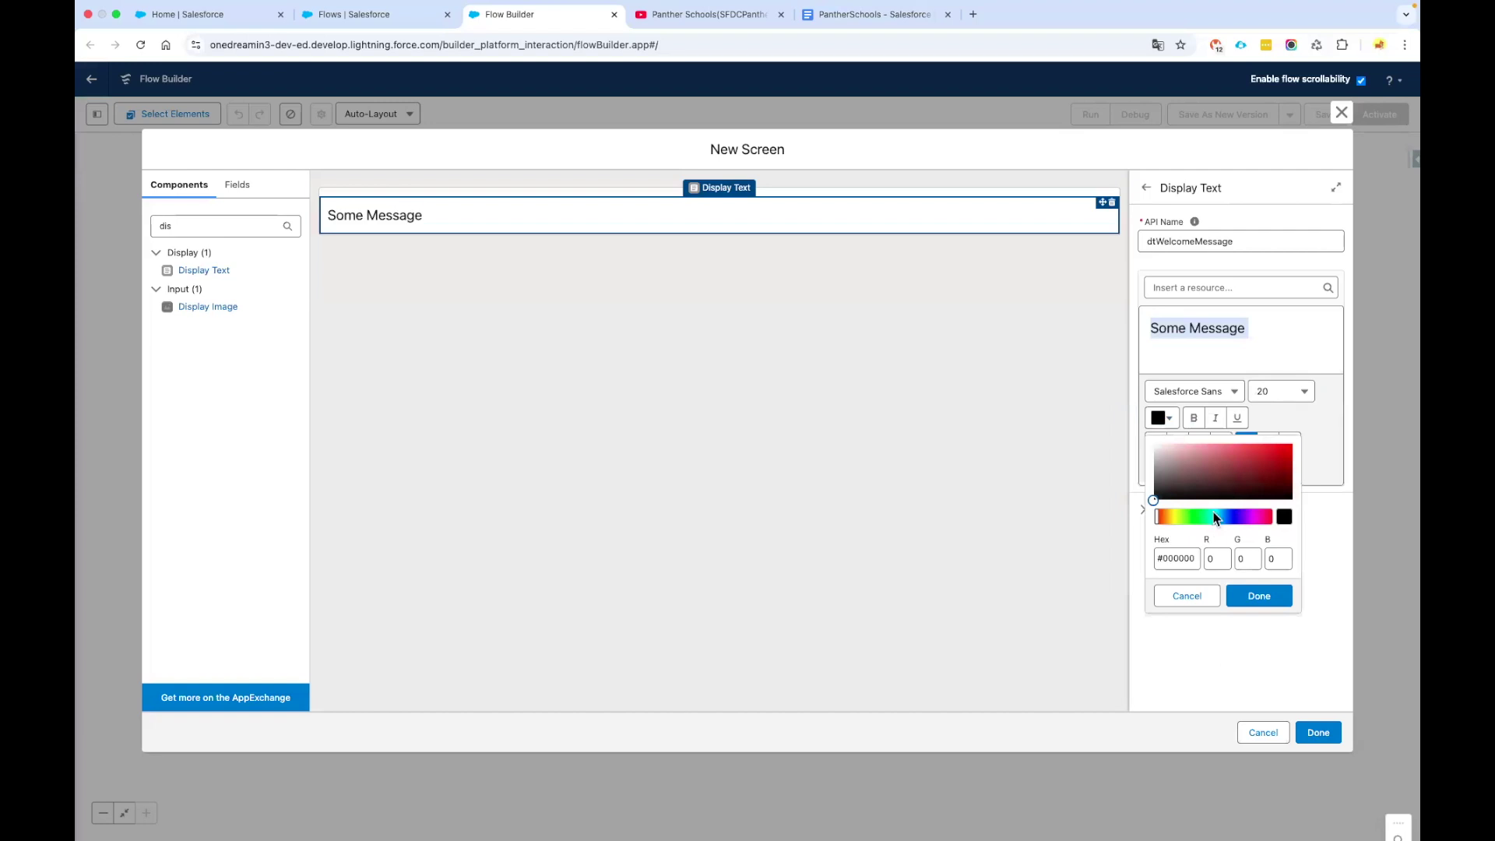
pyautogui.click(1221, 517)
pyautogui.click(1227, 471)
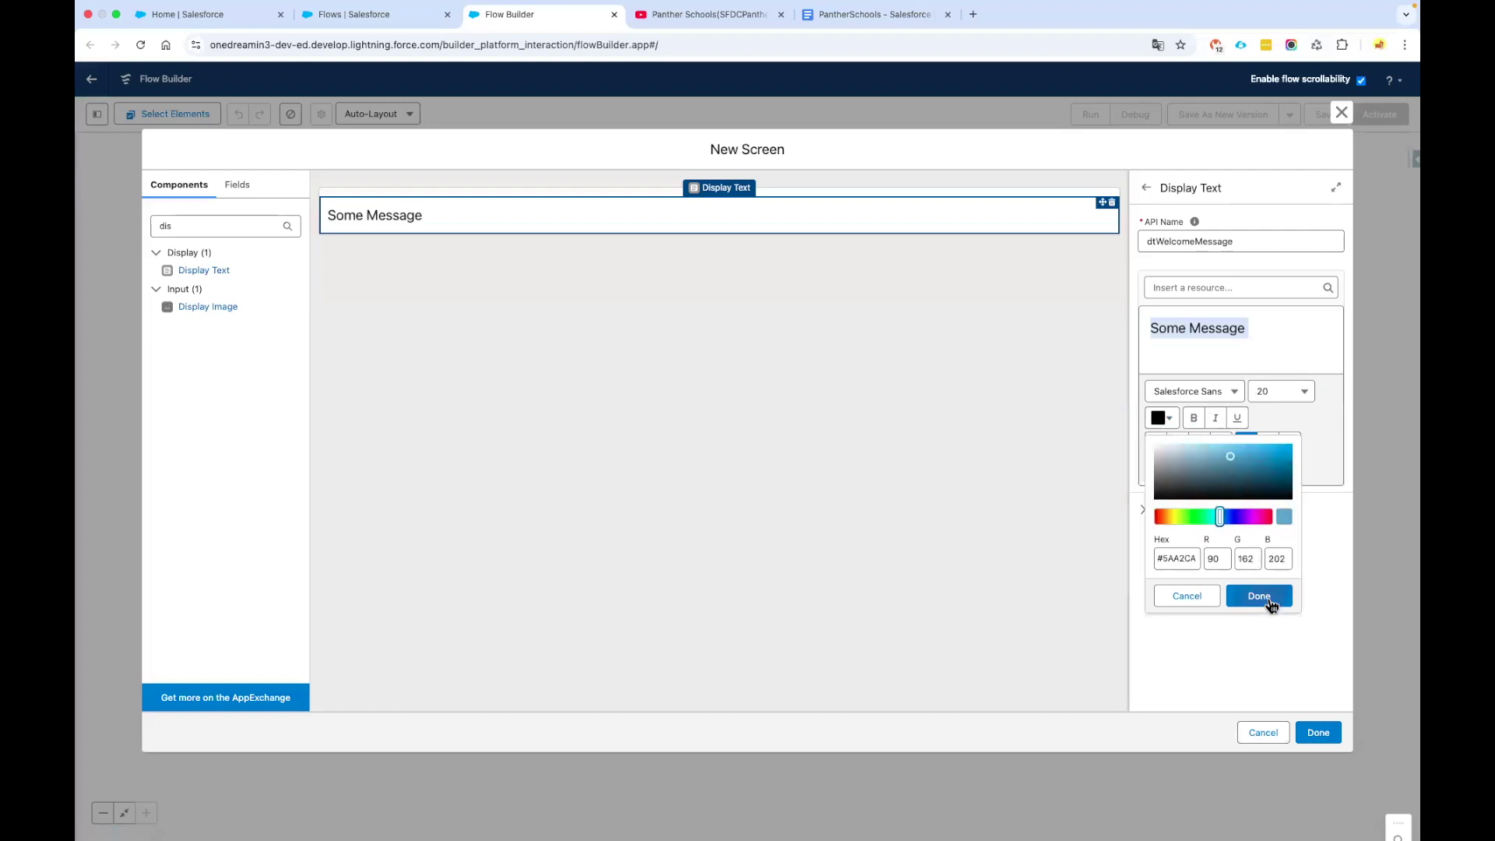
pyautogui.click(1259, 596)
pyautogui.click(1193, 419)
pyautogui.click(1268, 446)
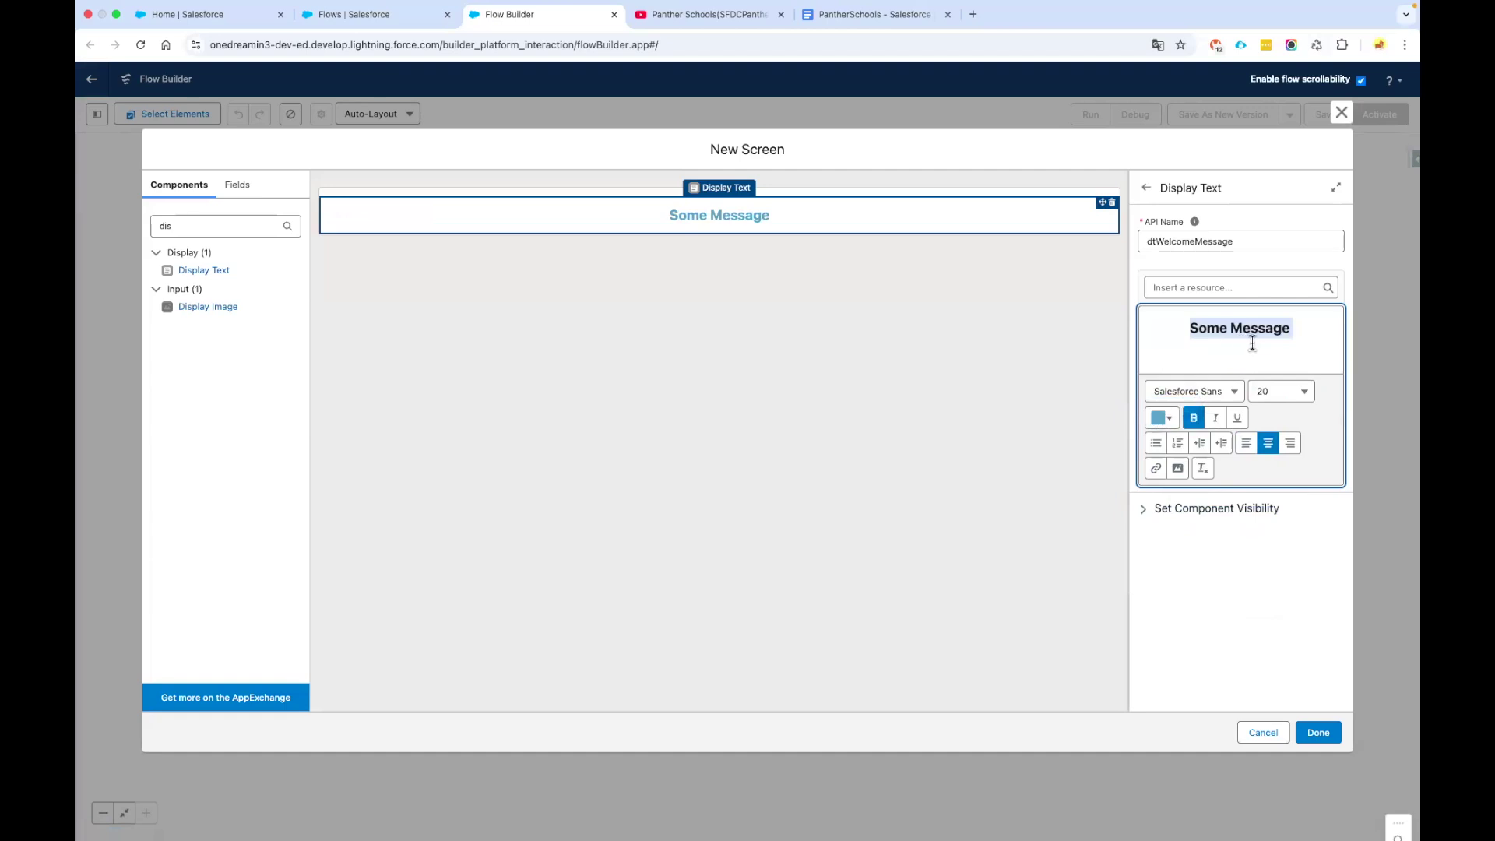
pyautogui.click(1321, 734)
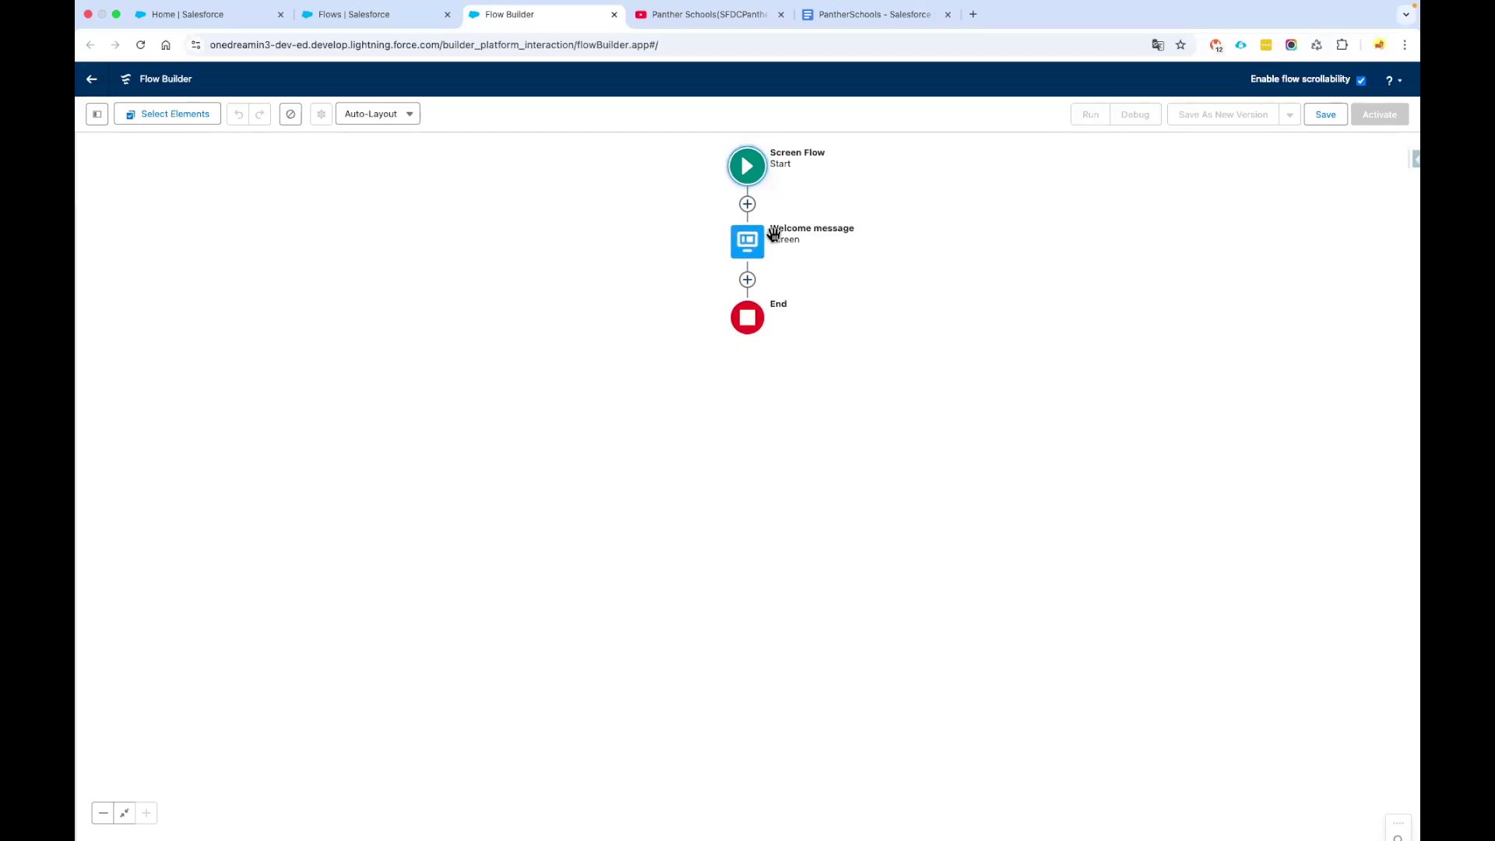
# - Save the flow with the label "Welcome Message" and API name Welcome_Message, leaving the description empty
pyautogui.click(1325, 115)
pyautogui.click(1326, 121)
pyautogui.click(521, 405)
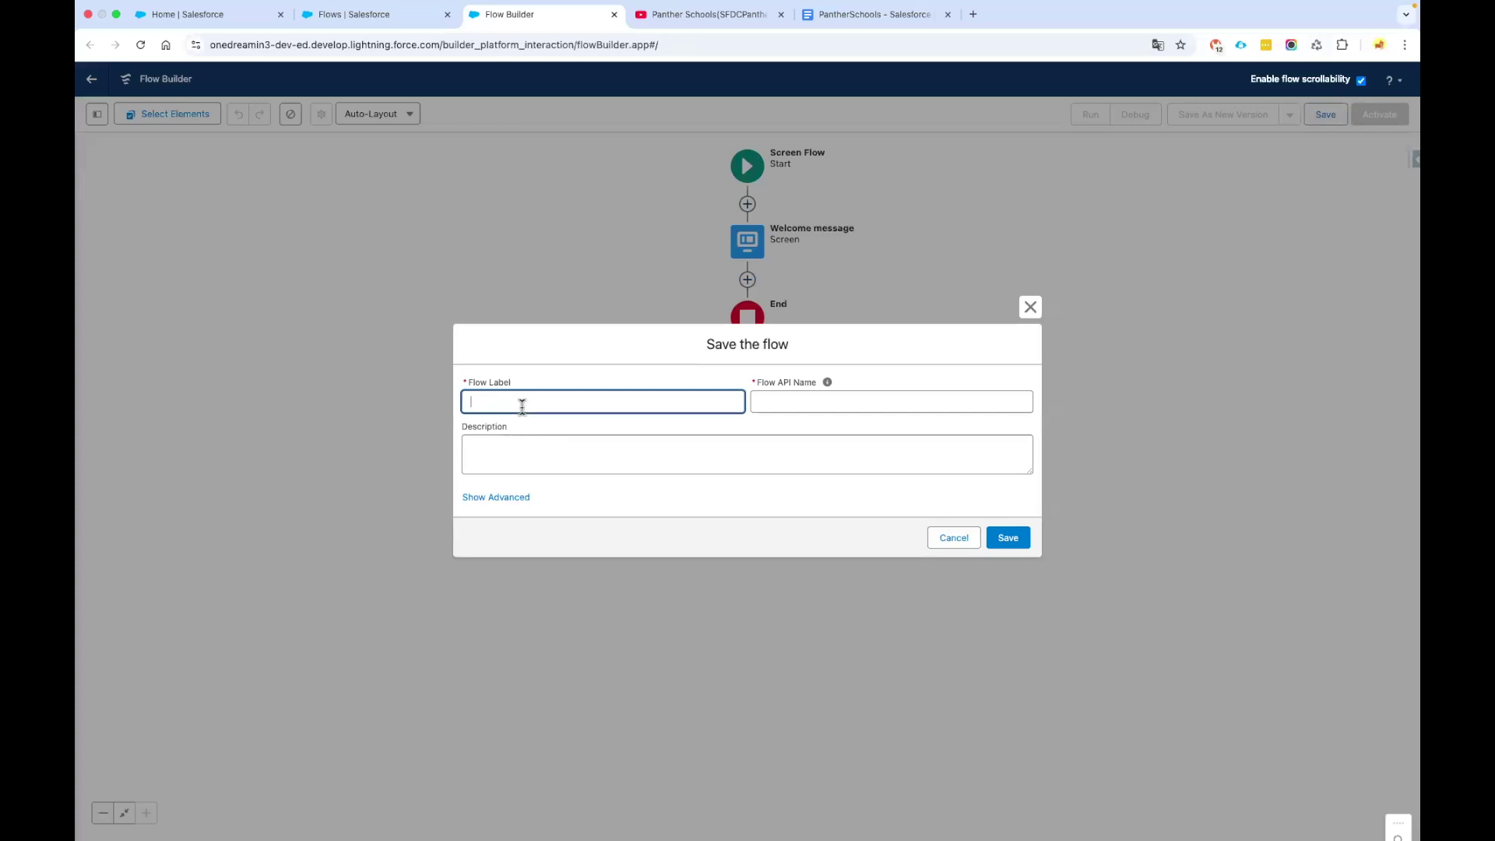
pyautogui.write('Welcome Message')
pyautogui.press('Tab')
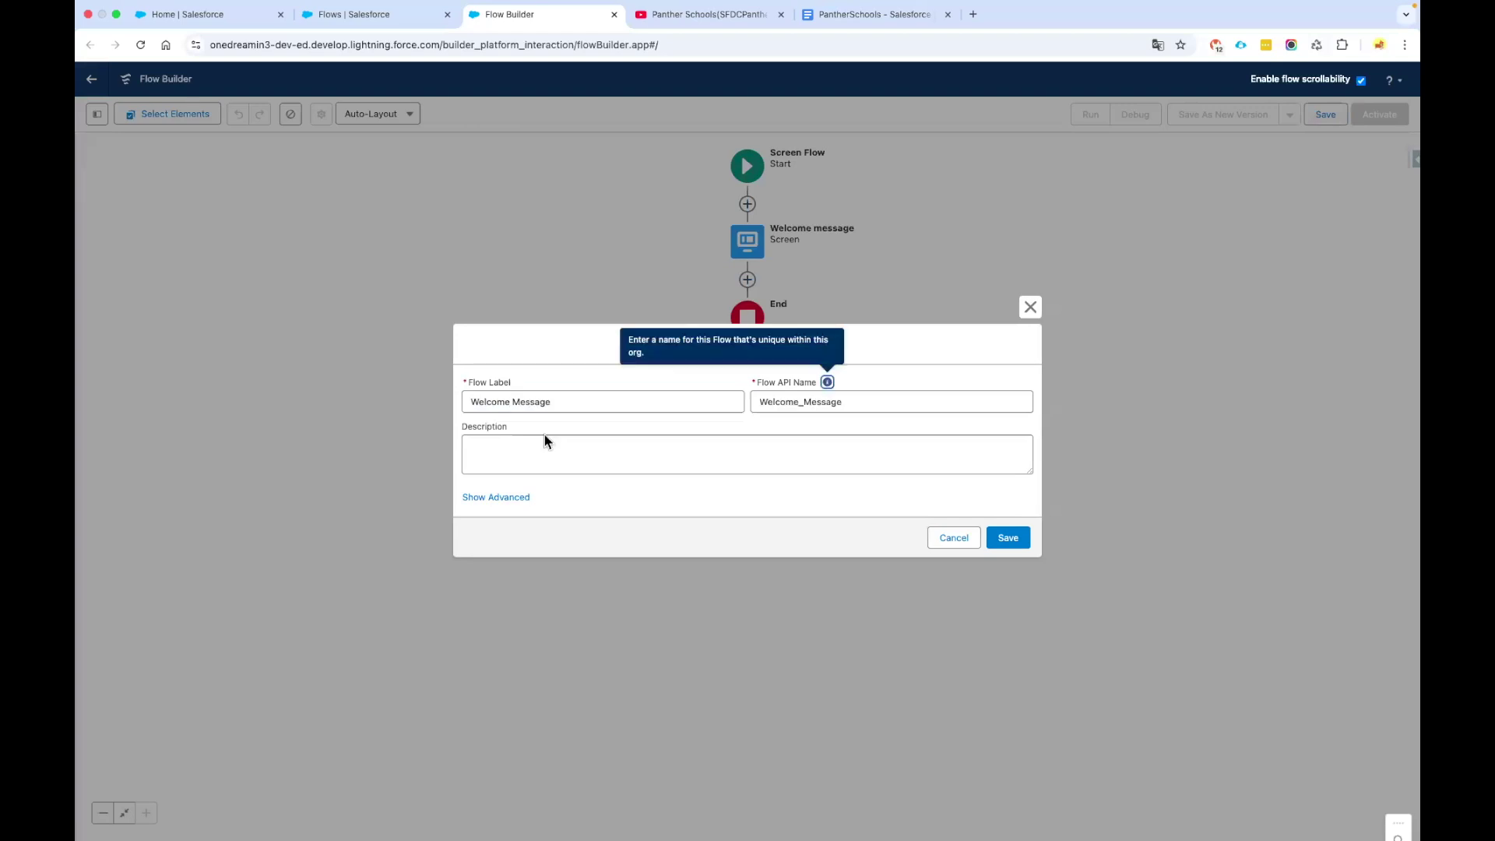
pyautogui.click(461, 458)
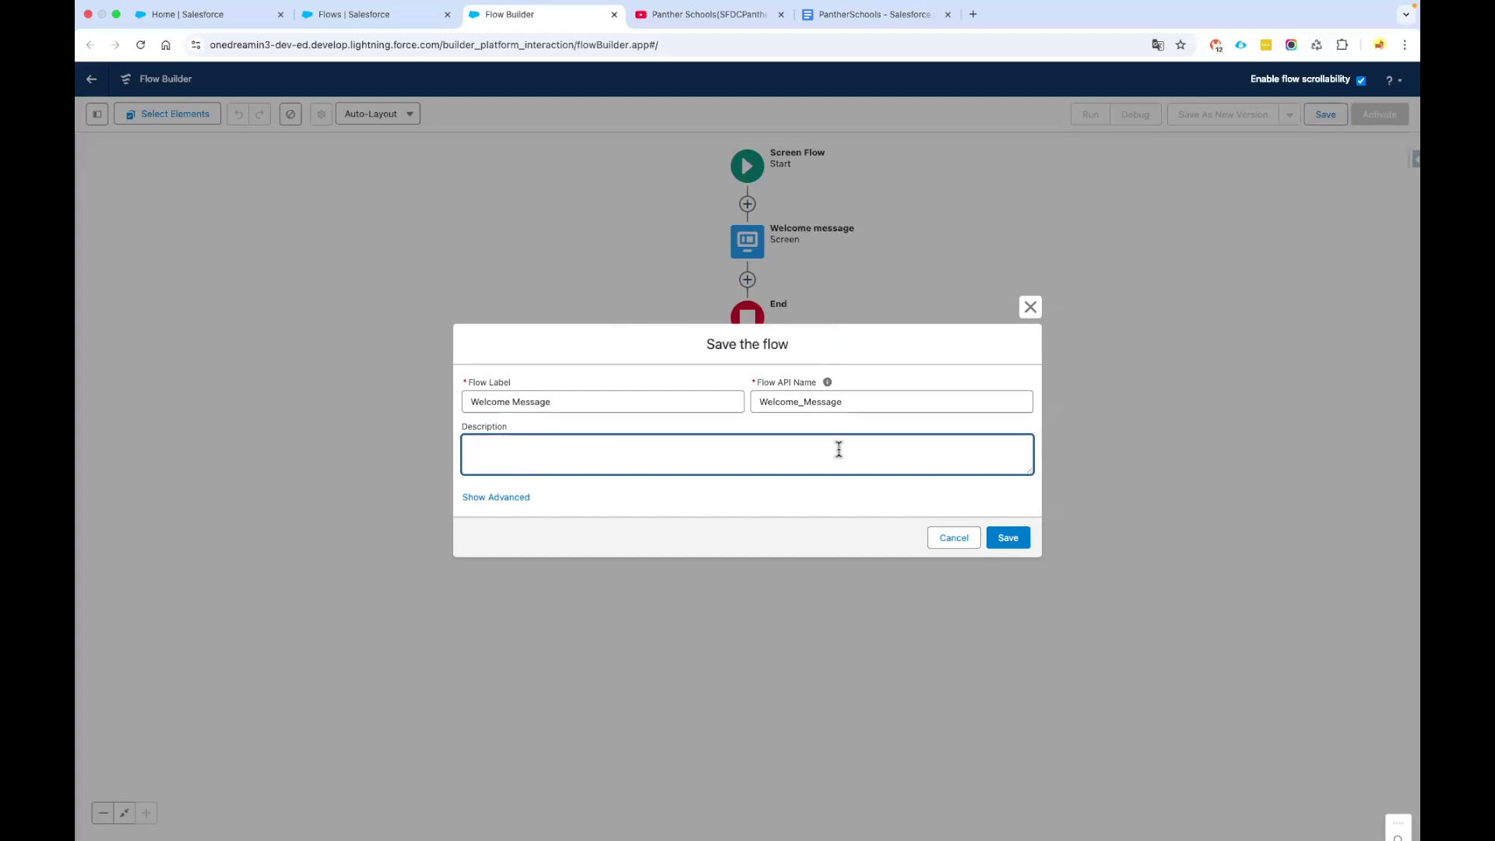
pyautogui.click(1012, 547)
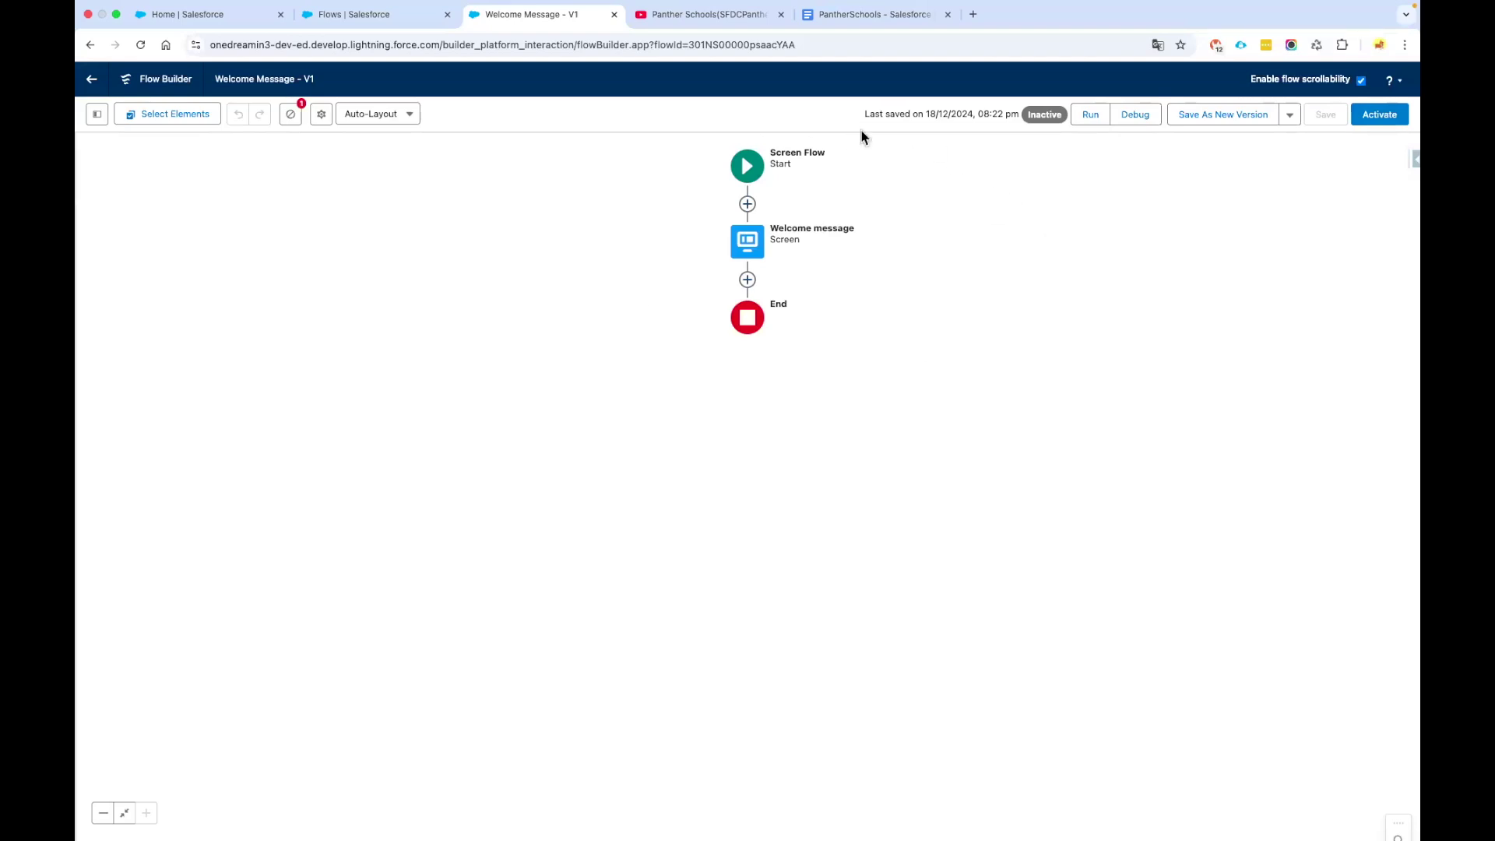
# - Run the flow in debug mode with the default options and examine the displayed message
pyautogui.click(1132, 119)
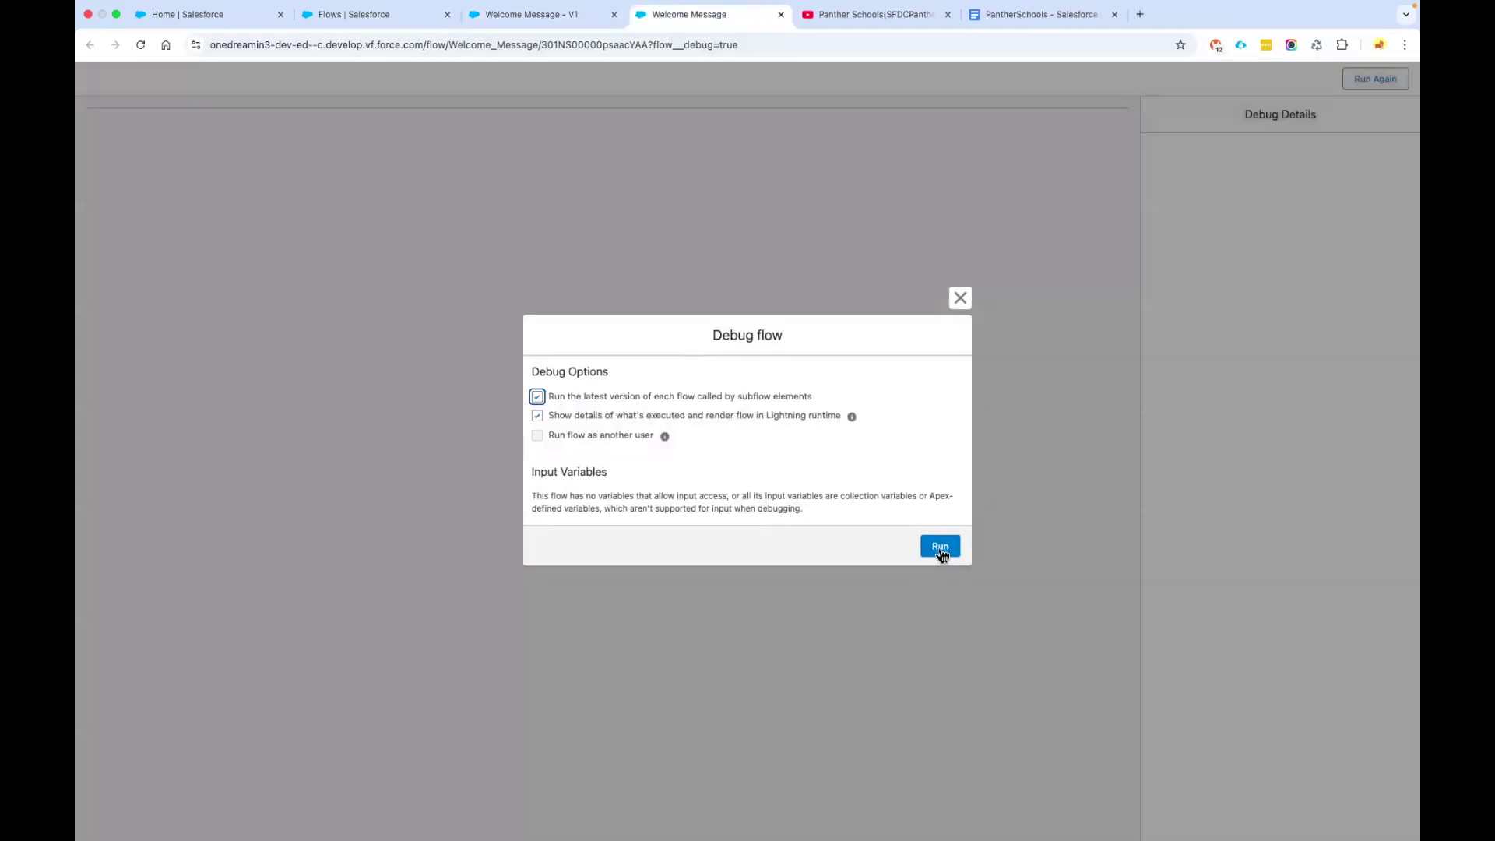
pyautogui.click(940, 547)
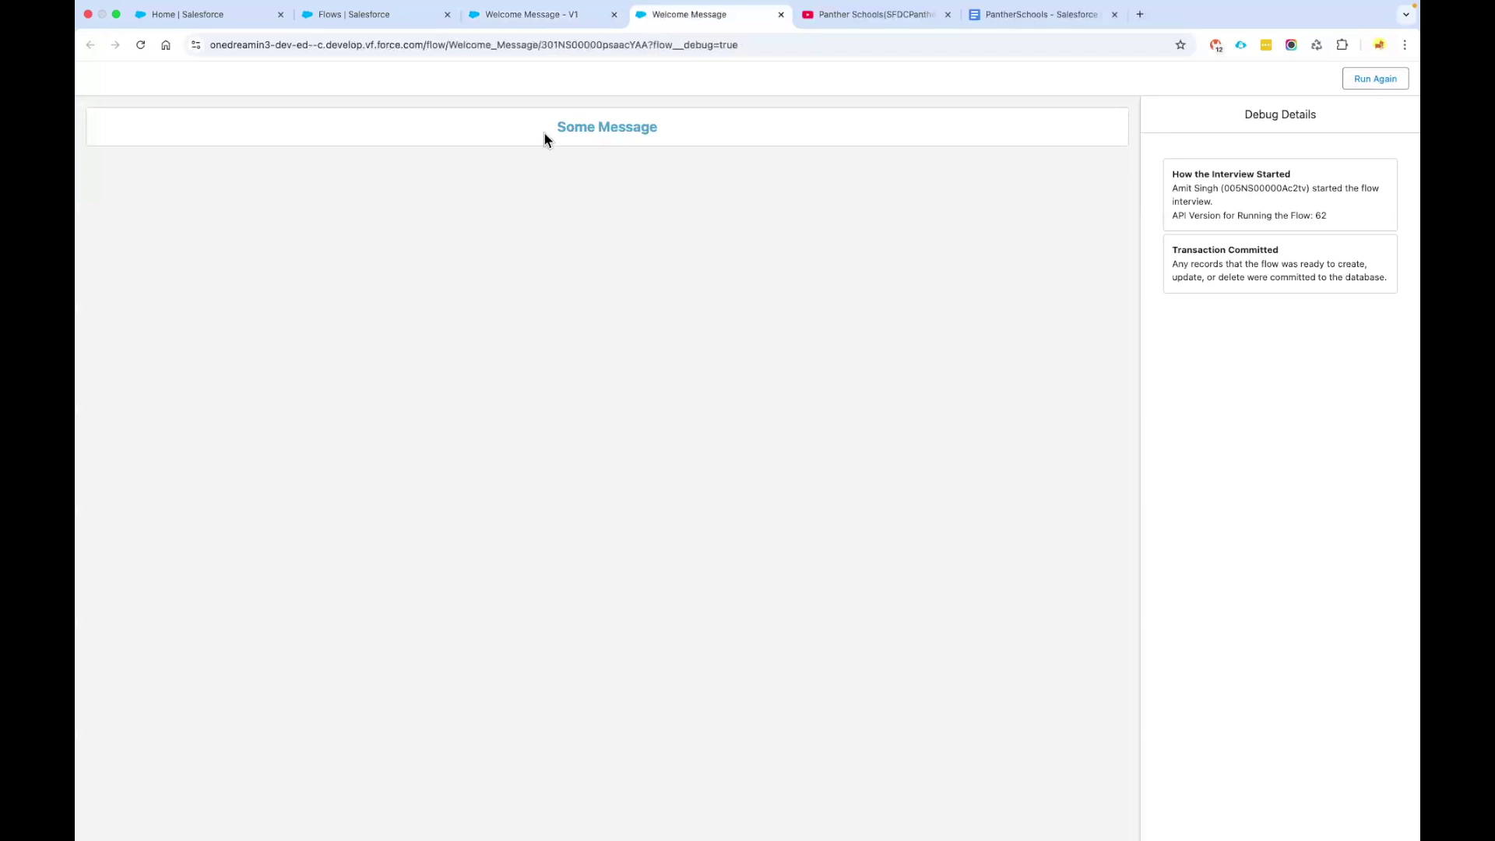
pyautogui.moveTo(544, 133); pyautogui.dragTo(726, 131)
pyautogui.click(706, 253)
pyautogui.tripleClick(611, 127)
pyautogui.click(755, 235)
# - Return to the Welcome Message flow's canvas and open the Welcome message screen's Display Text component for editing
pyautogui.click(507, 15)
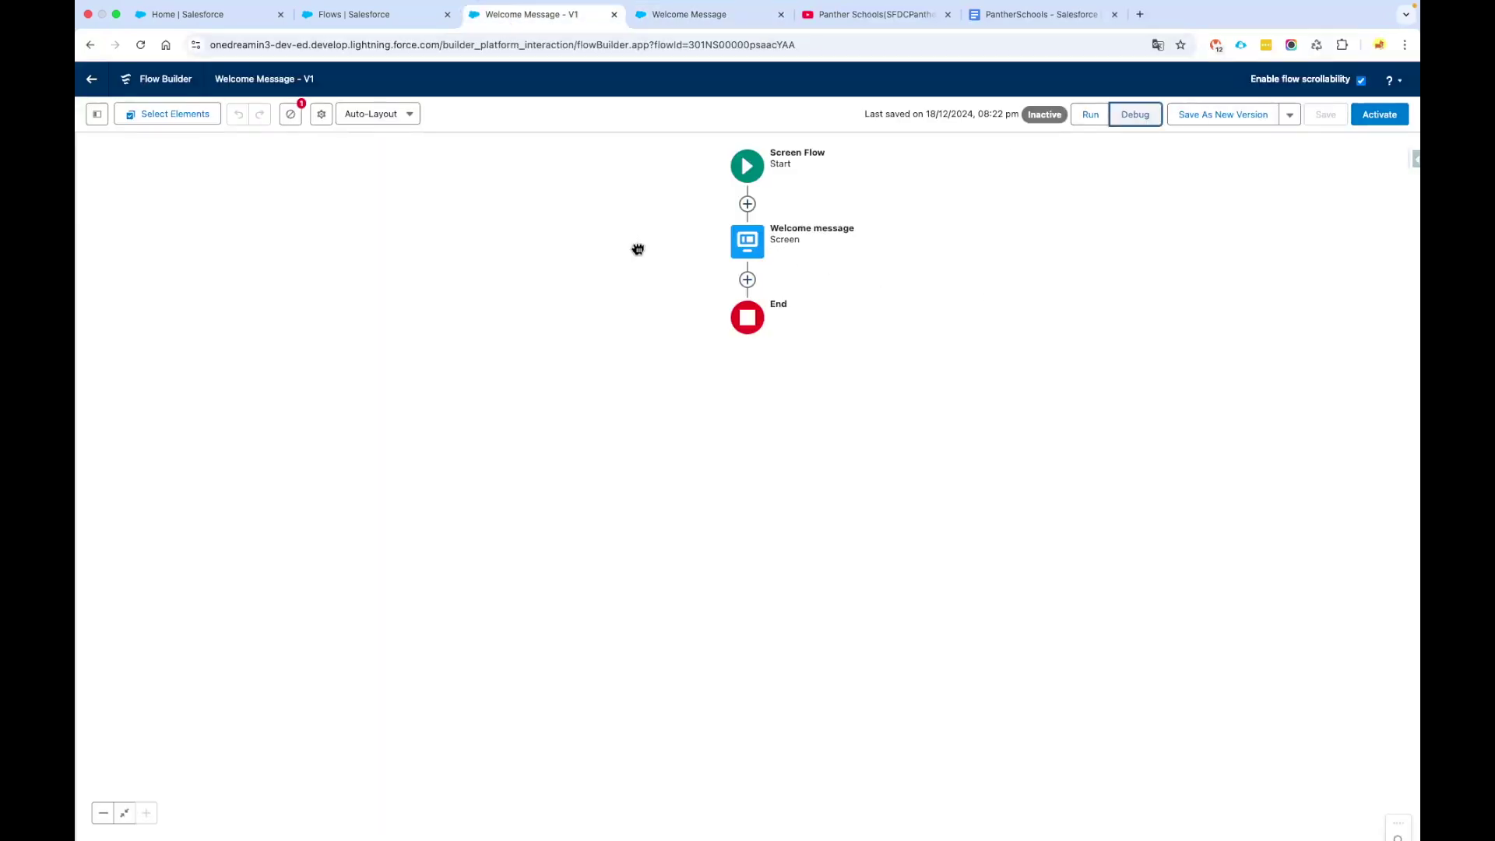
pyautogui.moveTo(634, 247); pyautogui.dragTo(831, 317)
pyautogui.hscroll(5, 671, 247)
pyautogui.click(608, 273)
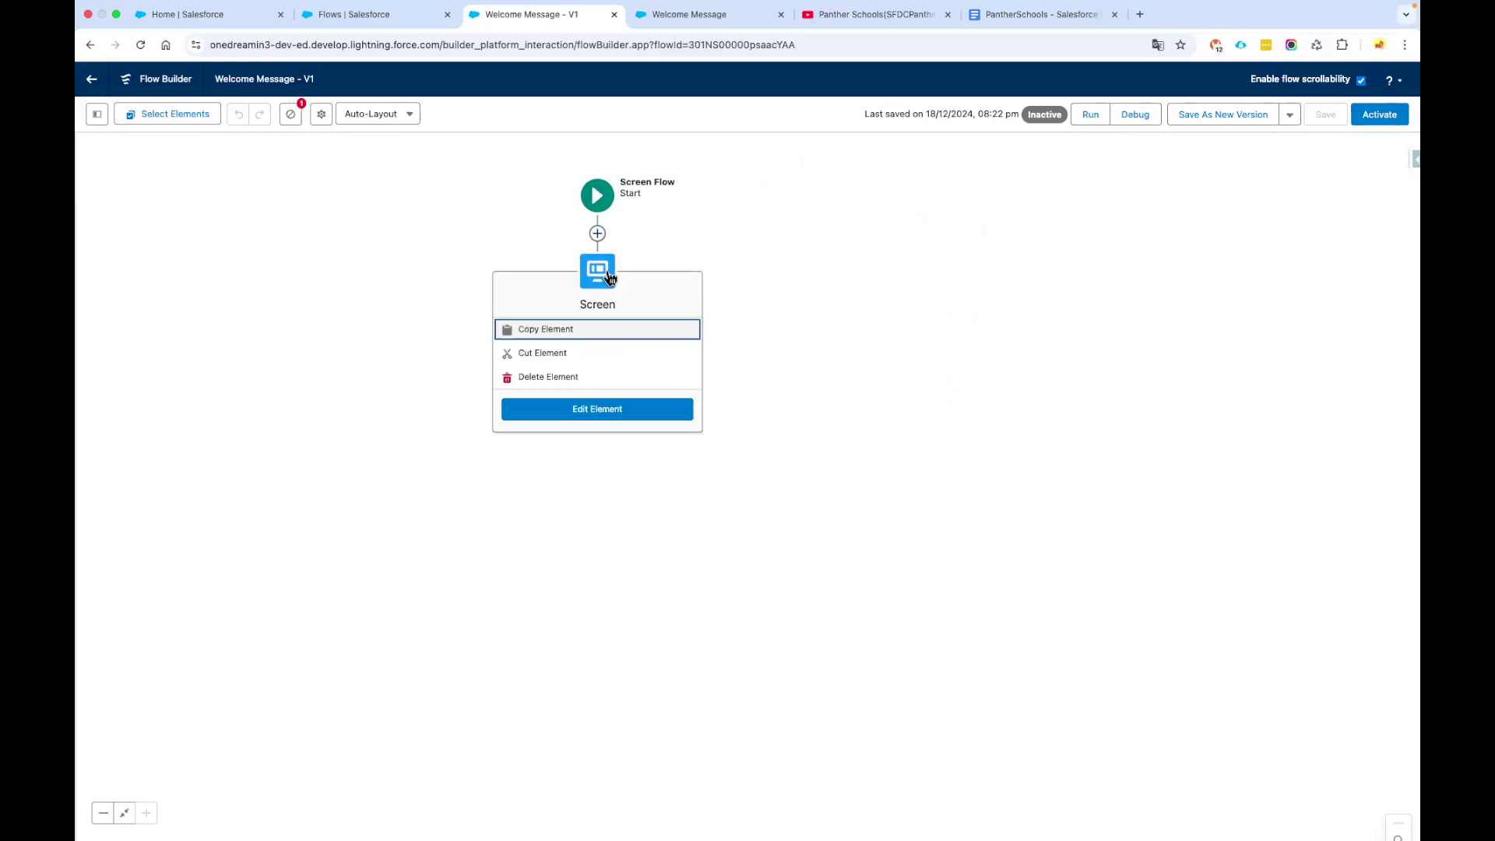
pyautogui.click(607, 410)
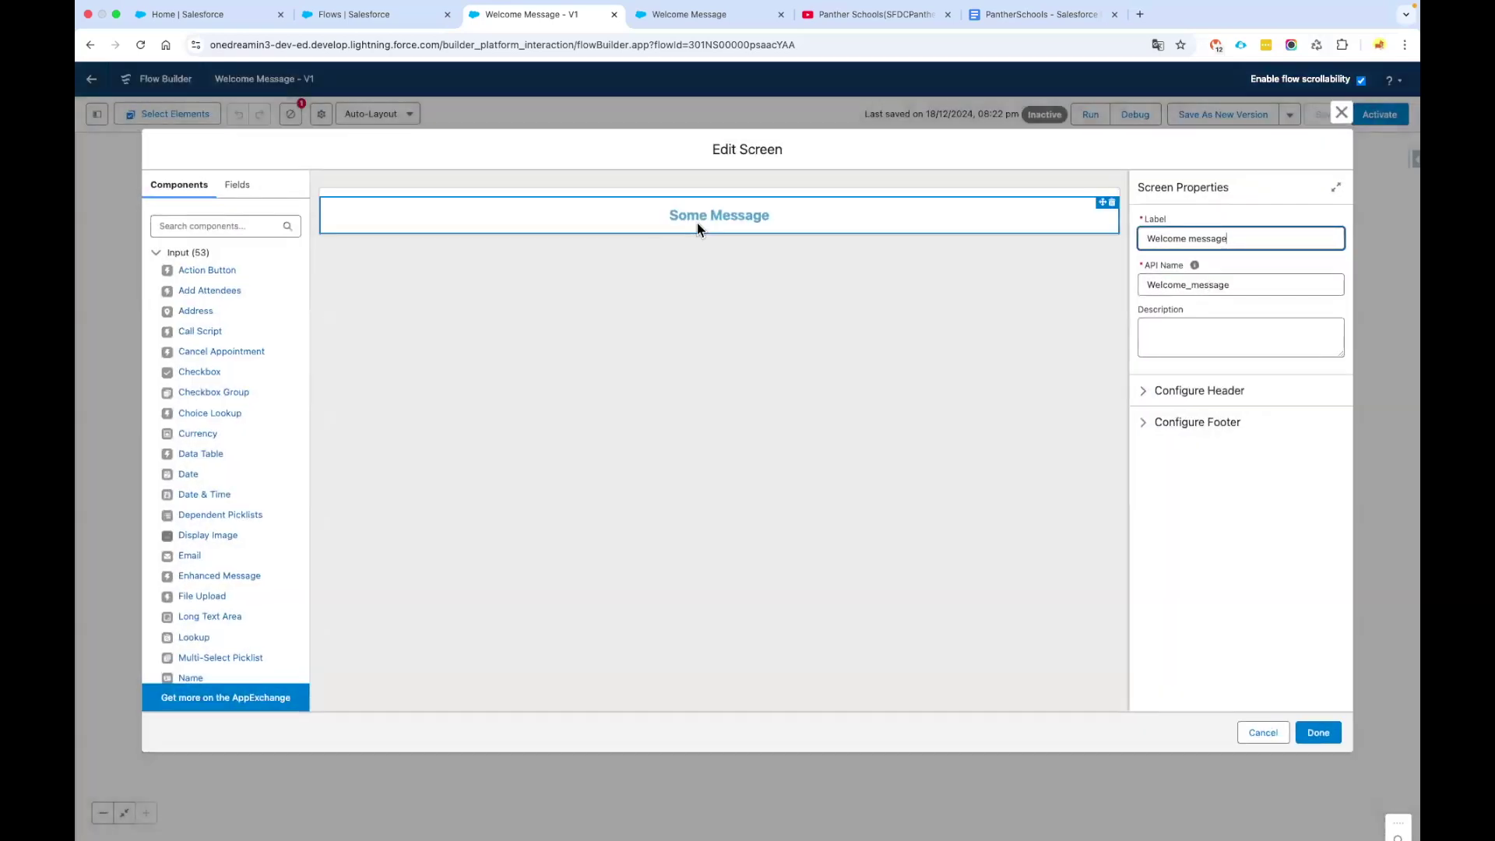
pyautogui.click(697, 222)
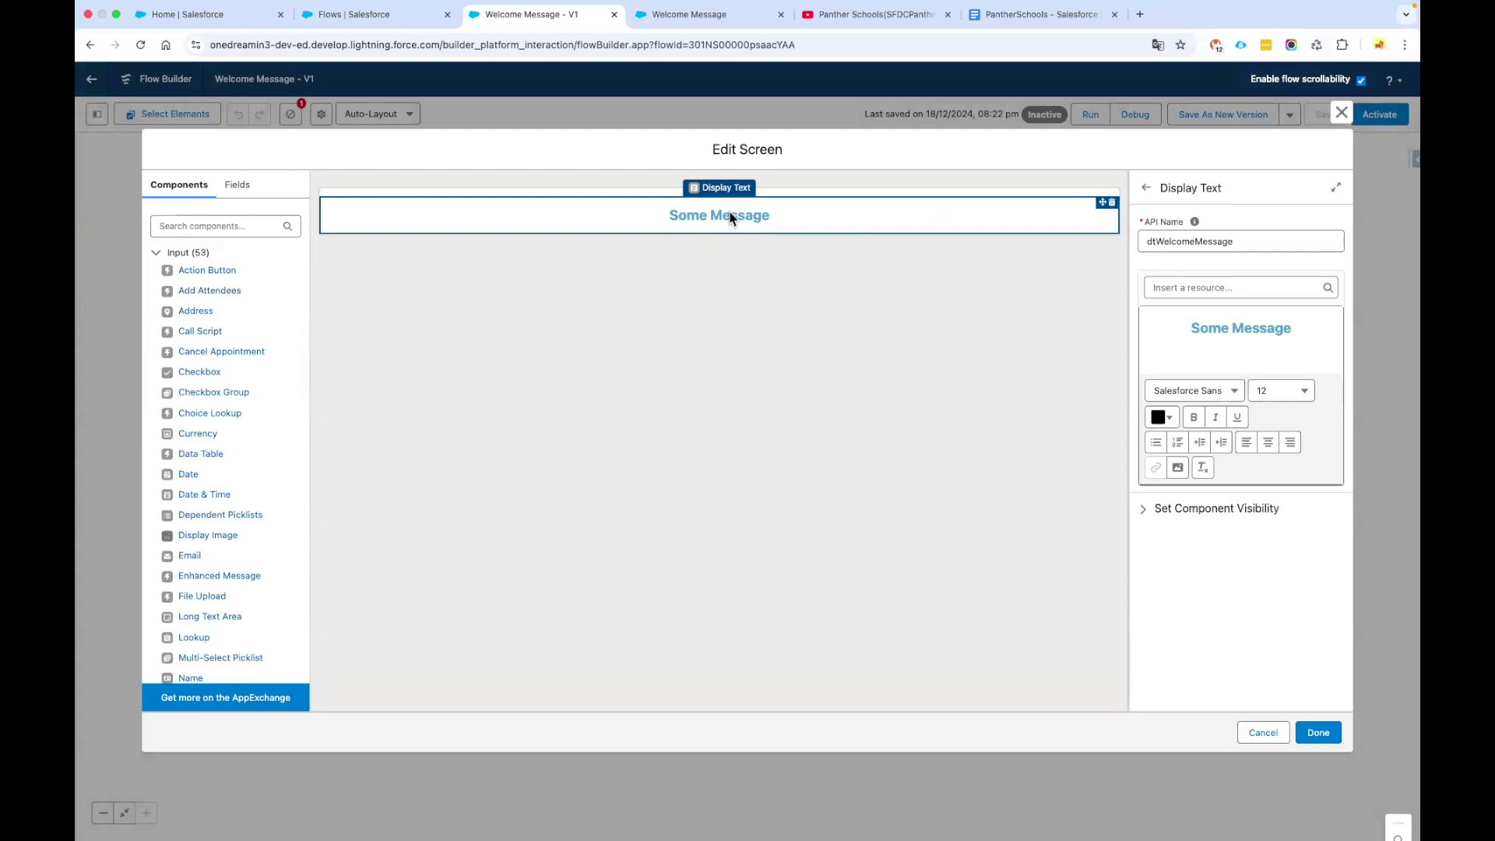
# - Replace the display text with "Have a great Day, Make it great Day", keeping its formatting, and save the flow
pyautogui.click(1269, 322)
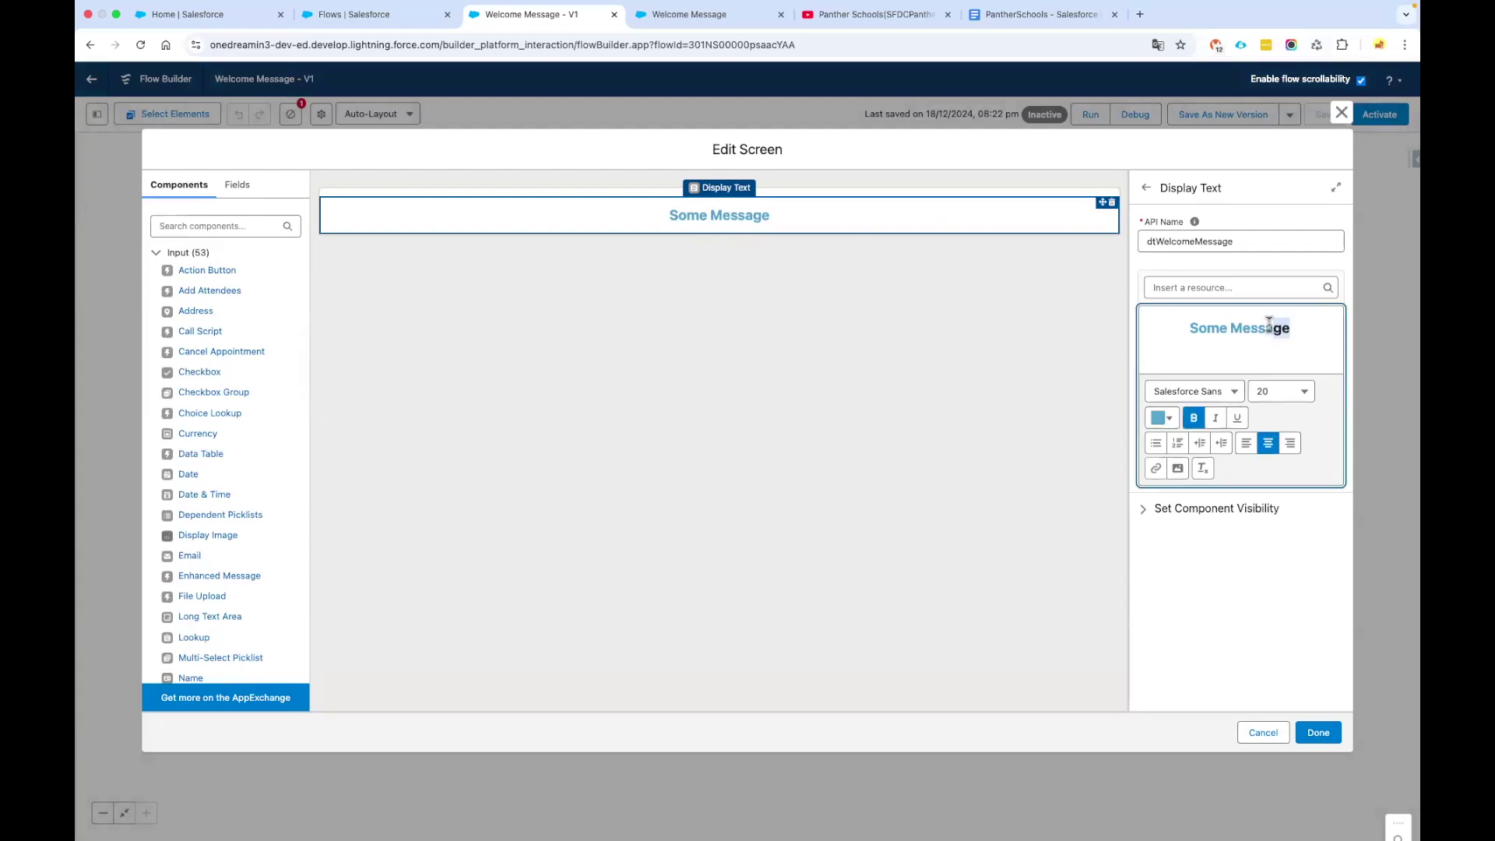
pyautogui.tripleClick(1269, 322)
pyautogui.write('GH')
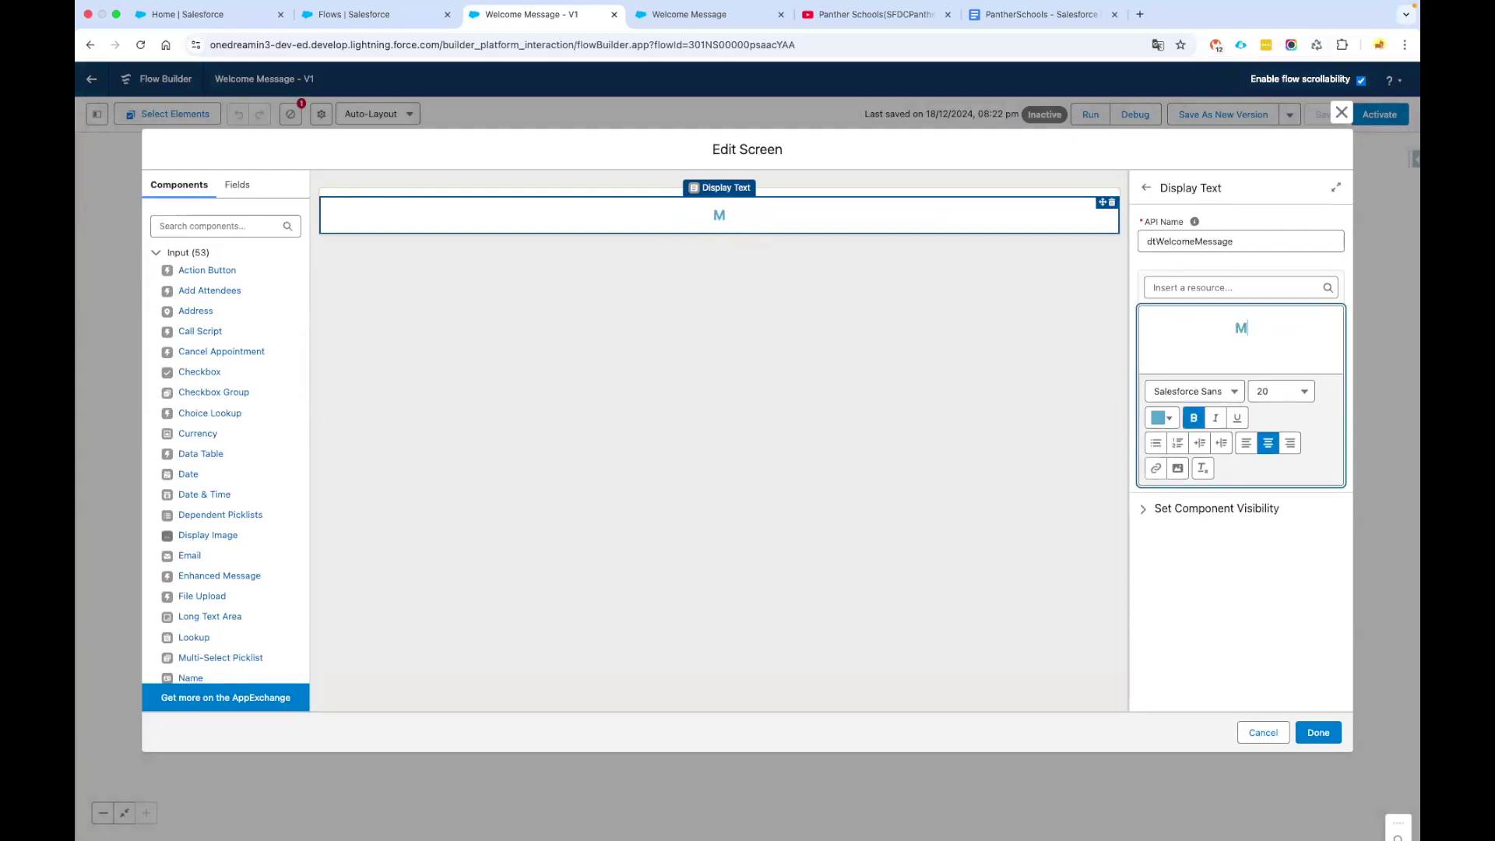
pyautogui.press('BackSpace')
pyautogui.press('BackSpace')
pyautogui.write('GH')
pyautogui.press('BackSpace')
pyautogui.press('BackSpace')
pyautogui.write('Ma')
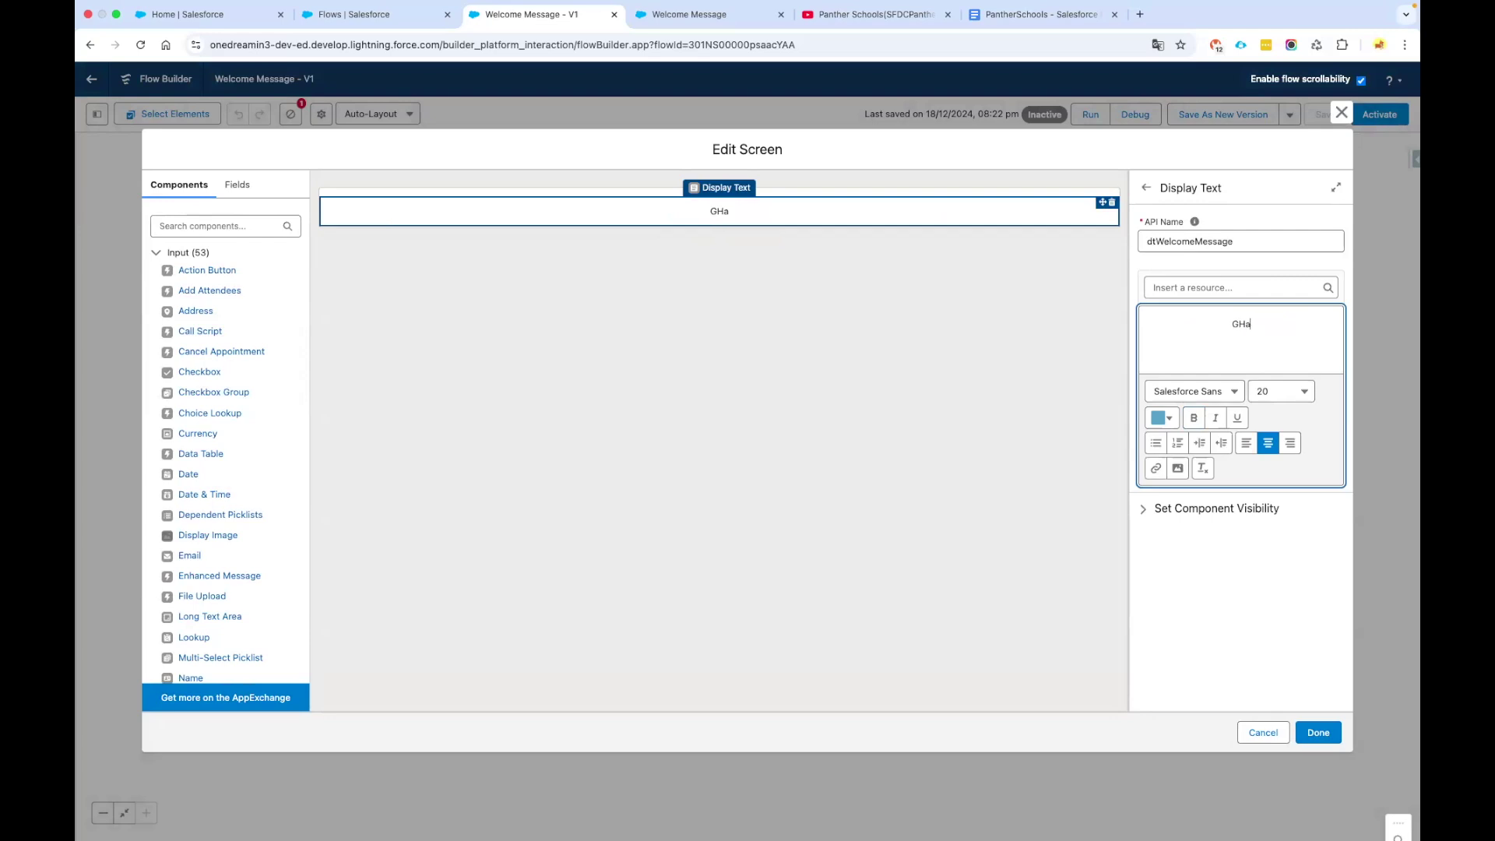
pyautogui.press('BackSpace')
pyautogui.press('BackSpace')
pyautogui.press('super+z')
pyautogui.write('Have')
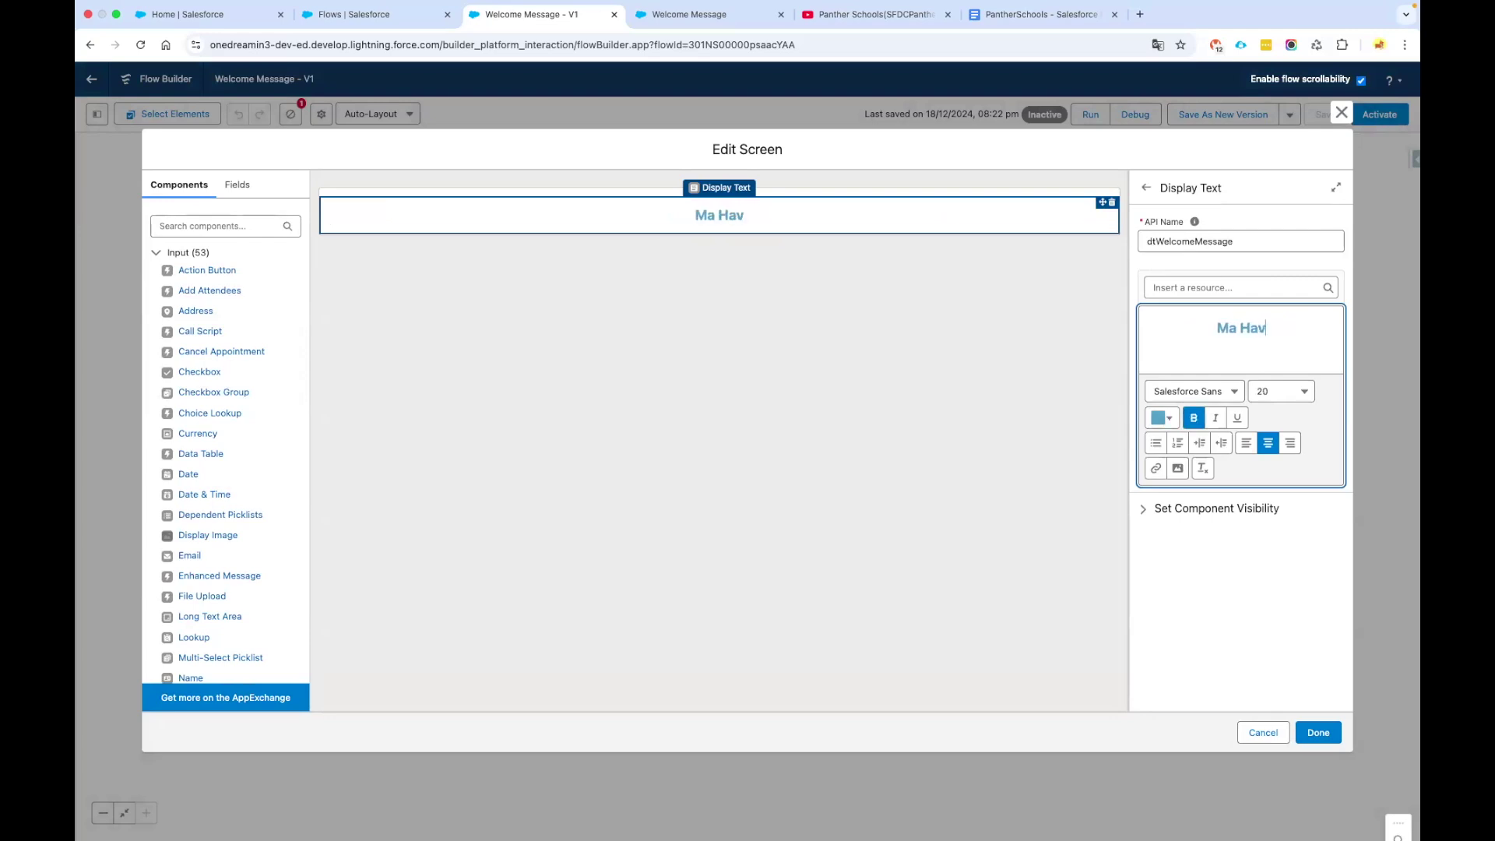
pyautogui.doubleClick(1222, 327)
pyautogui.press('BackSpace')
pyautogui.click(1264, 328)
pyautogui.write('a gready')
pyautogui.press('BackSpace')
pyautogui.press('BackSpace')
pyautogui.write('t Day, Make it great Day')
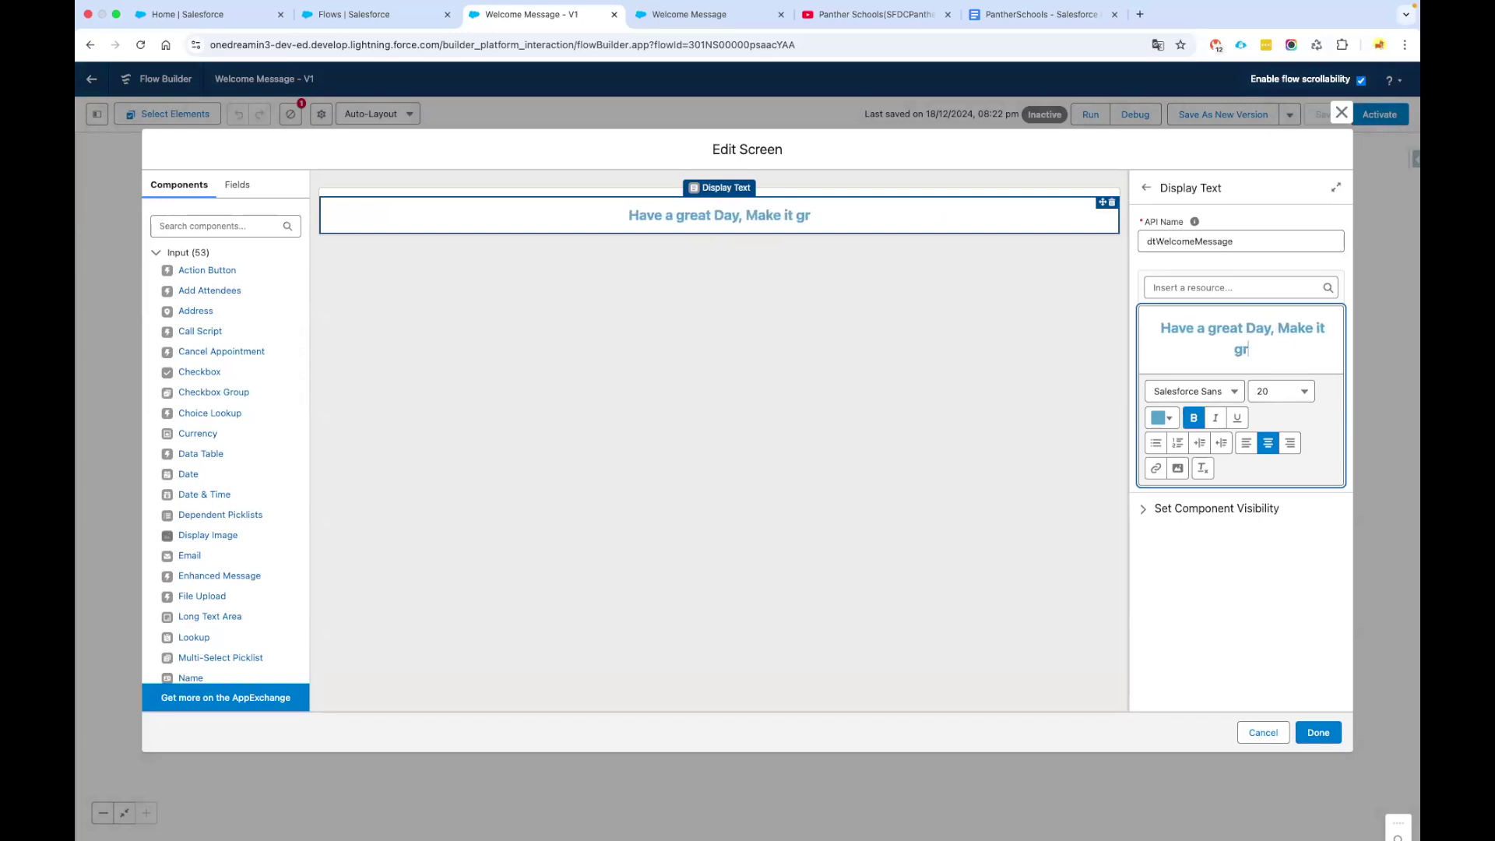
pyautogui.moveTo(1277, 350); pyautogui.dragTo(1124, 325)
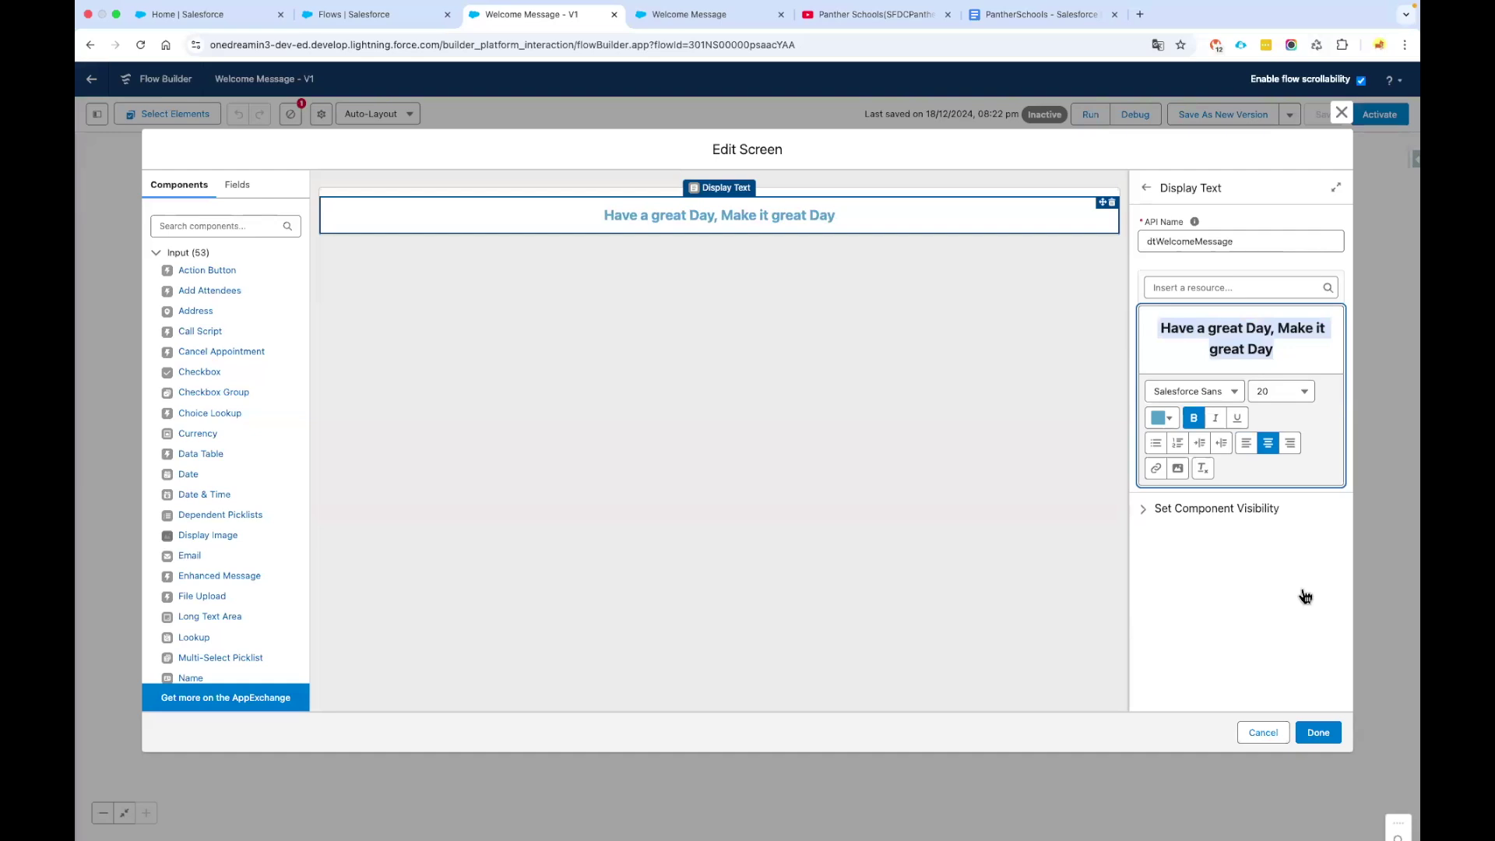
pyautogui.click(1318, 732)
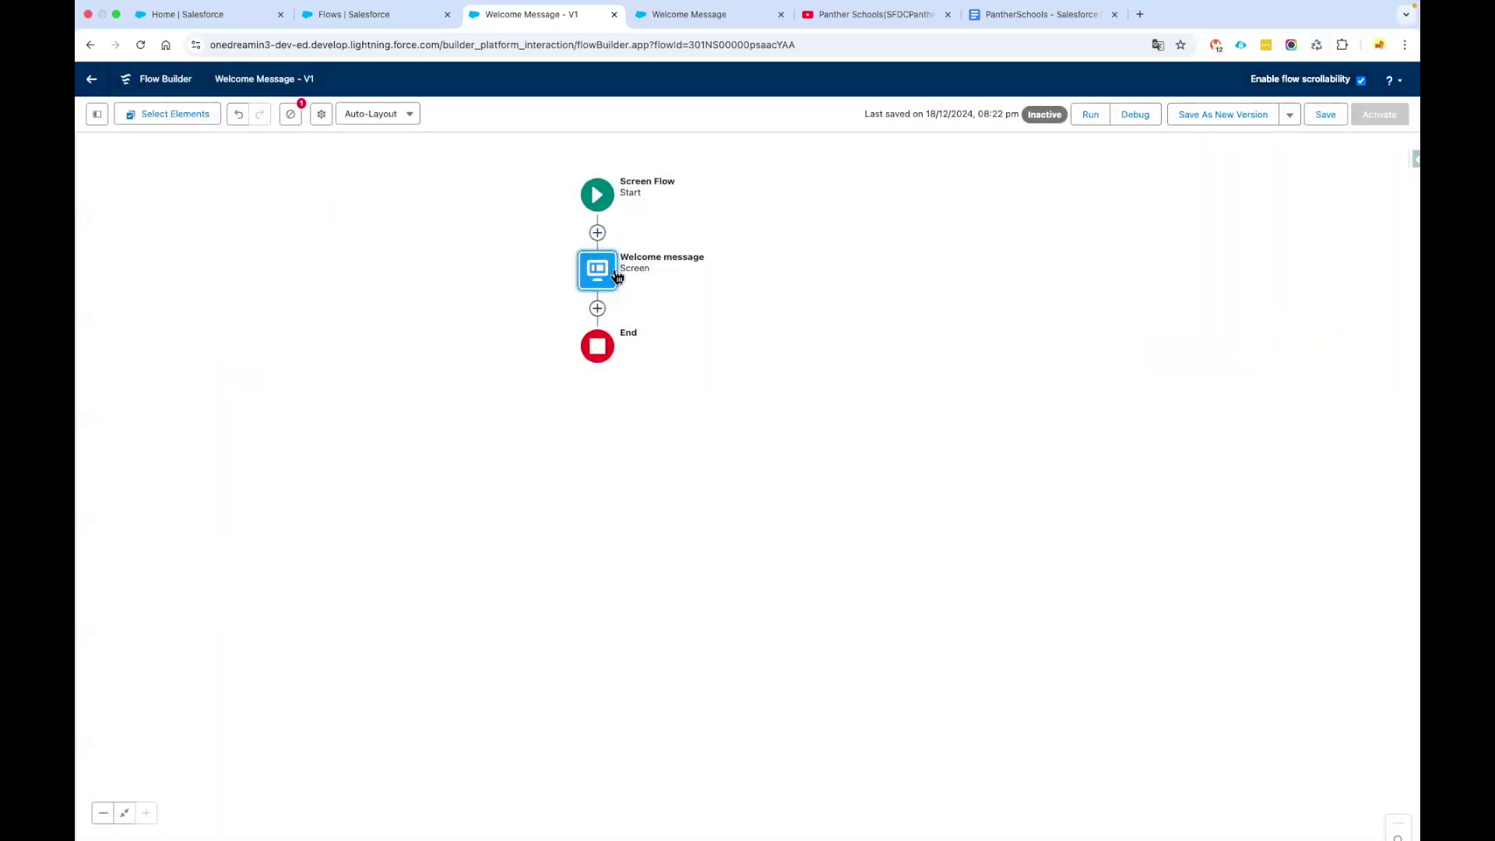
pyautogui.click(1326, 114)
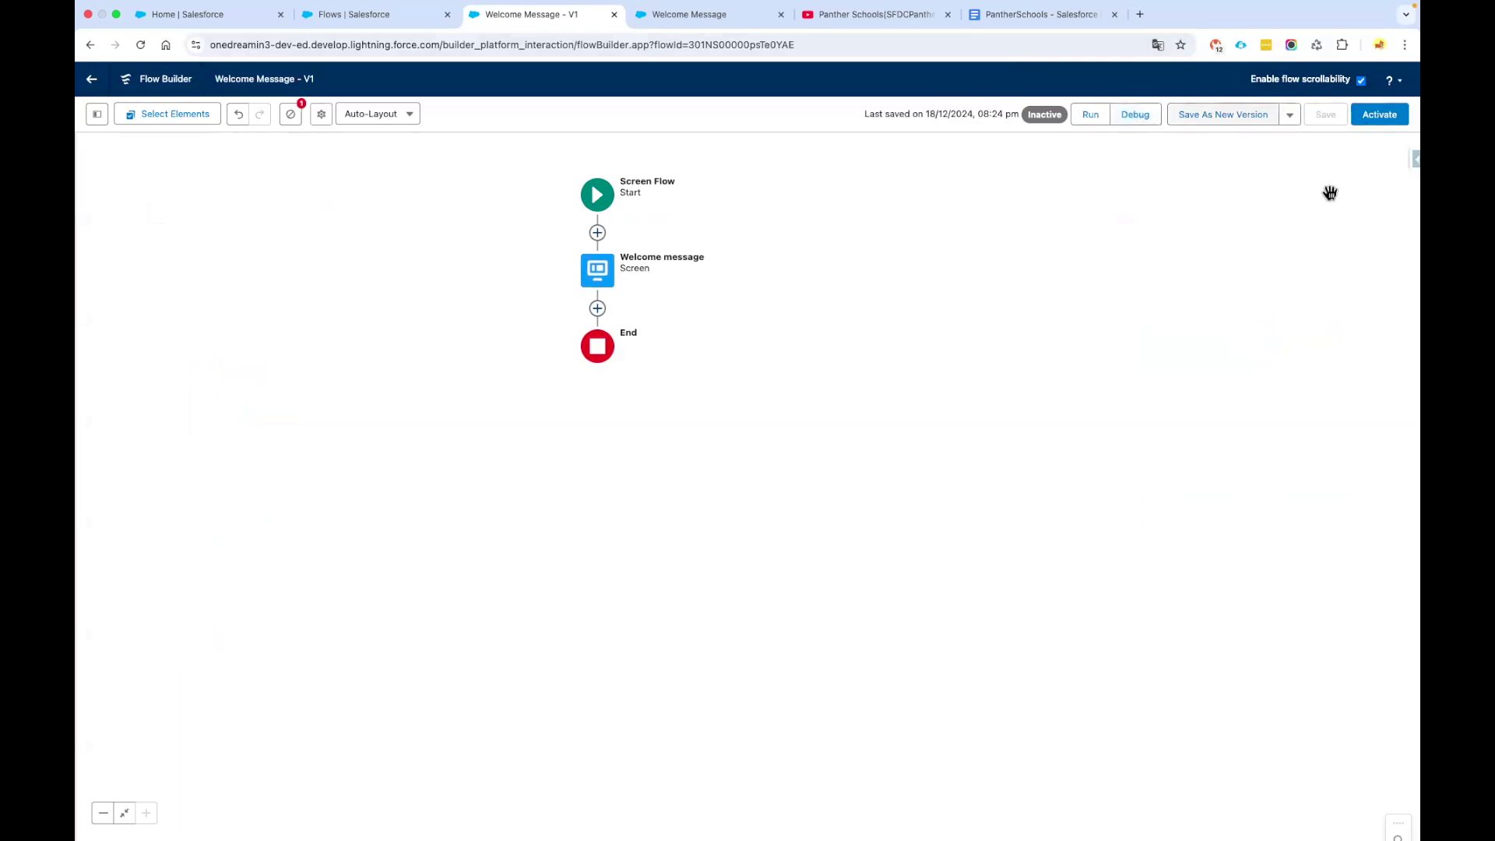
# - Debug the saved flow again and check the updated welcome message on the rendered screen
pyautogui.click(1135, 115)
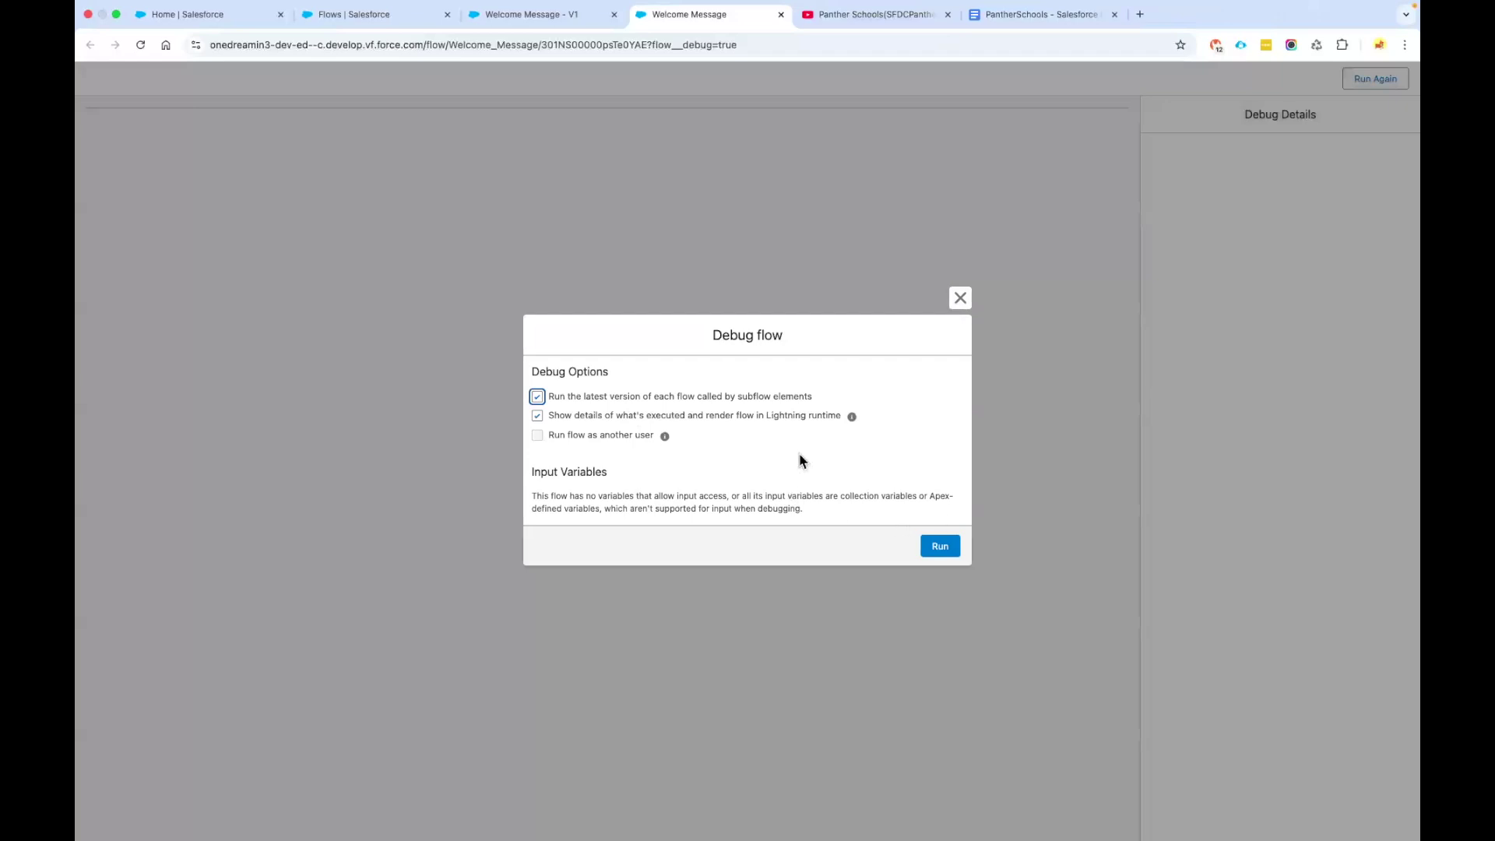
pyautogui.click(939, 546)
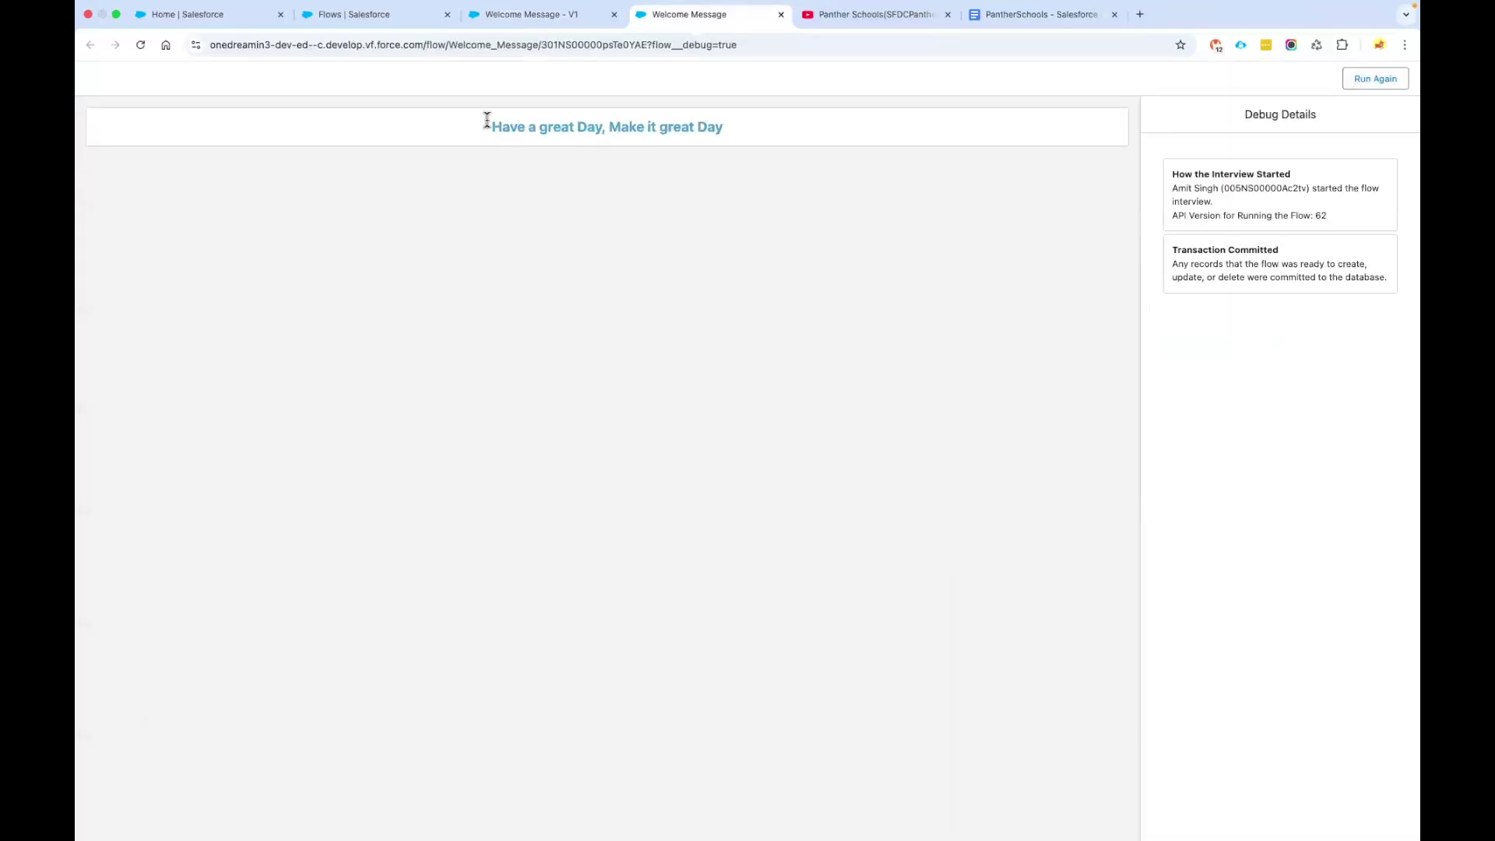
pyautogui.moveTo(488, 123); pyautogui.dragTo(856, 140)
pyautogui.click(461, 245)
pyautogui.moveTo(499, 127); pyautogui.dragTo(620, 239)
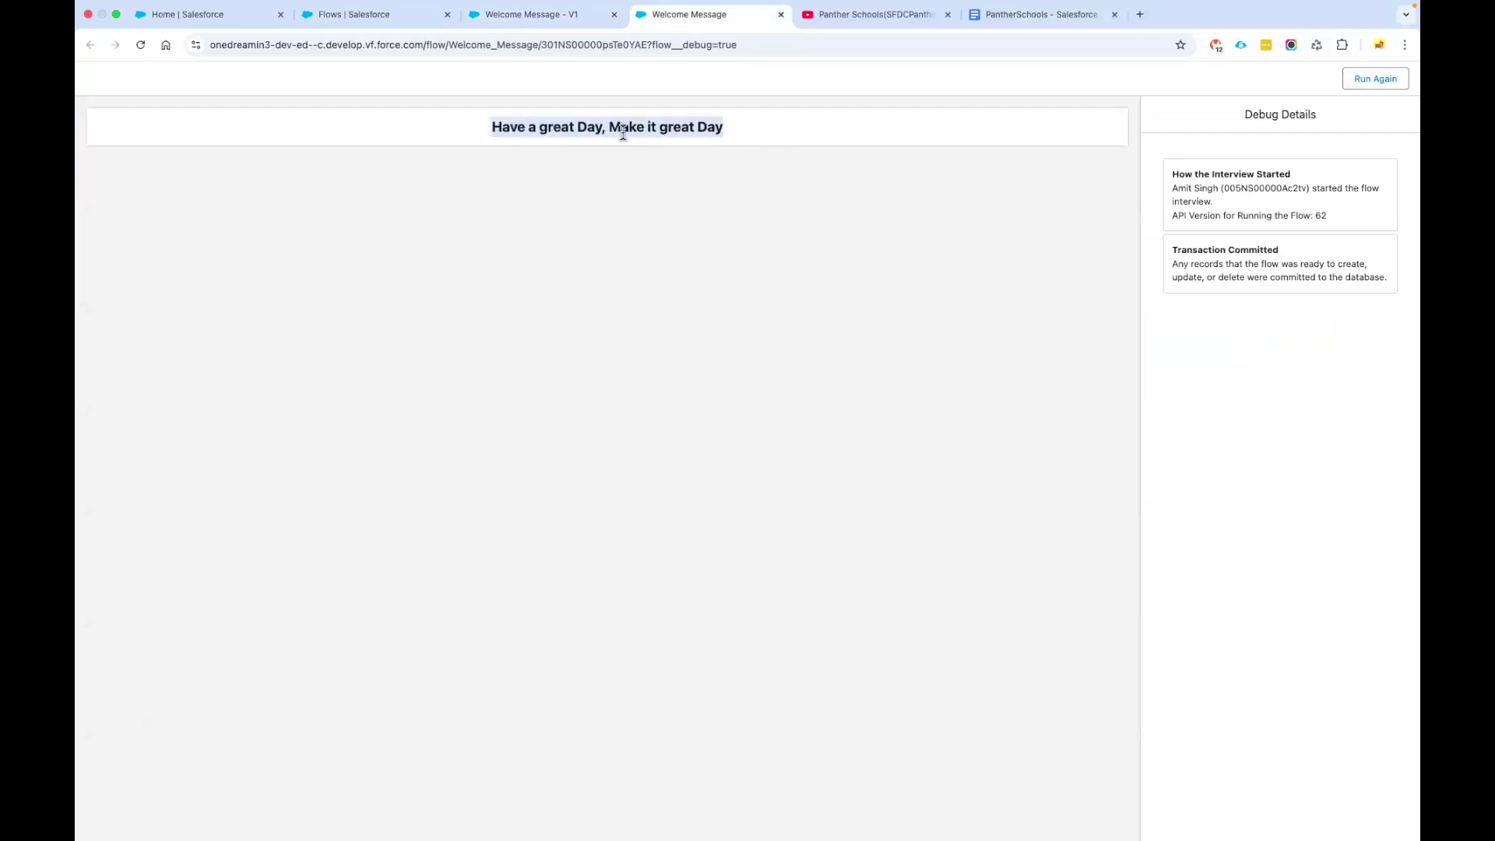
pyautogui.click(609, 220)
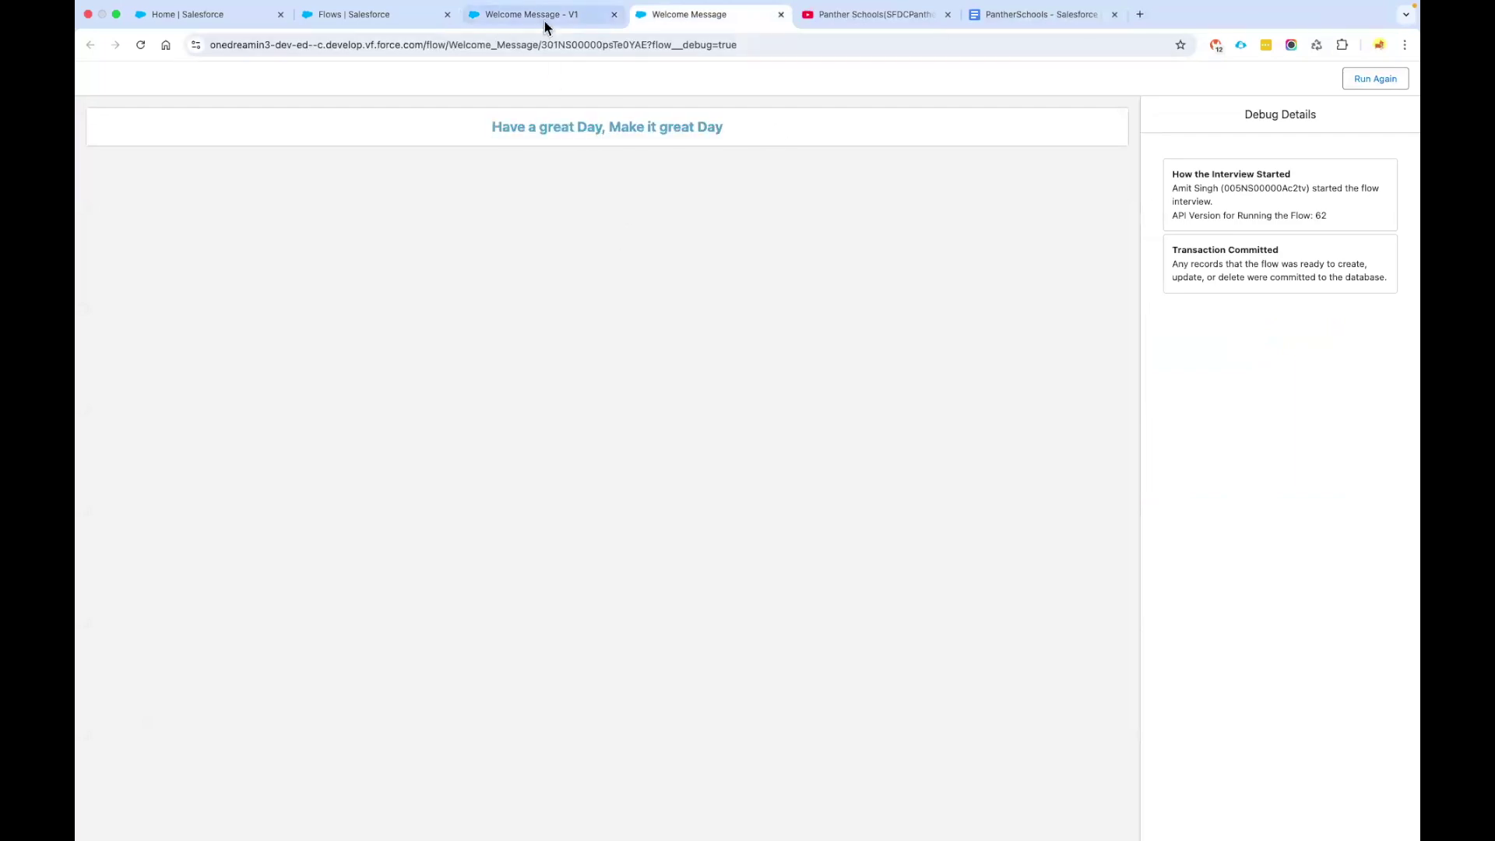
# - Copy the message text from the Welcome message screen's Display Text component and close the screen editor without changes
pyautogui.click(544, 21)
pyautogui.click(598, 270)
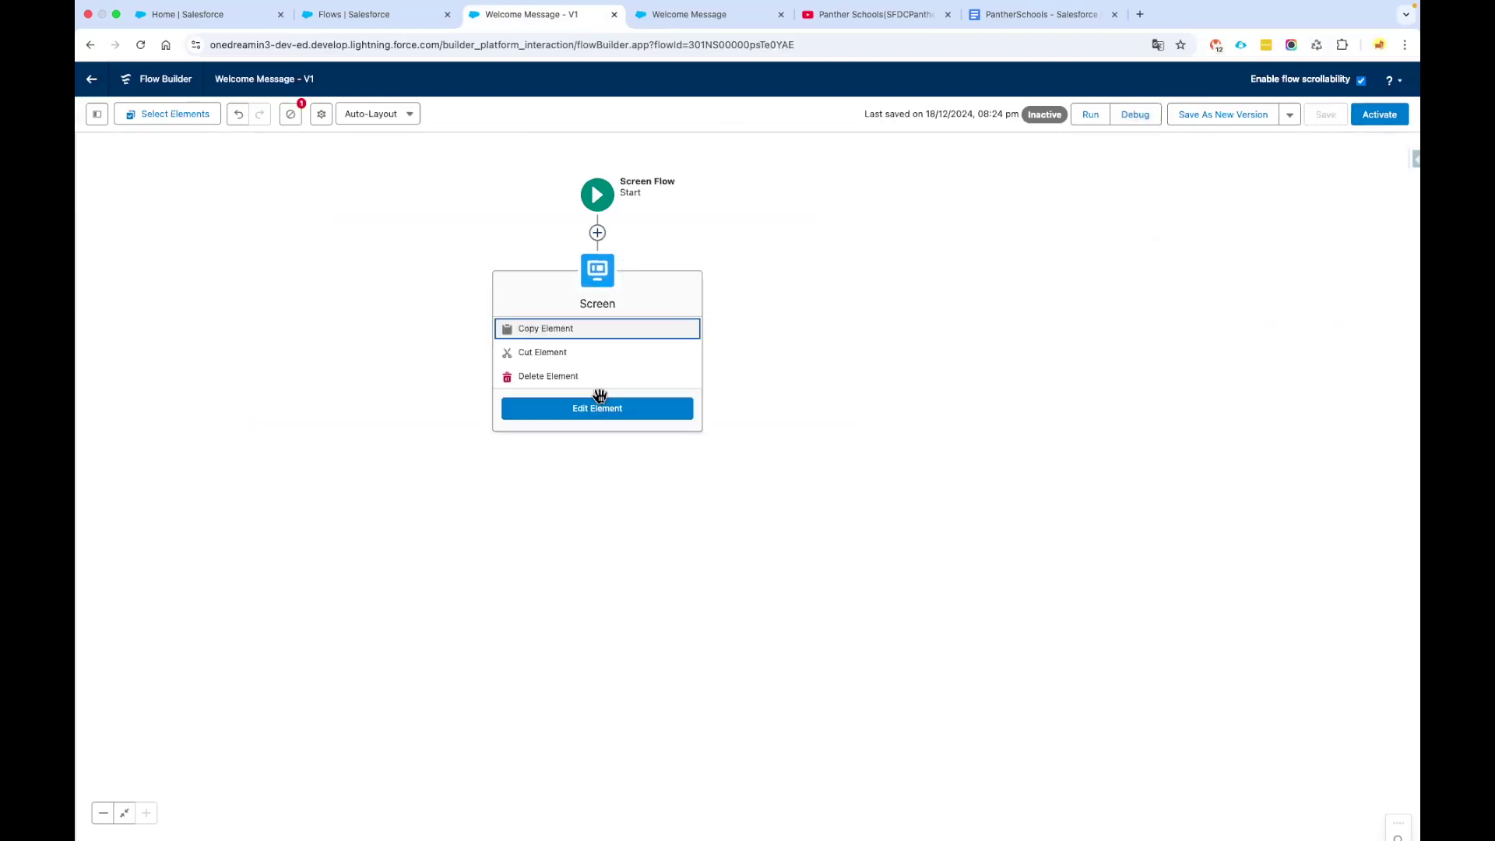
pyautogui.click(599, 408)
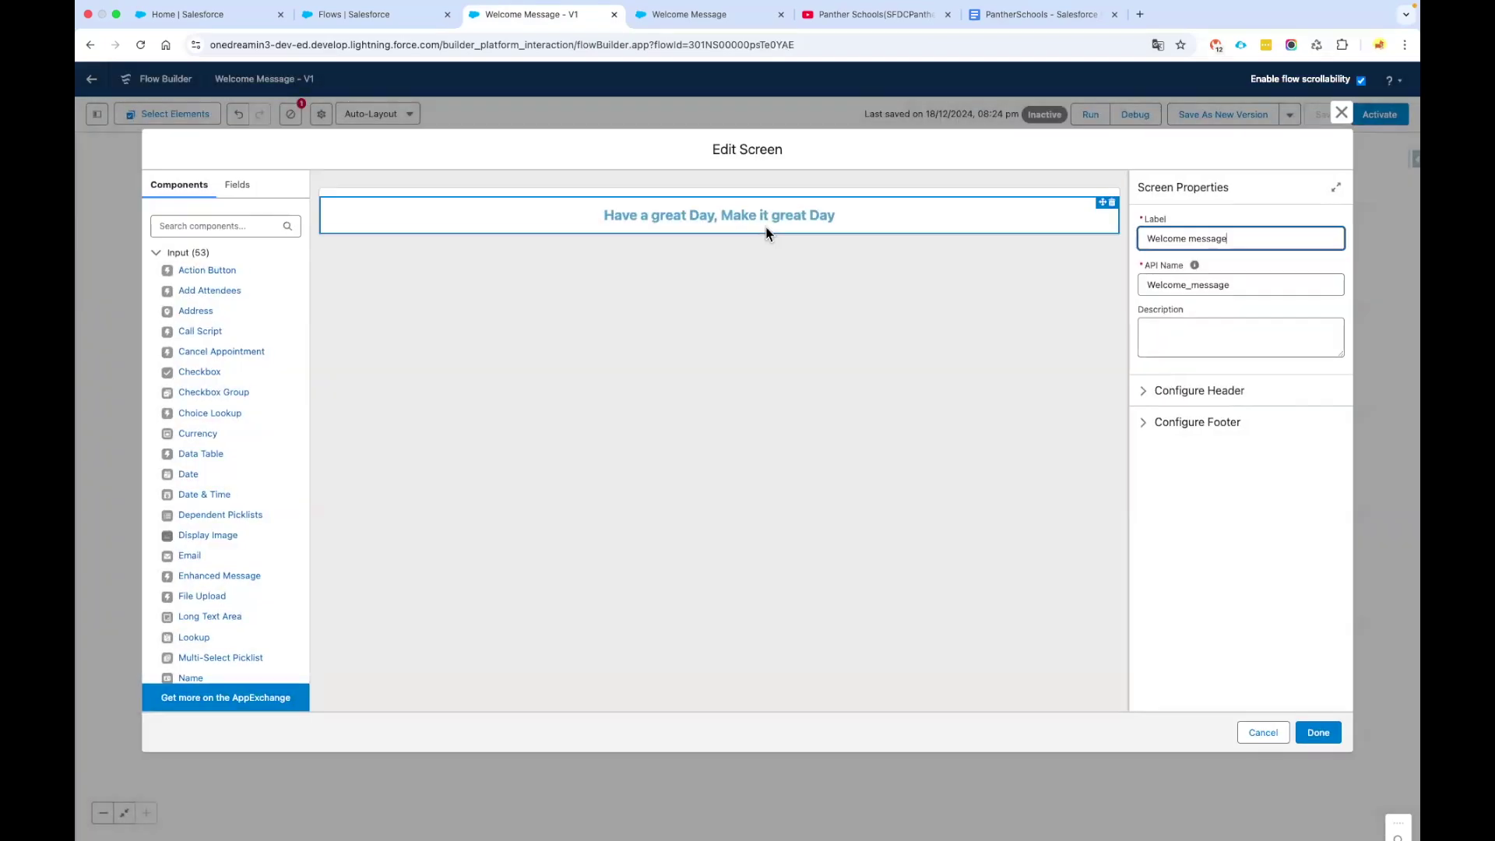
pyautogui.click(767, 230)
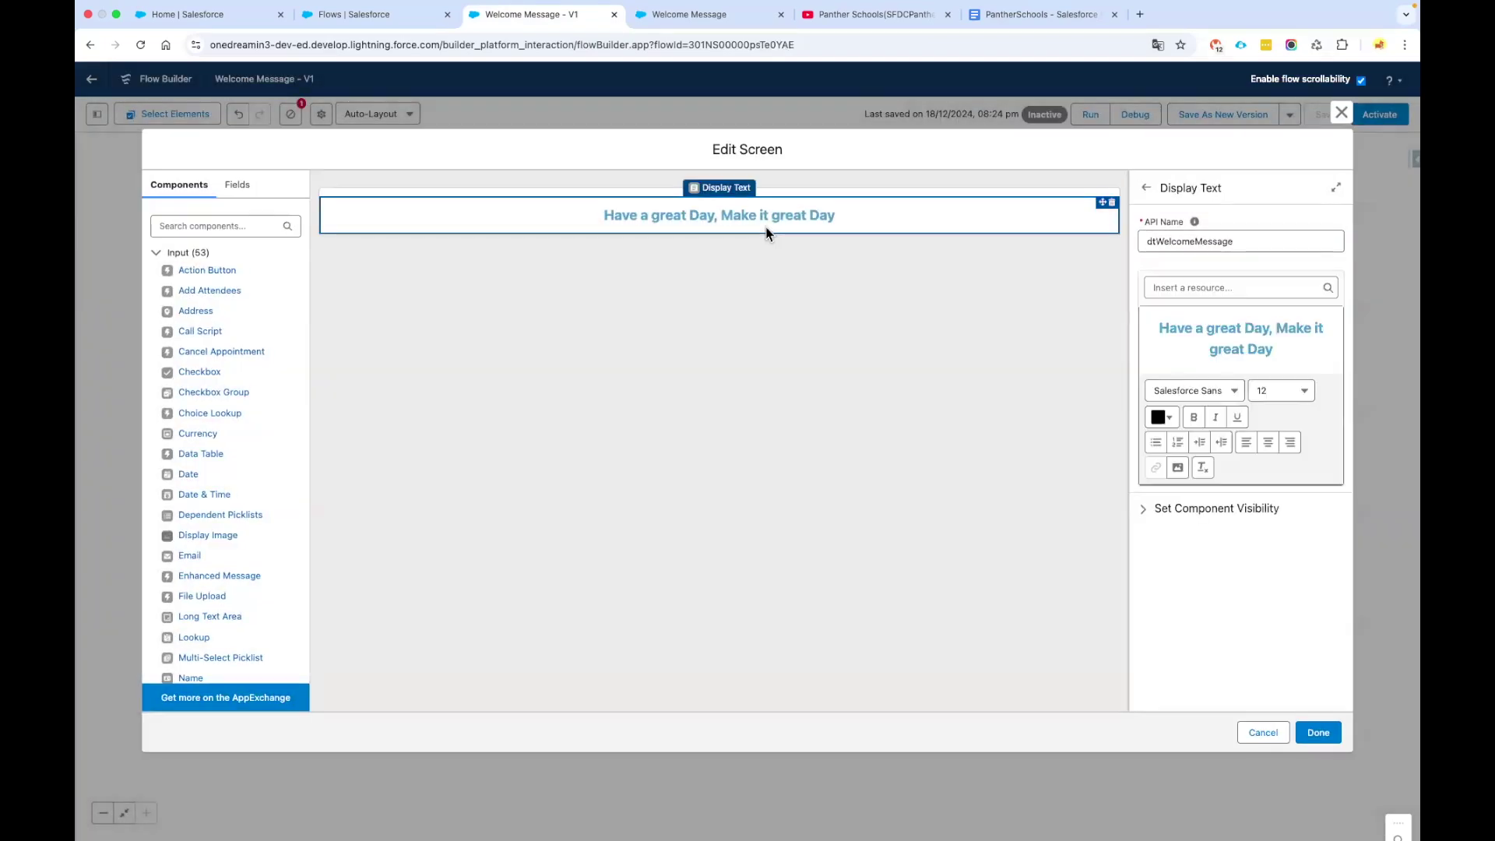
pyautogui.click(1260, 343)
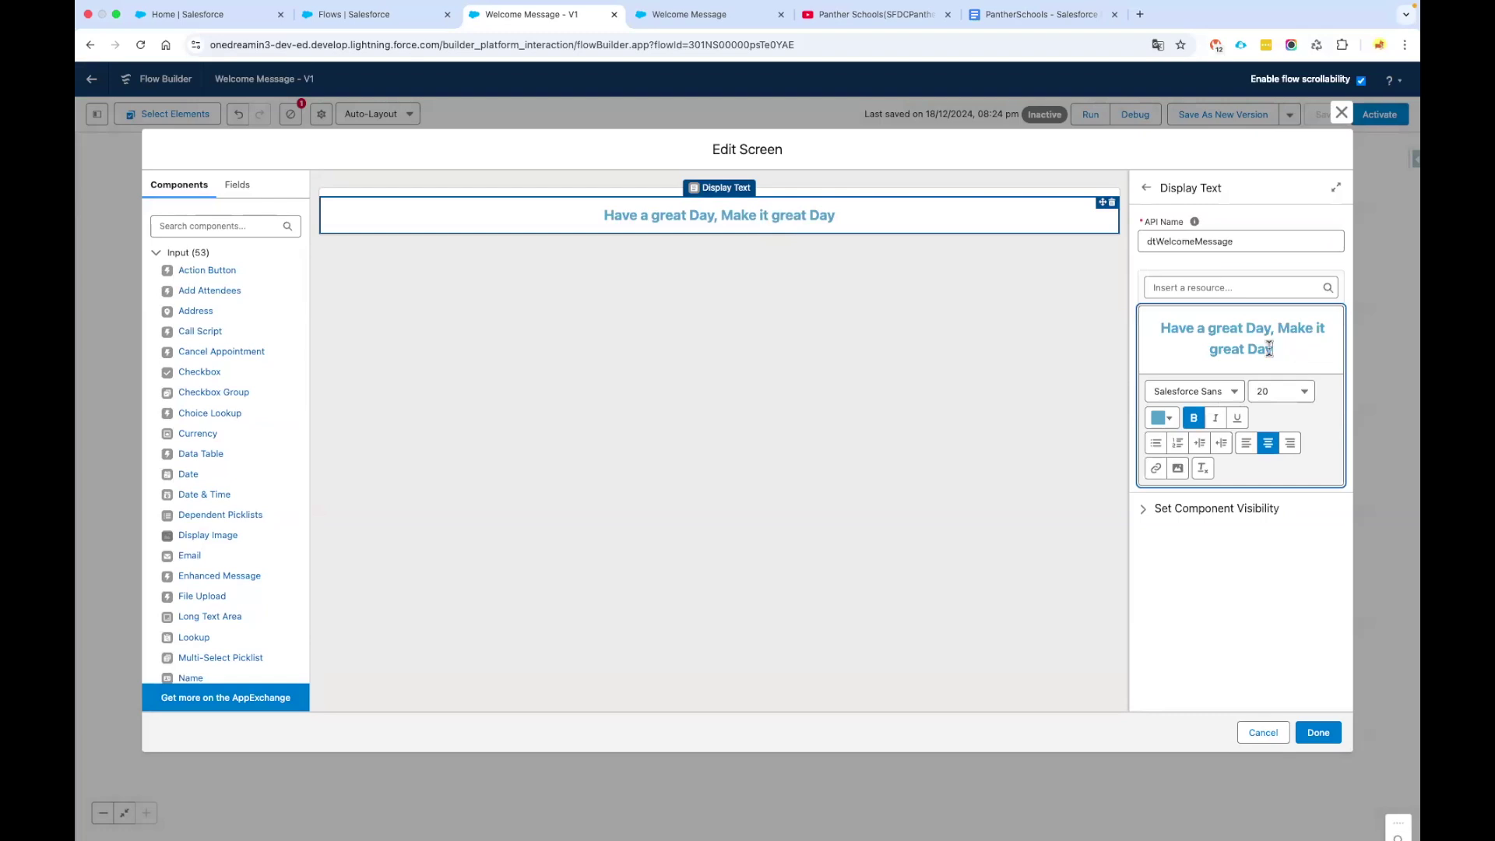
pyautogui.tripleClick(1138, 332)
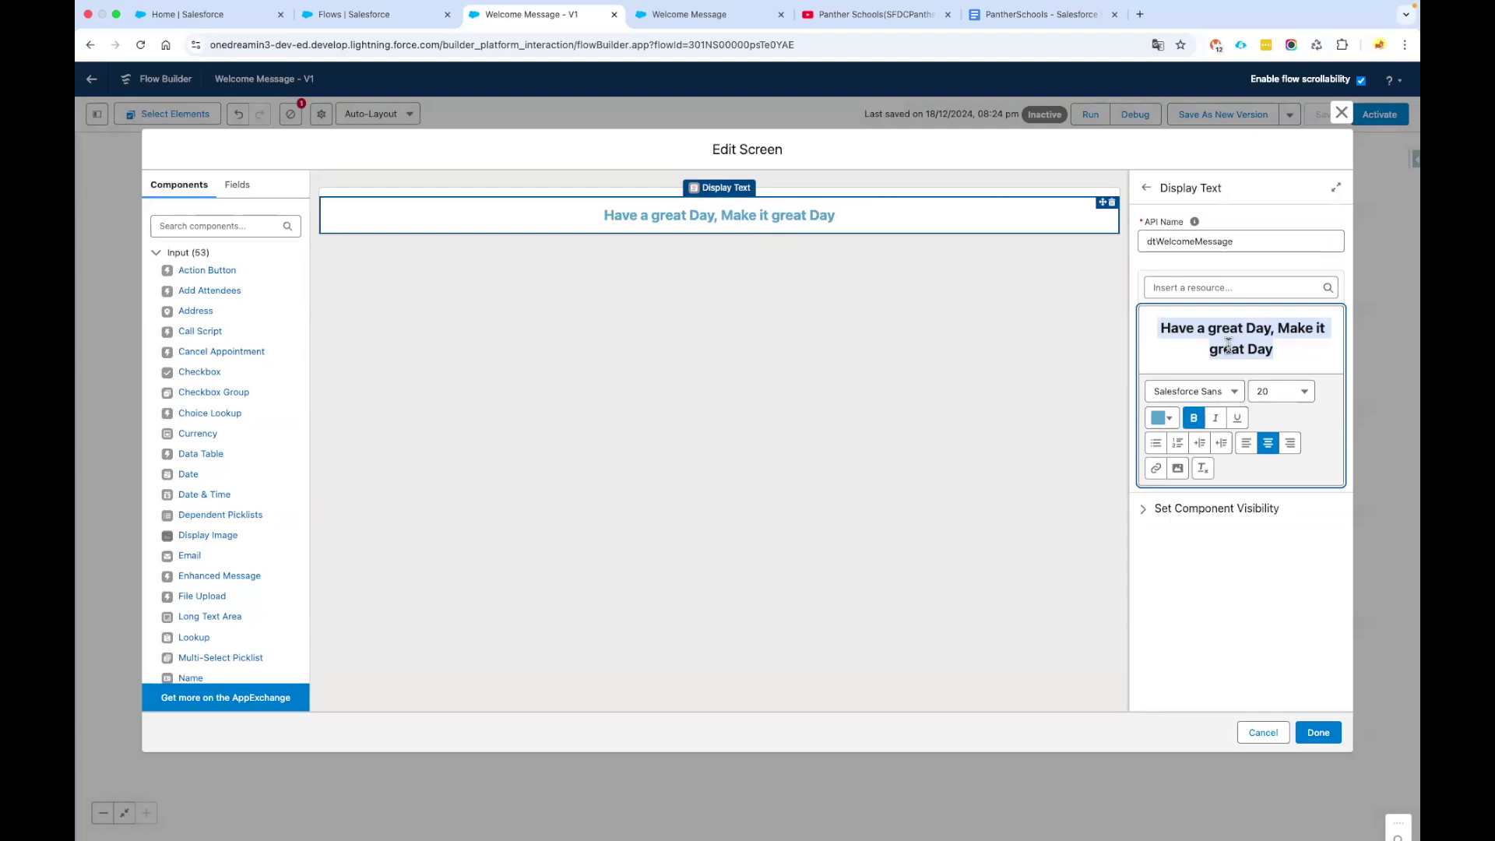
pyautogui.click(1276, 343)
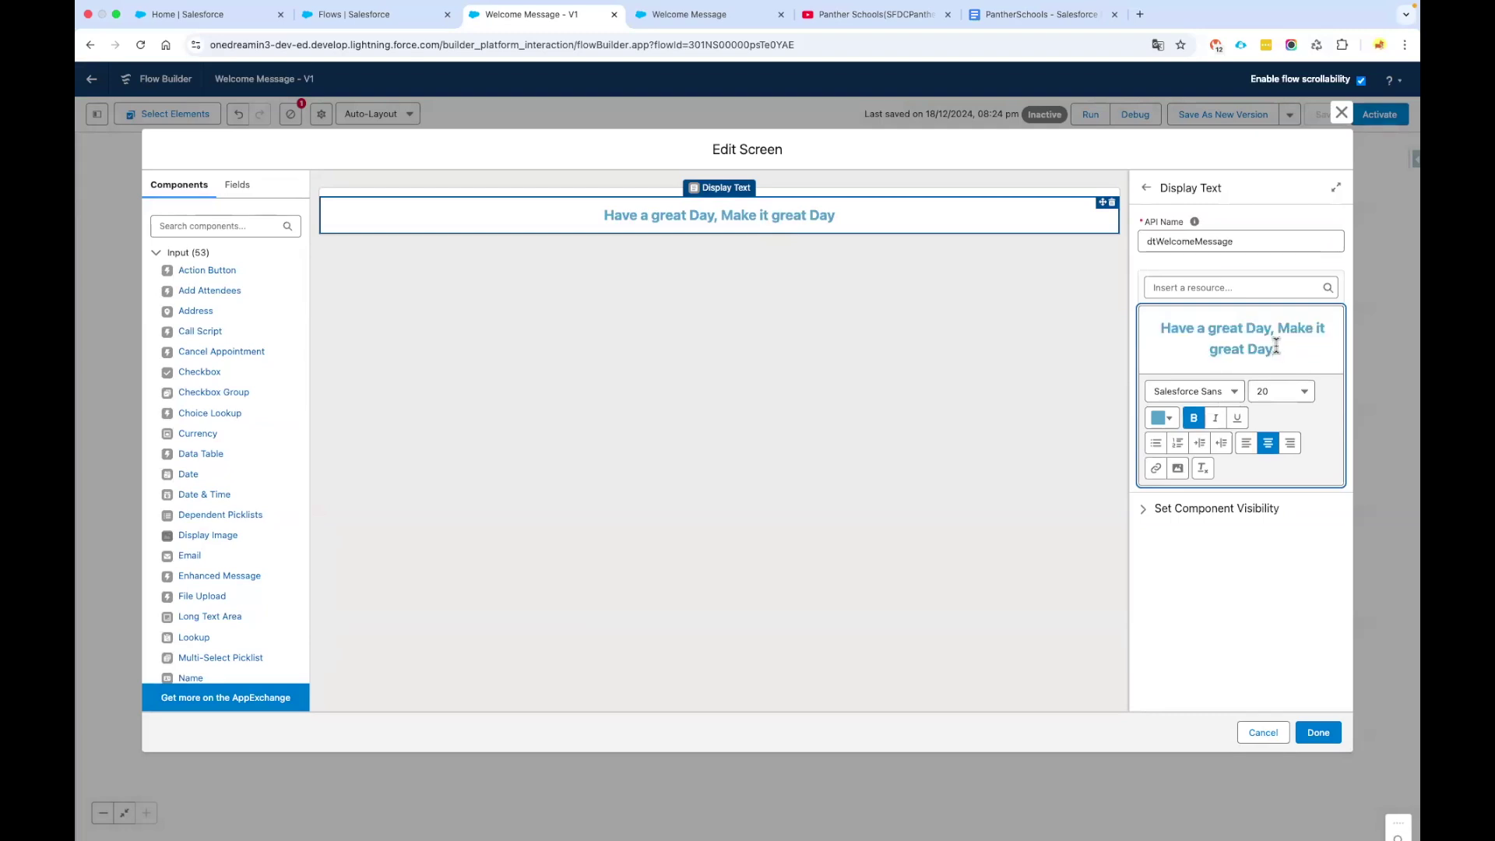
pyautogui.tripleClick(1154, 316)
pyautogui.click(1162, 324)
pyautogui.moveTo(1162, 323); pyautogui.dragTo(1277, 349)
pyautogui.press('super+c')
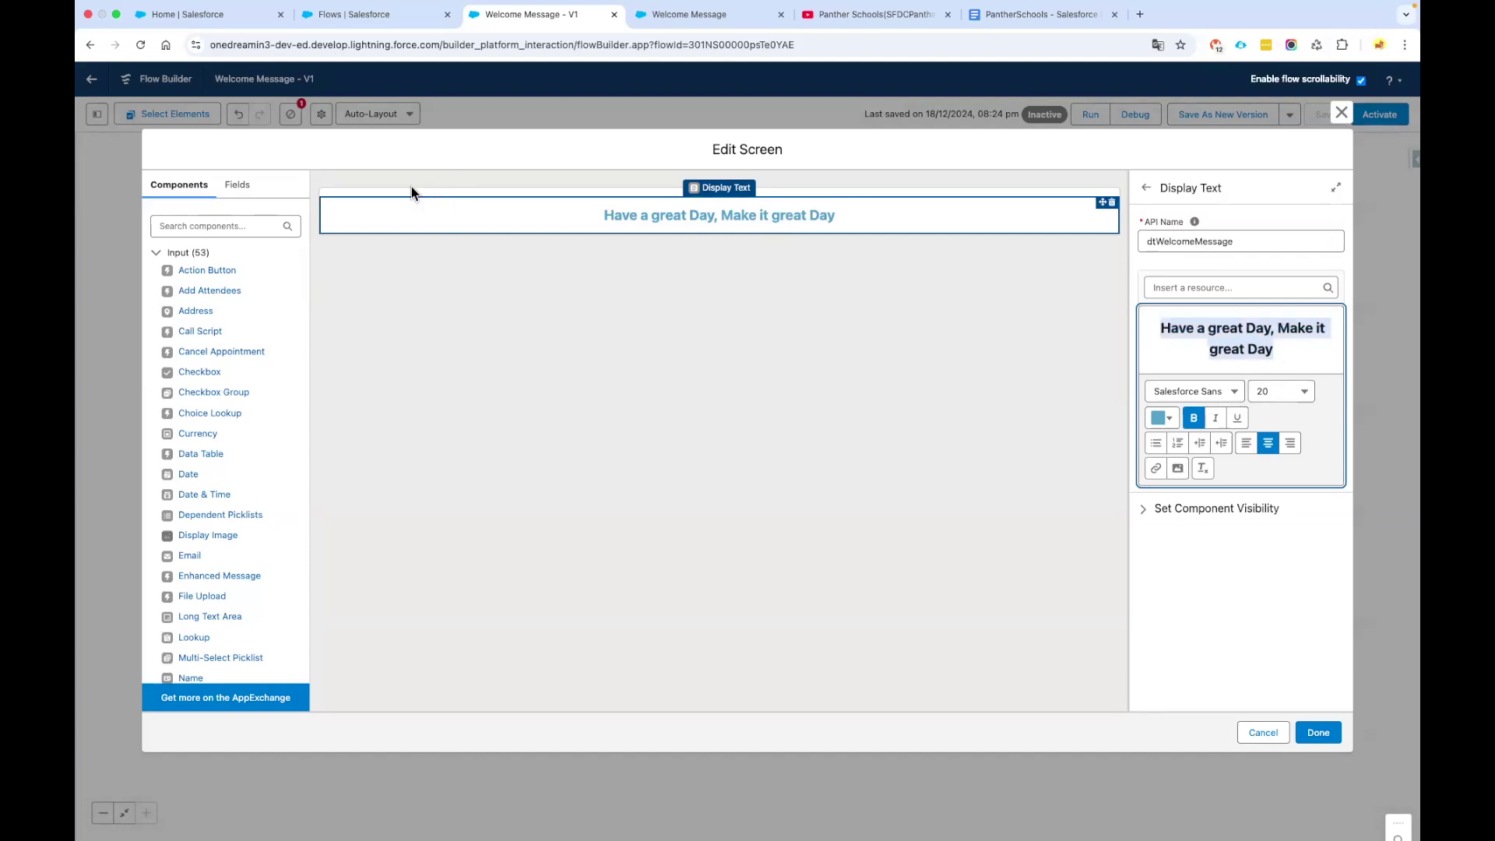
pyautogui.click(1341, 114)
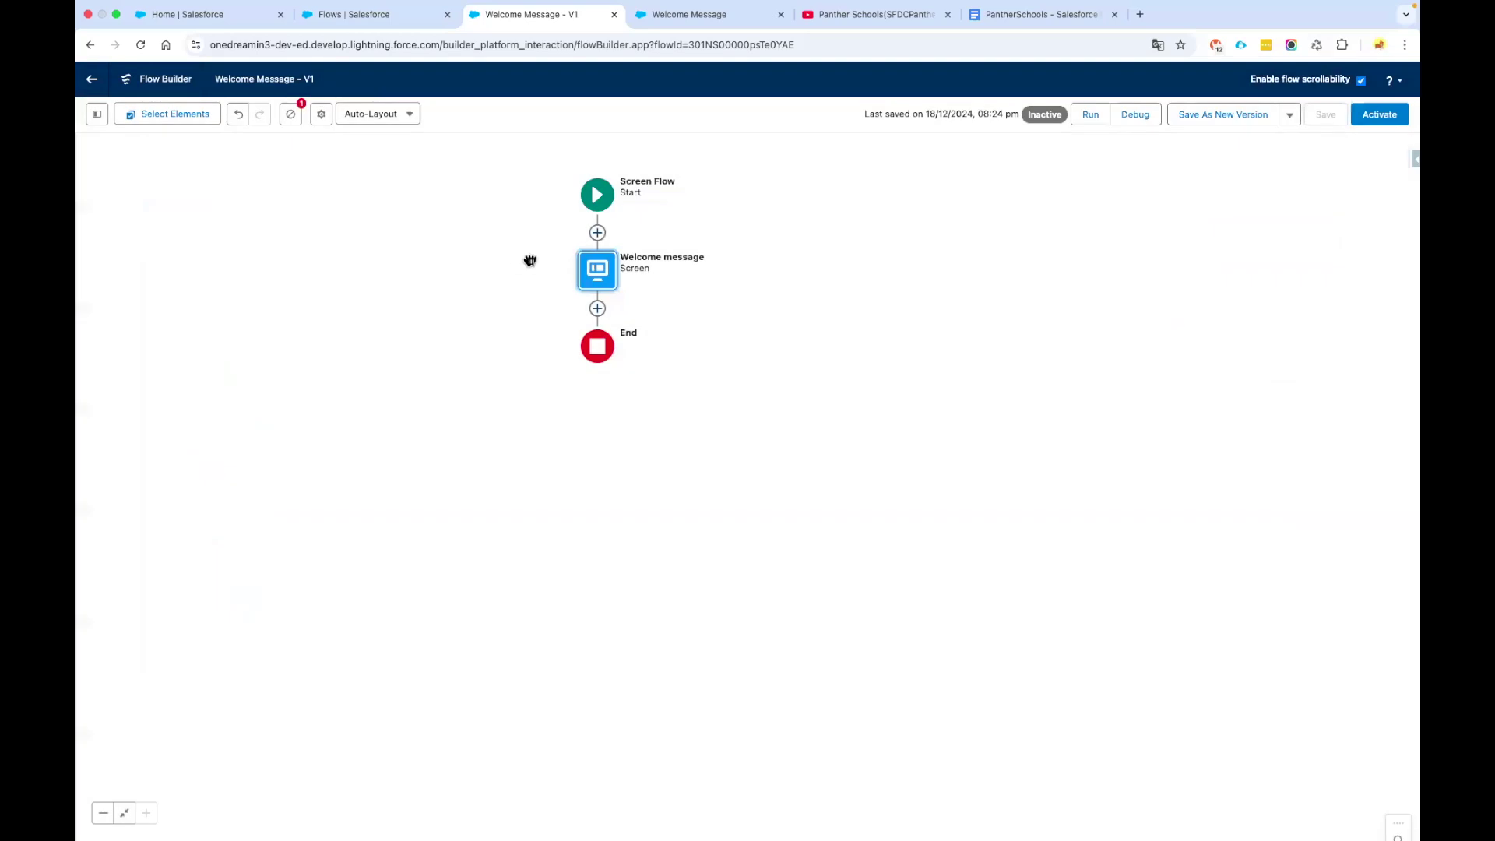
pyautogui.moveTo(215, 78); pyautogui.dragTo(297, 78)
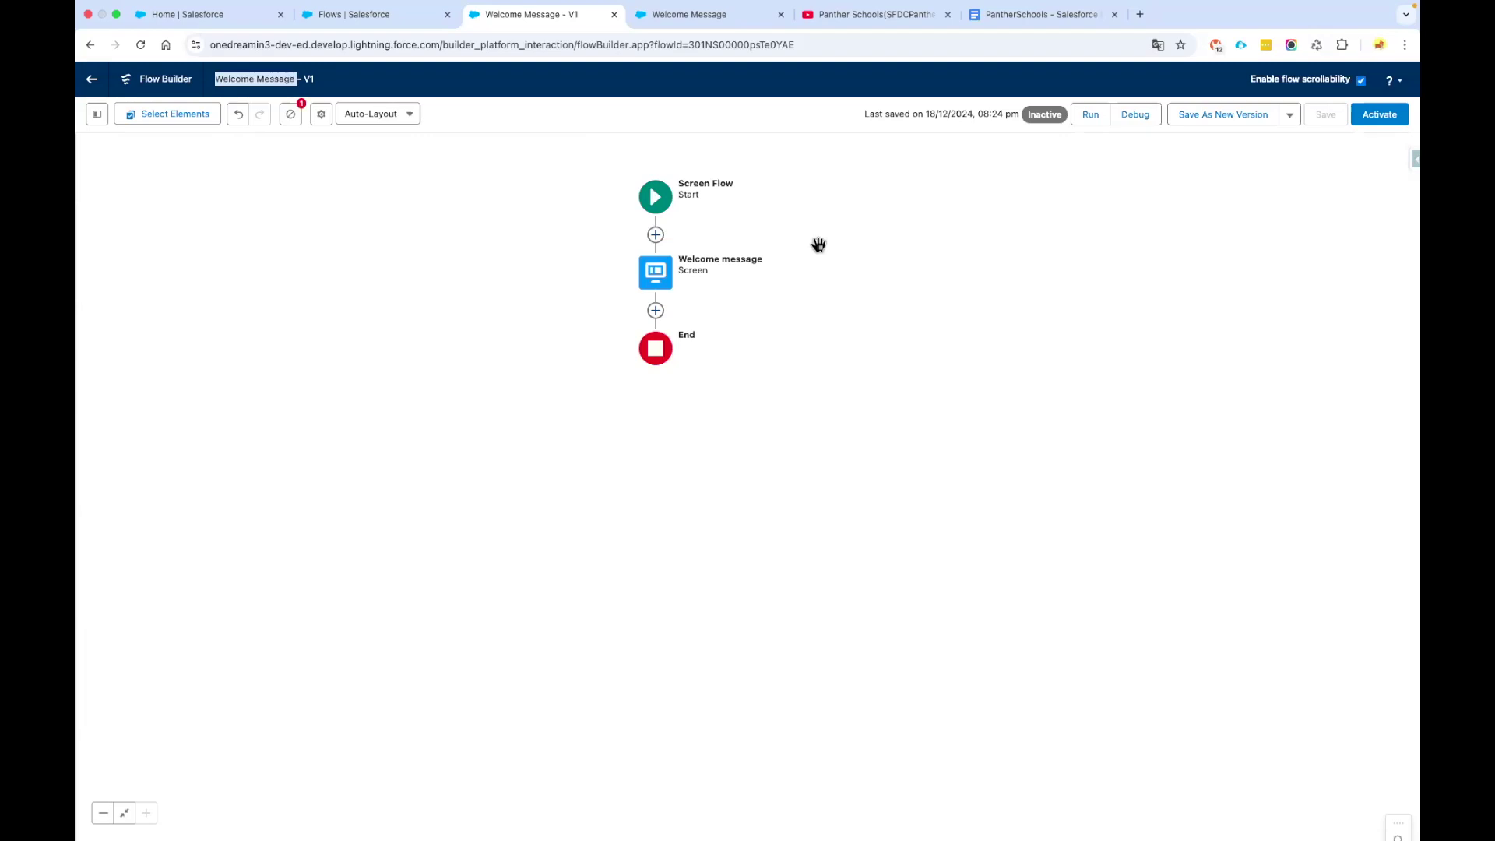
pyautogui.click(655, 274)
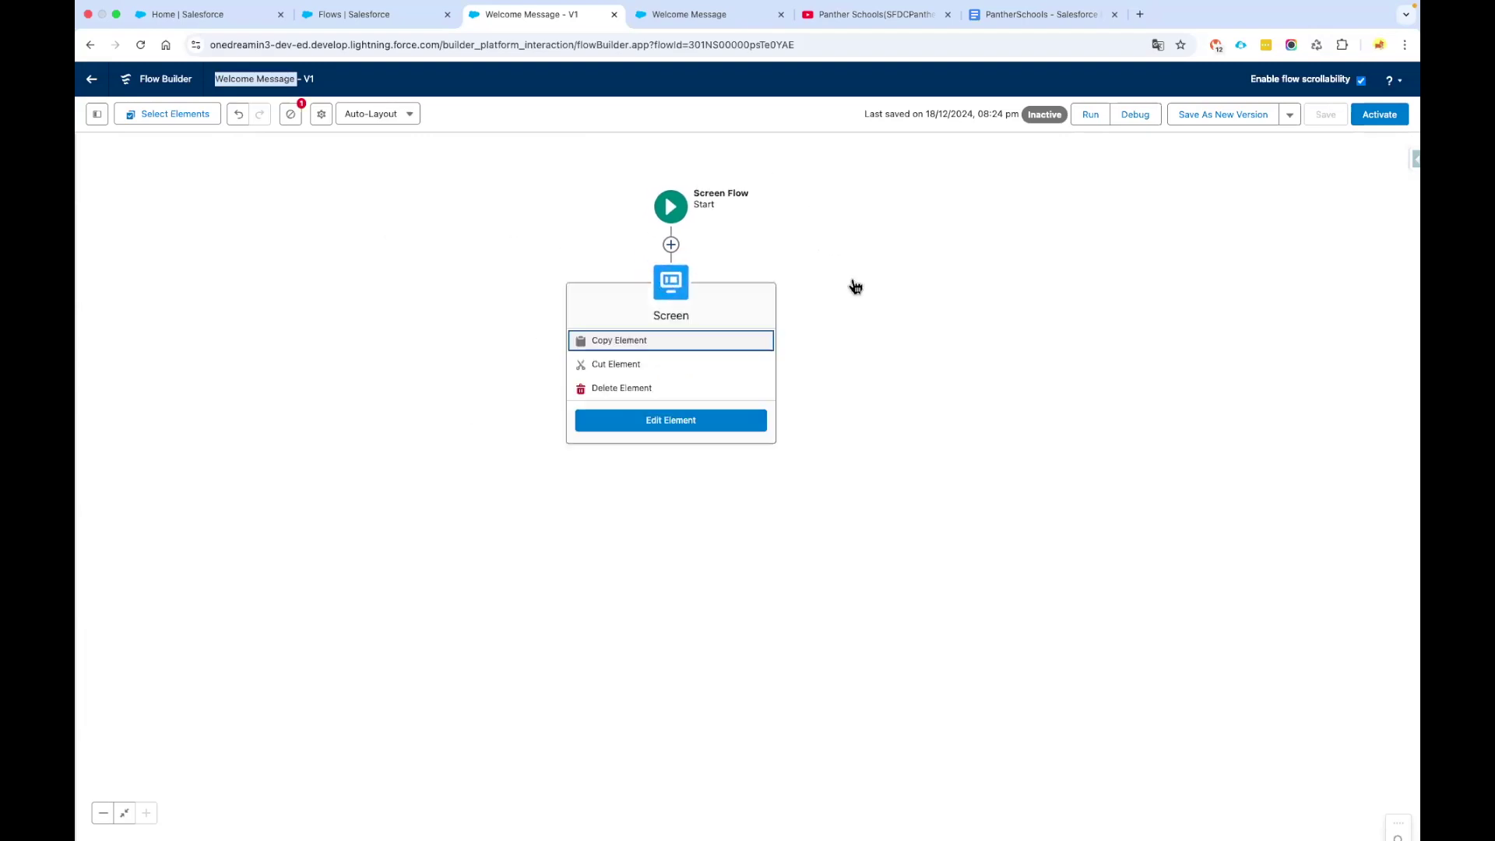
pyautogui.click(690, 420)
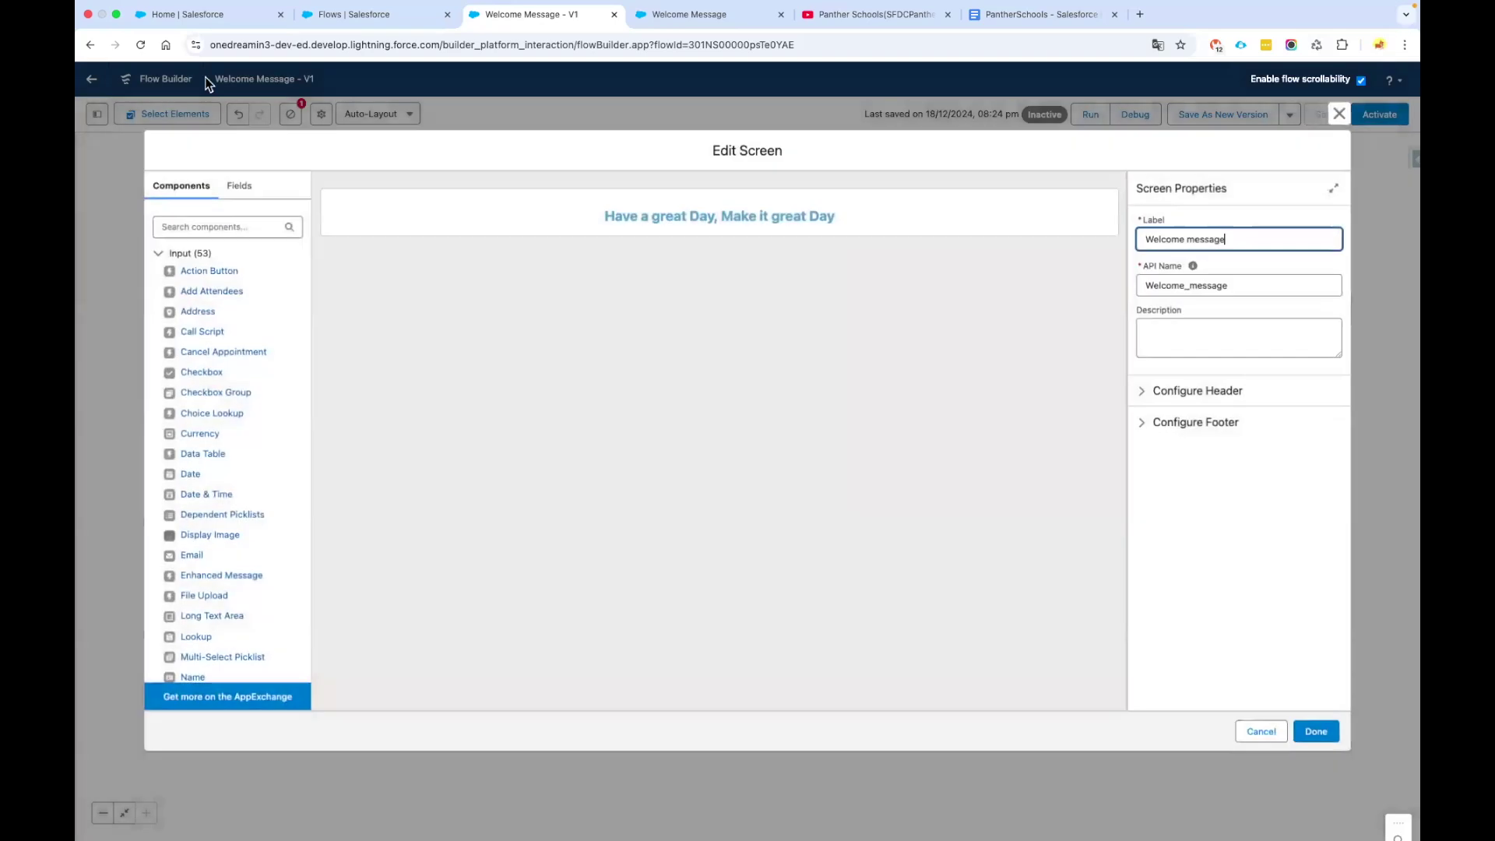
pyautogui.click(1341, 115)
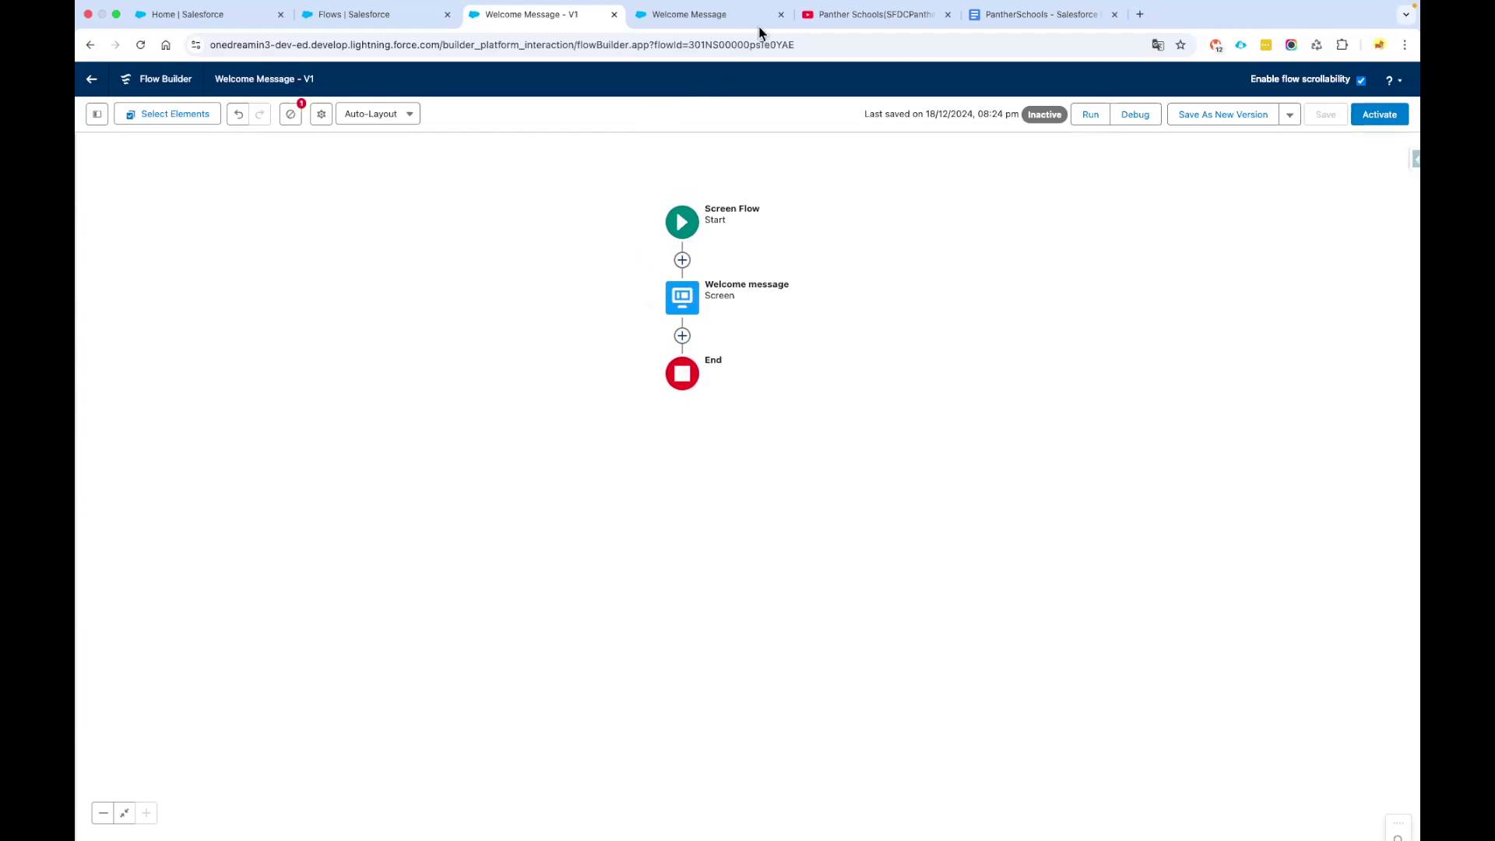
# - Close the finished debug run, copy the Display Text component's message from the Welcome message screen, and leave the screen unchanged
pyautogui.click(781, 14)
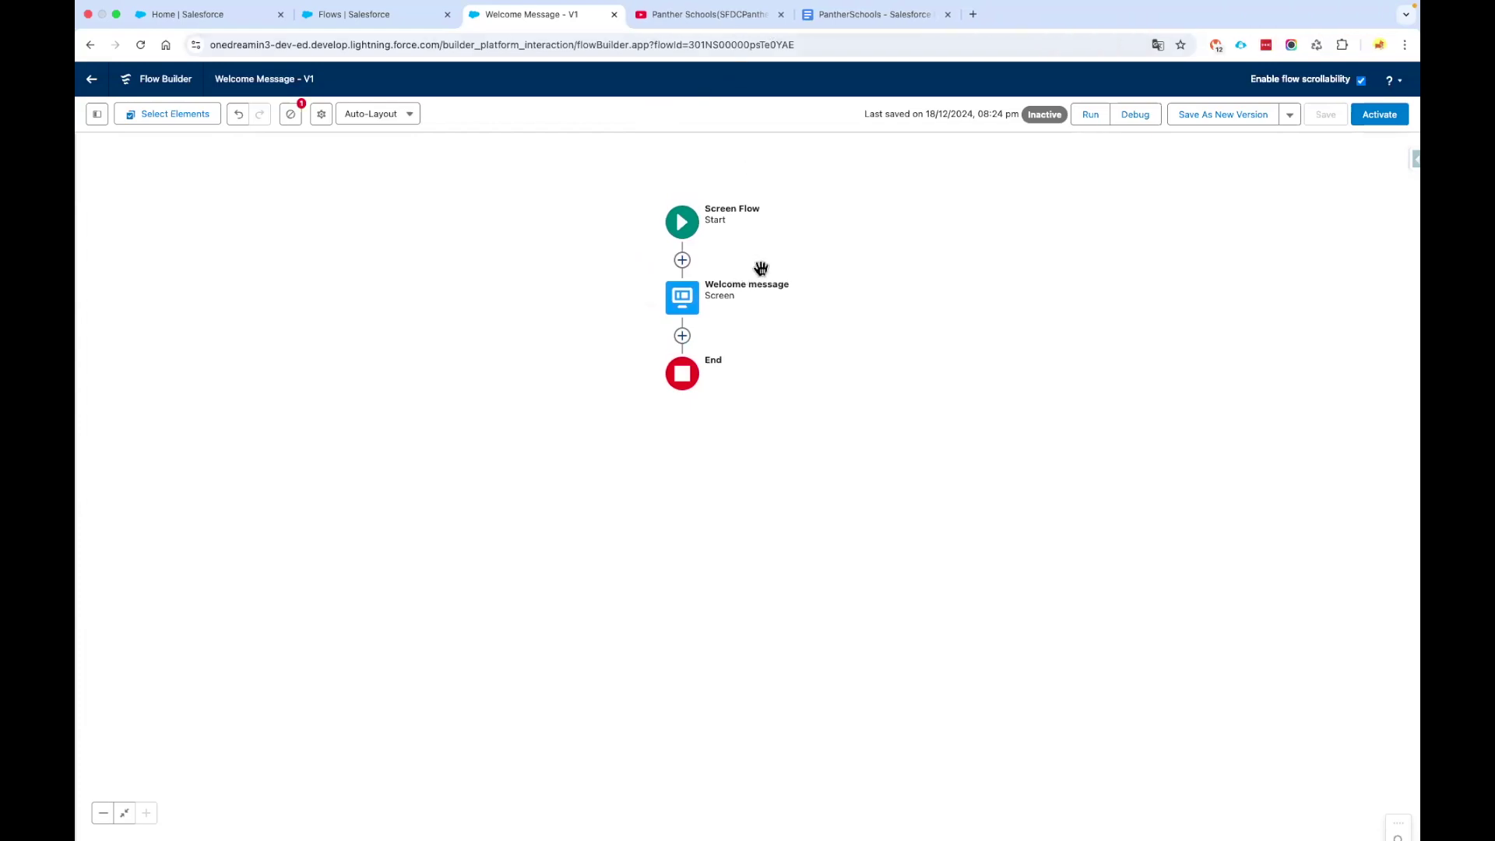
pyautogui.click(685, 313)
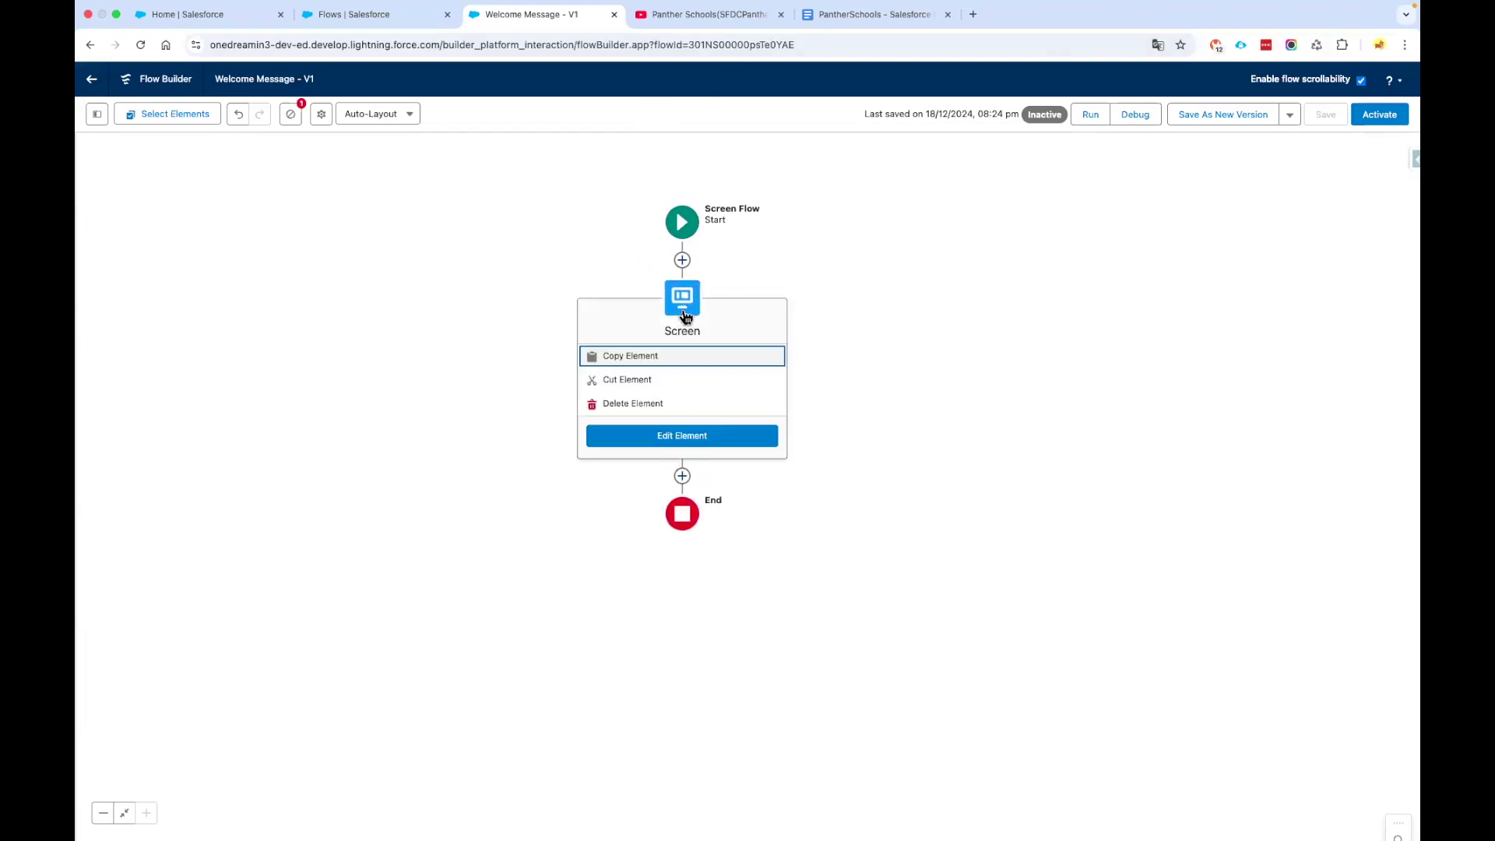
pyautogui.click(704, 442)
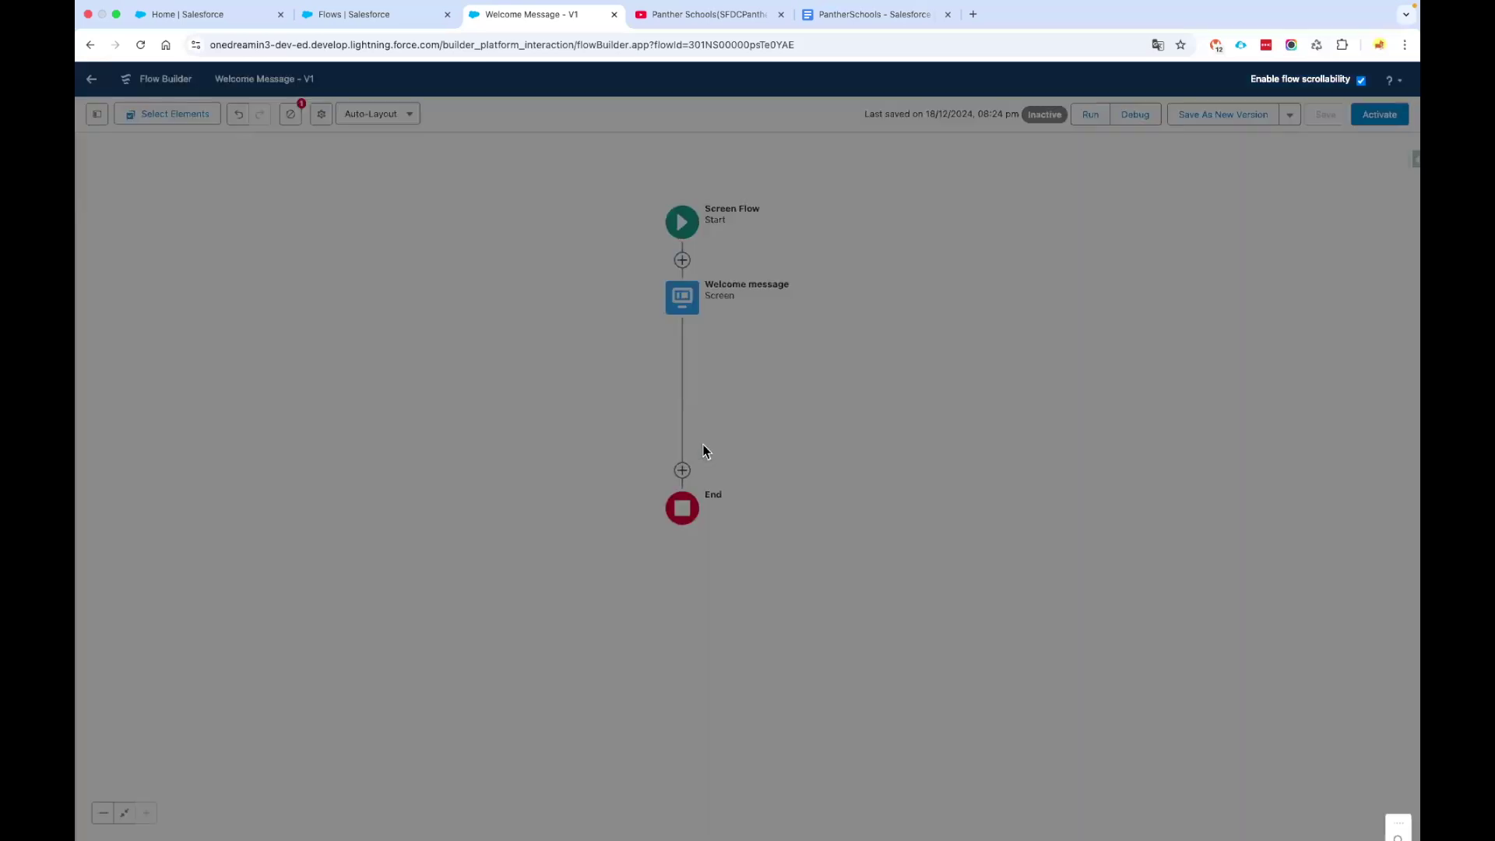
pyautogui.click(742, 211)
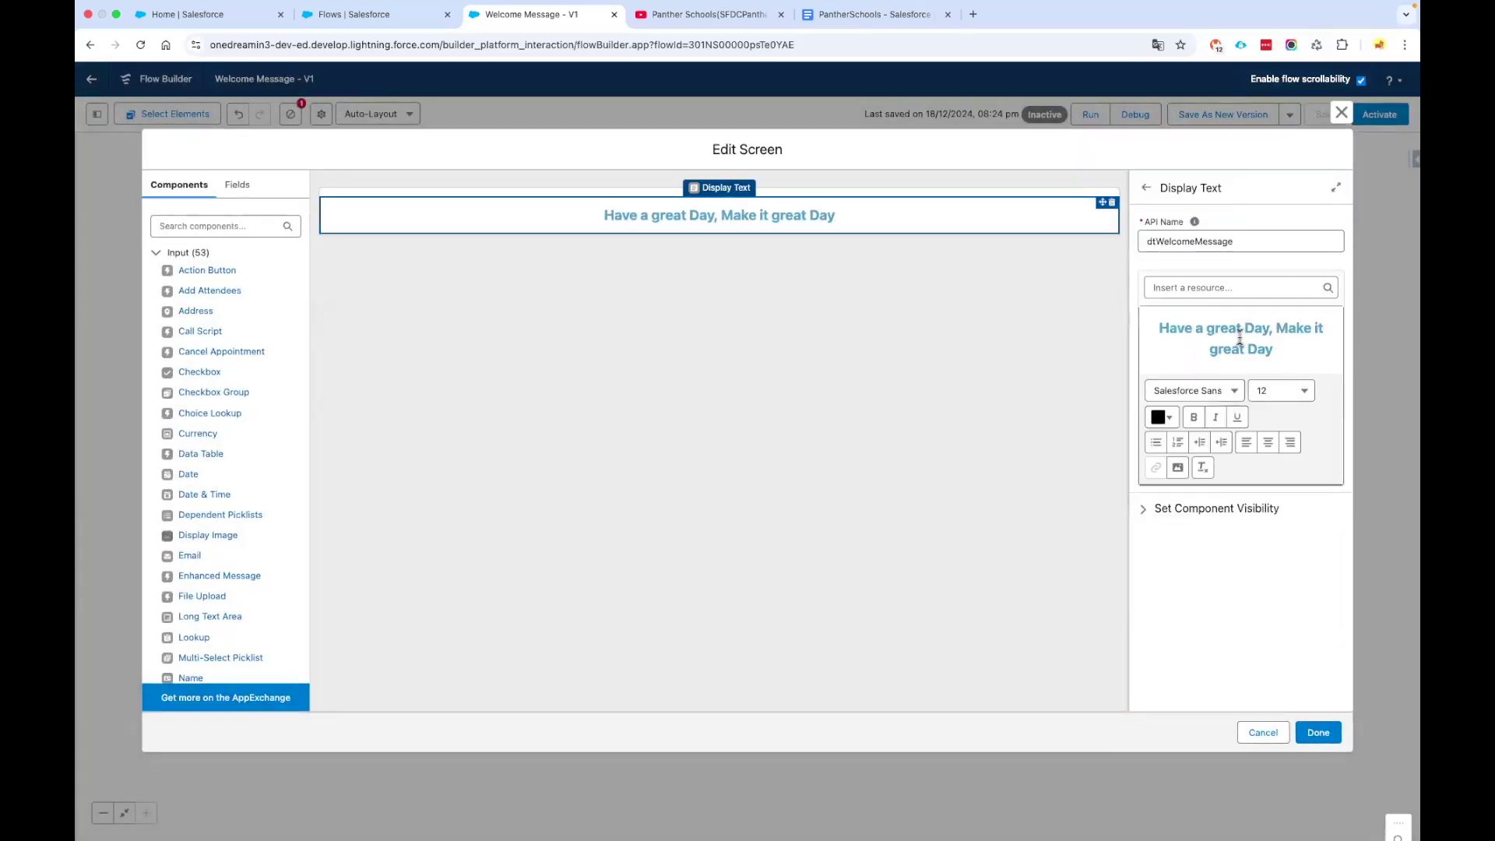
pyautogui.click(1172, 321)
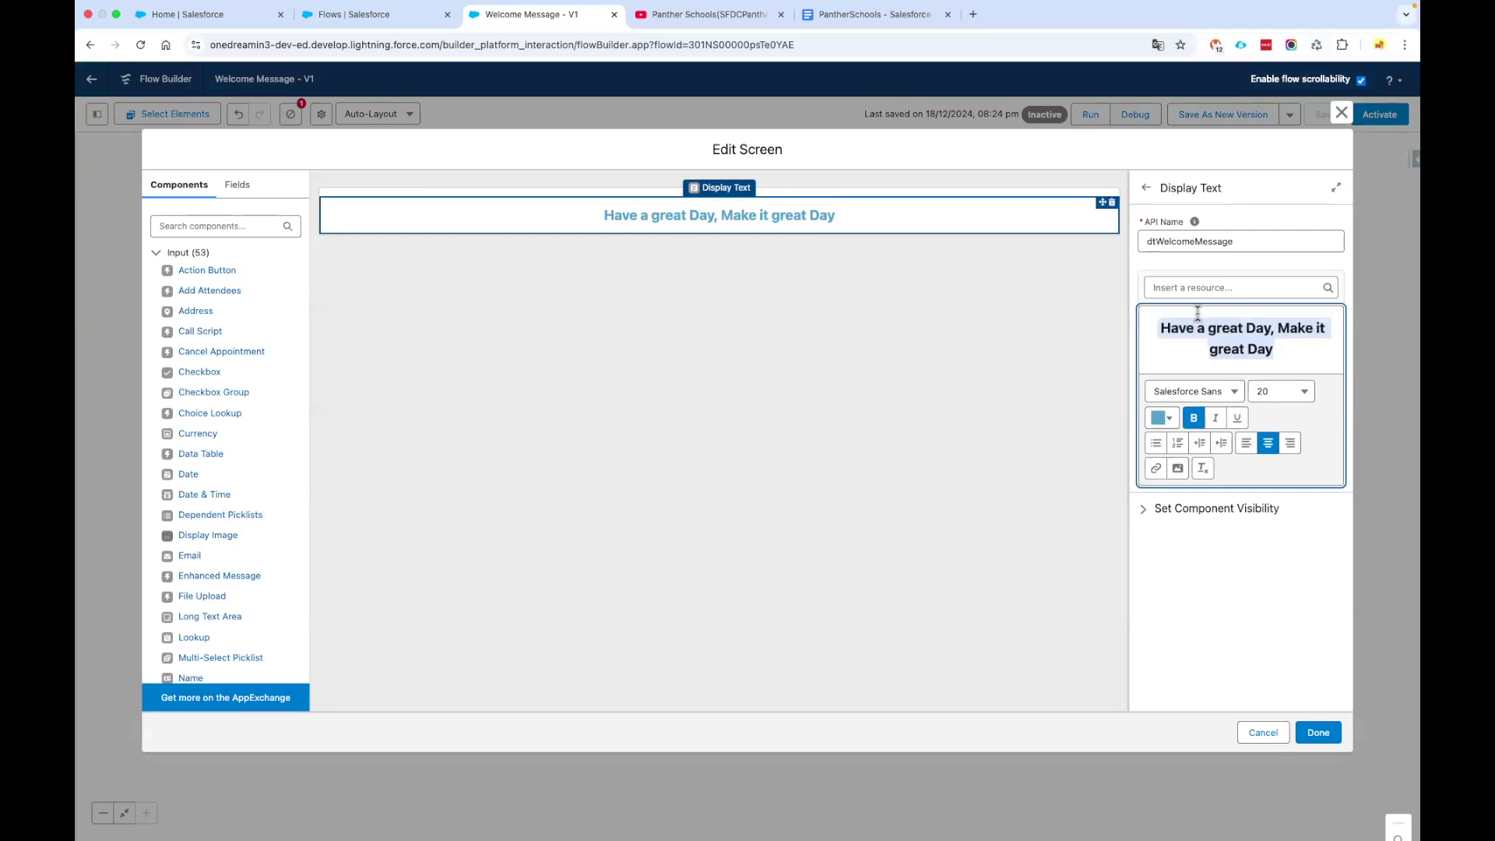
pyautogui.click(1340, 115)
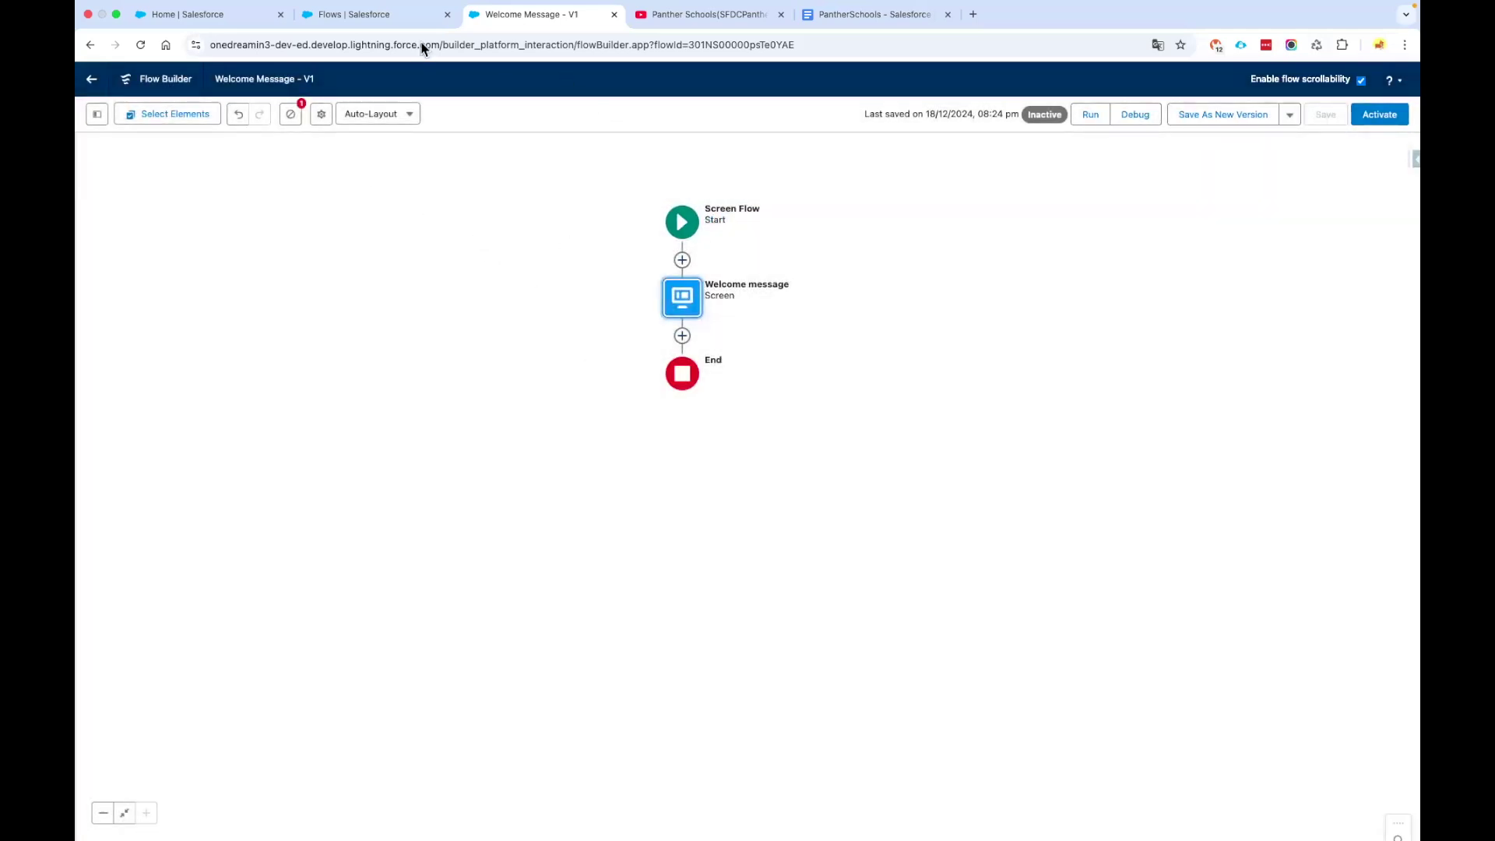
# - Switch to Salesforce Setup and open the Custom Labels page
pyautogui.click(380, 14)
pyautogui.click(152, 154)
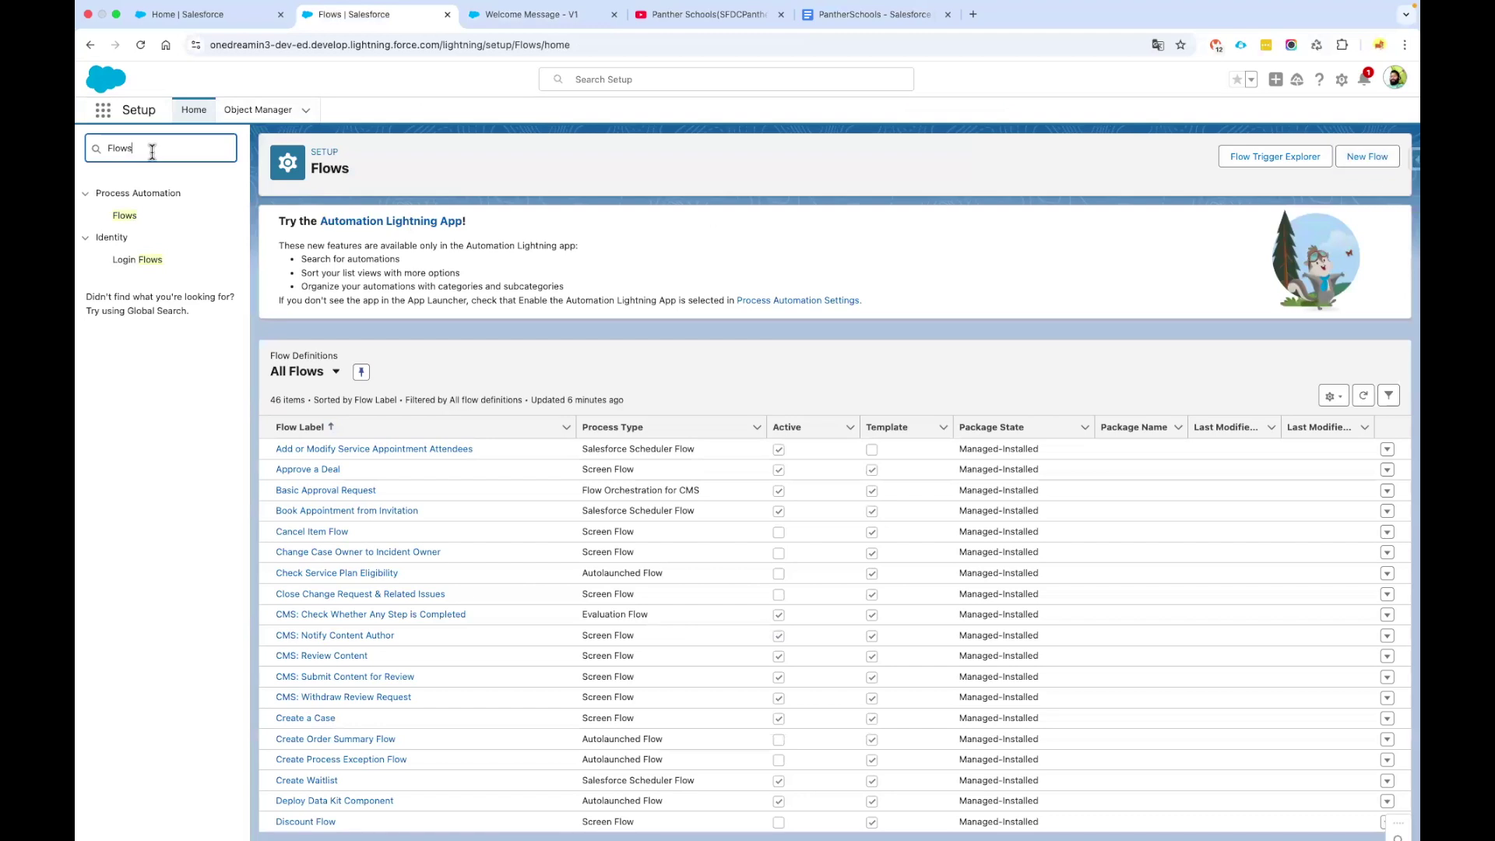
pyautogui.write('Custom lab')
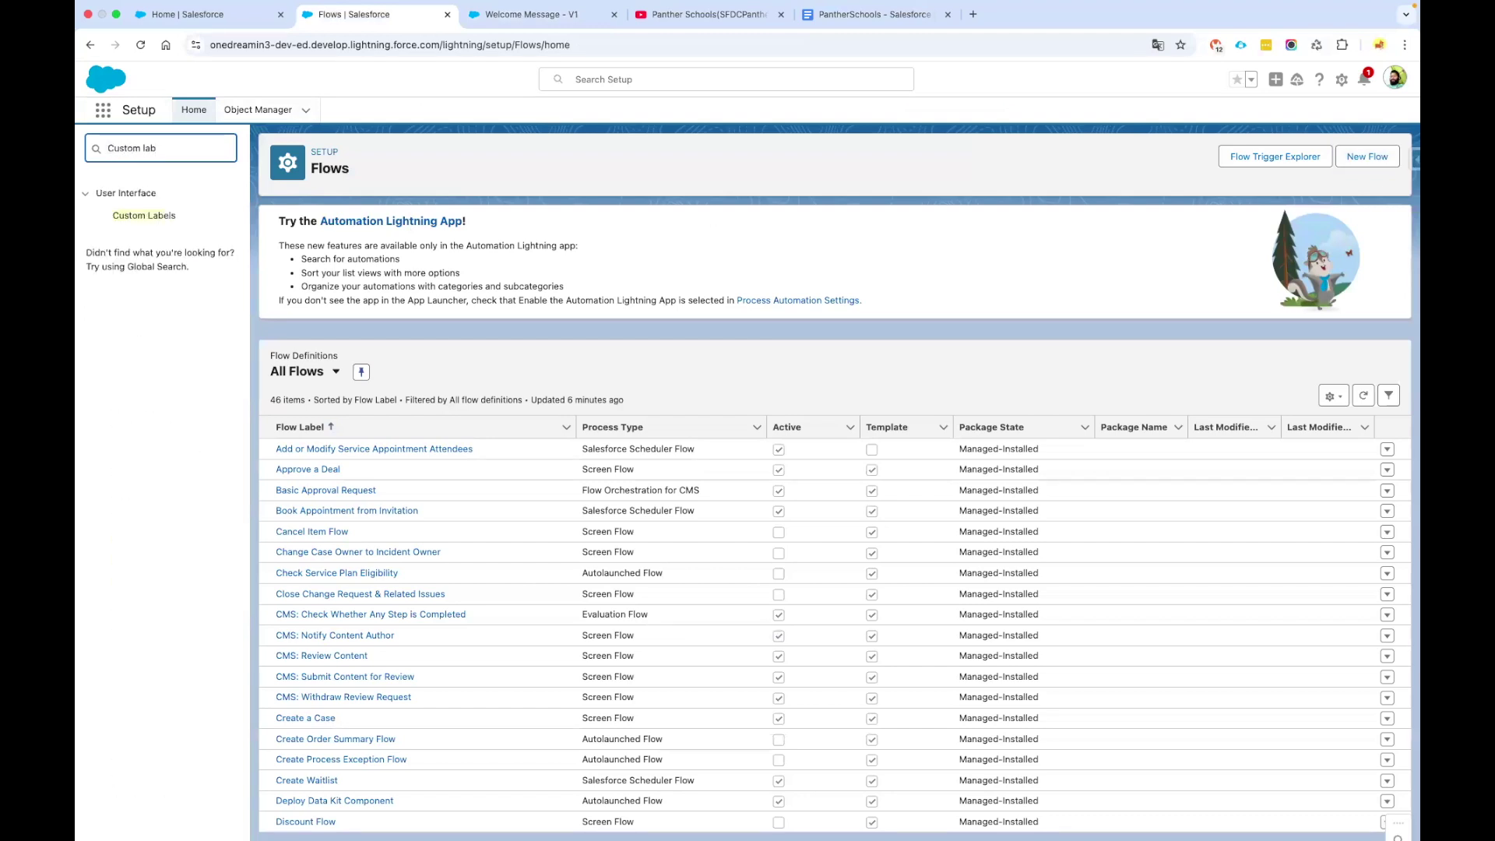
pyautogui.click(144, 216)
# - Create and save a custom label named WelcomeMessage with the value "Have a great Day, Make it great Day"
pyautogui.click(666, 326)
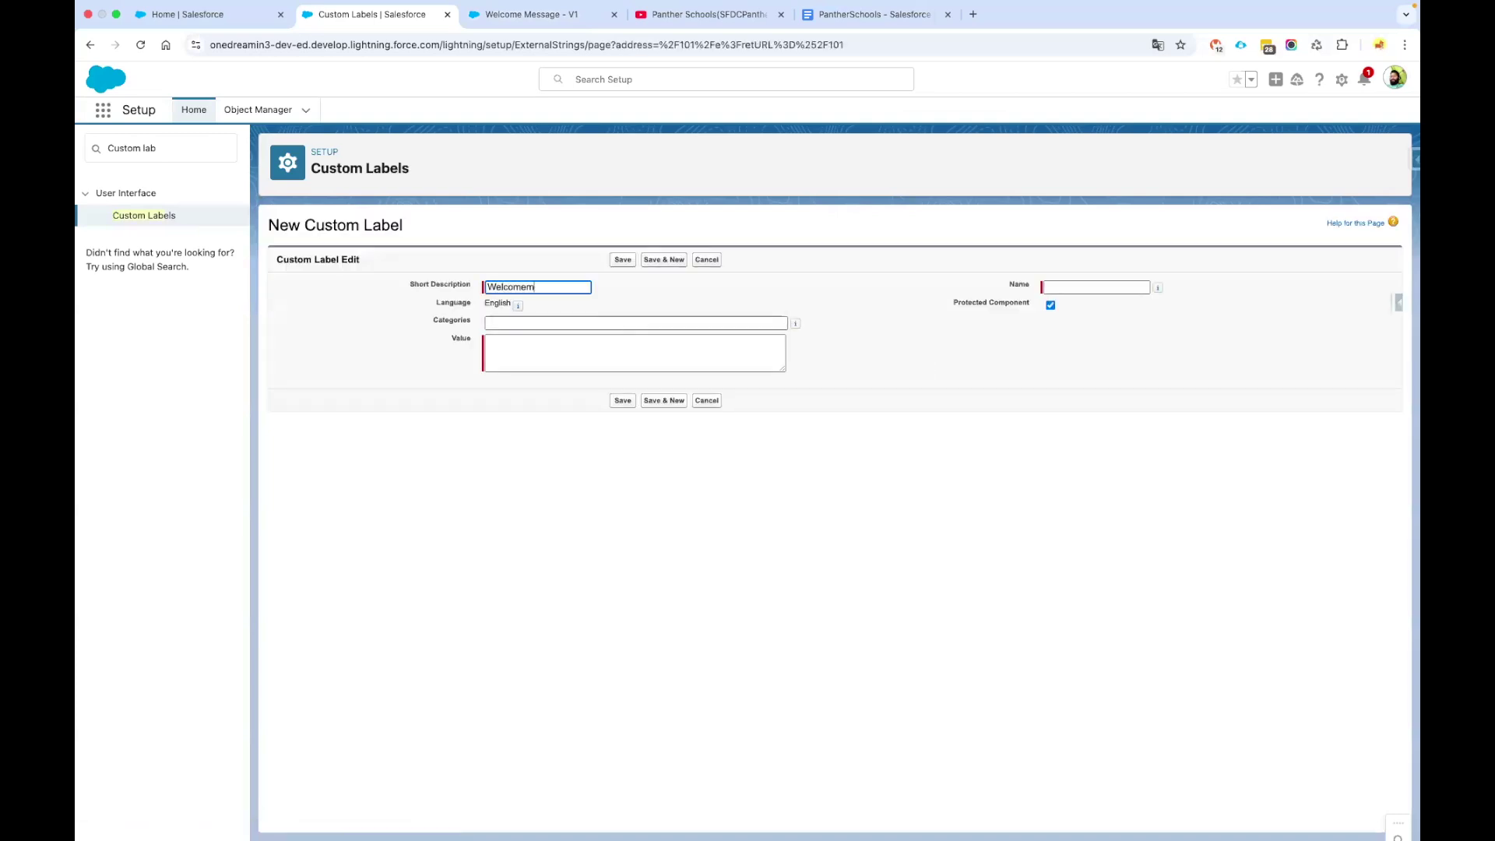
pyautogui.write('WelcomeMessage')
pyautogui.click(617, 356)
pyautogui.press('super+v')
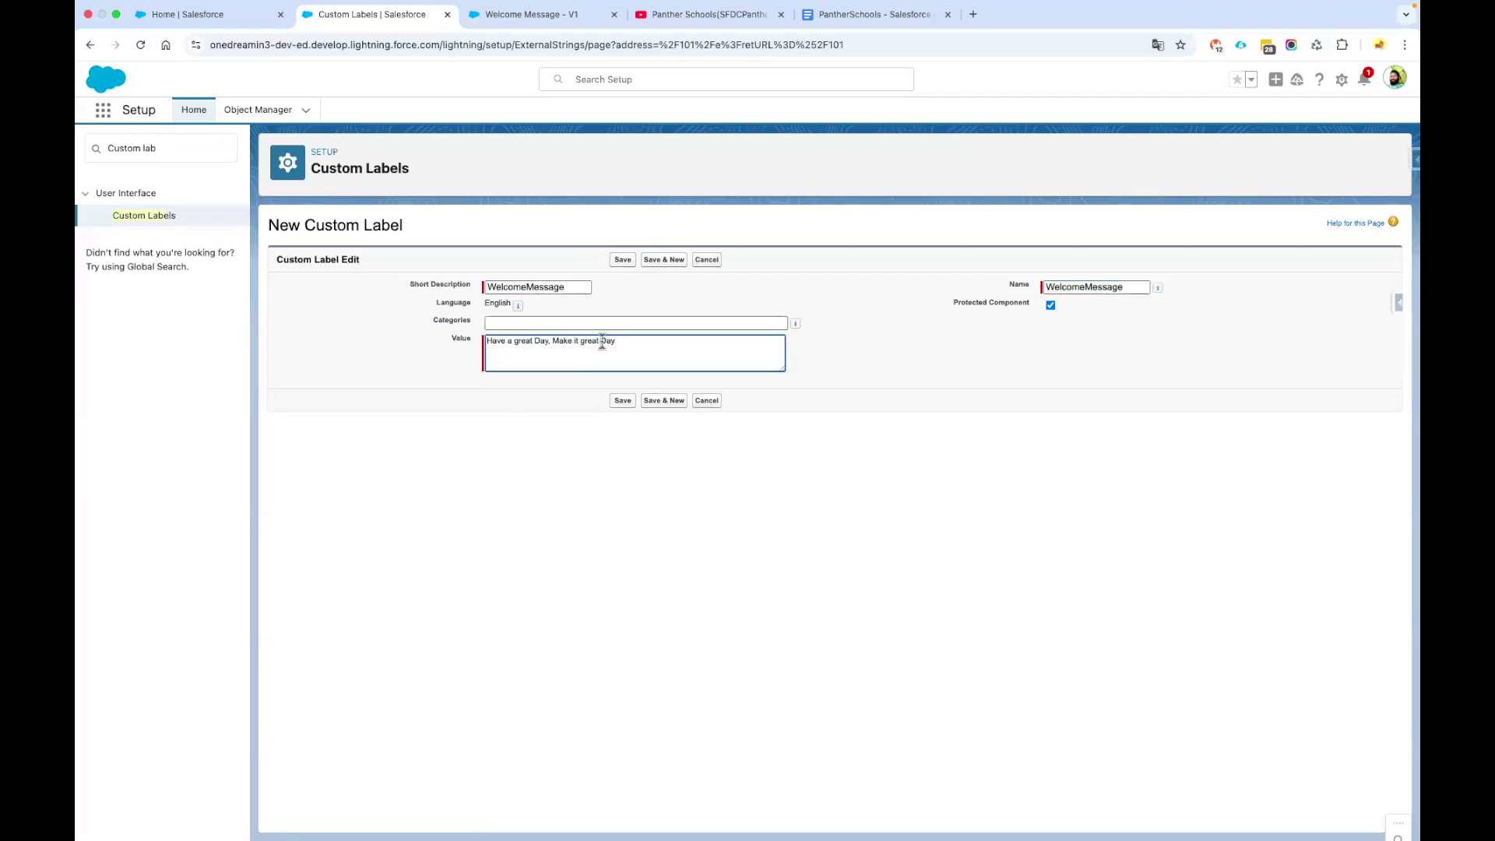
pyautogui.tripleClick(498, 341)
pyautogui.click(623, 262)
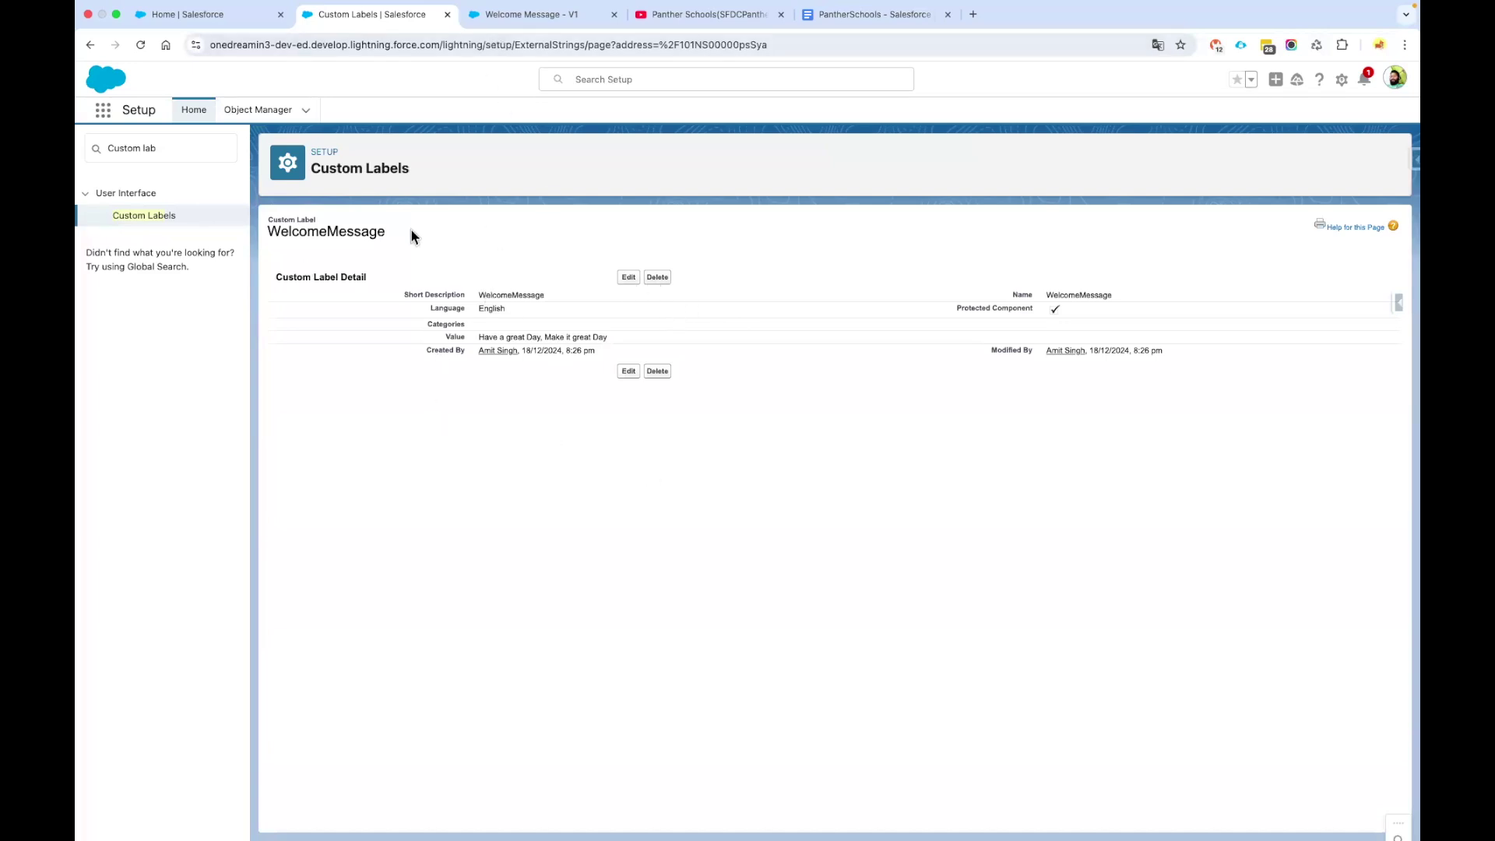
# - Return to the Welcome Message flow, reload it, and open the Welcome message screen's Display Text component for editing
pyautogui.click(523, 15)
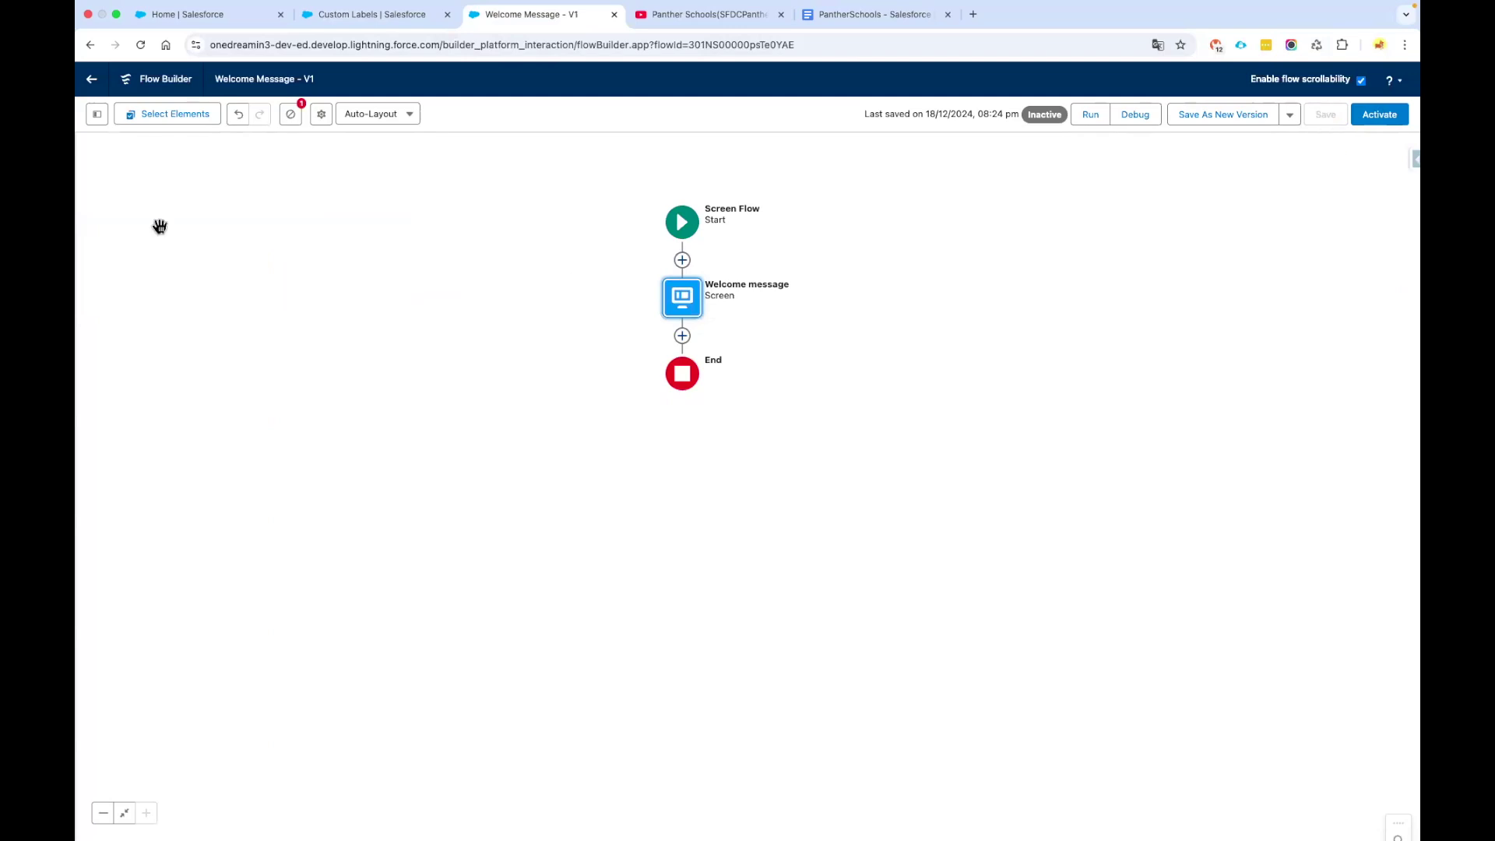
pyautogui.click(140, 44)
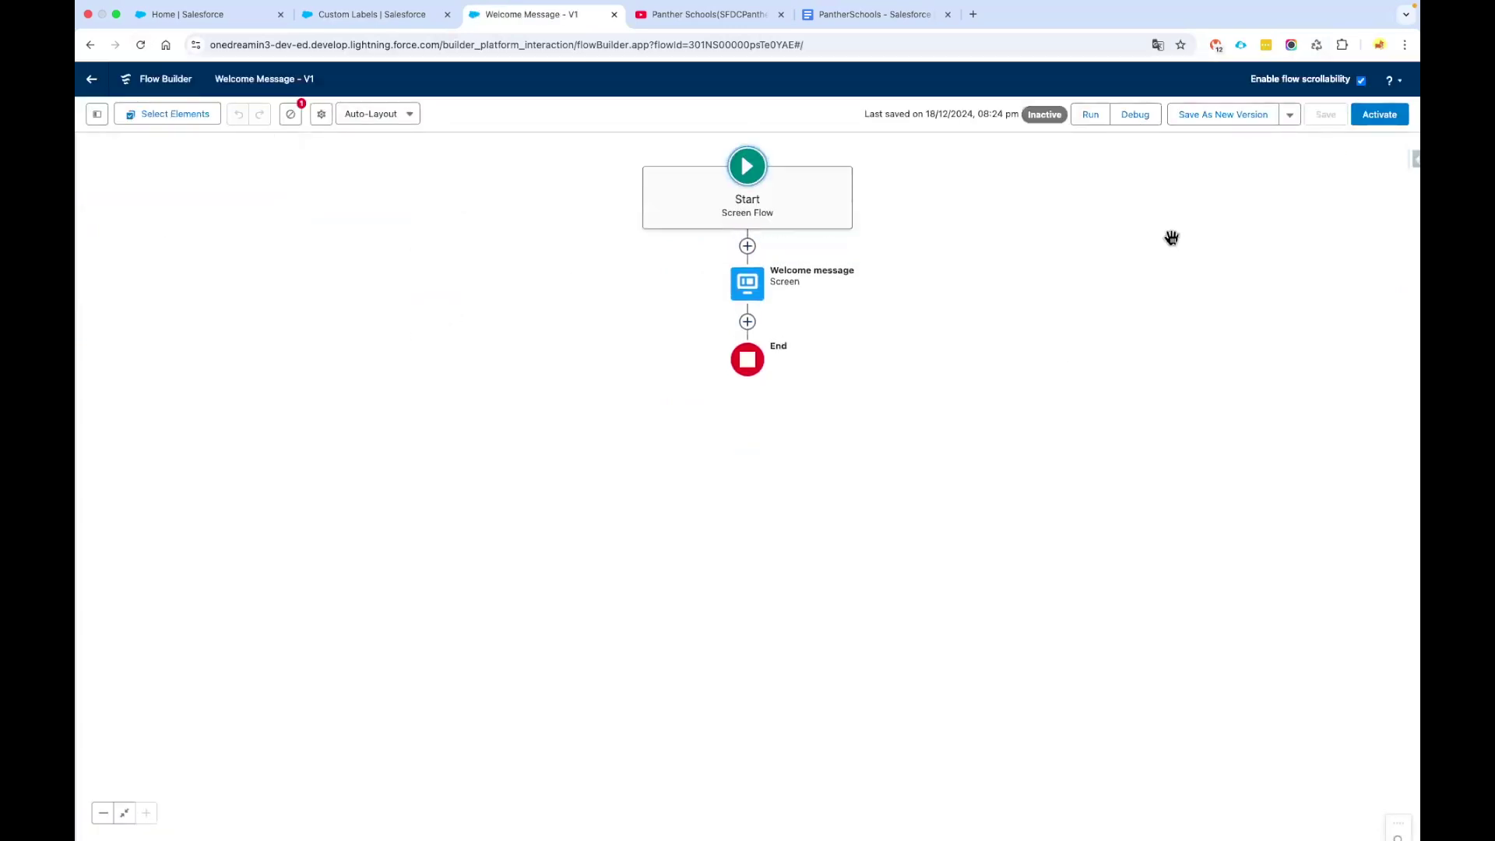
pyautogui.click(747, 290)
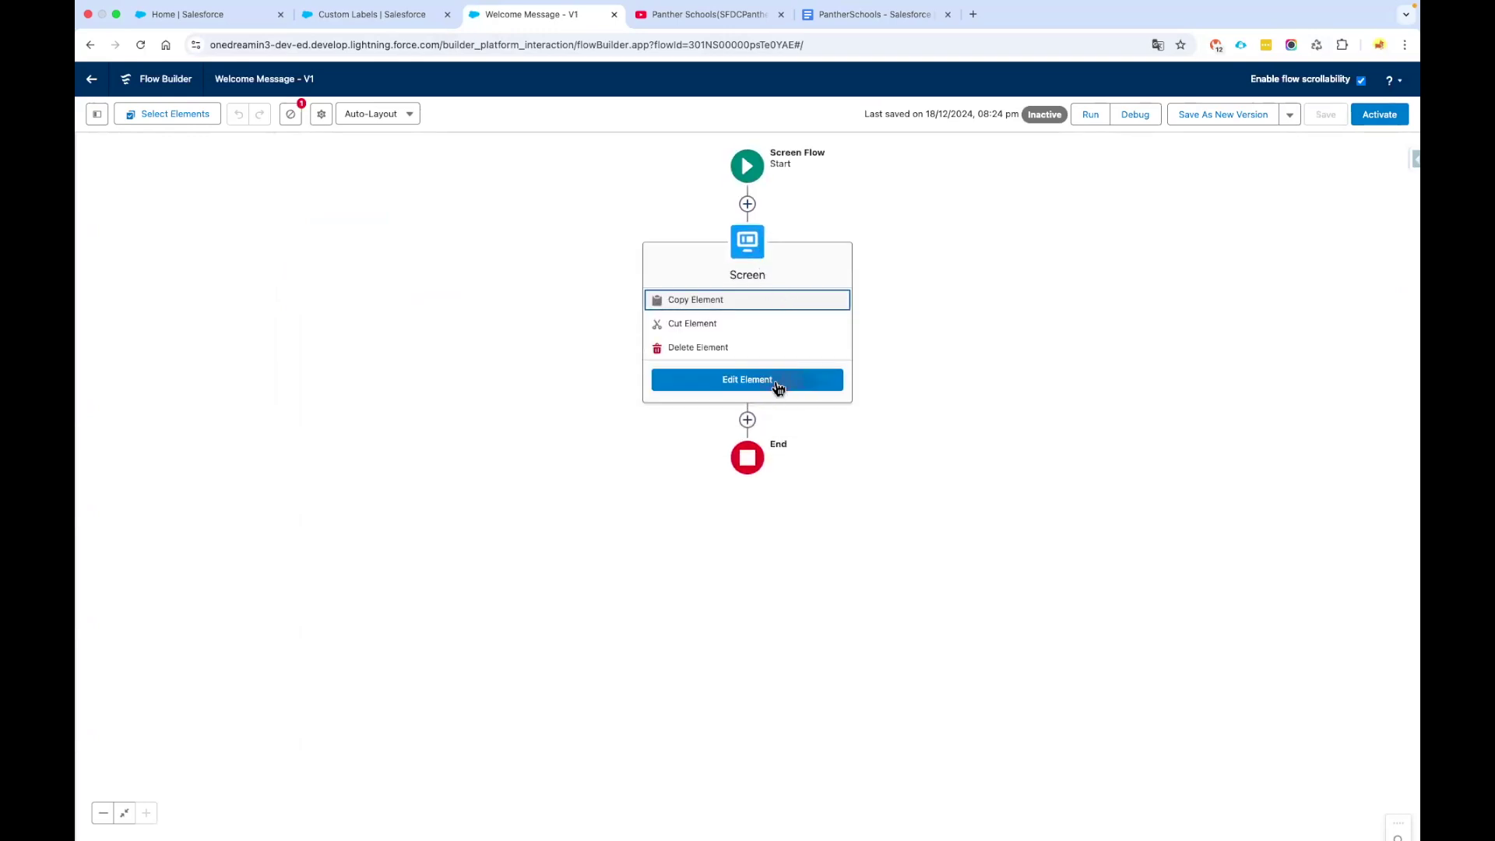
pyautogui.click(777, 381)
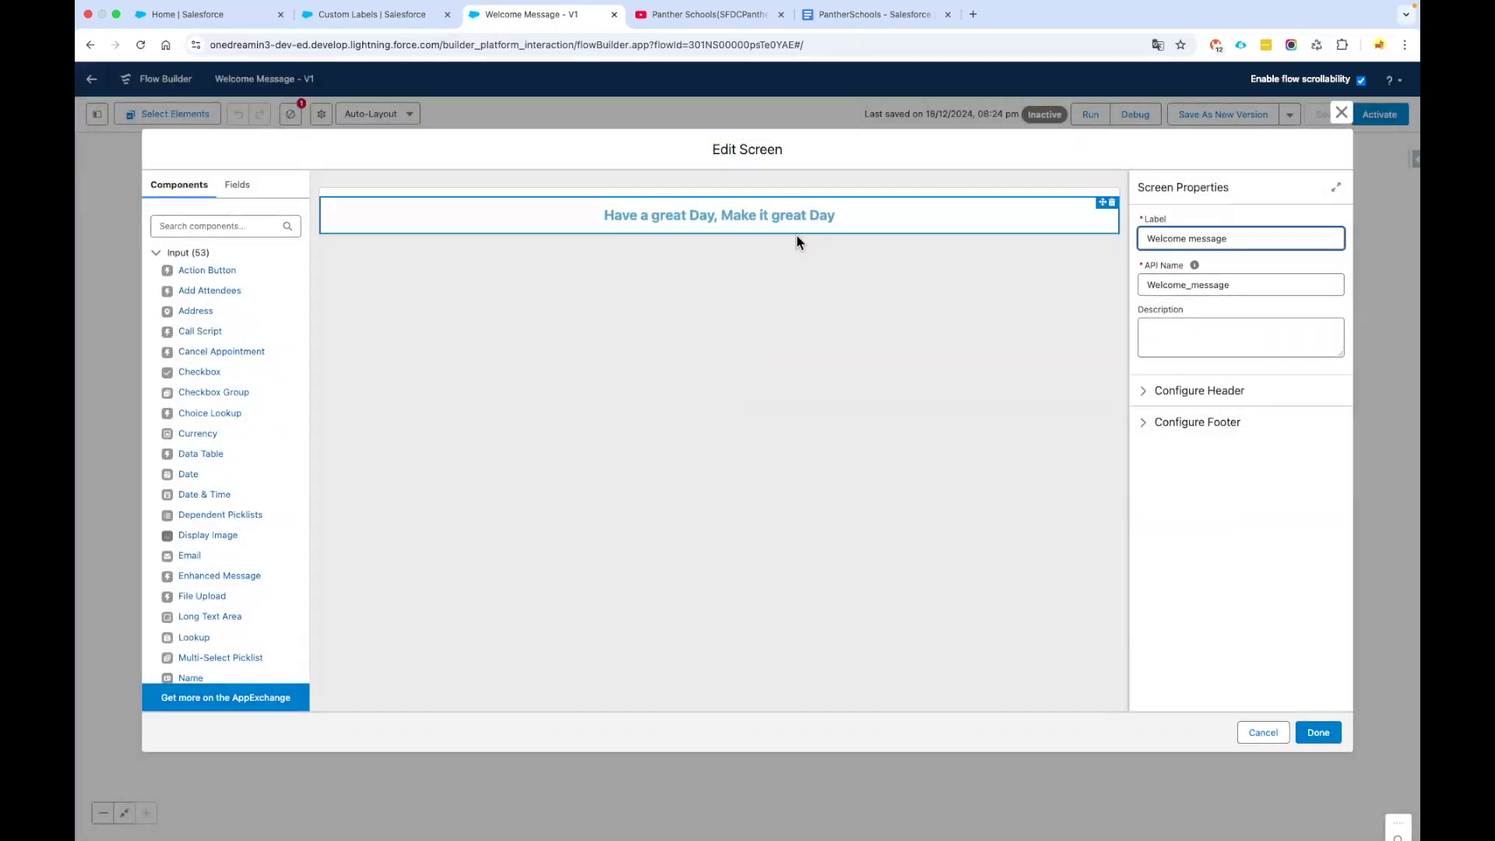
pyautogui.click(785, 221)
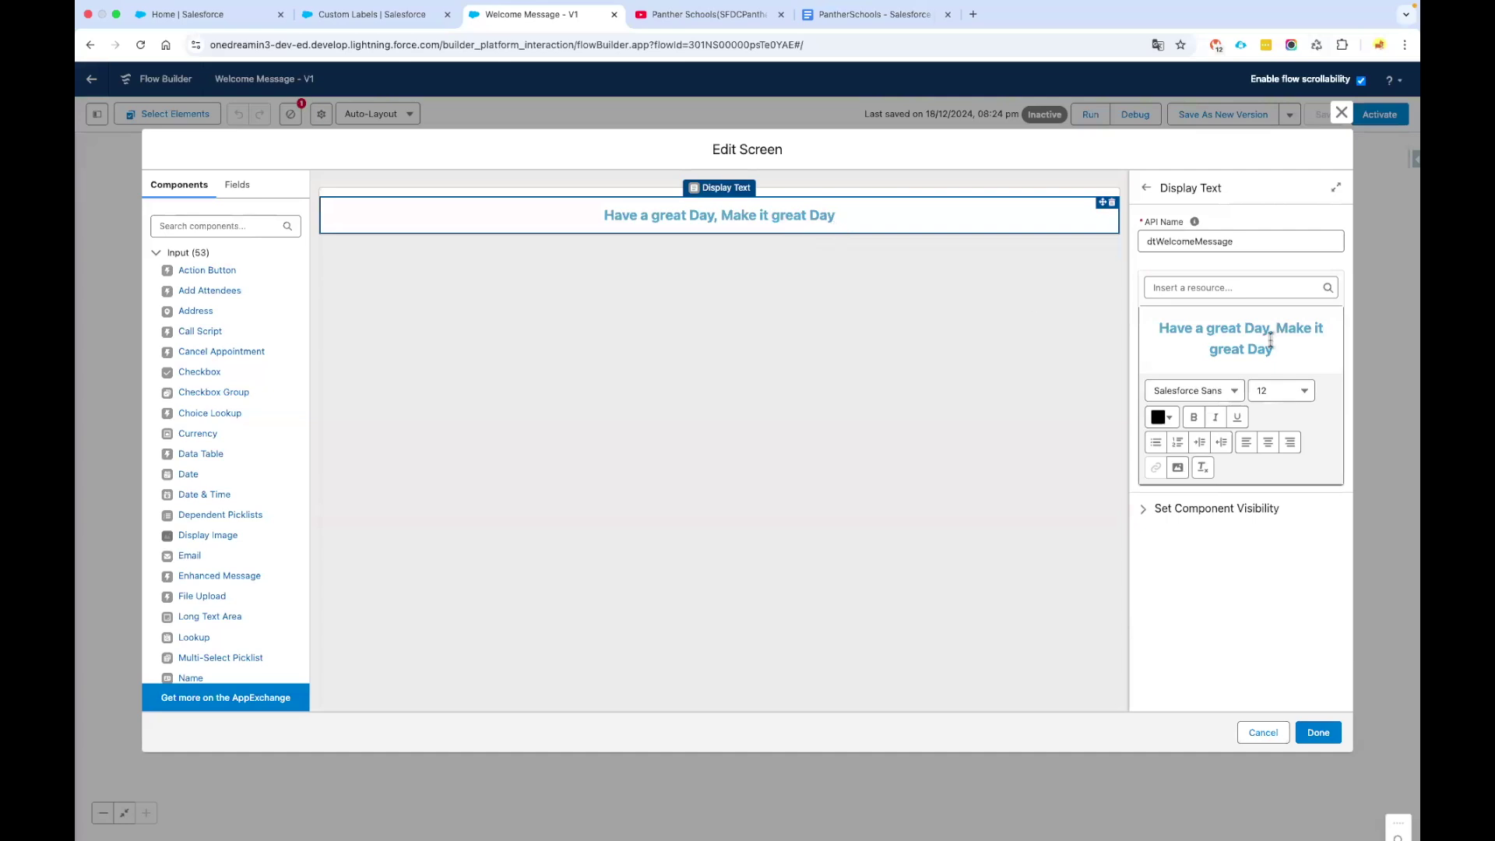
# - Replace the component's hard-coded message with the WelcomeMessage custom label resource, {!$Label.WelcomeMessage}
pyautogui.moveTo(1271, 340); pyautogui.dragTo(1141, 334)
pyautogui.click(1158, 327)
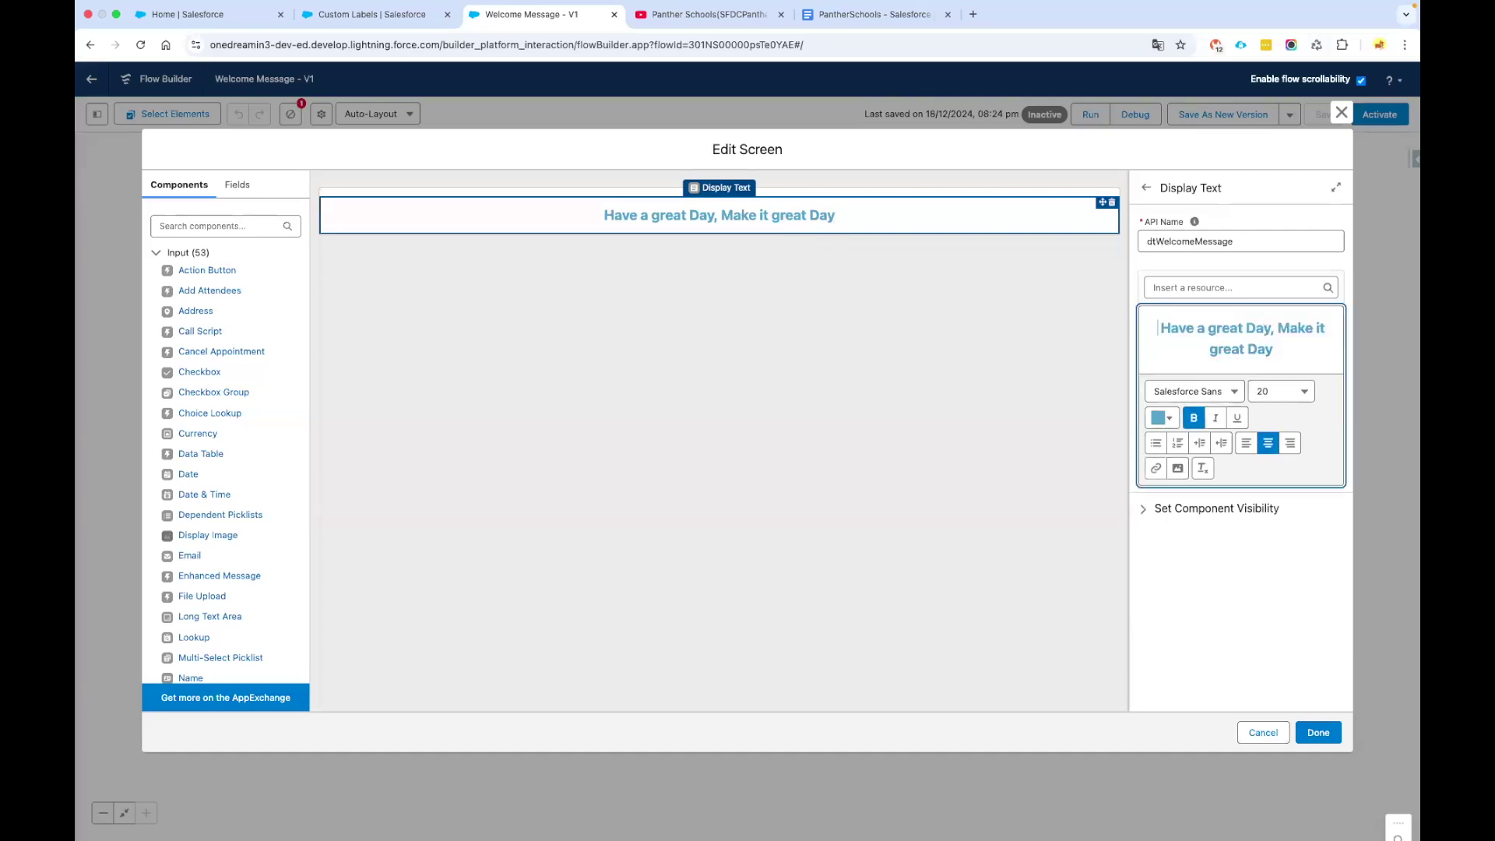
pyautogui.tripleClick(1223, 327)
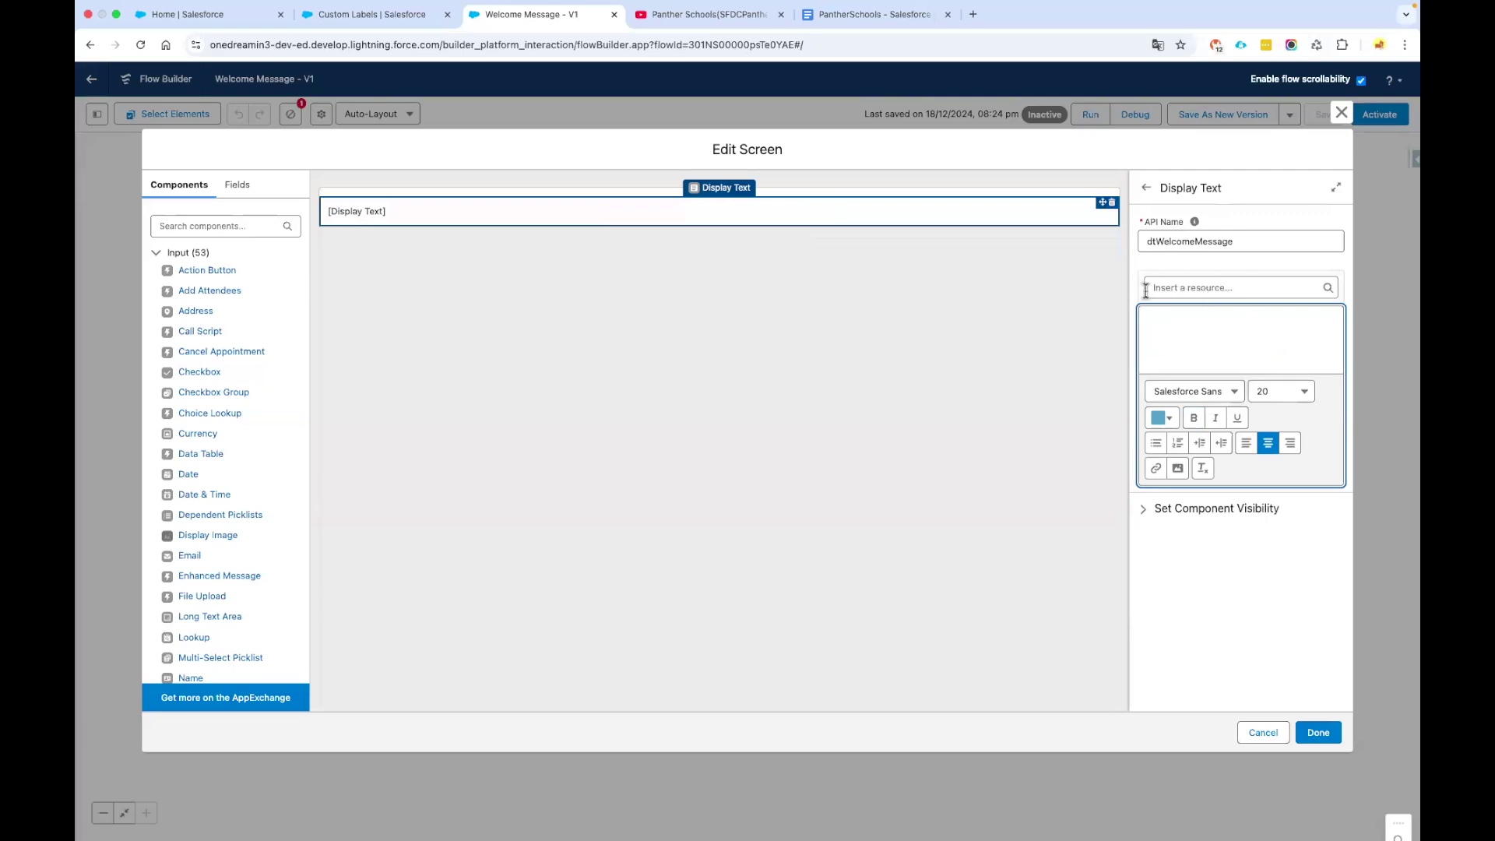
pyautogui.click(1234, 285)
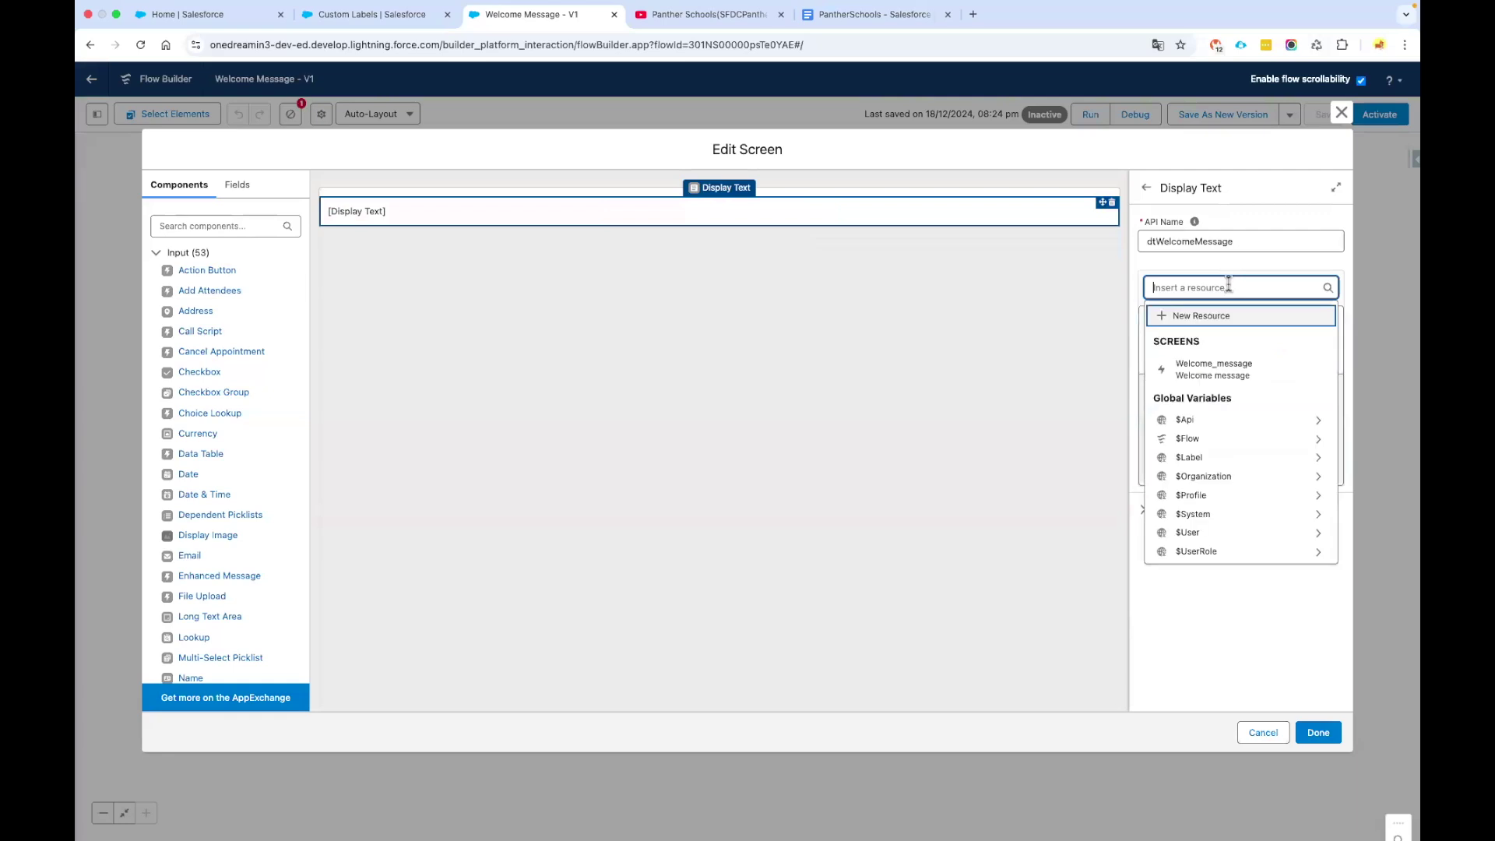
pyautogui.write('La')
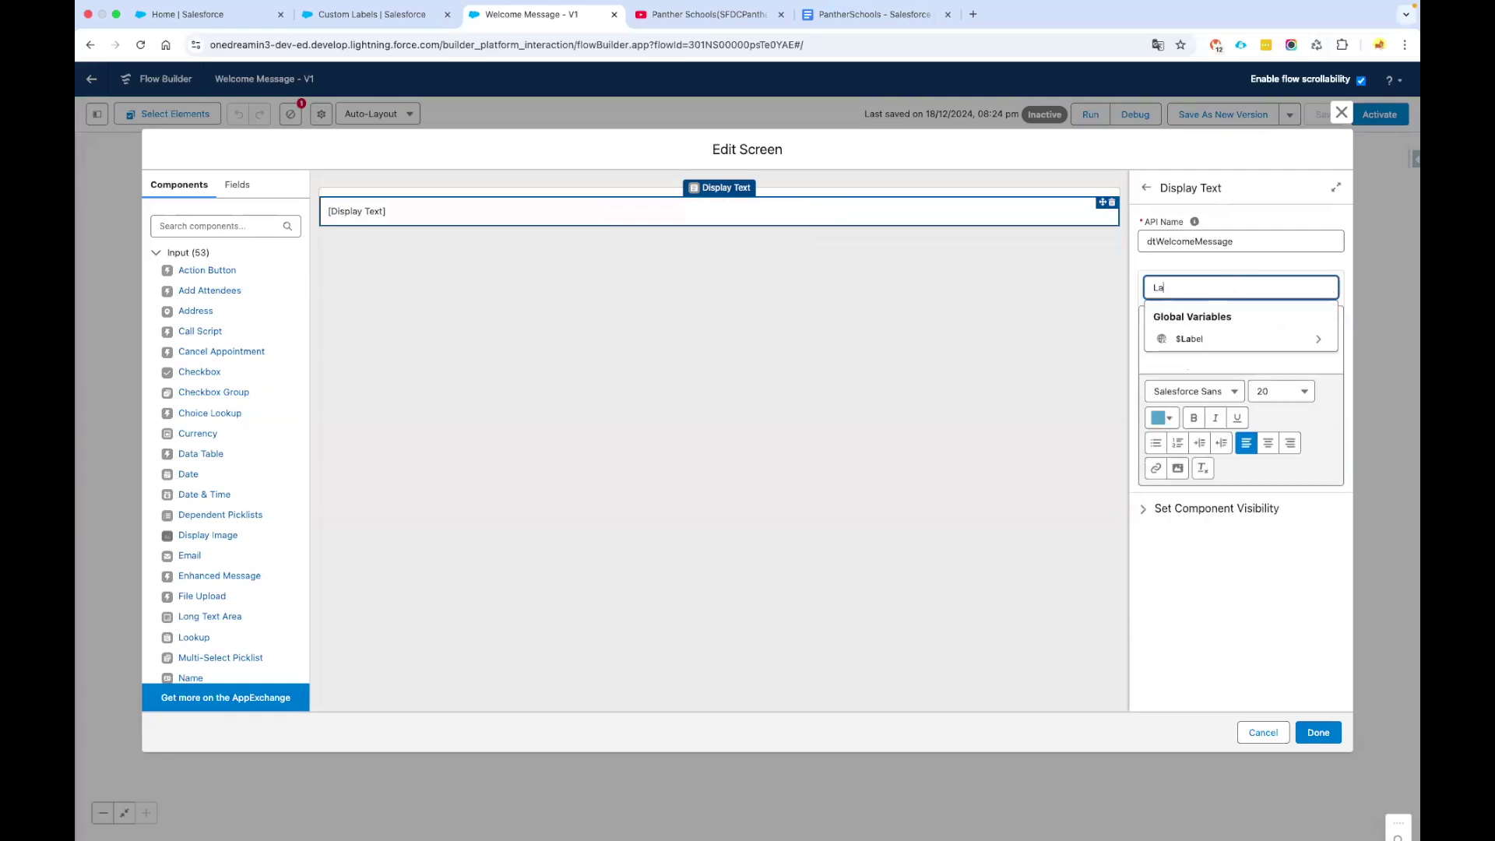
pyautogui.write('b')
pyautogui.click(1241, 339)
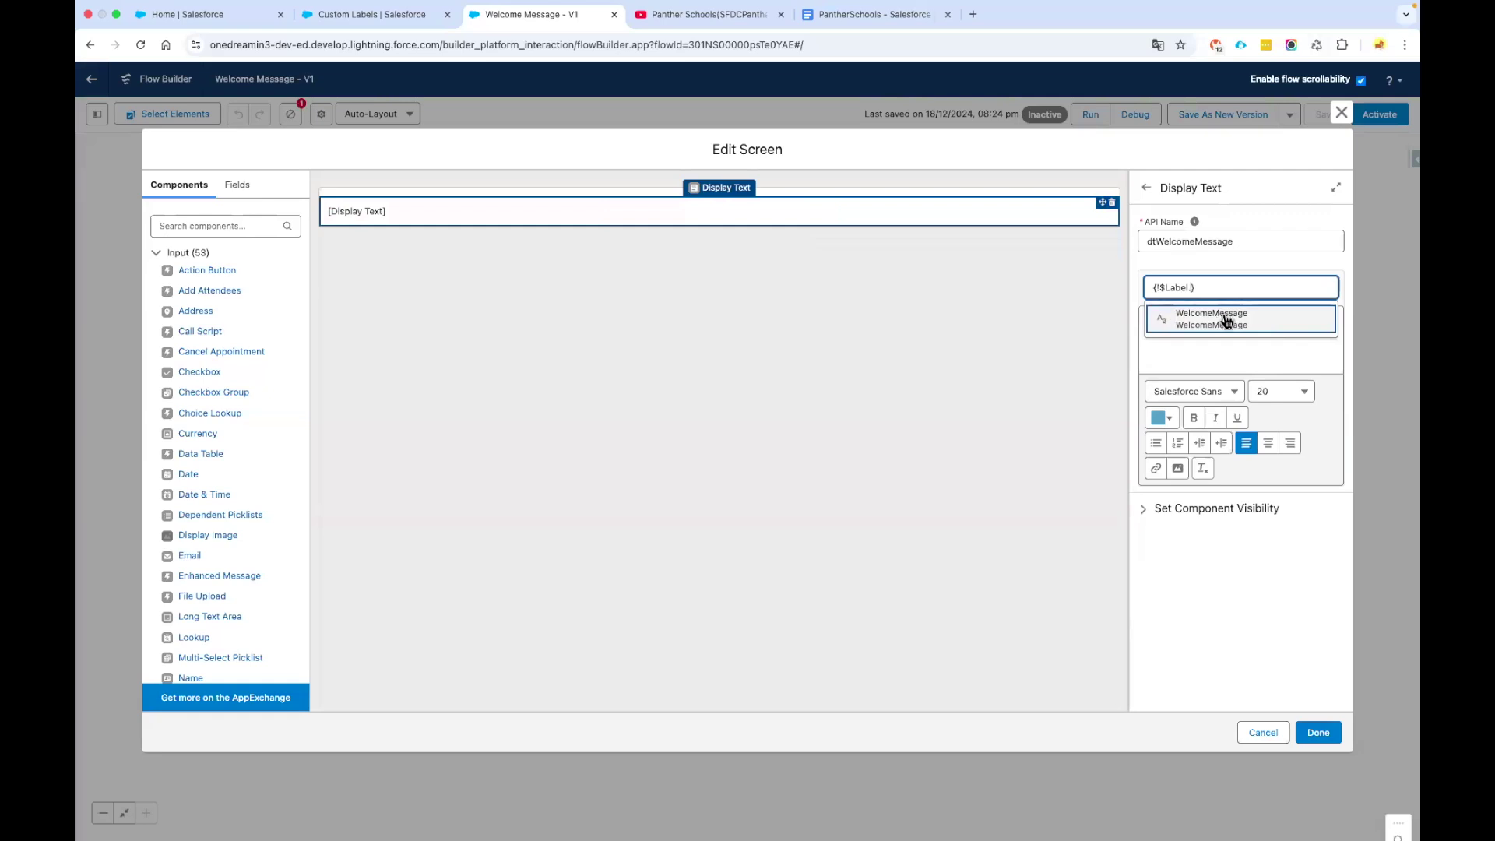
pyautogui.click(1220, 320)
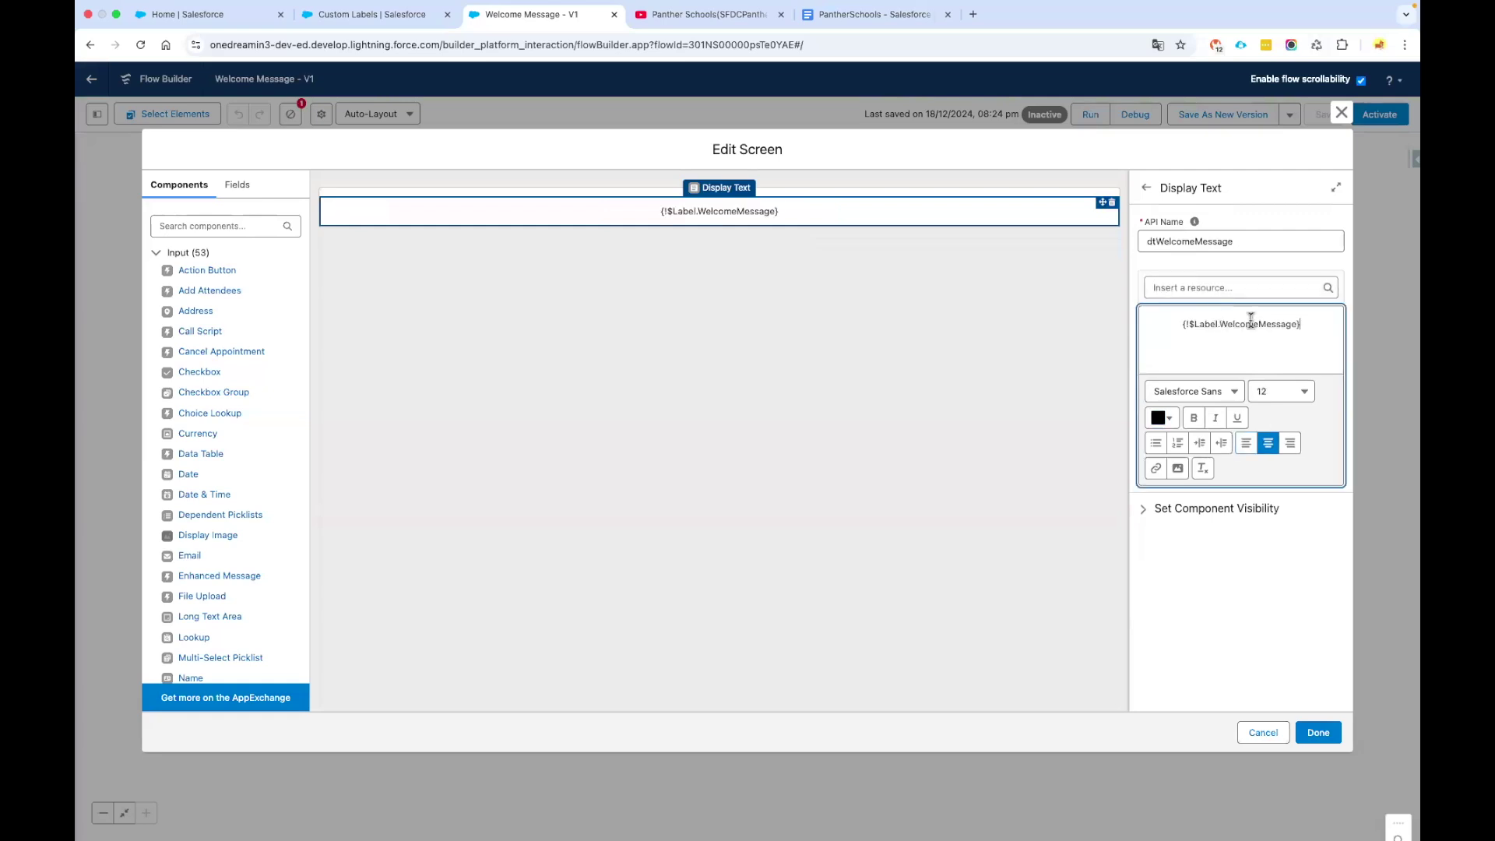
# - Format the label reference in the Display Text component with font size 24 and blue text colour #1D2EE1
pyautogui.moveTo(1299, 322); pyautogui.dragTo(1179, 317)
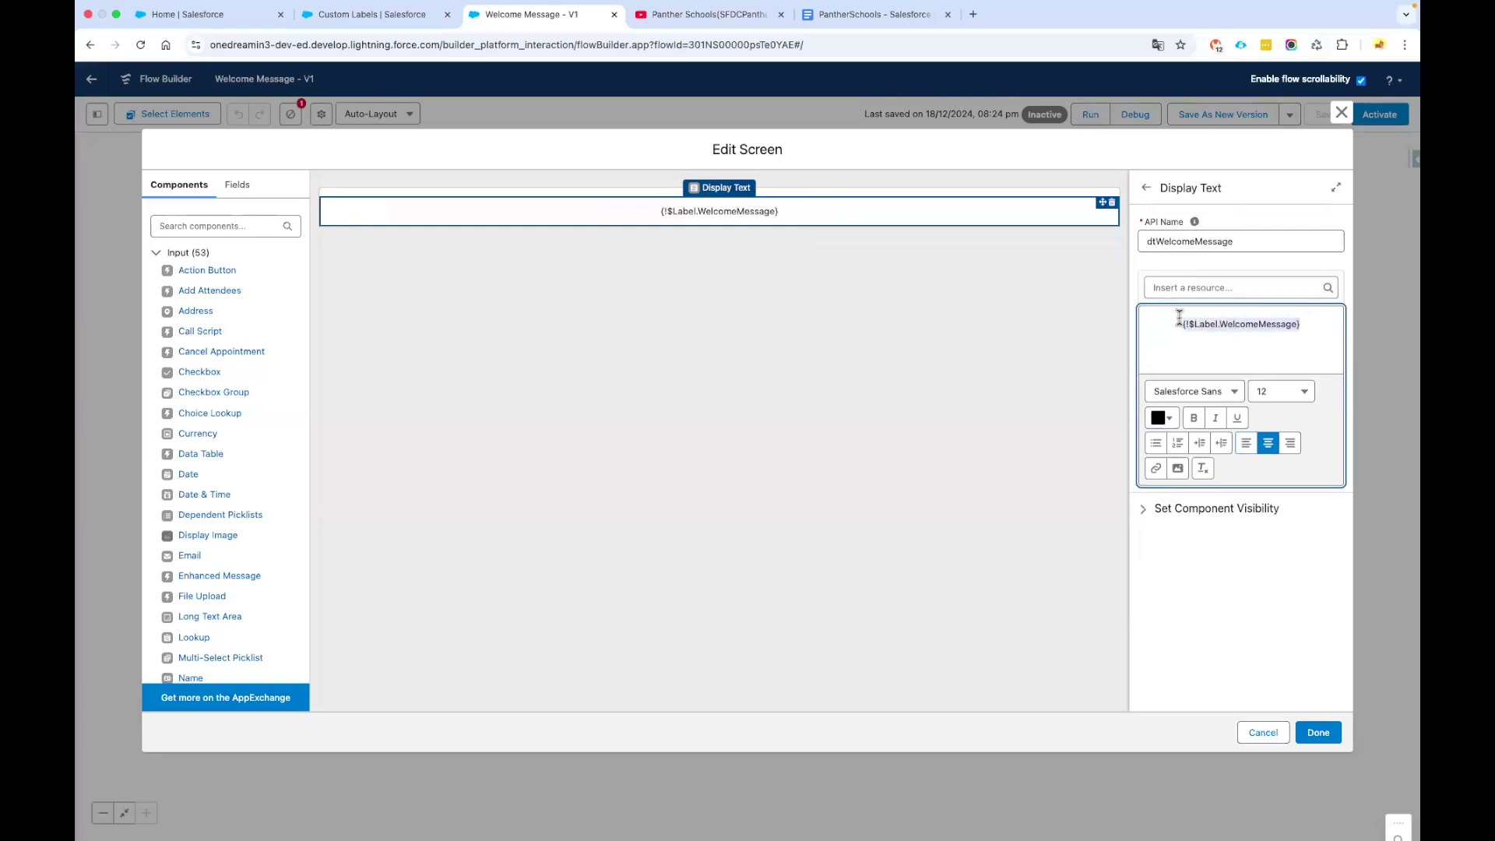
pyautogui.click(1281, 393)
pyautogui.scroll(-2, 1253, 498)
pyautogui.click(1214, 545)
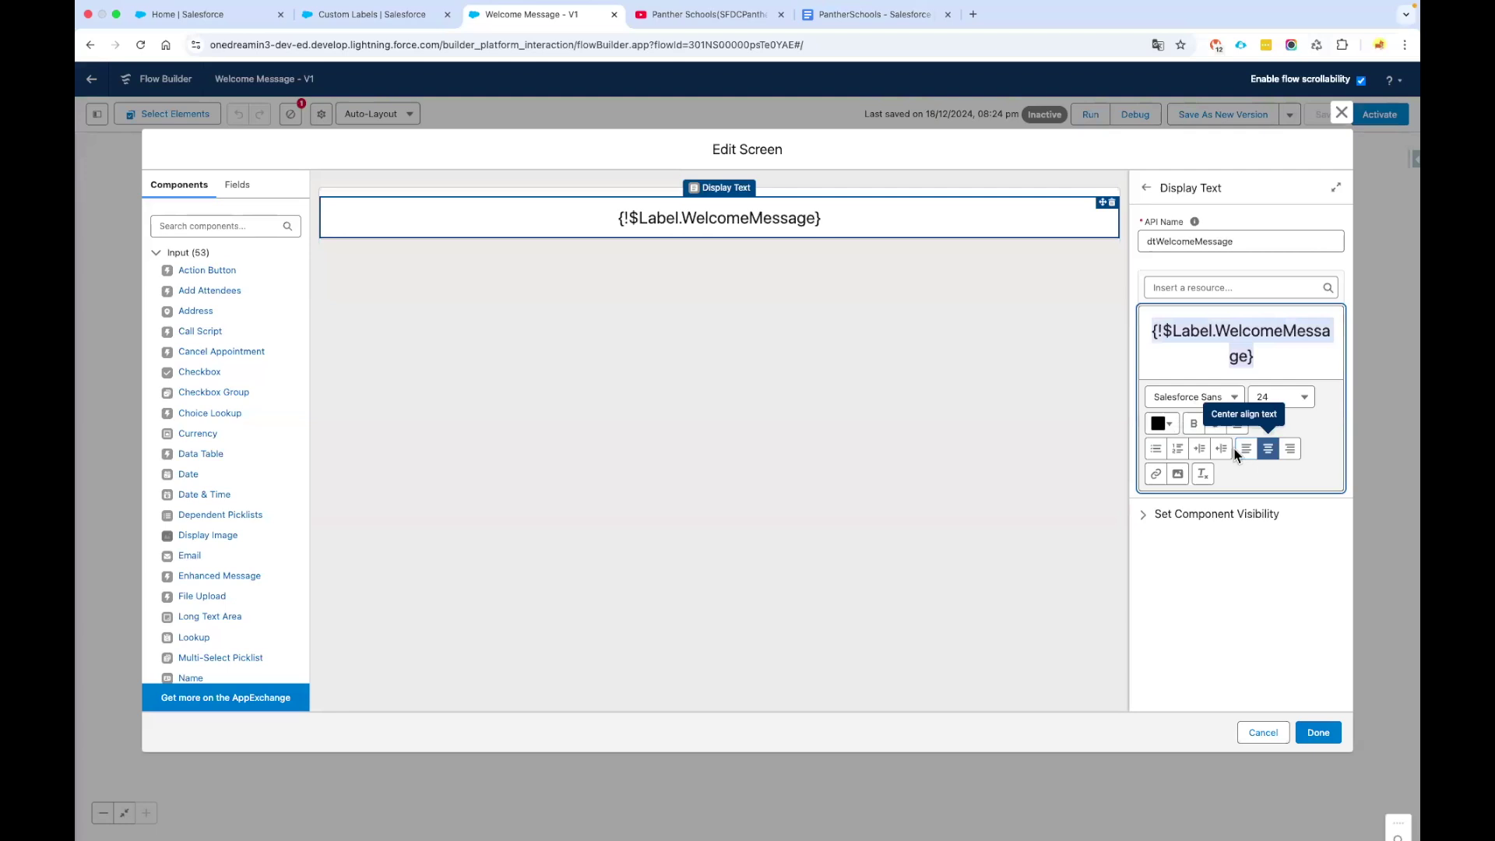
pyautogui.click(1160, 423)
pyautogui.click(1234, 518)
pyautogui.click(1279, 463)
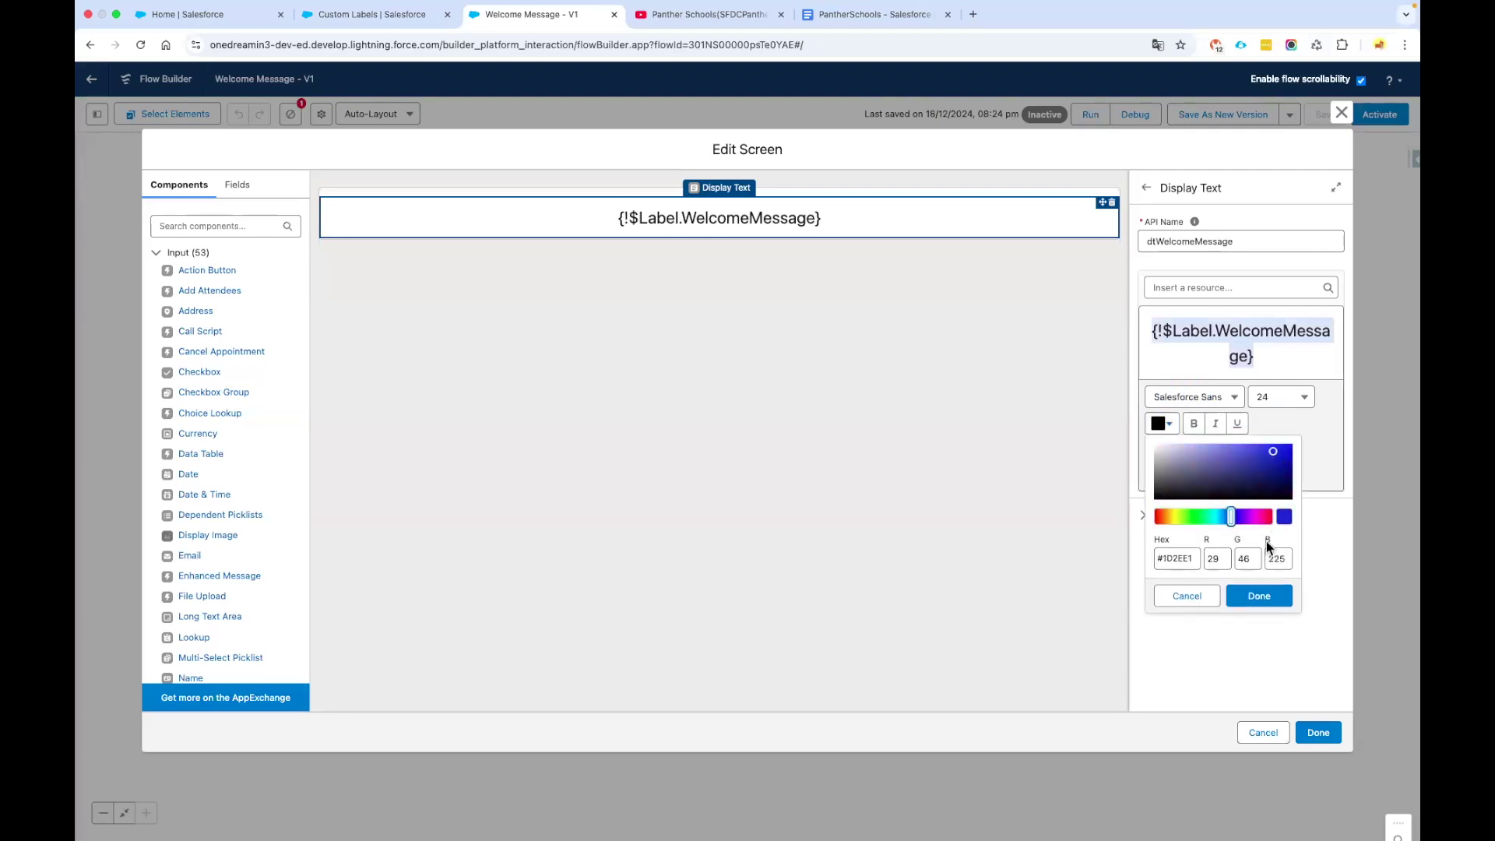
pyautogui.click(1259, 595)
# - Apply the Welcome message screen's changes and save the flow
pyautogui.moveTo(1285, 367); pyautogui.dragTo(1162, 331)
pyautogui.click(1319, 732)
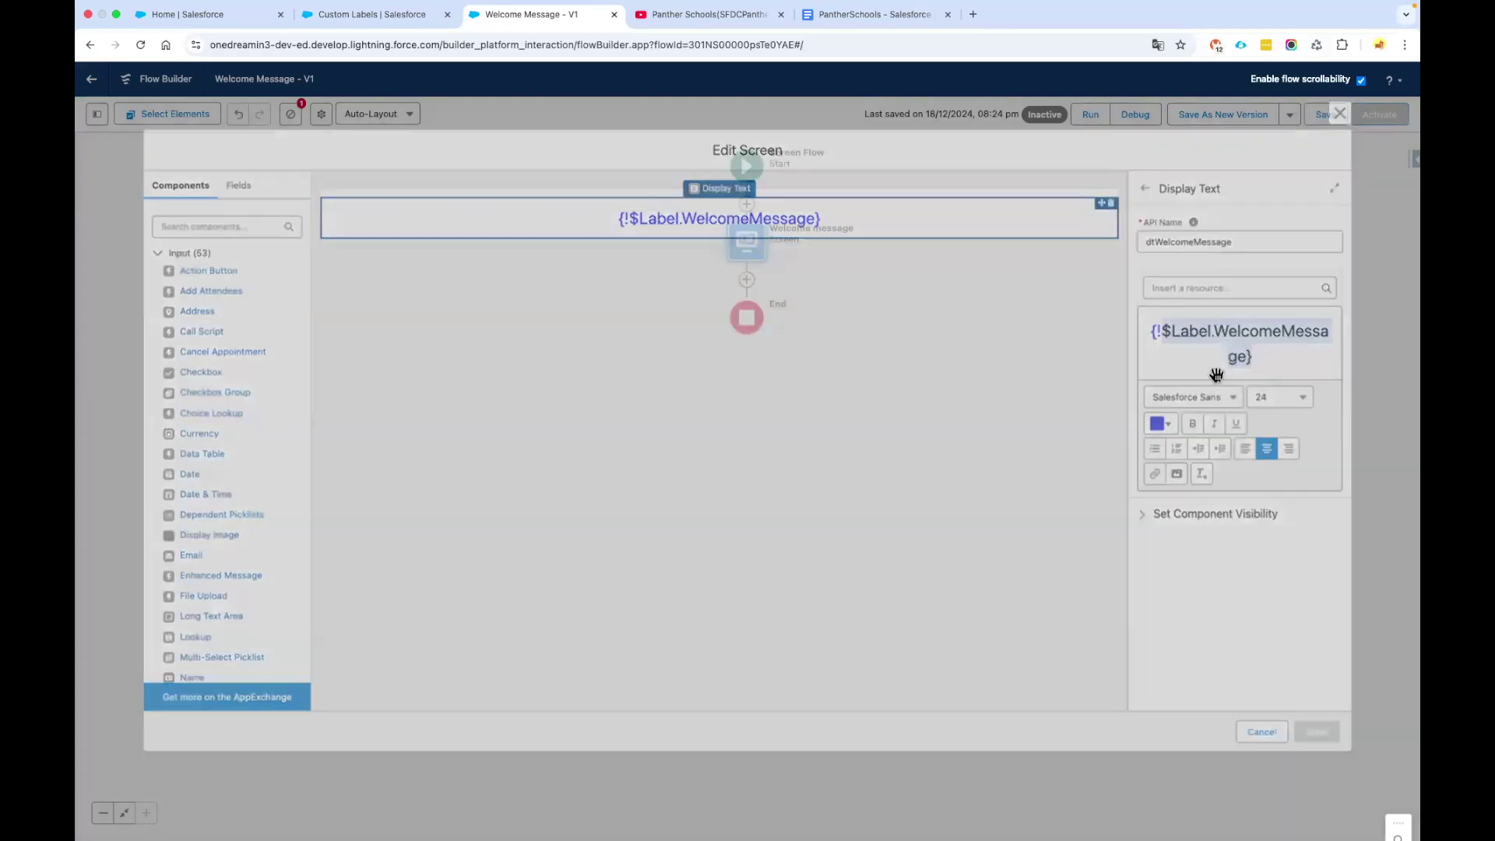
pyautogui.click(1326, 115)
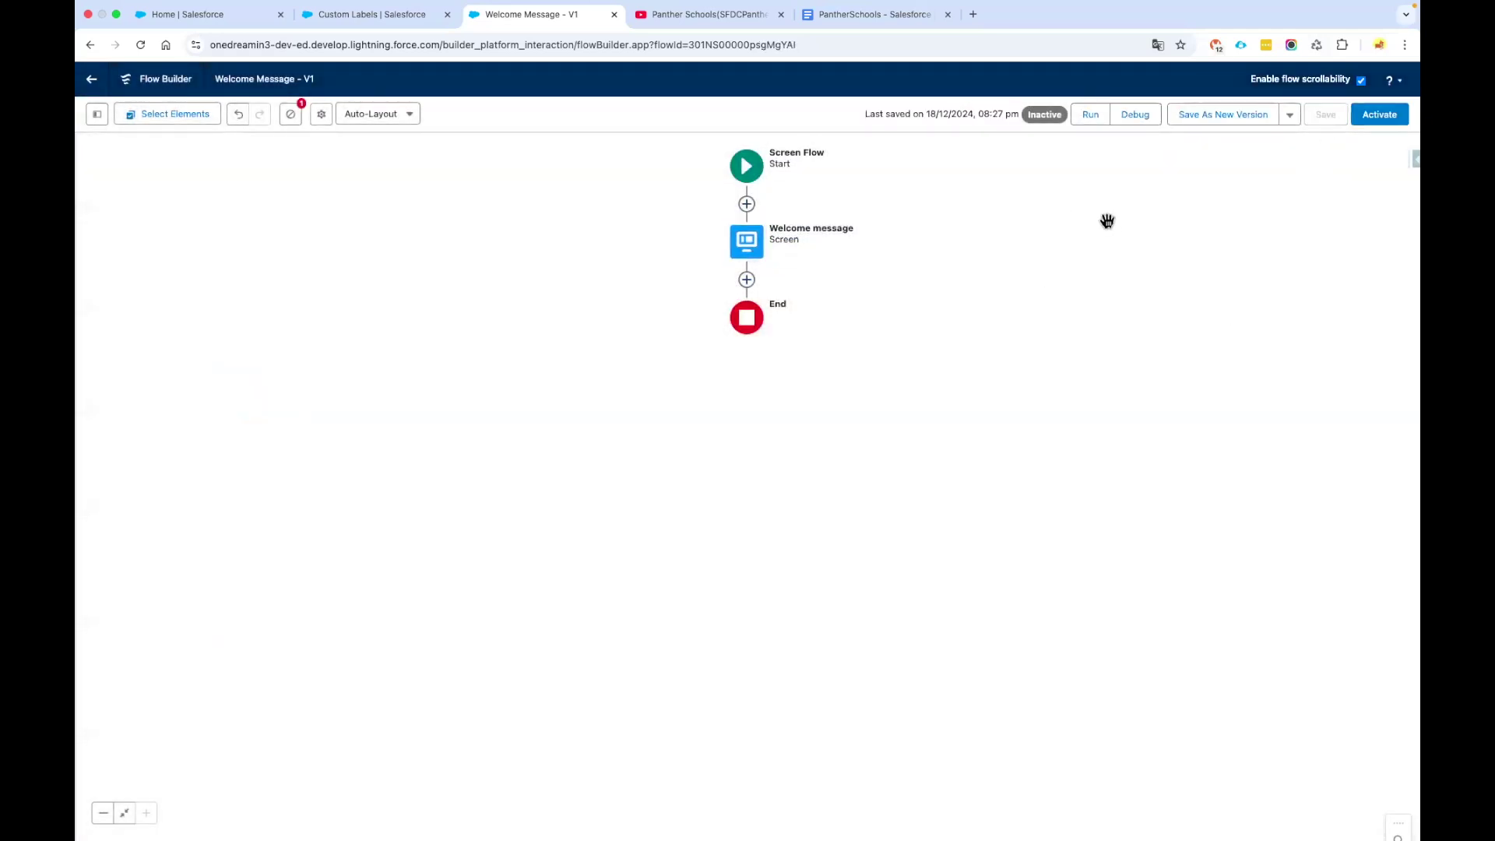
# - Debug the saved flow with the default options and check the message rendered from the custom label
pyautogui.click(1134, 115)
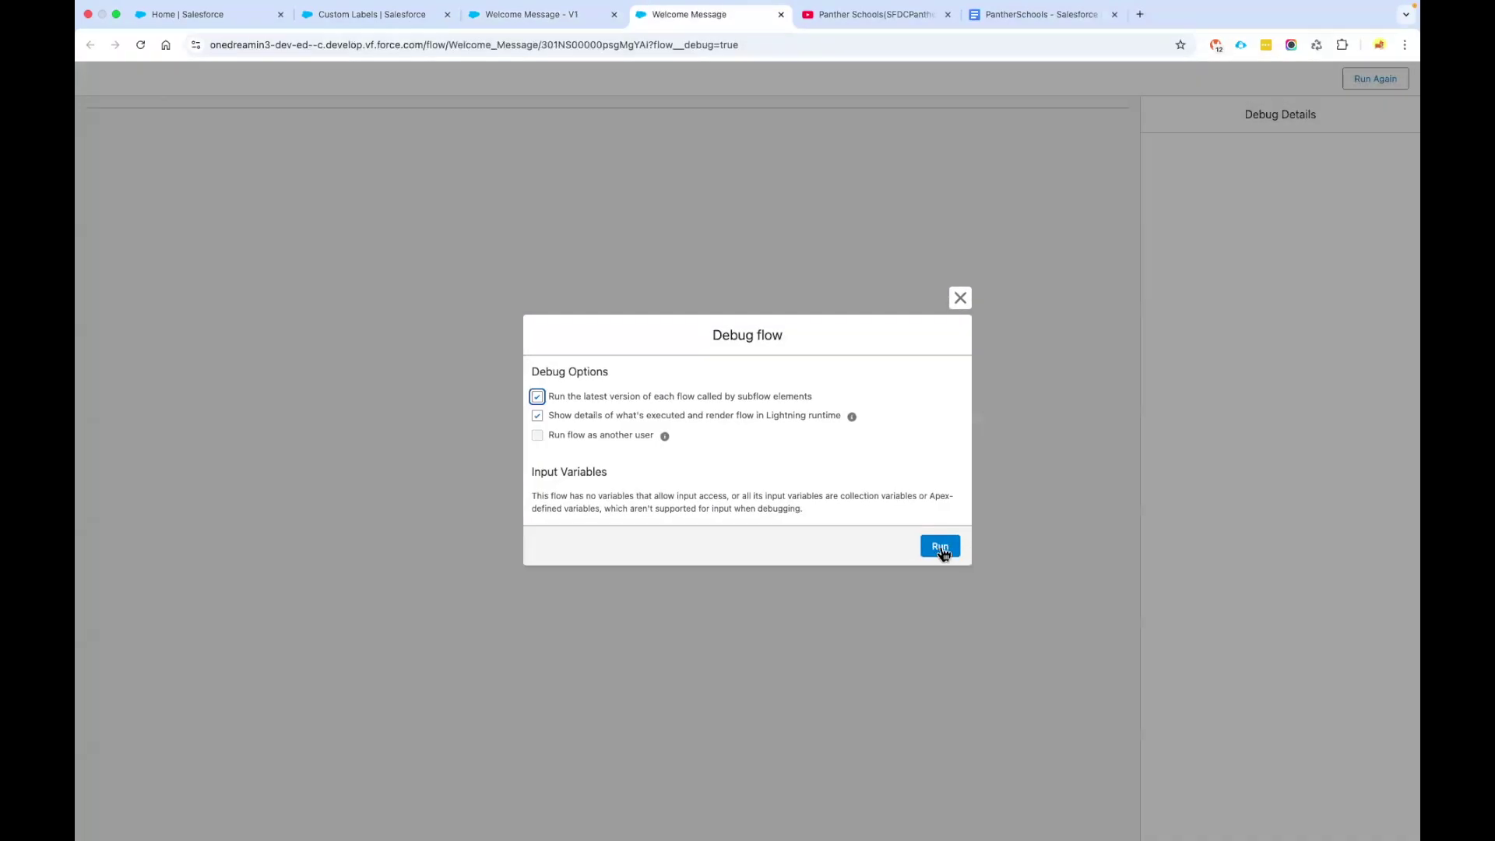
pyautogui.click(939, 544)
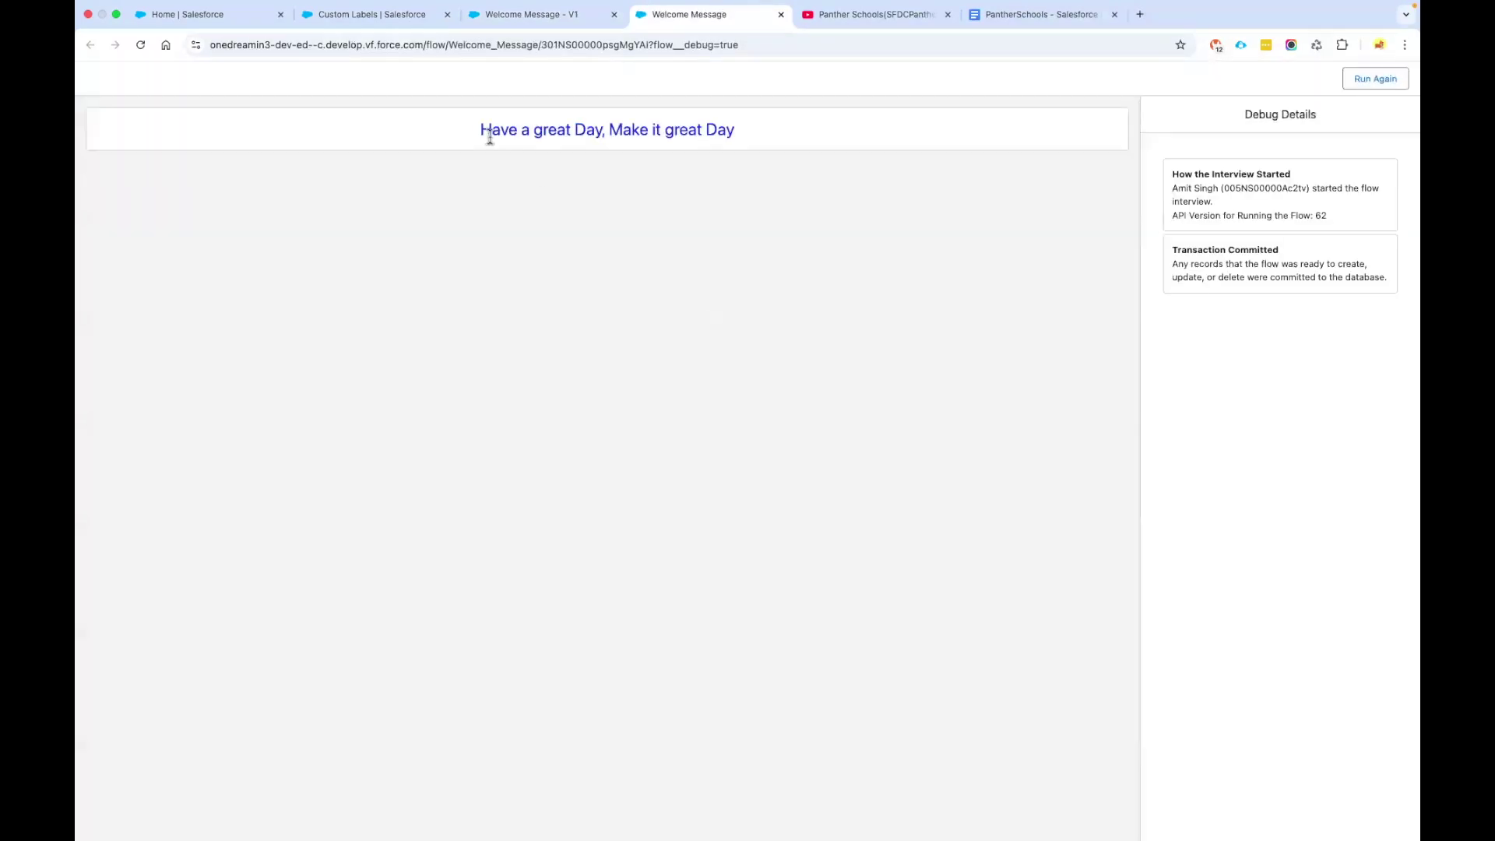
pyautogui.tripleClick(587, 134)
pyautogui.click(688, 217)
# - Change the WelcomeMessage custom label's value to "Some message" and save the label
pyautogui.click(364, 14)
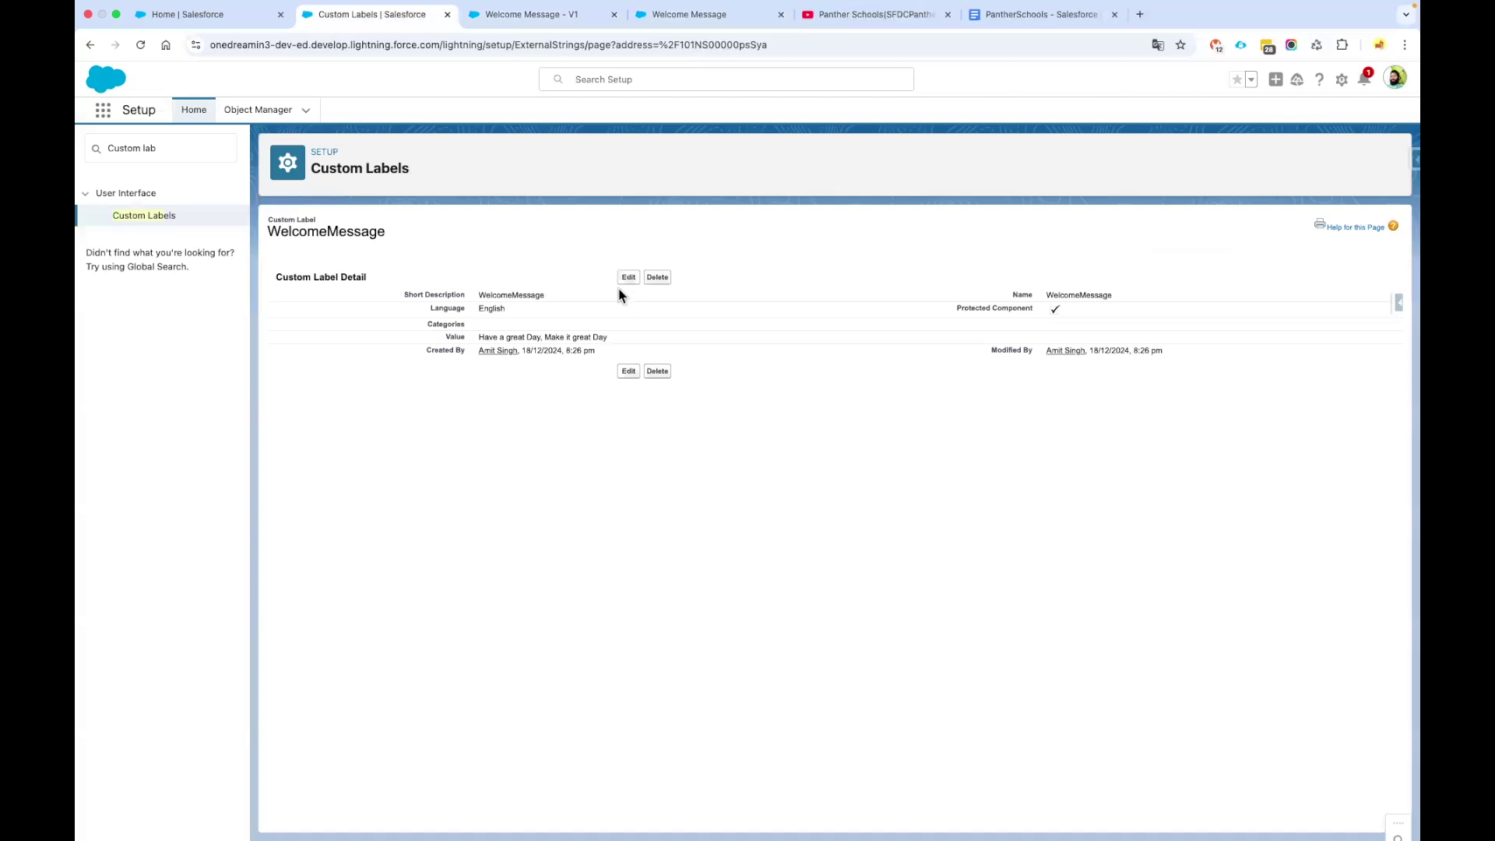
pyautogui.click(686, 15)
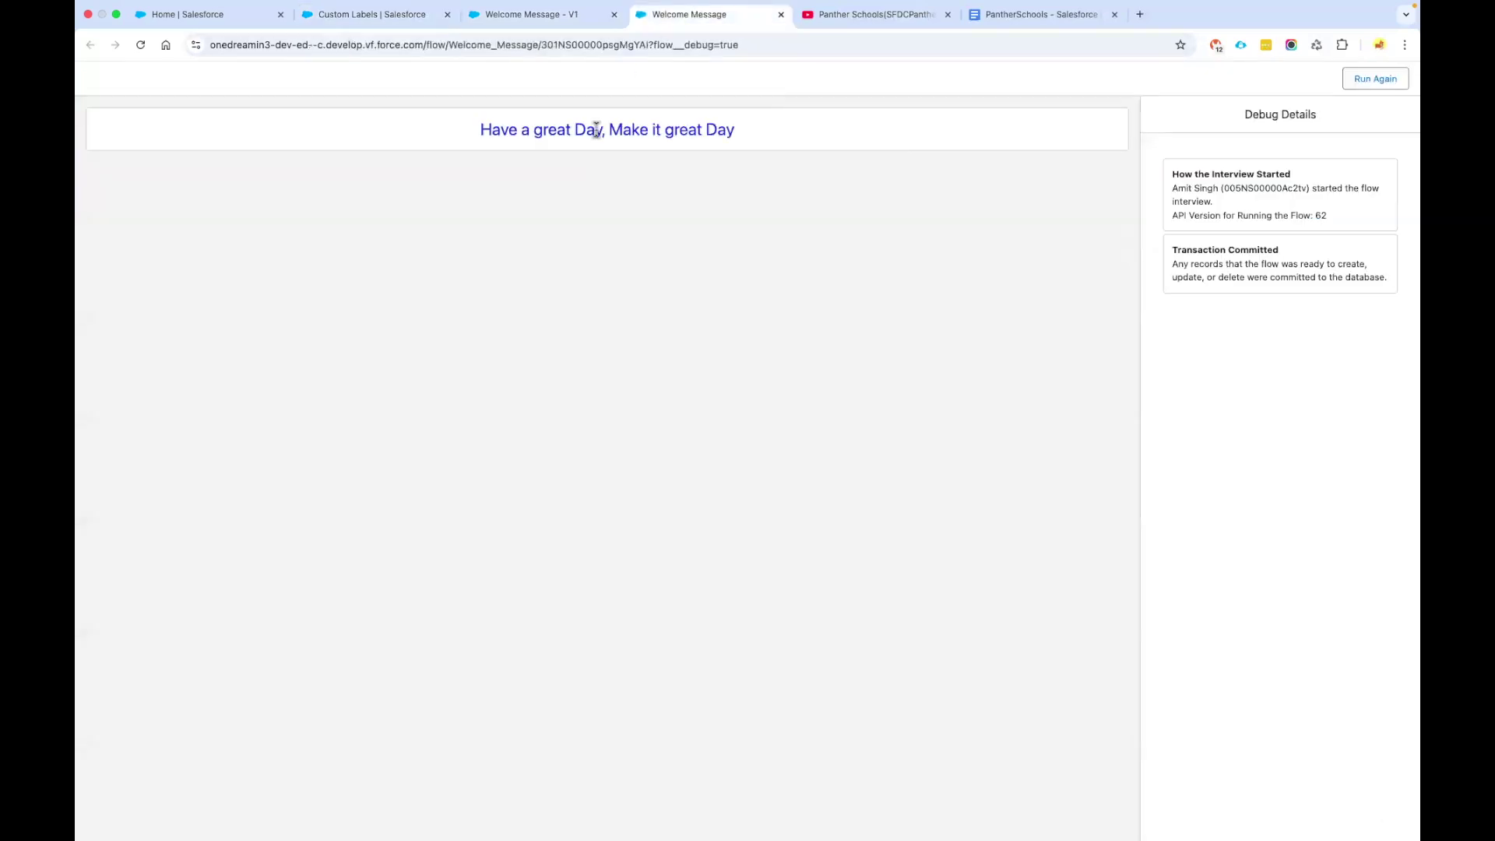
pyautogui.click(374, 15)
pyautogui.click(624, 280)
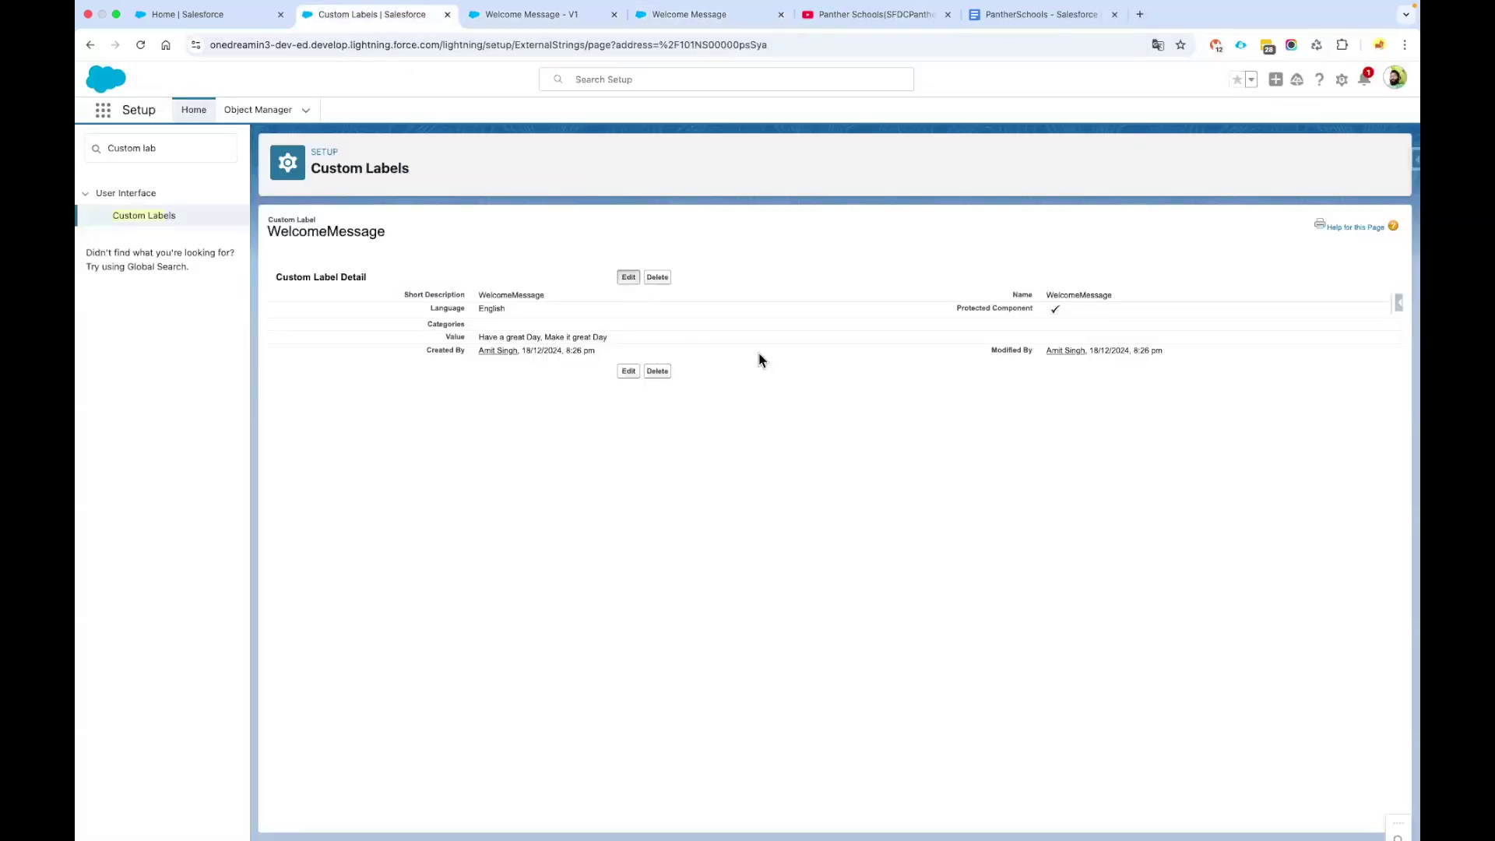
pyautogui.tripleClick(626, 348)
pyautogui.write('Some message')
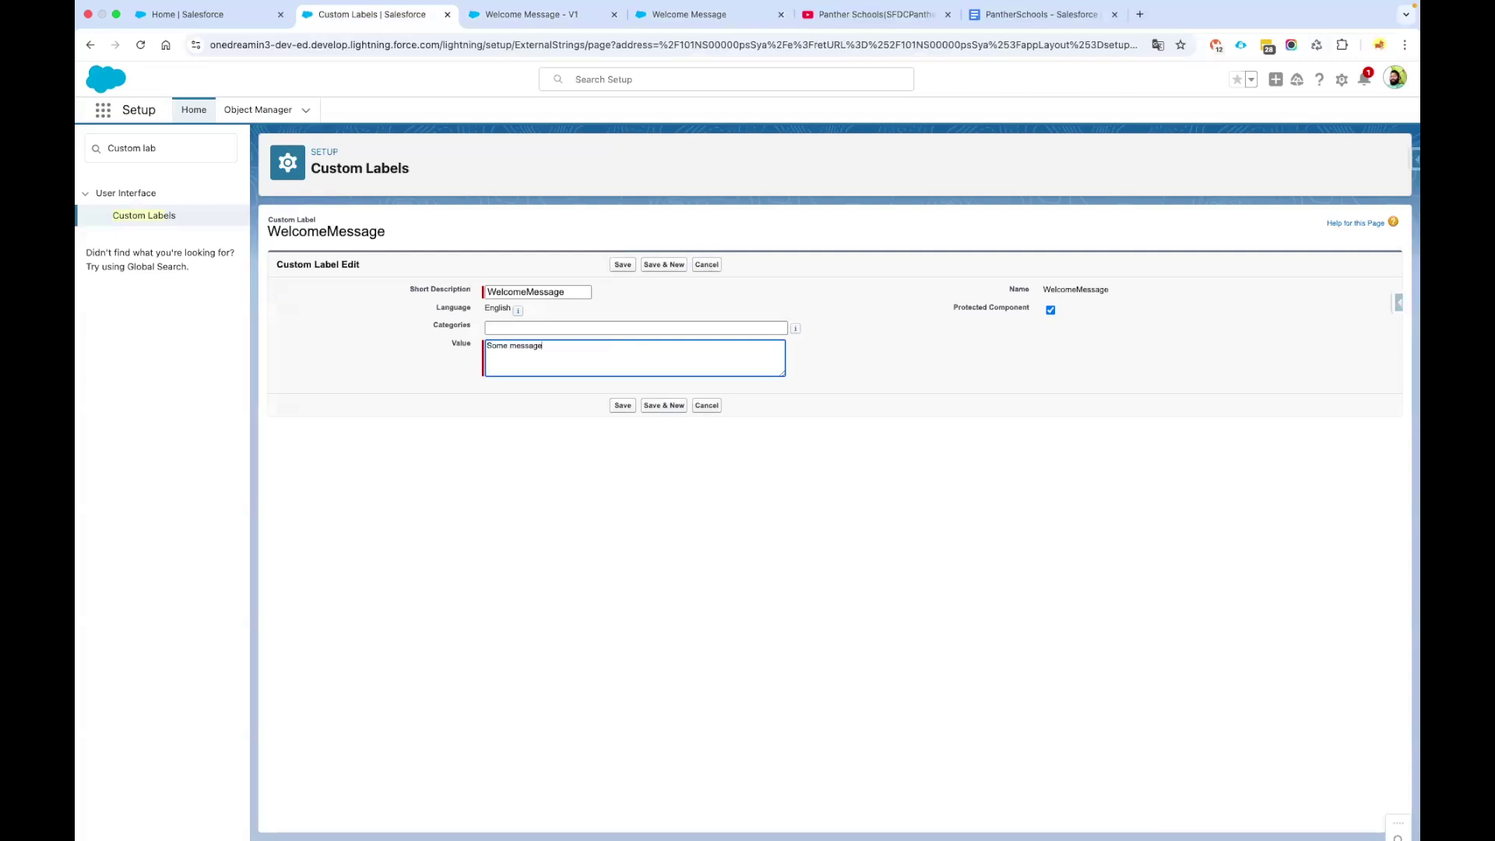
pyautogui.click(622, 265)
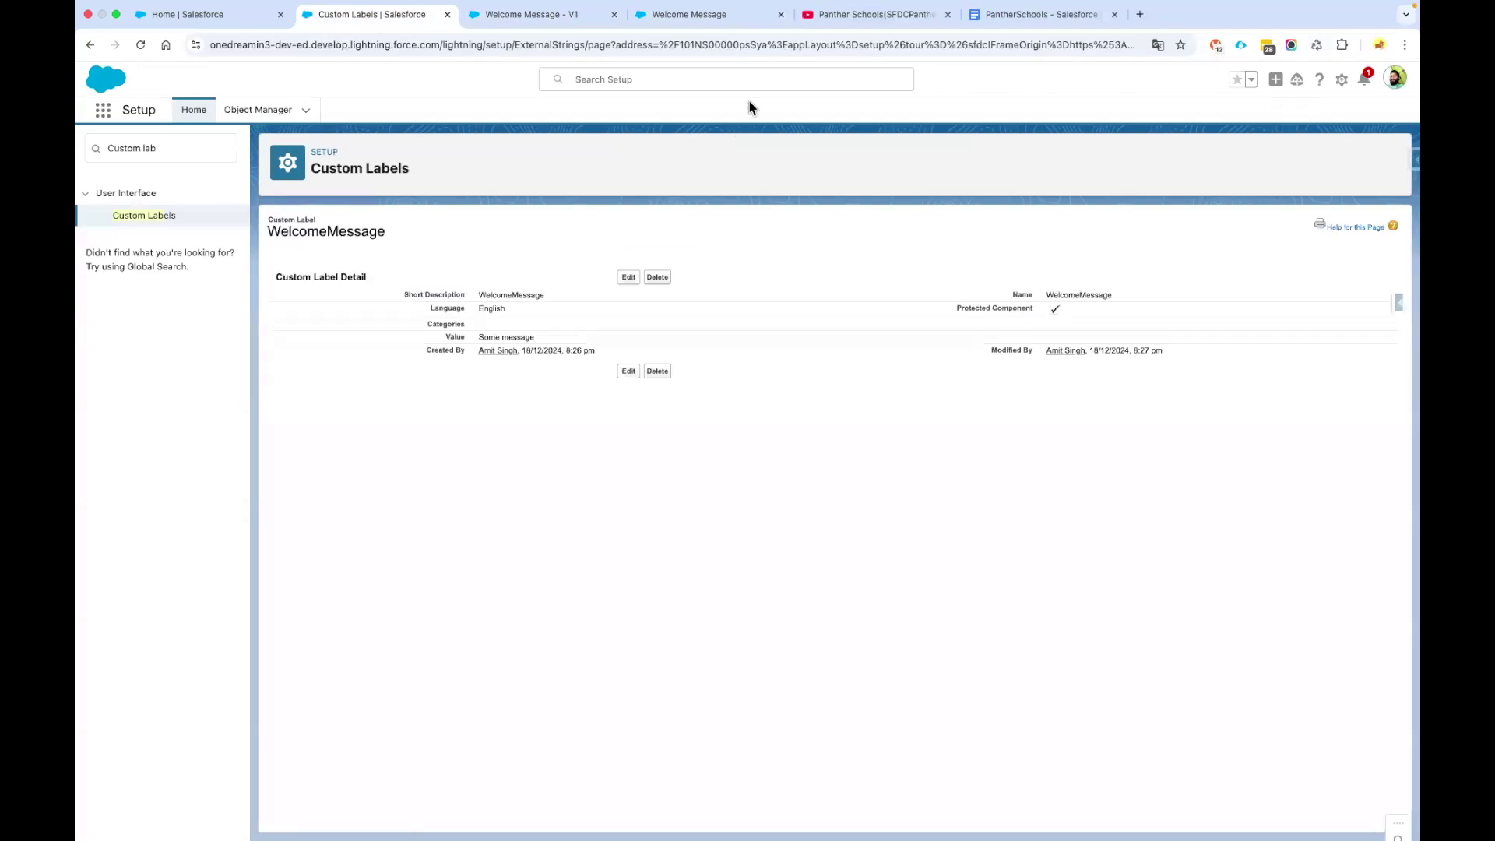
# - Rerun the Welcome Message flow's debug session and check the message it renders from the updated label
pyautogui.click(679, 15)
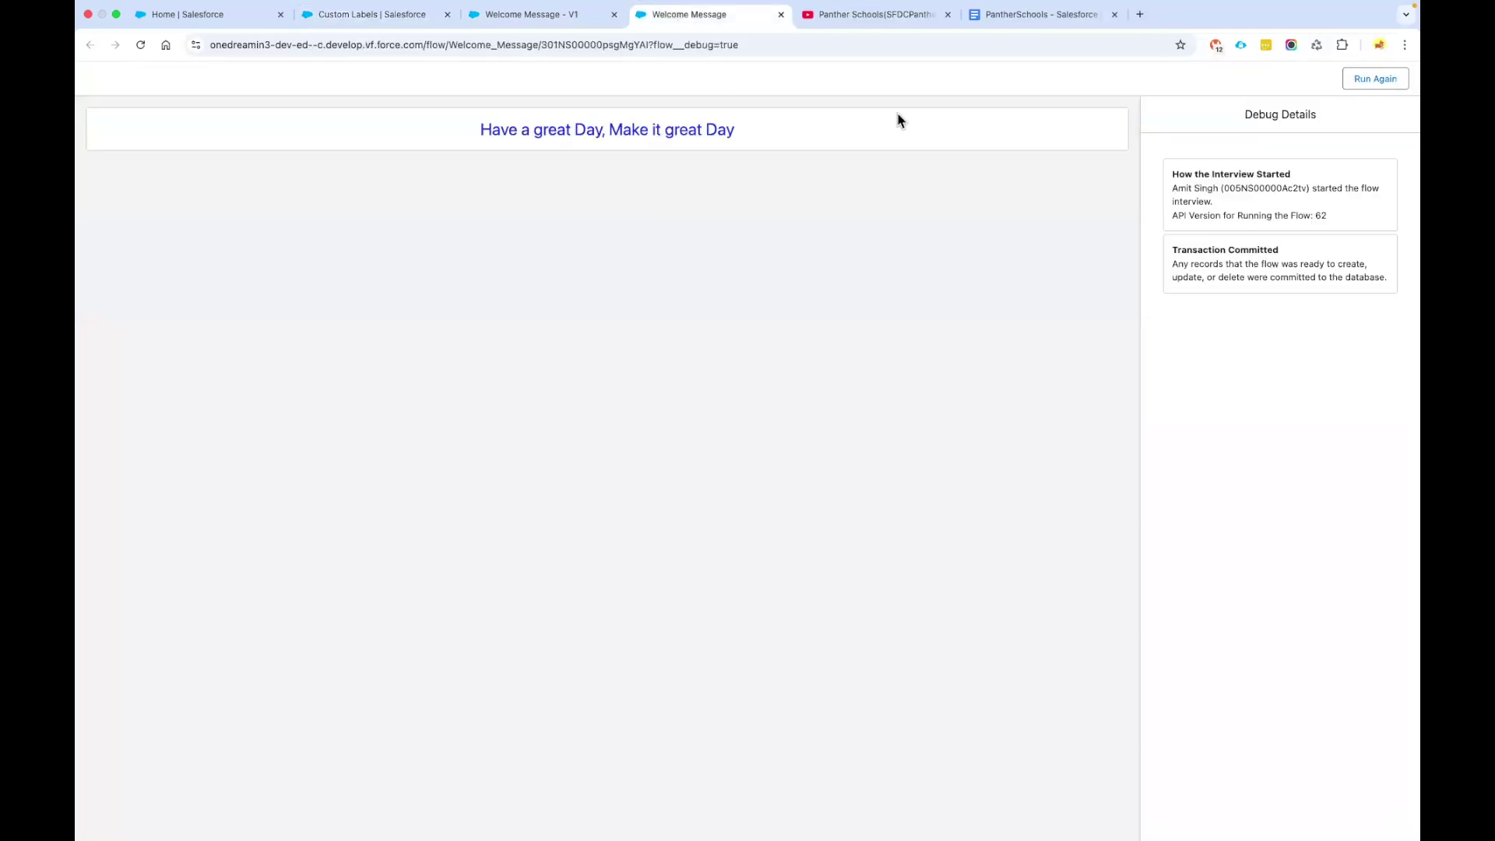
pyautogui.click(1365, 83)
pyautogui.moveTo(551, 120); pyautogui.dragTo(782, 149)
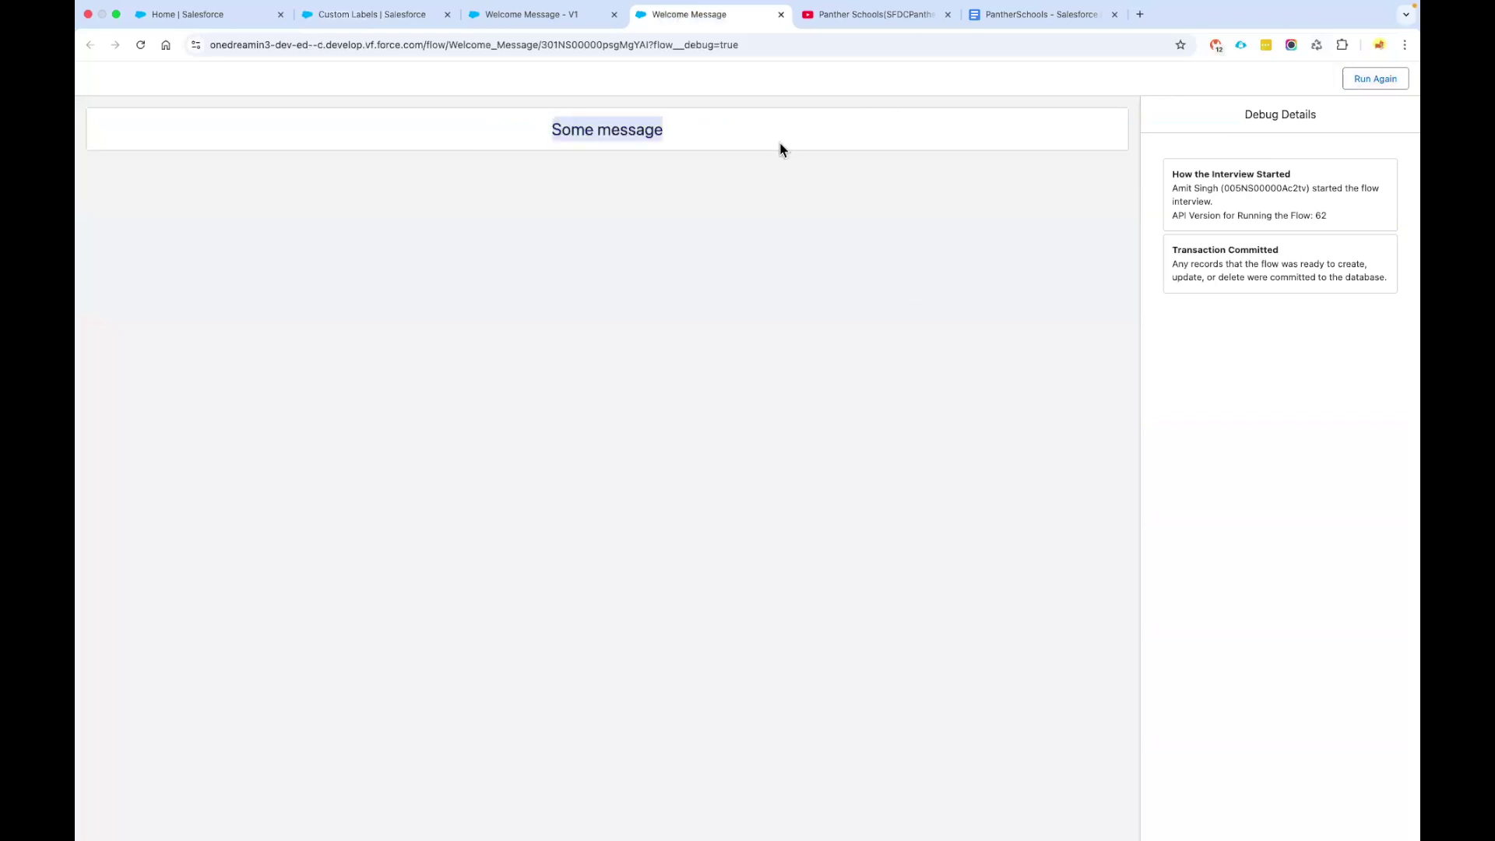
pyautogui.click(668, 239)
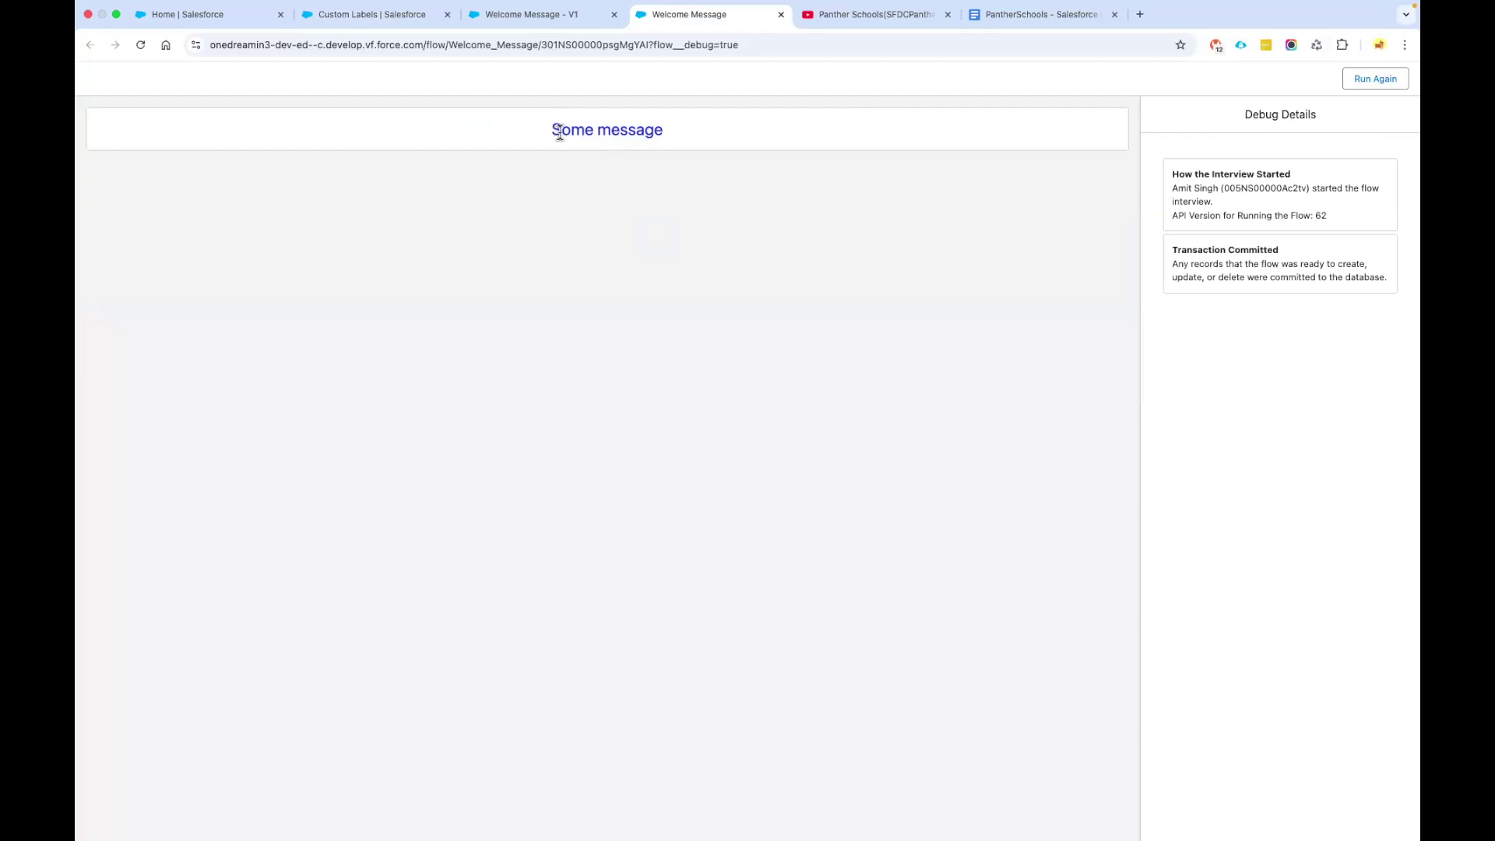
# - Return to the Welcome Message flow in Flow Builder and activate it
pyautogui.moveTo(559, 132); pyautogui.dragTo(601, 83)
pyautogui.click(545, 21)
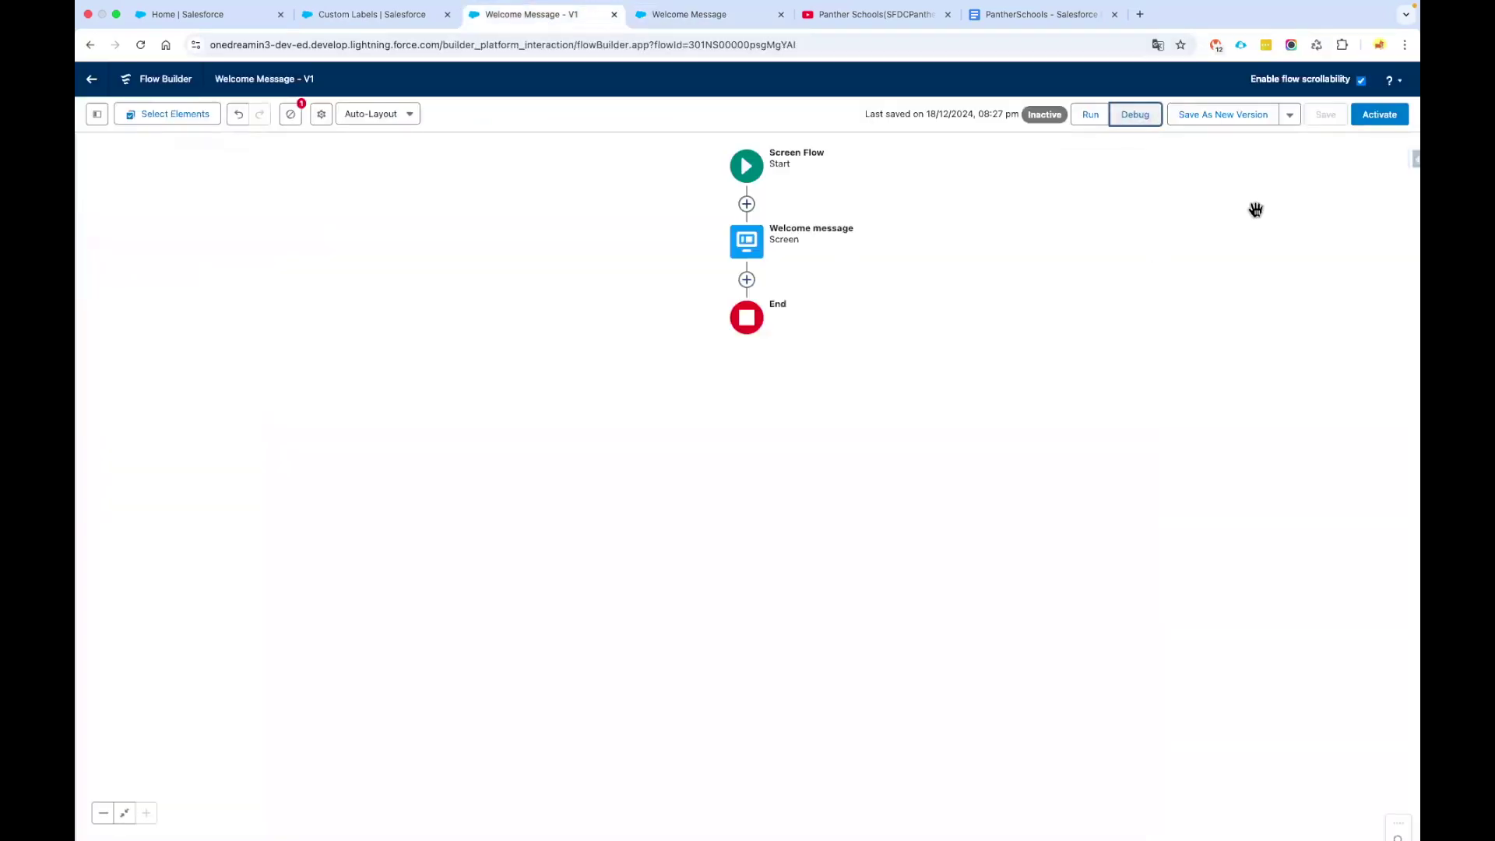
pyautogui.click(1386, 120)
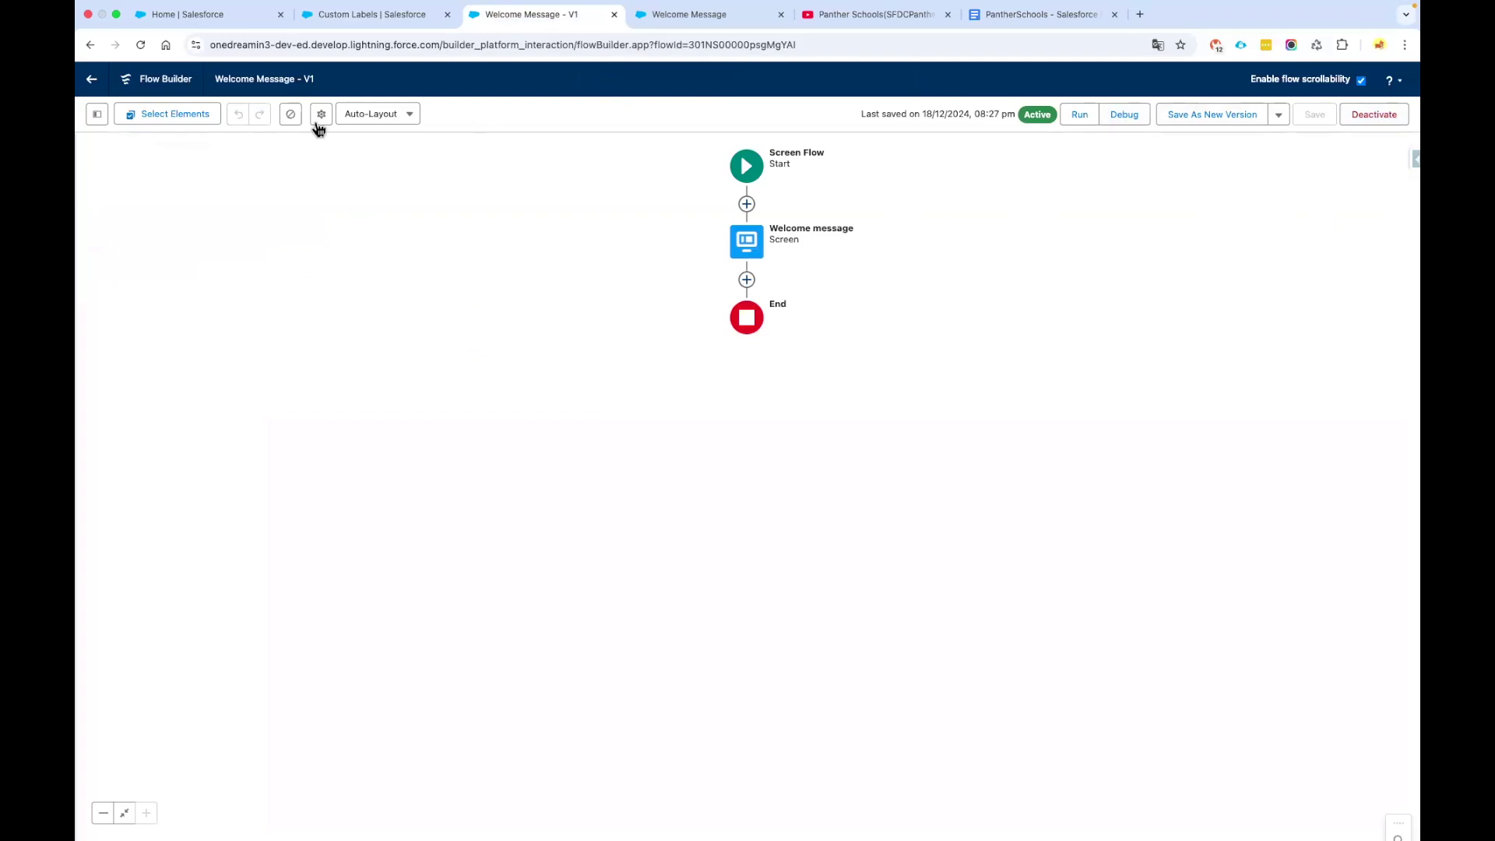
# - Open the Sales app's home page for editing in Lightning App Builder
pyautogui.click(200, 17)
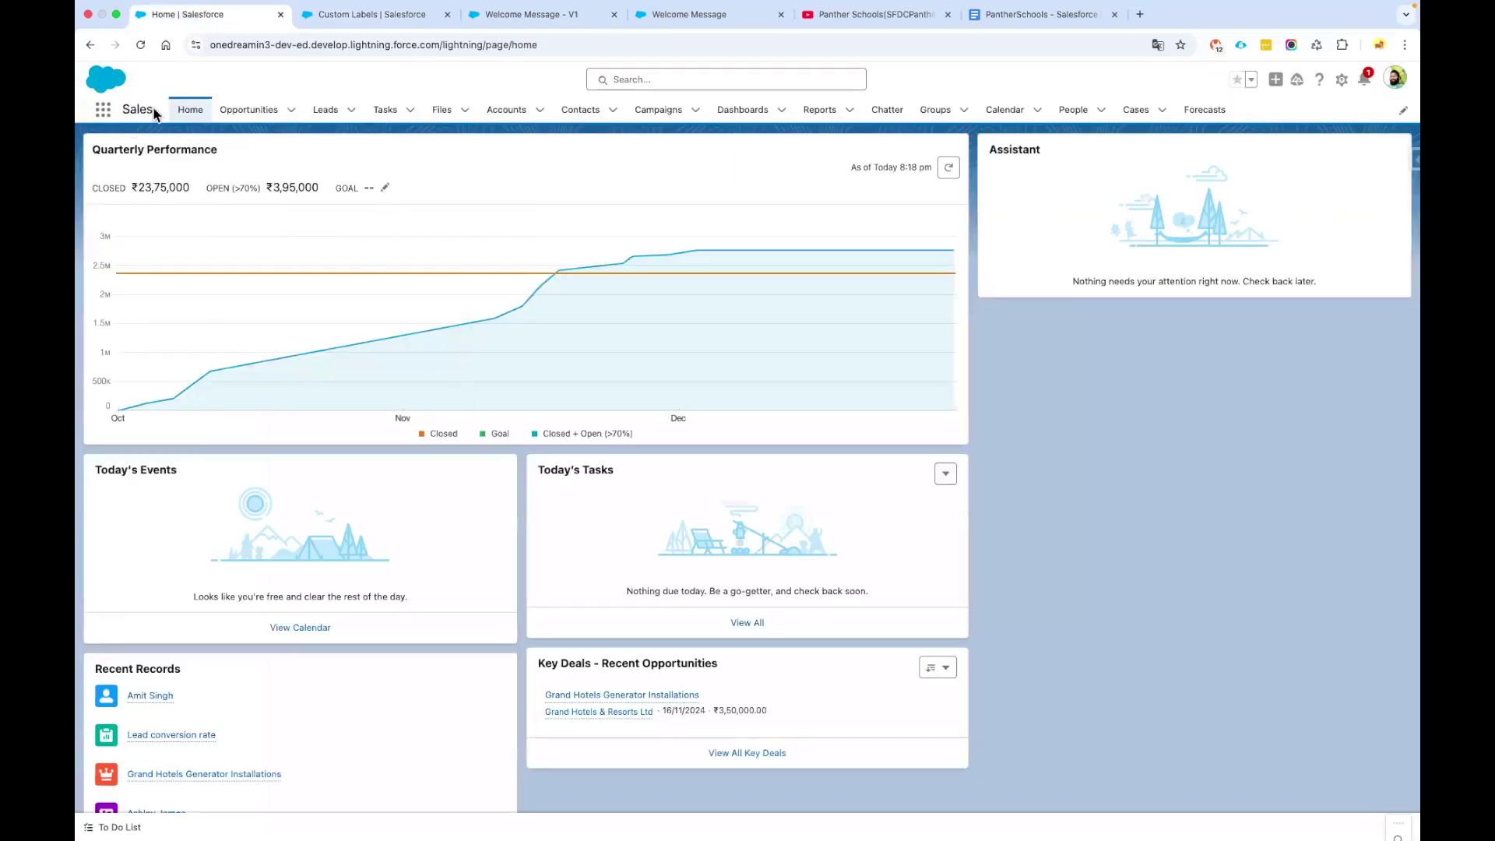
pyautogui.click(1342, 80)
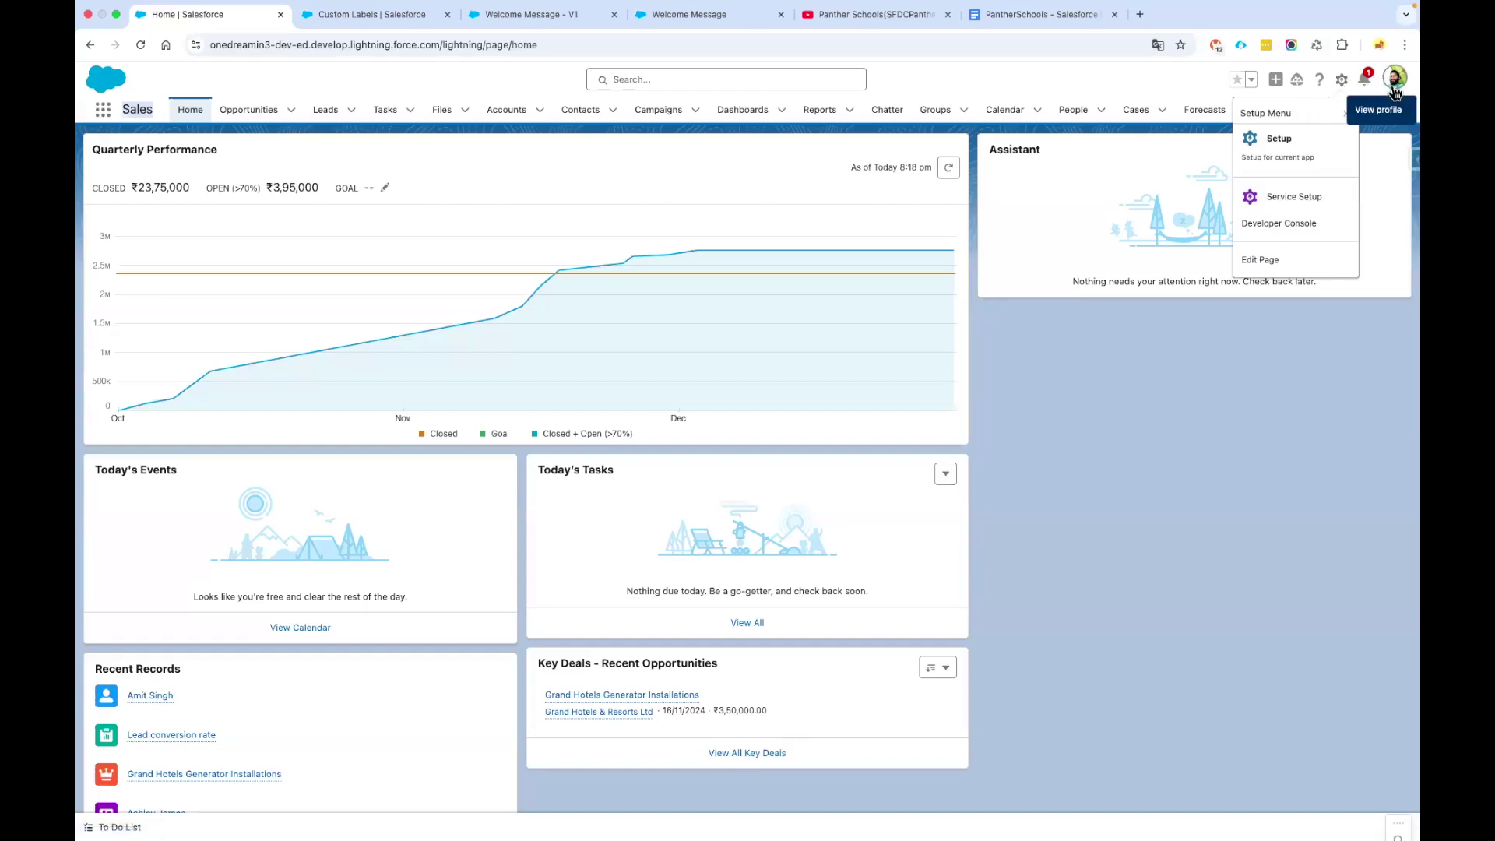
pyautogui.click(1271, 264)
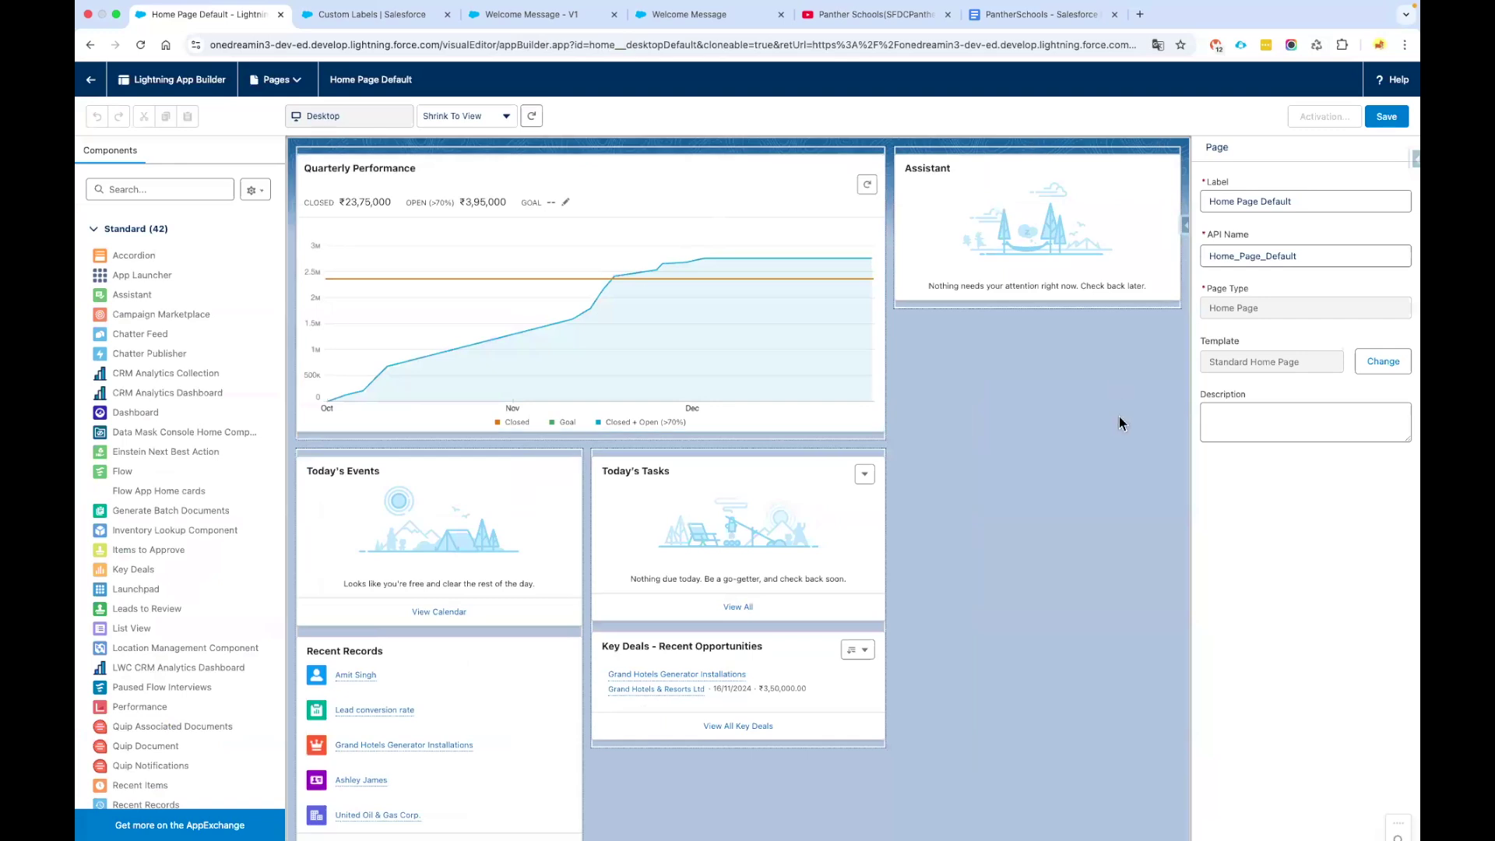
pyautogui.click(446, 475)
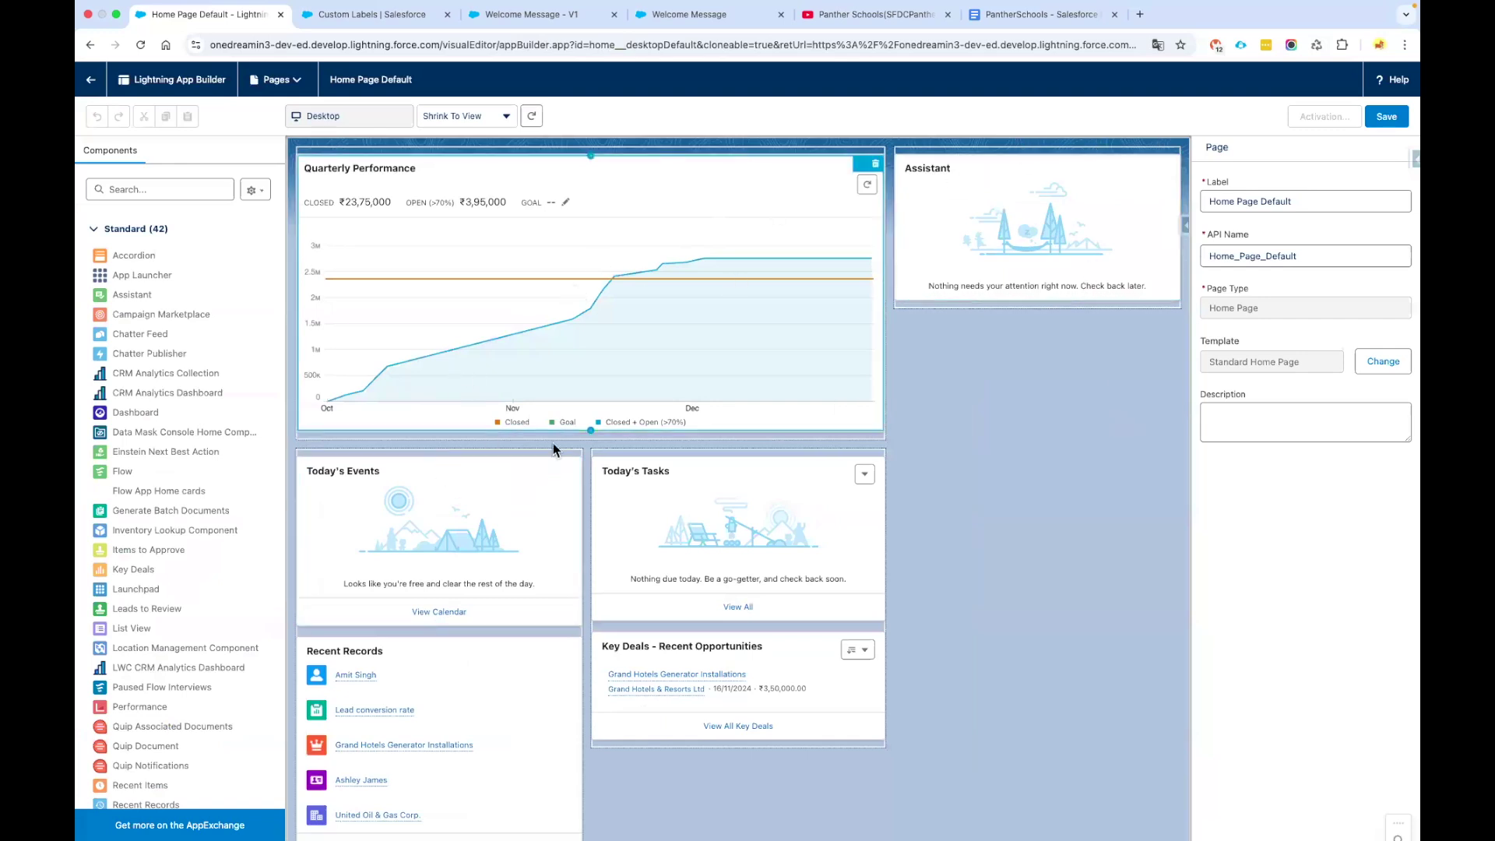
pyautogui.click(849, 473)
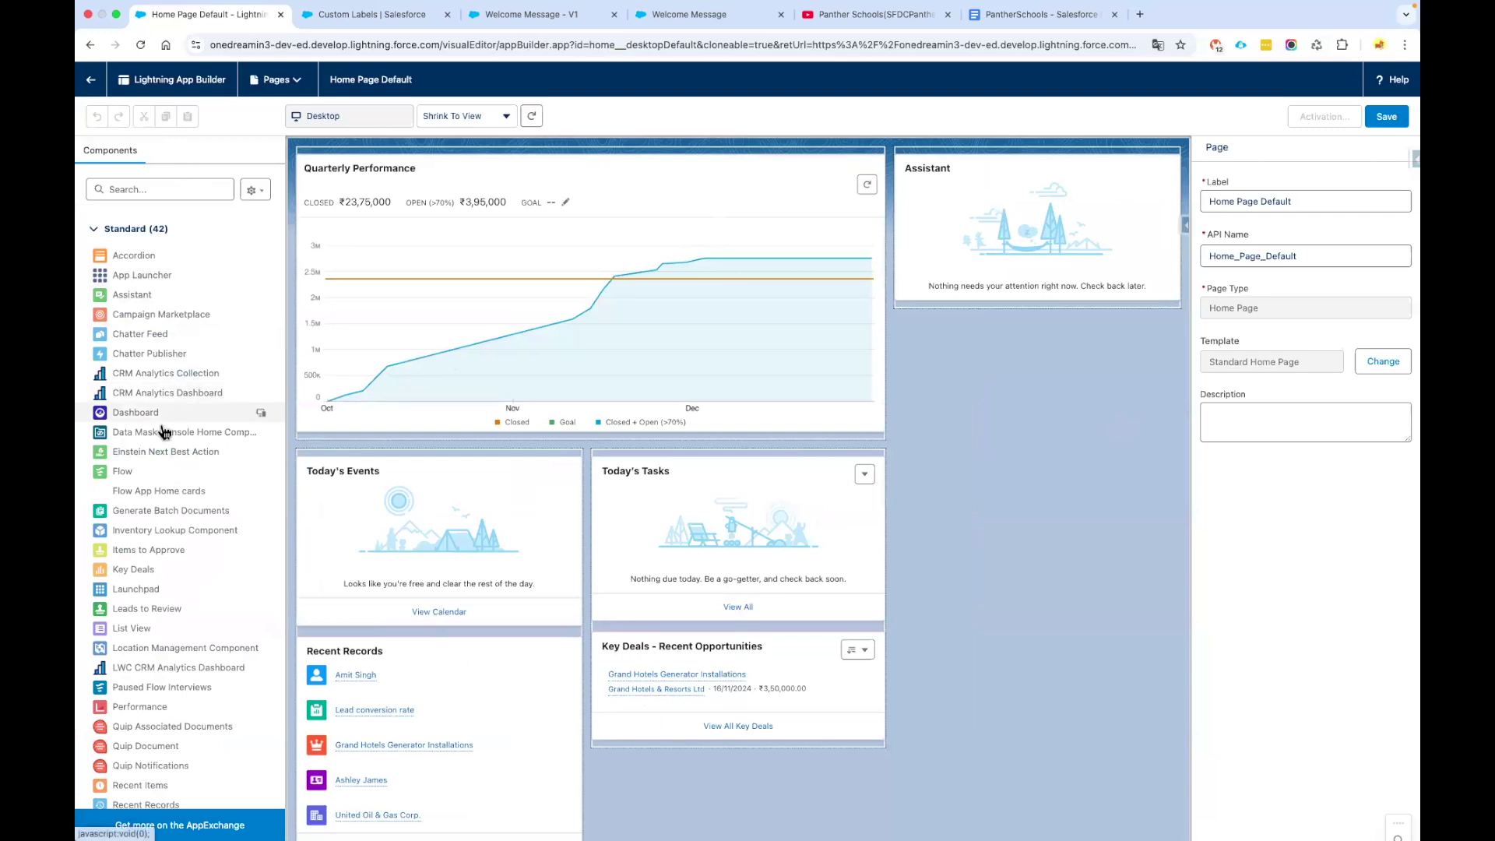
pyautogui.scroll(-5, 166, 481)
pyautogui.scroll(5, 166, 481)
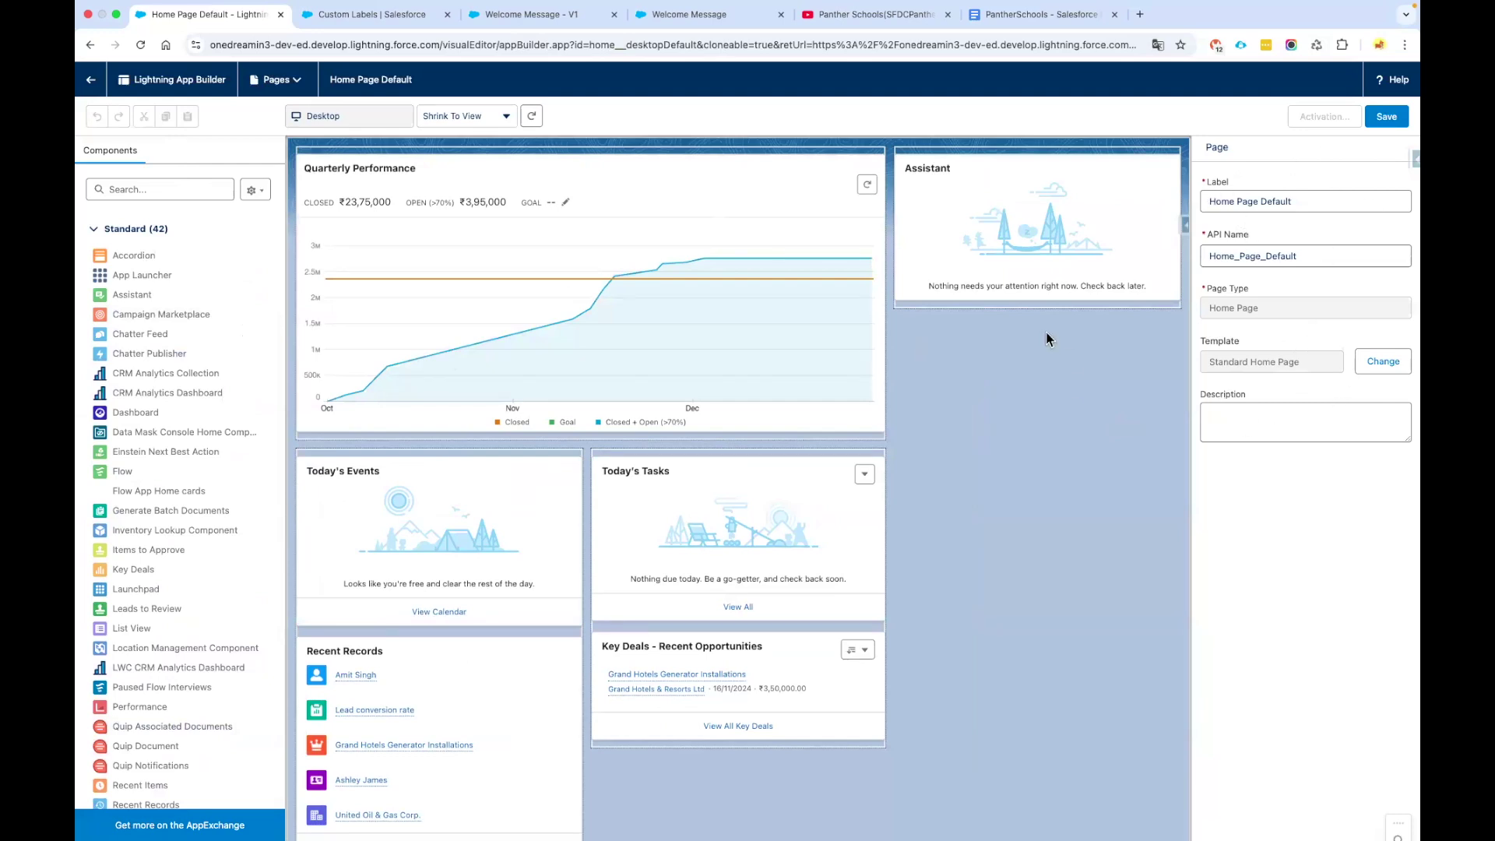
pyautogui.click(985, 204)
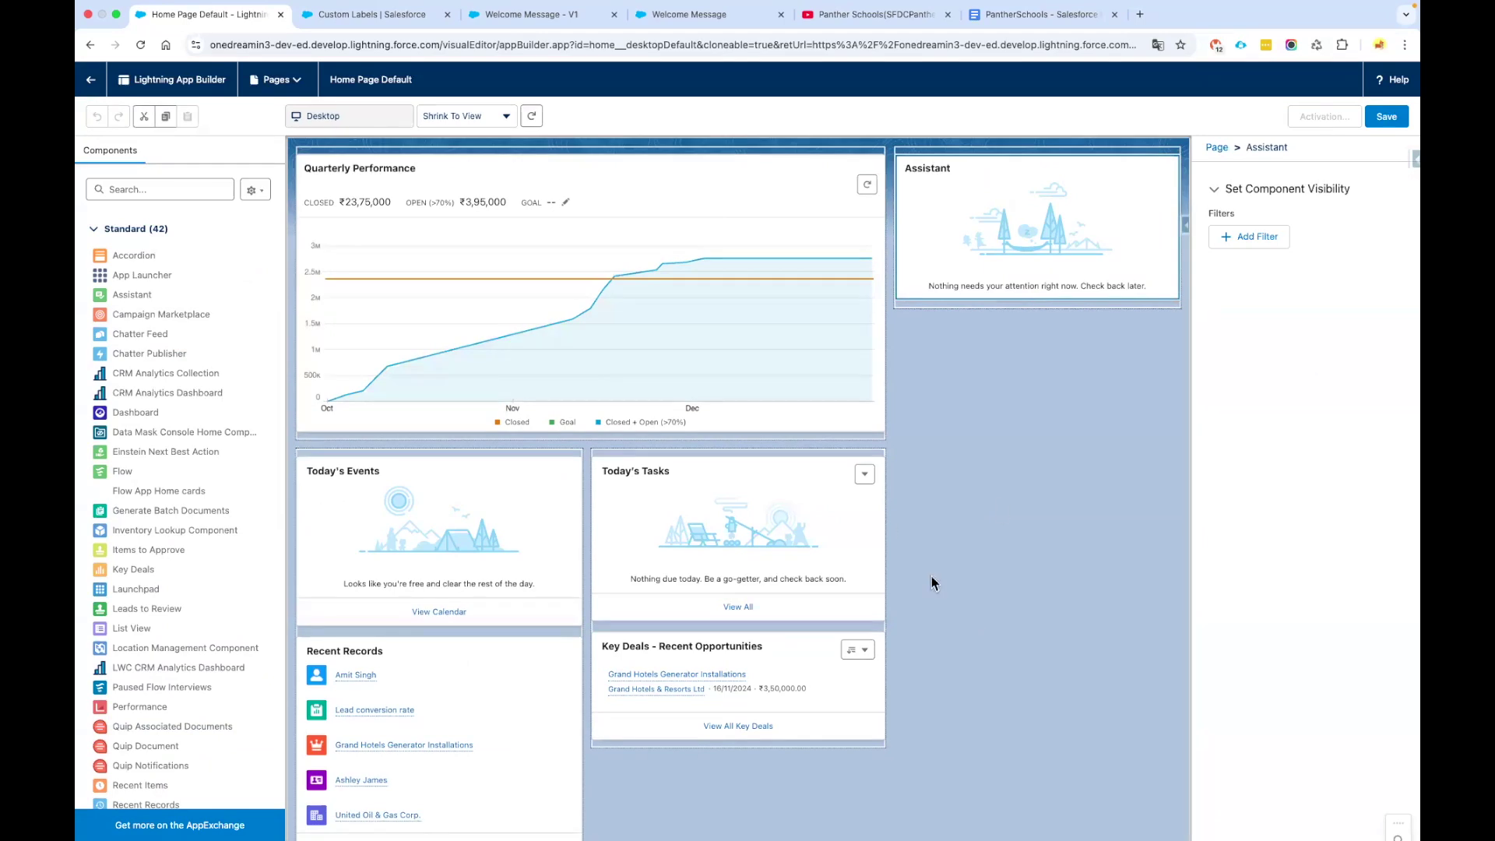
pyautogui.click(713, 520)
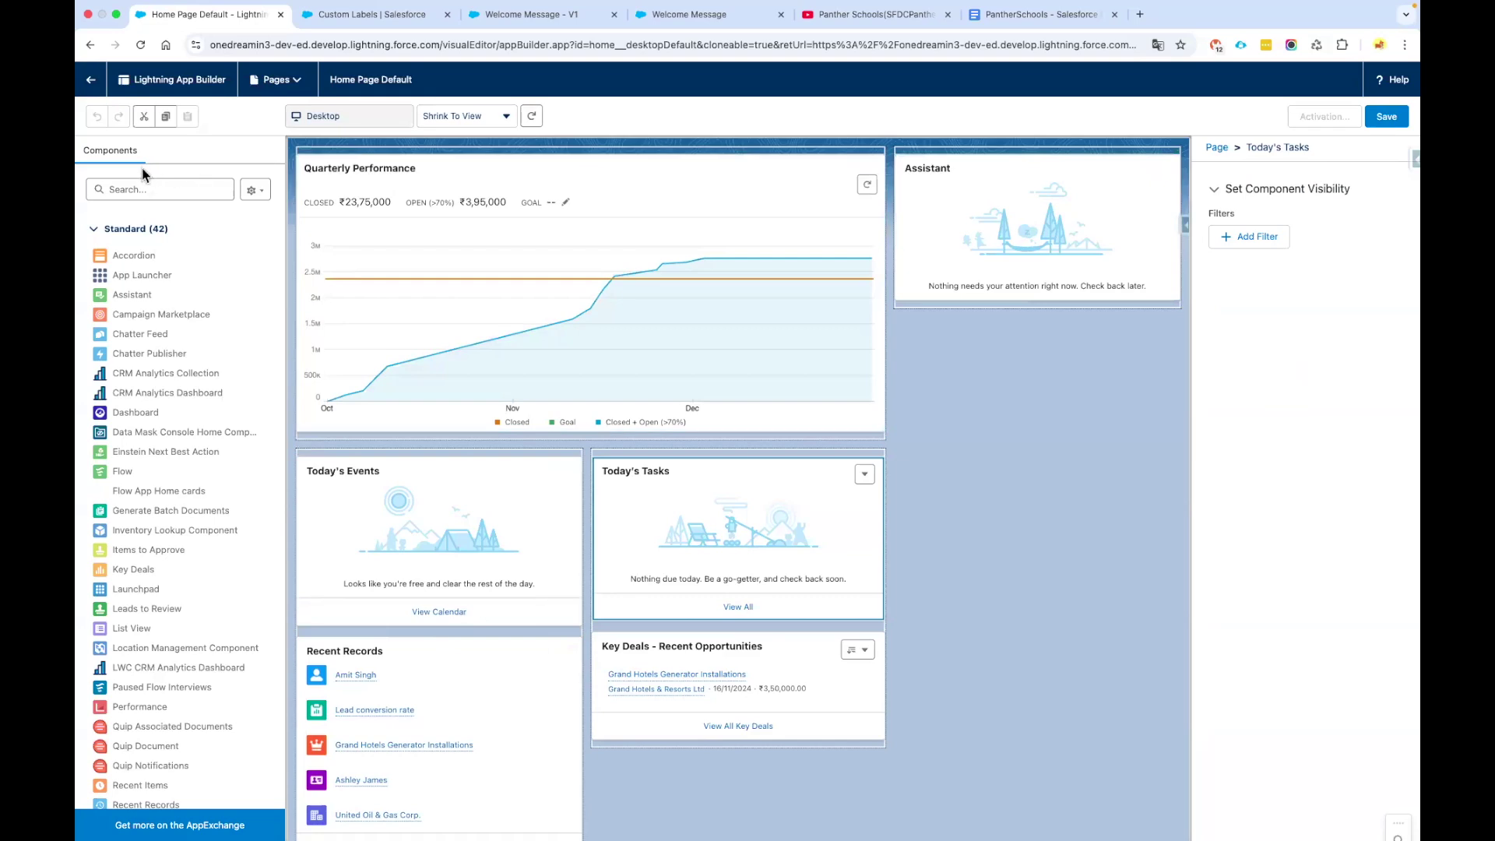
# - Find the standard Flow component and place it above the Assistant component on the home page
pyautogui.click(131, 193)
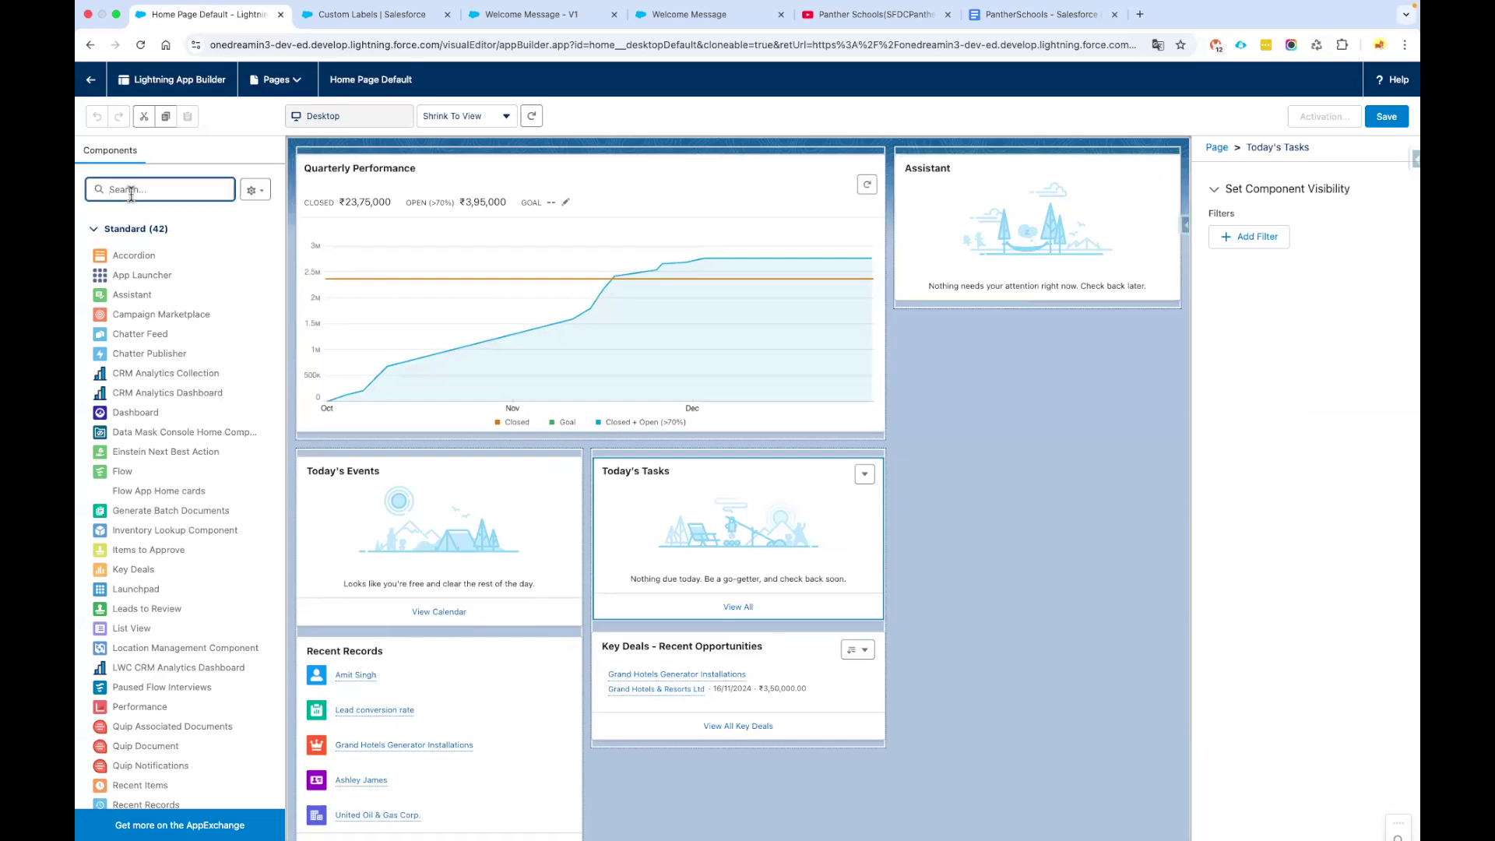
pyautogui.write('Flow')
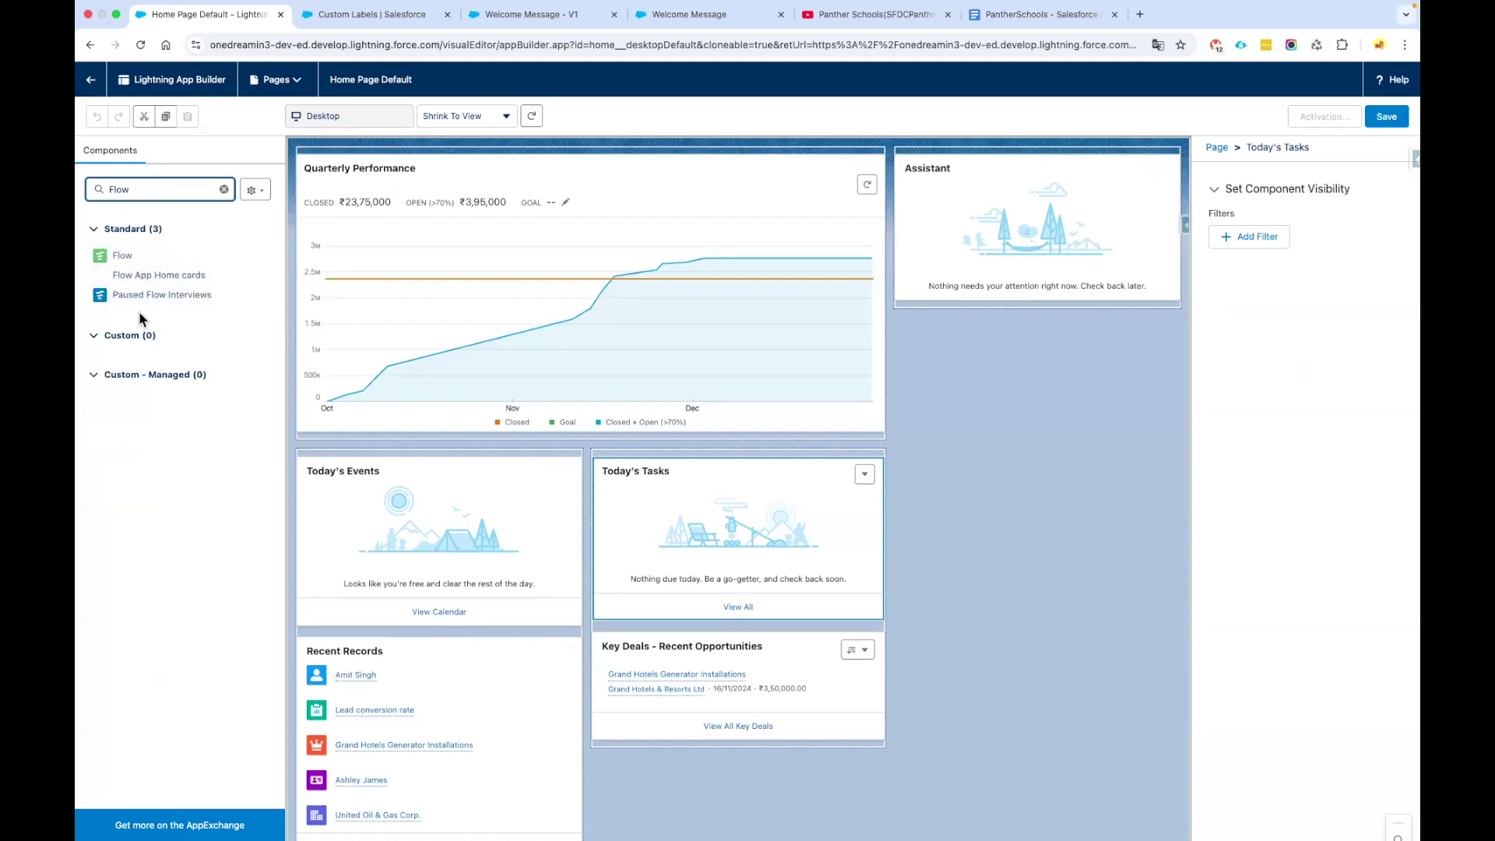
pyautogui.moveTo(109, 257); pyautogui.dragTo(982, 159)
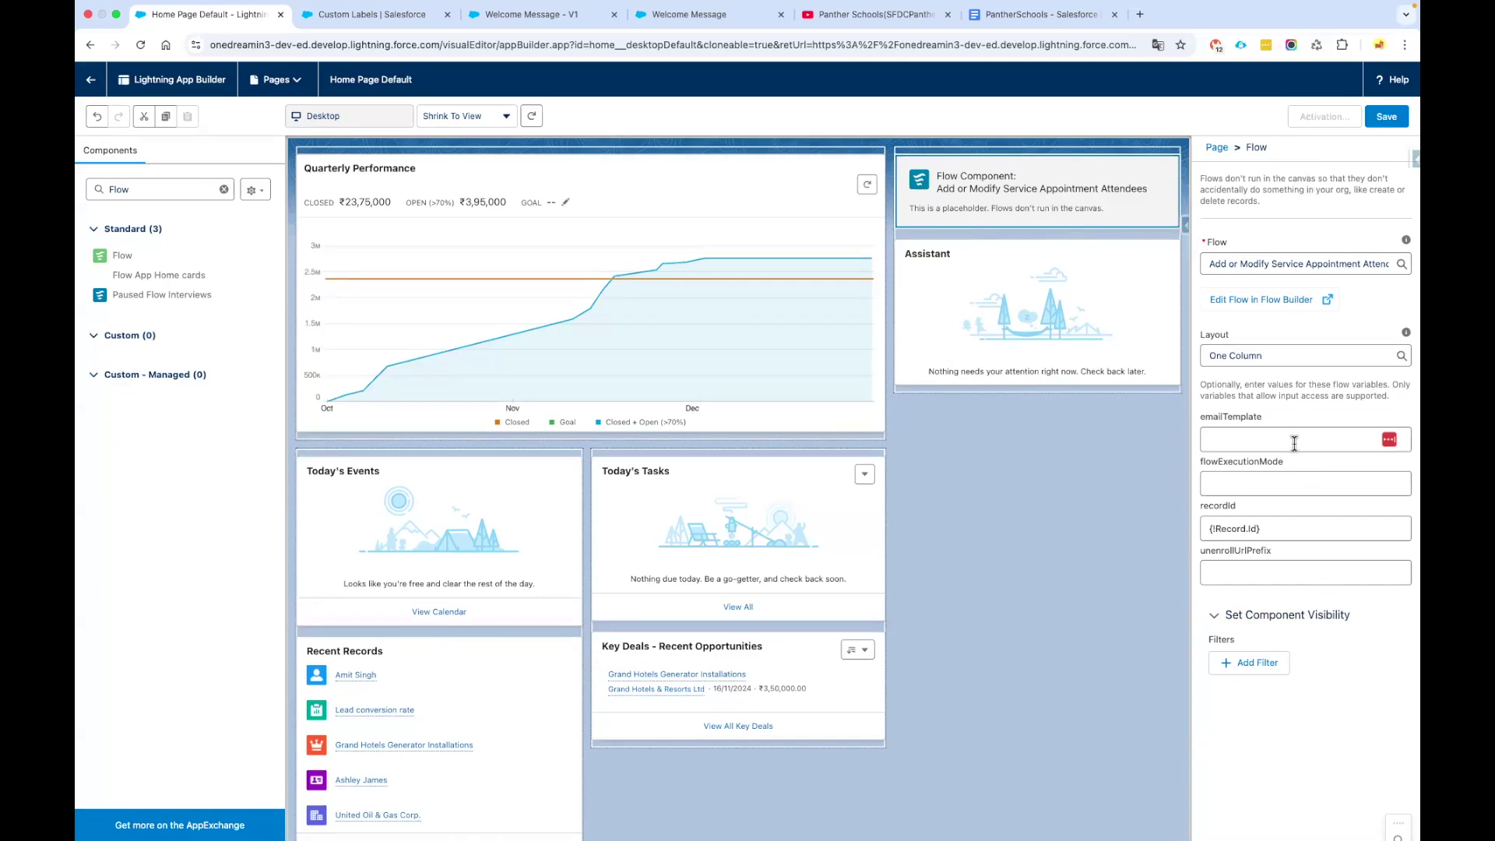
# - Set the new Flow component to run the Welcome Message flow
pyautogui.click(1257, 262)
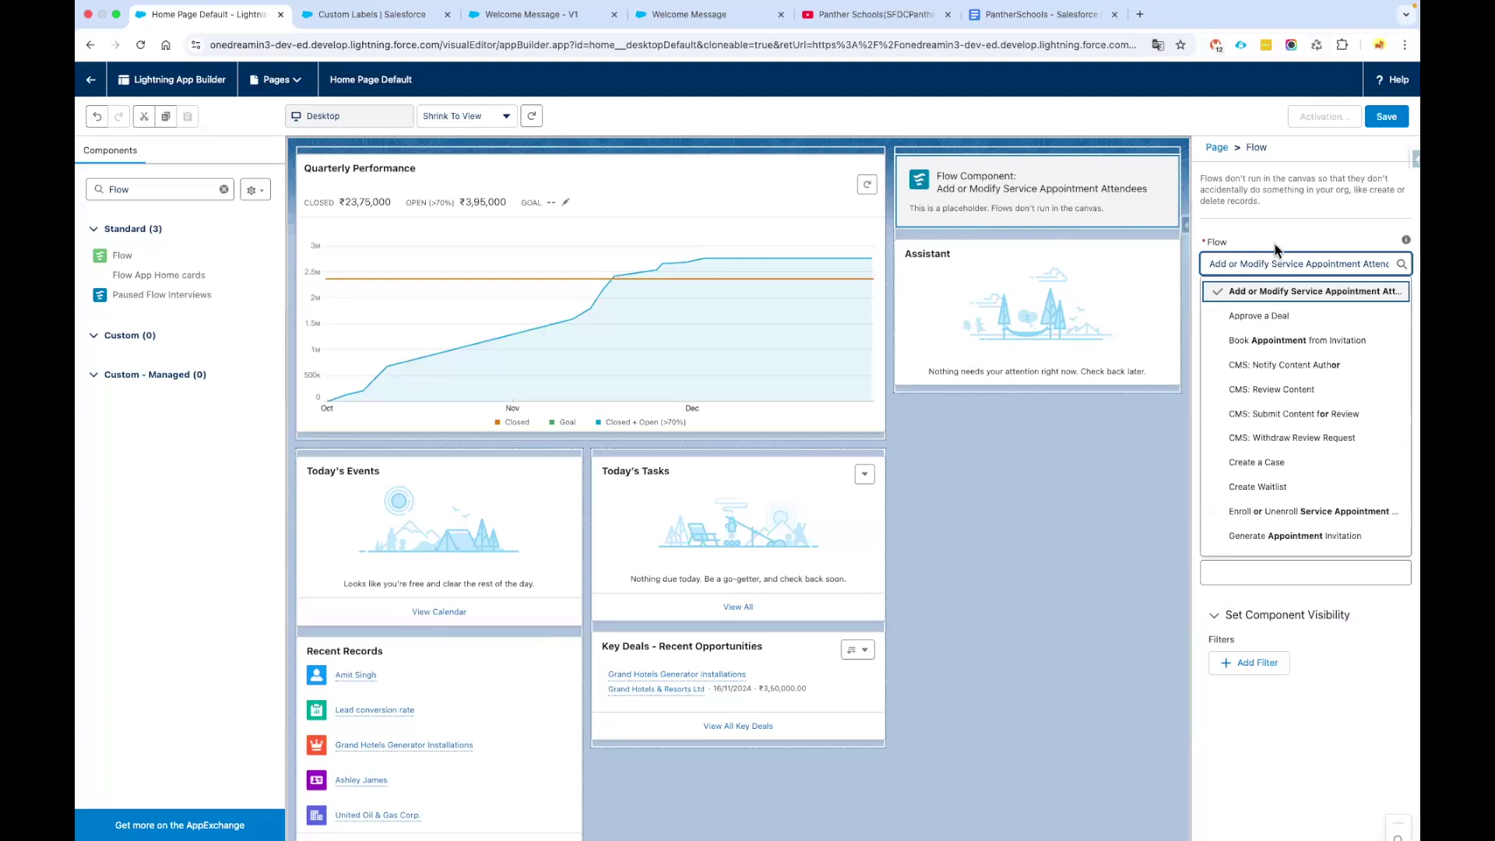
pyautogui.scroll(-5, 1320, 331)
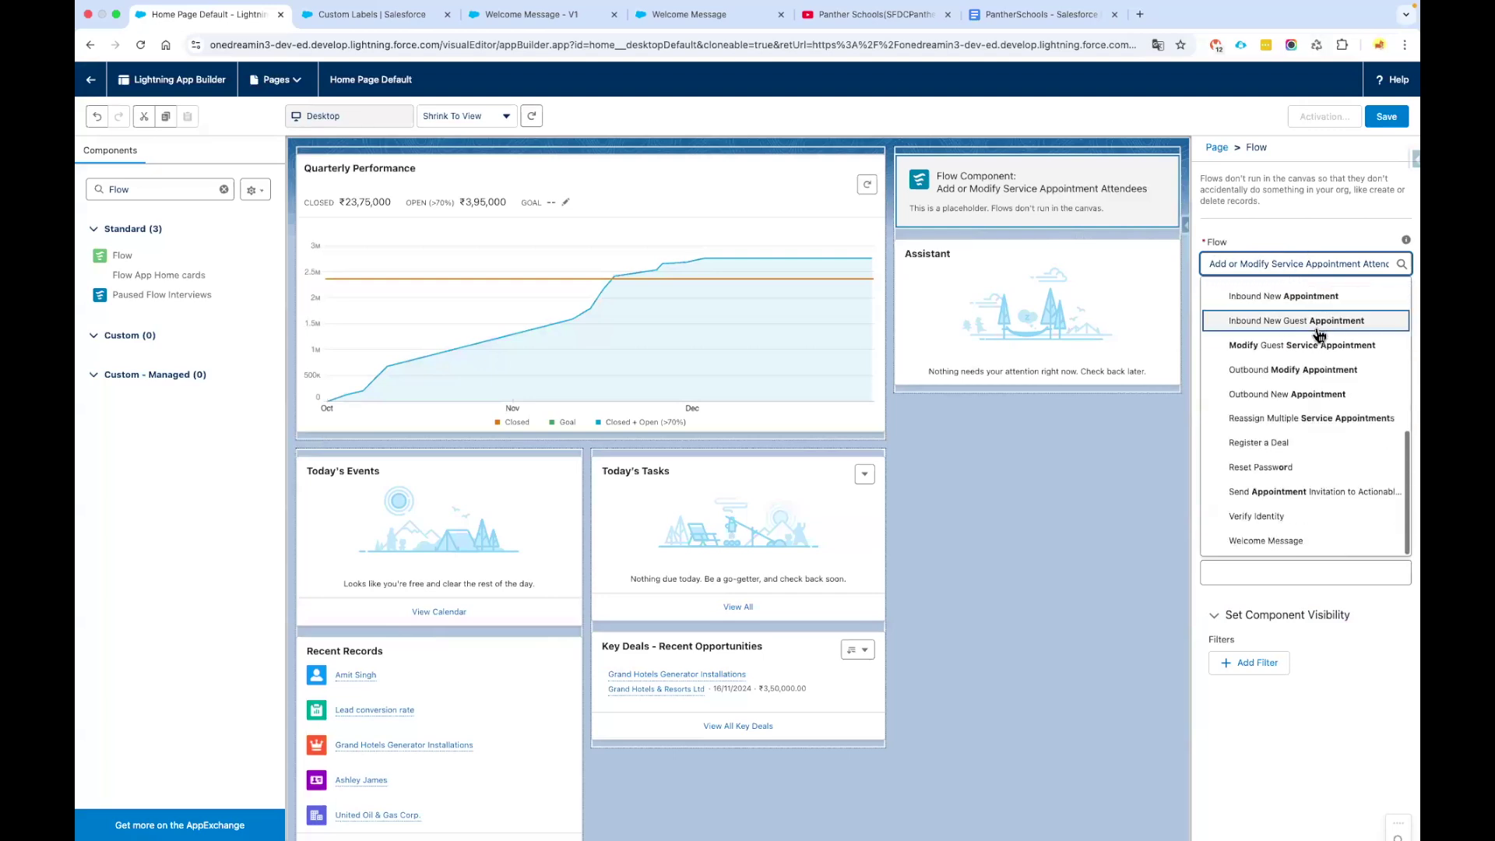
pyautogui.click(1288, 541)
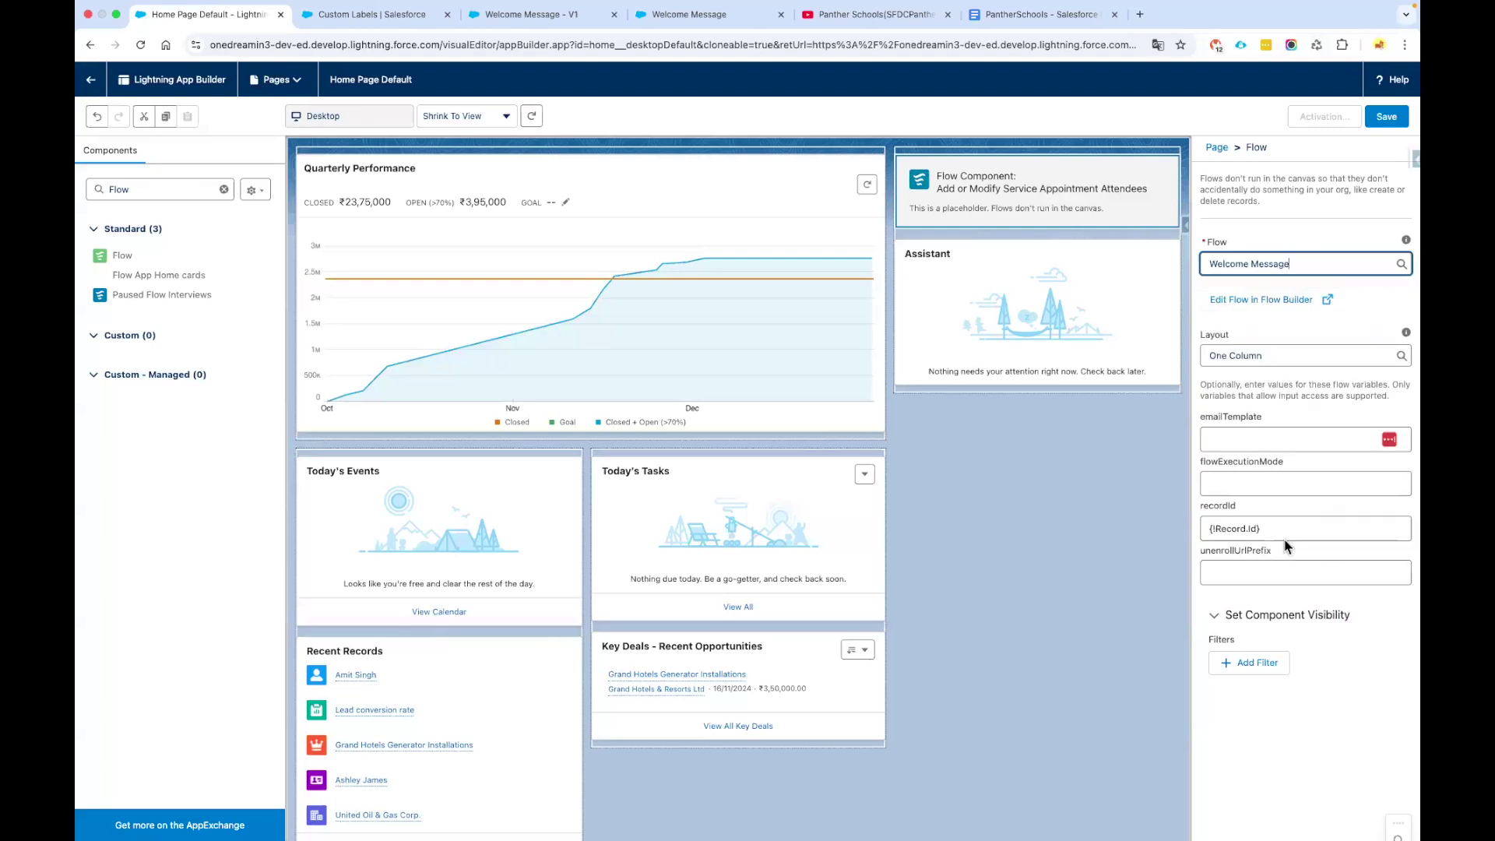
pyautogui.click(1279, 246)
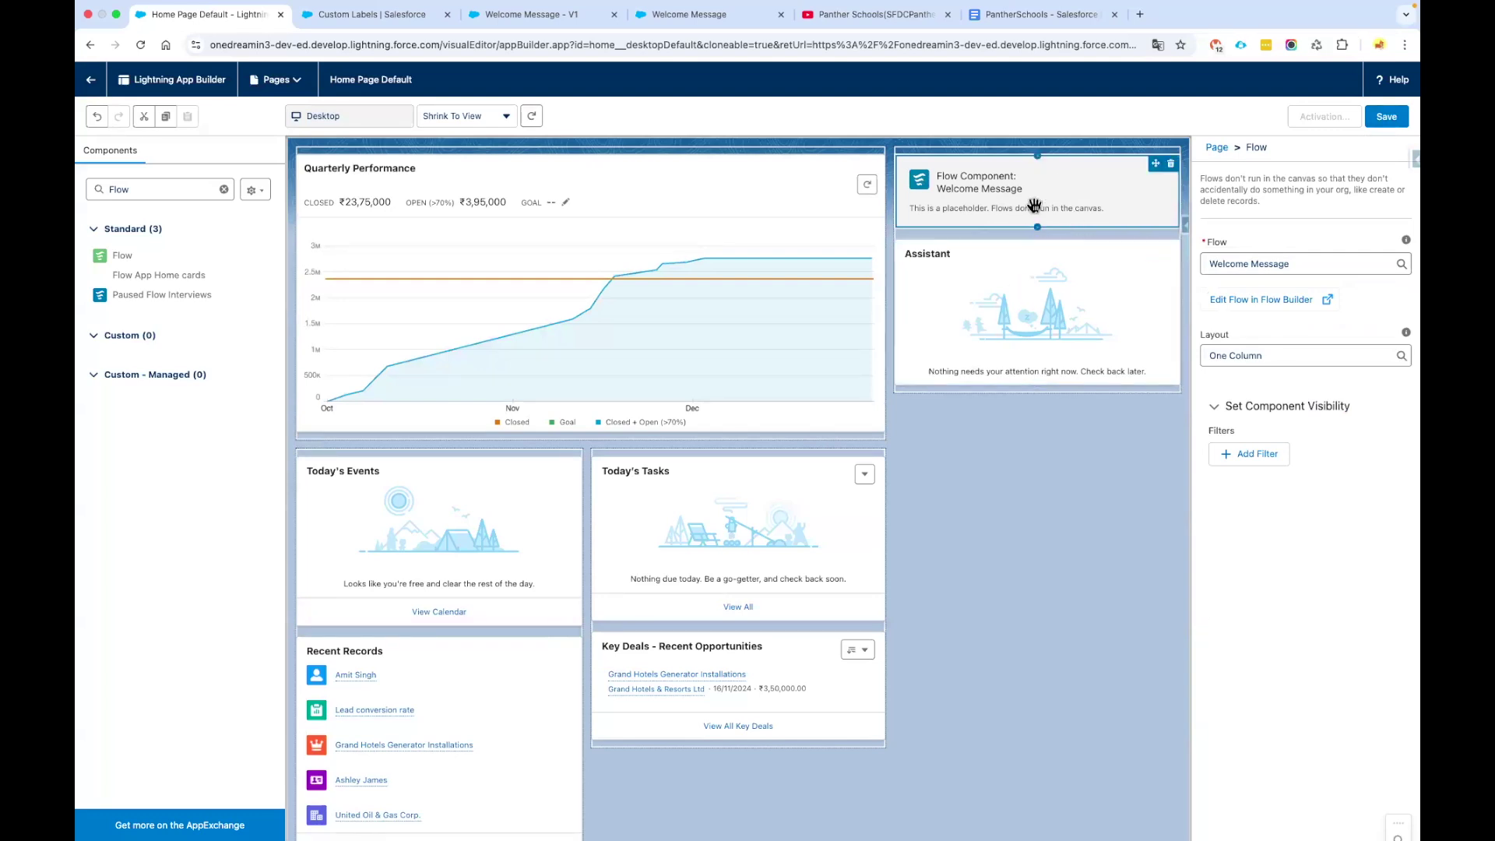
# - Save the Home Page Default page and activate it as the org default home page
pyautogui.click(1387, 116)
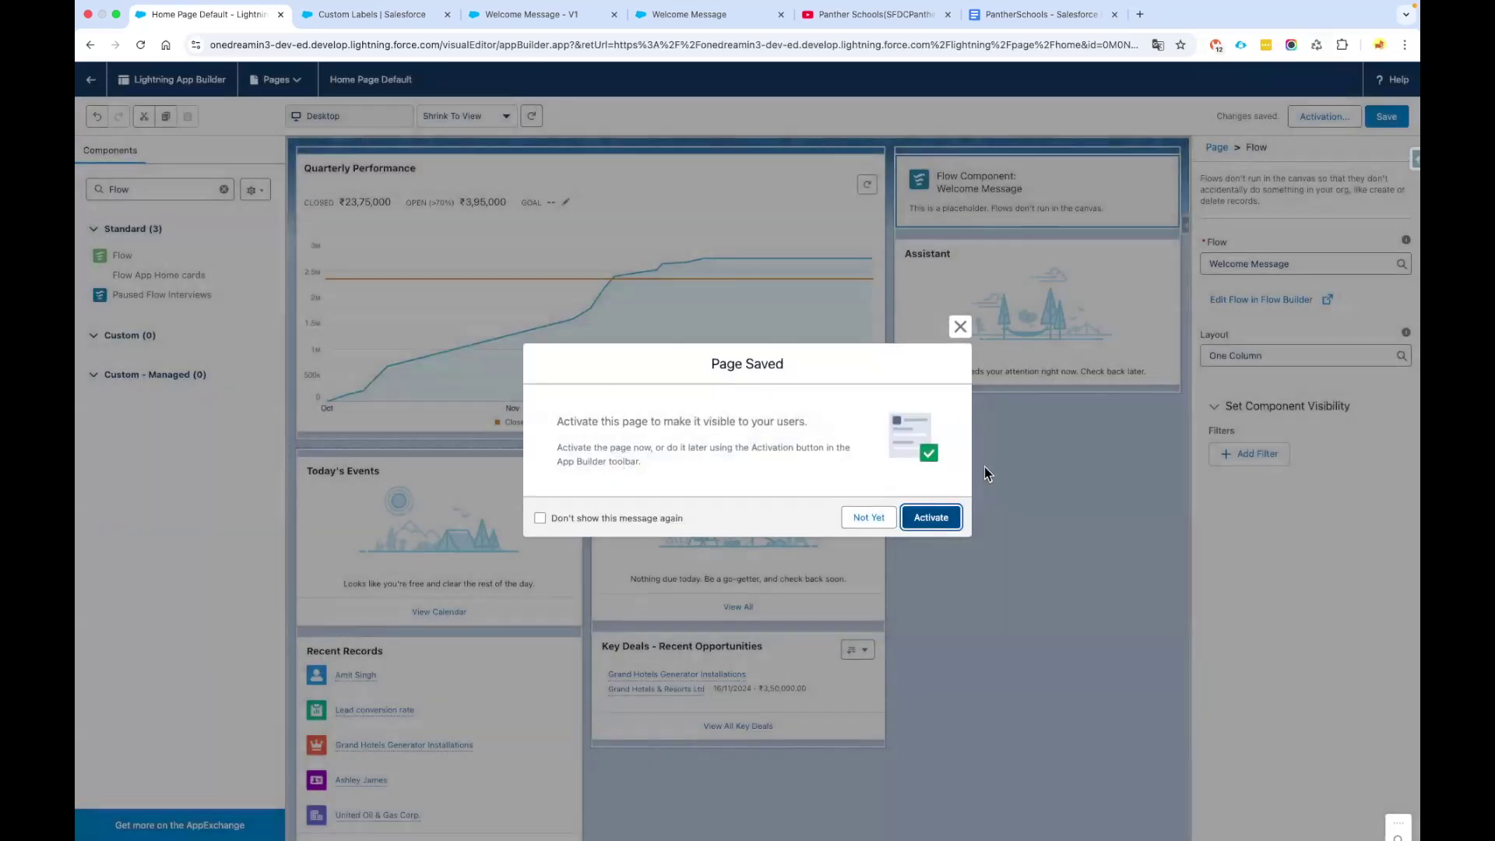
pyautogui.click(932, 519)
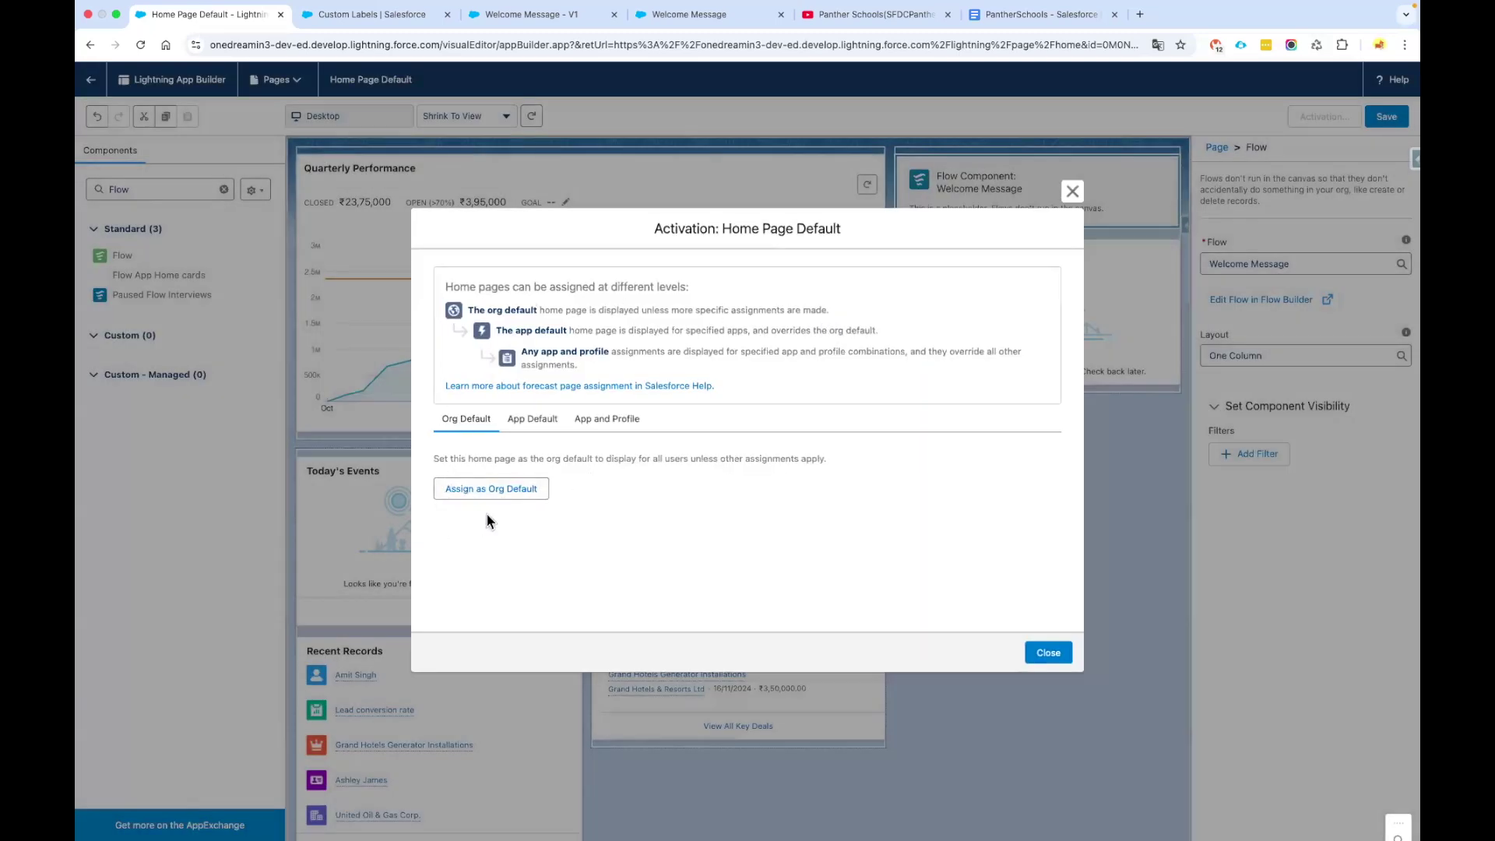
pyautogui.click(493, 489)
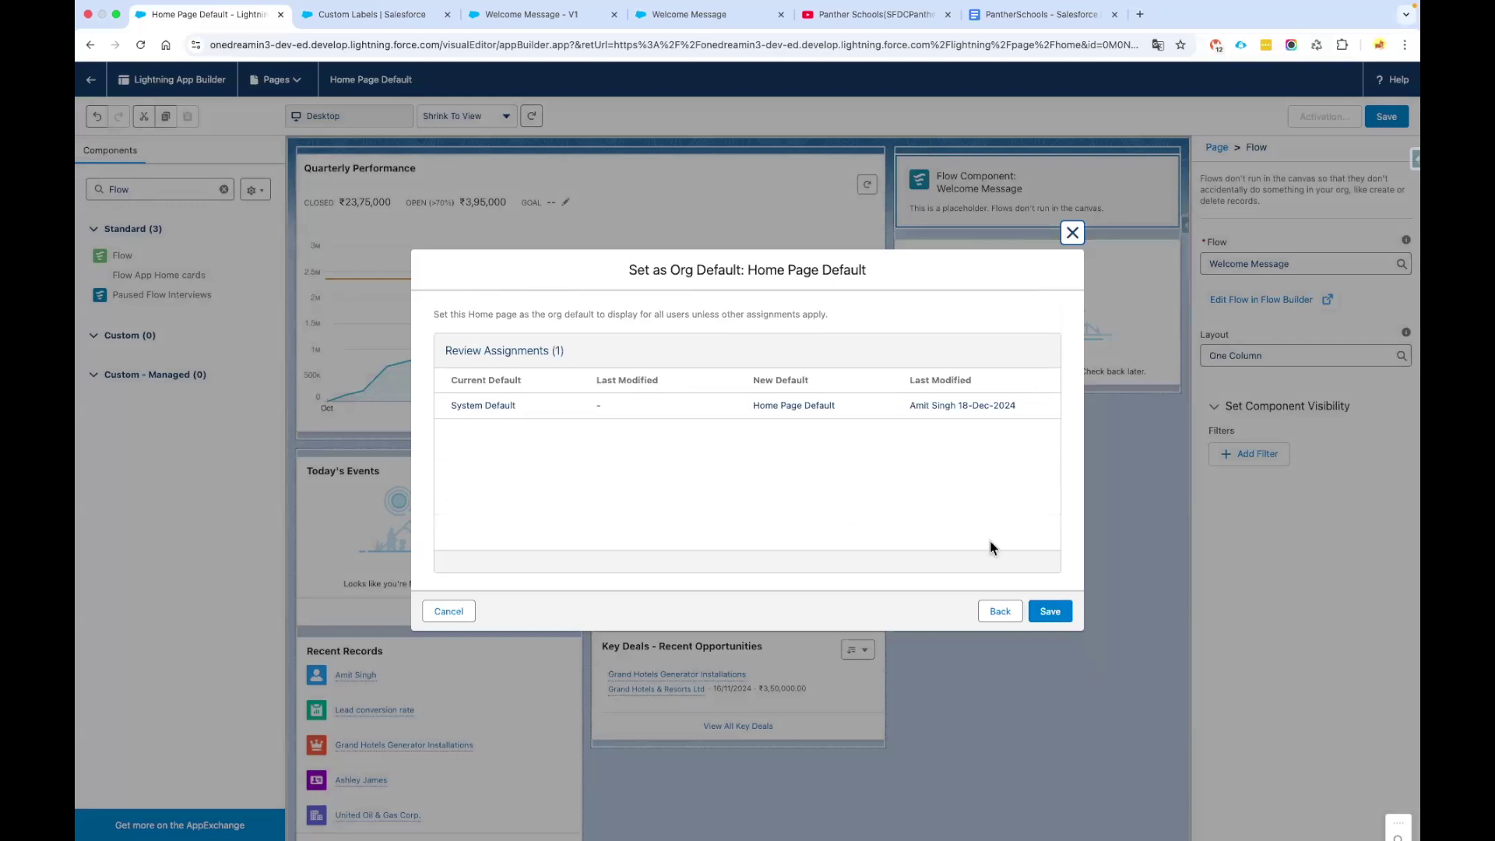
pyautogui.click(1063, 617)
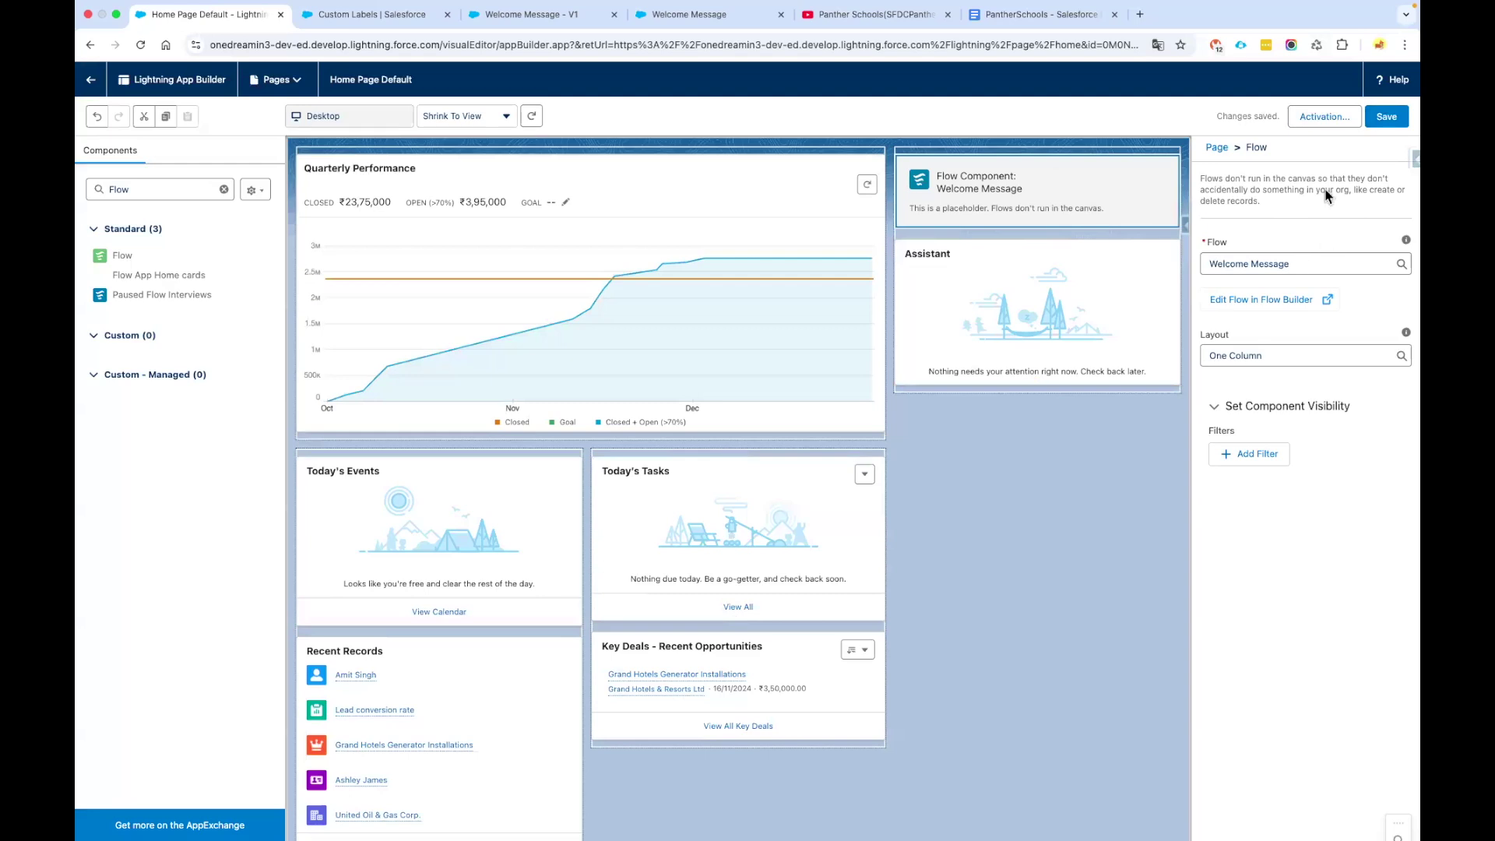
# - Leave Lightning App Builder for the Sales home page and check the message in the flow component
pyautogui.click(94, 81)
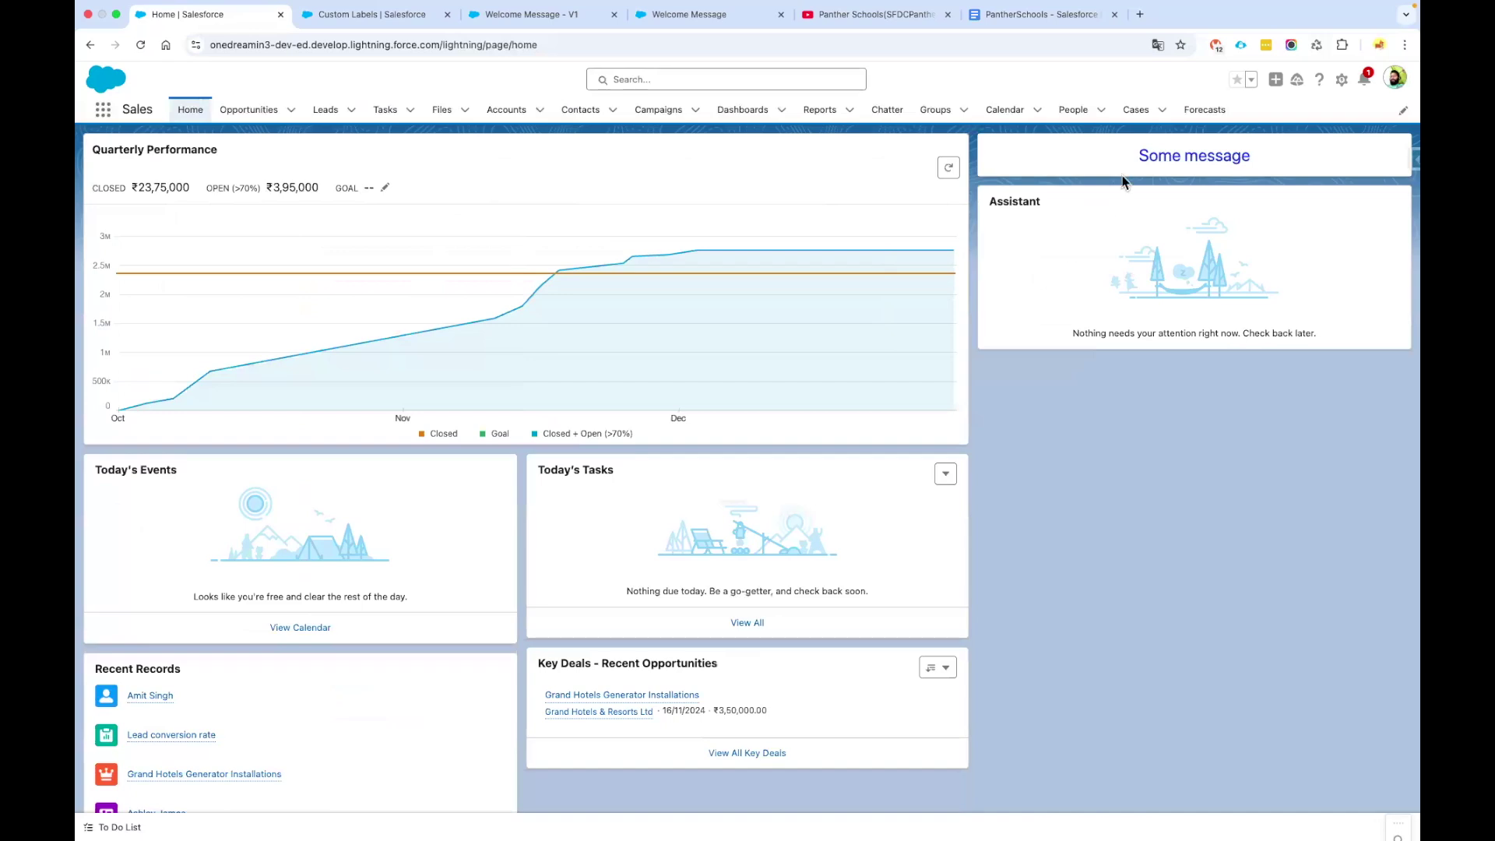
pyautogui.moveTo(1124, 169); pyautogui.dragTo(1263, 168)
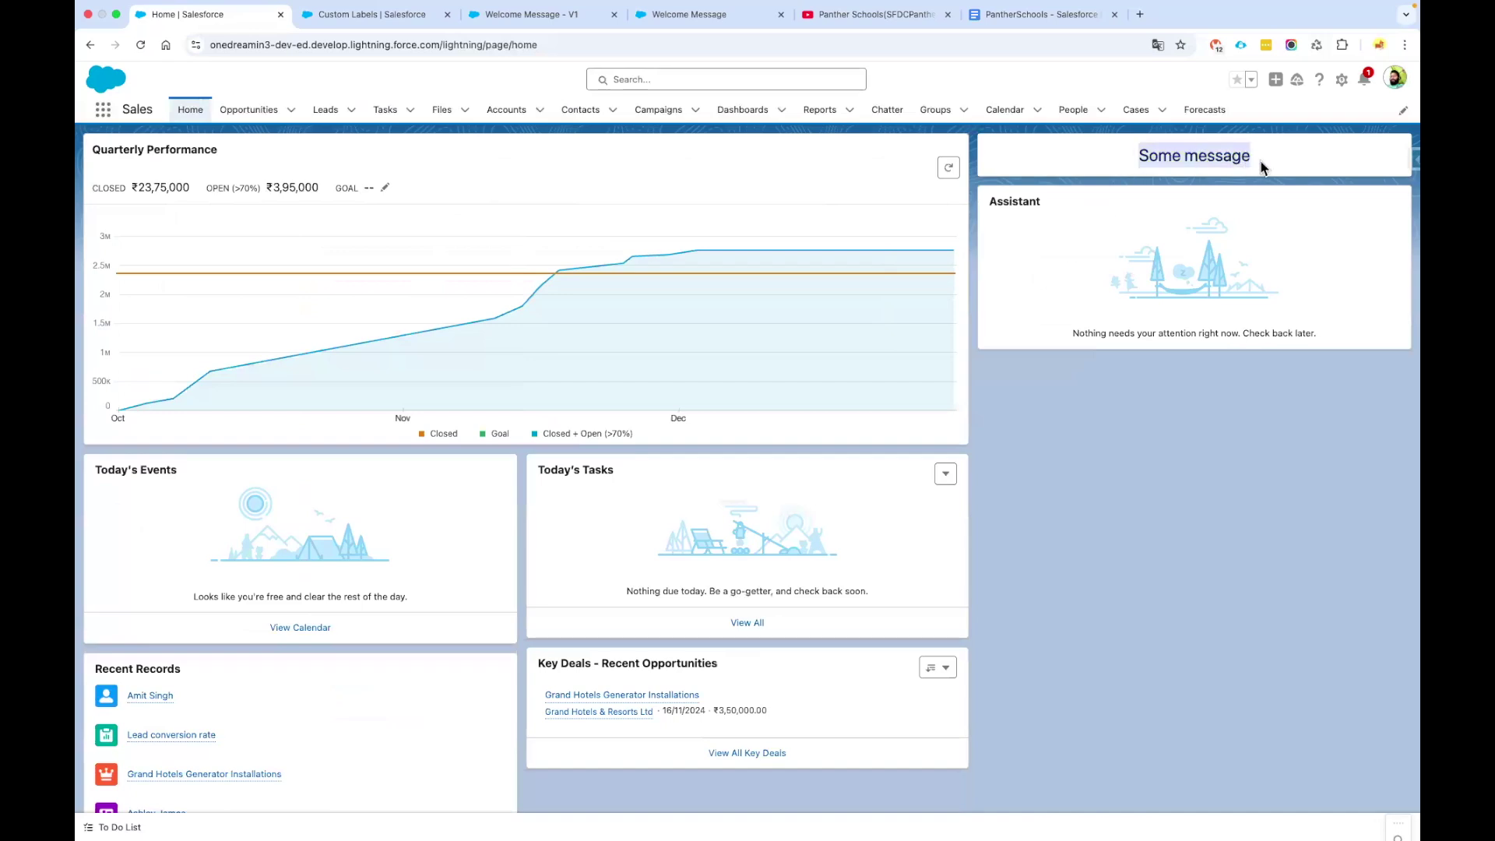
pyautogui.click(1068, 245)
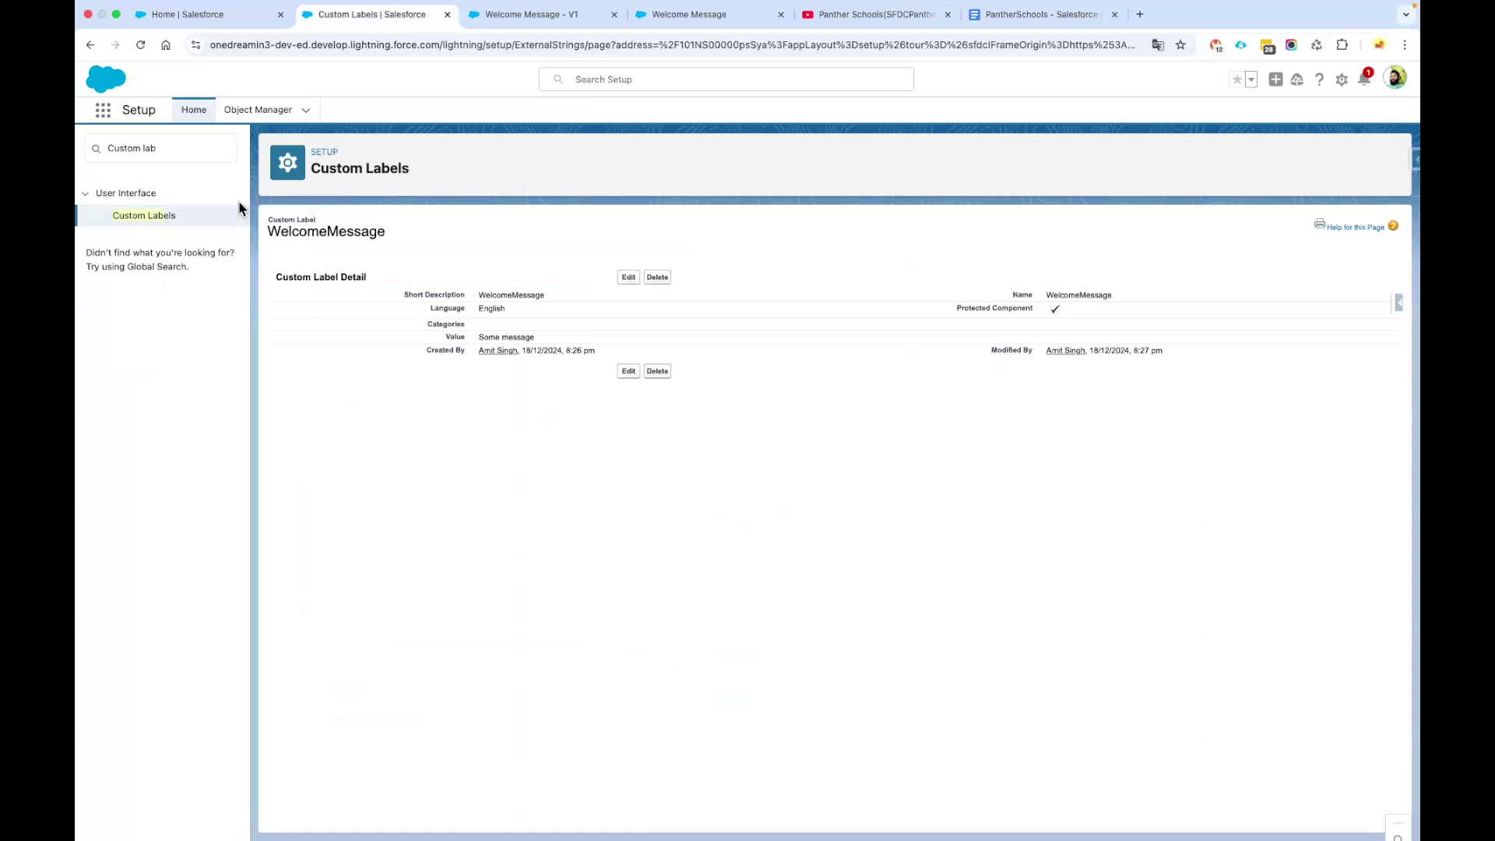
# - Open the WelcomeMessage custom label for editing and search the web for "quote of the day" in a new browser tab
pyautogui.click(628, 277)
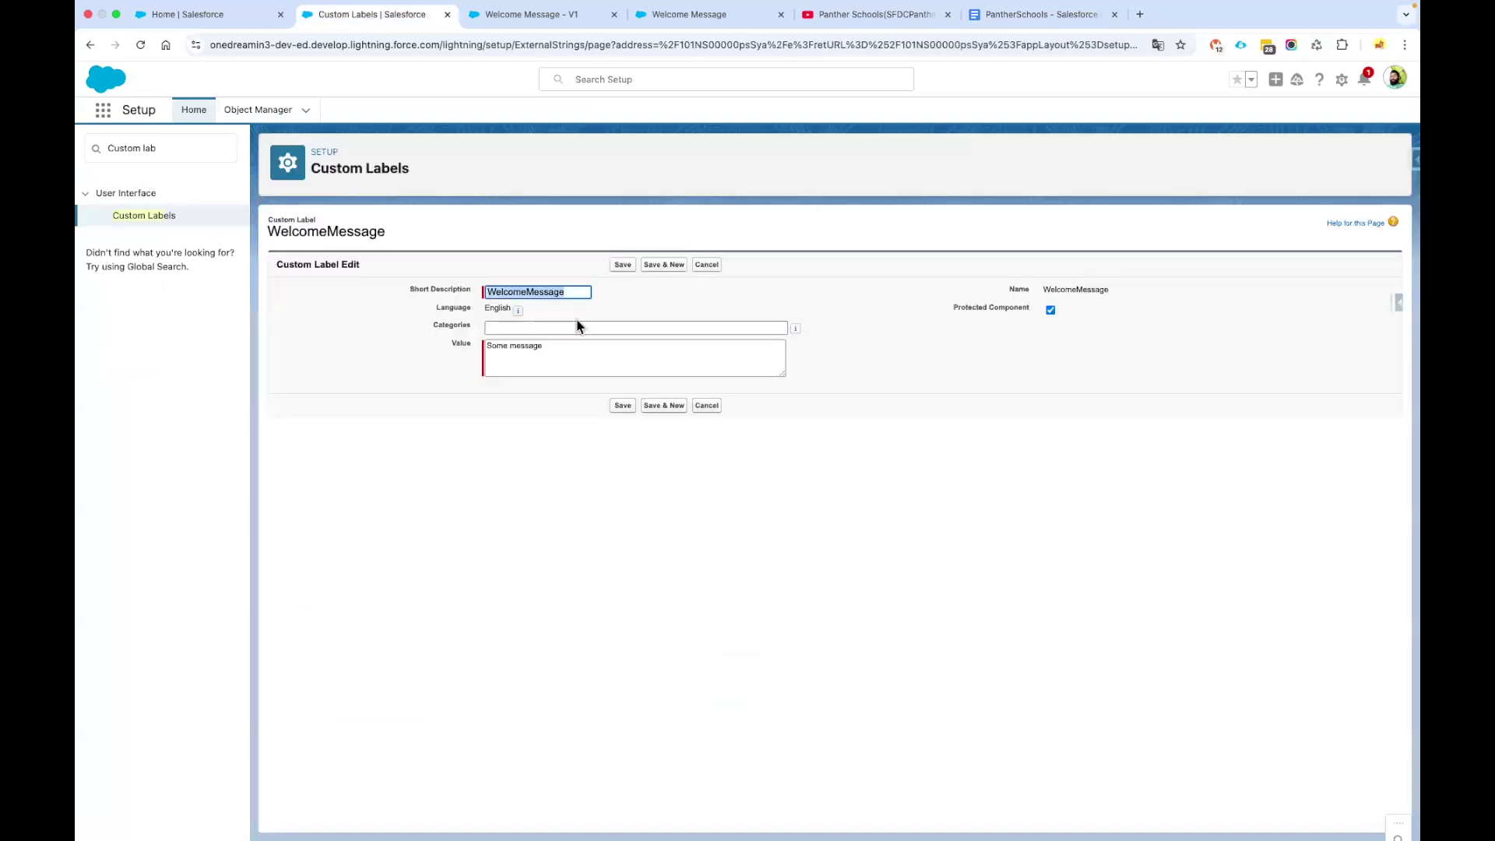
pyautogui.rightClick(386, 21)
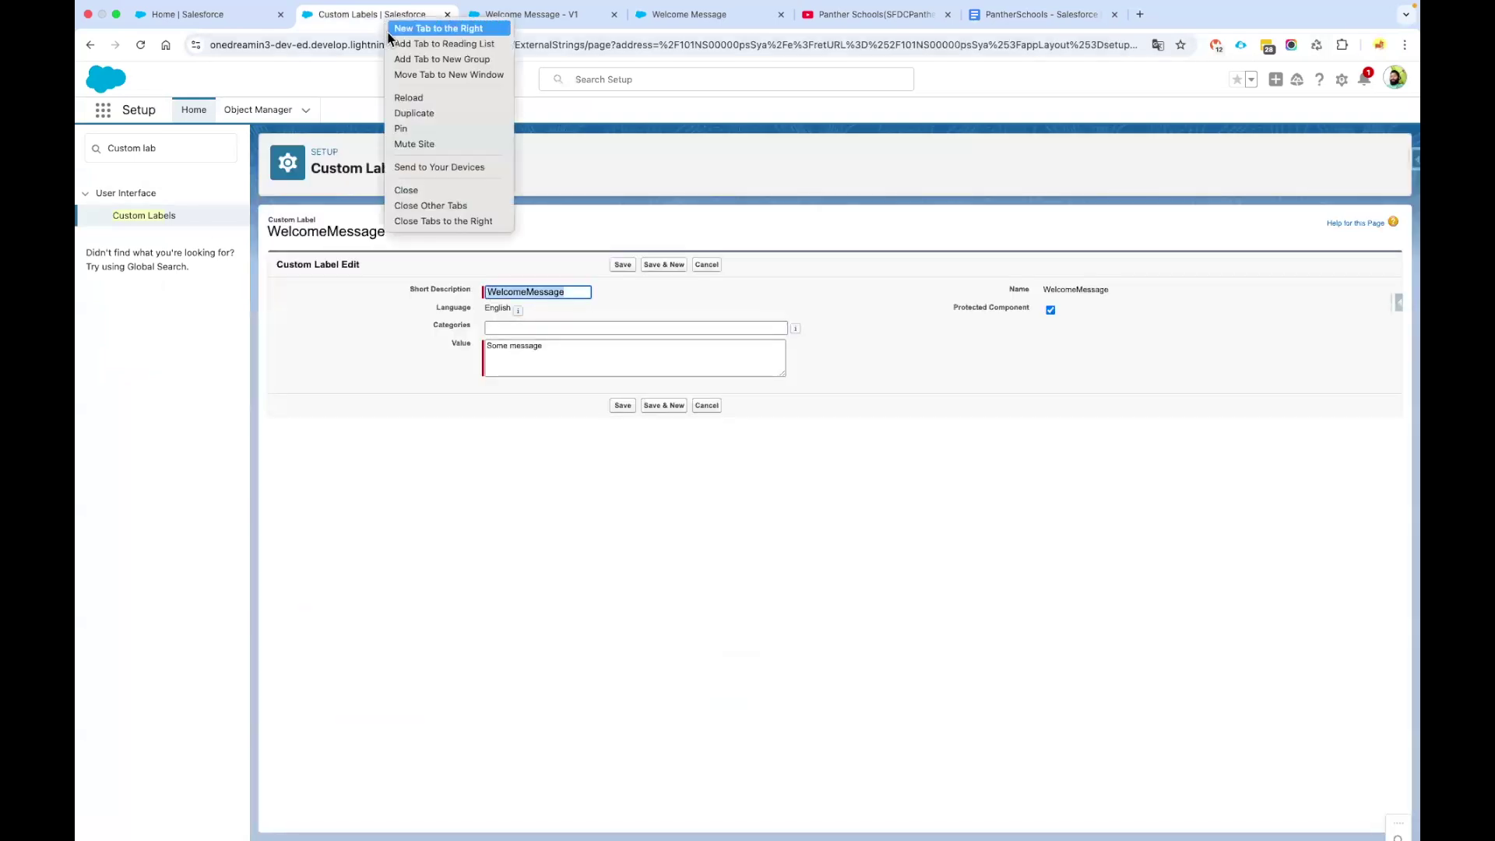
pyautogui.click(389, 31)
pyautogui.write('quo')
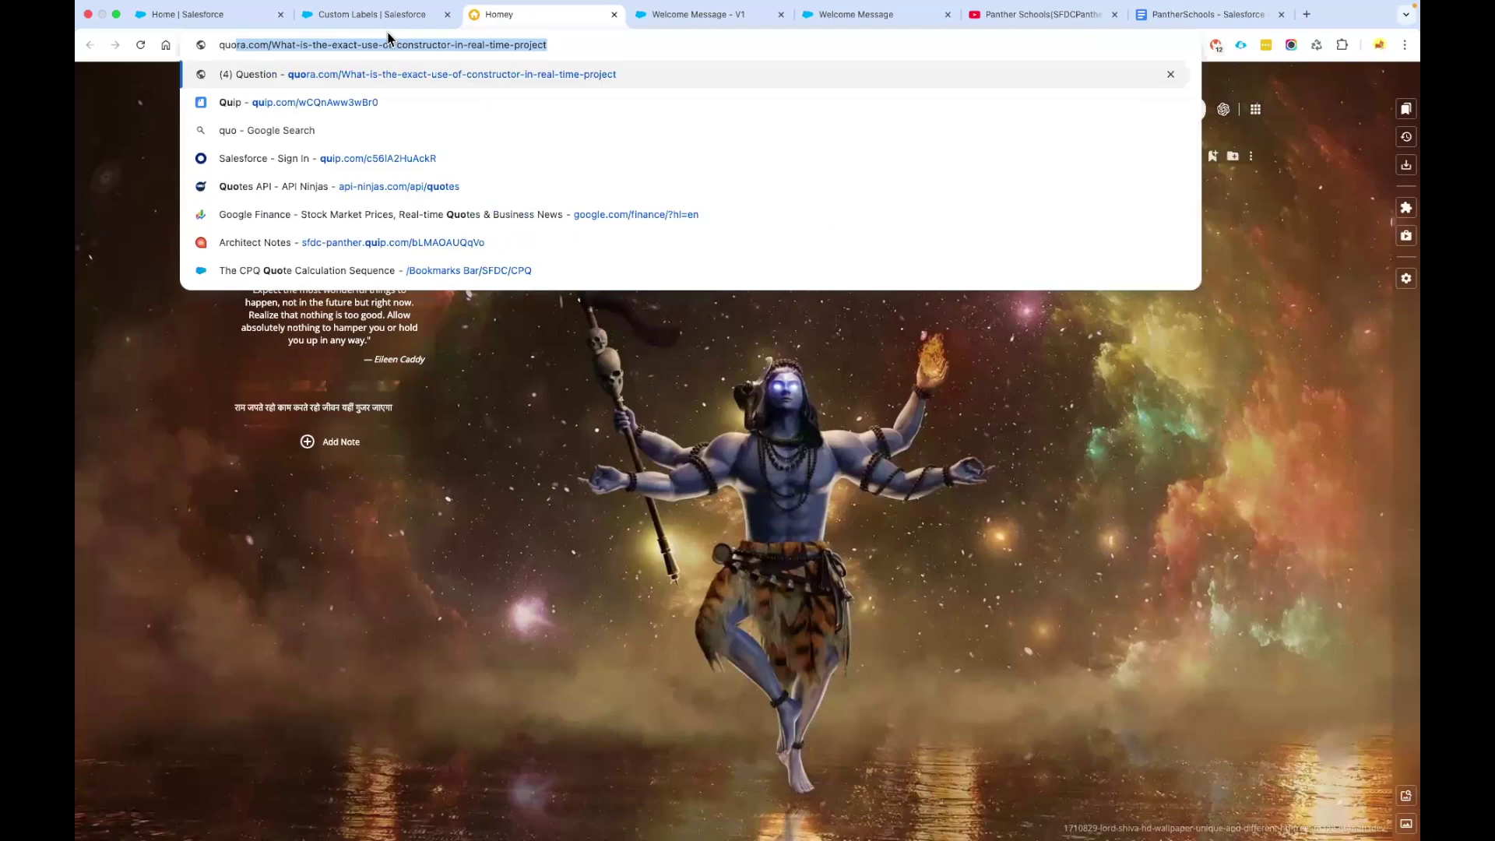
pyautogui.write('te of the date')
pyautogui.press('Return')
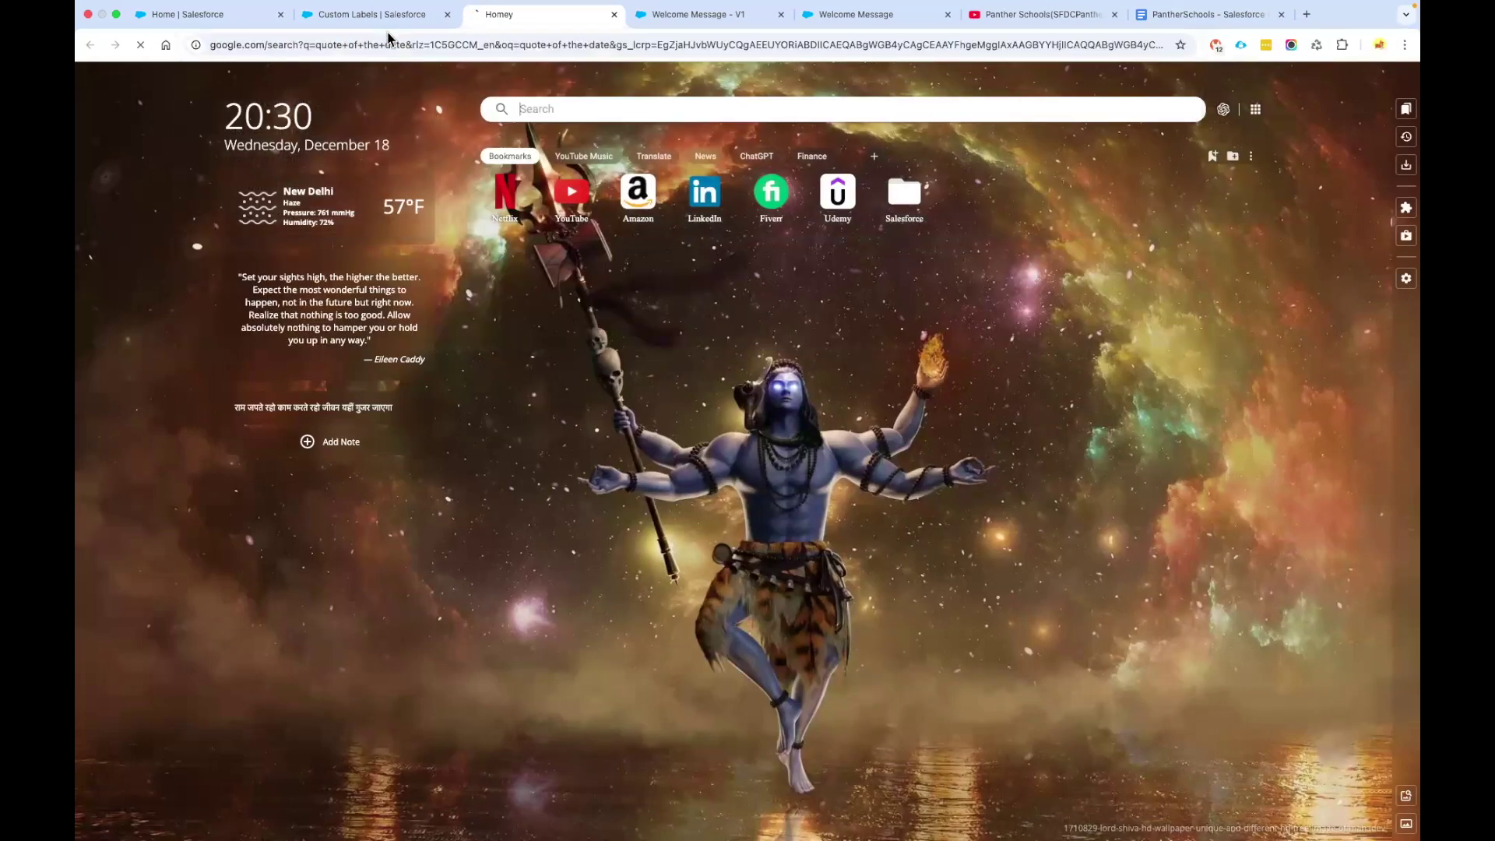
pyautogui.click(350, 95)
pyautogui.press('BackSpace')
pyautogui.press('BackSpace')
pyautogui.write('y')
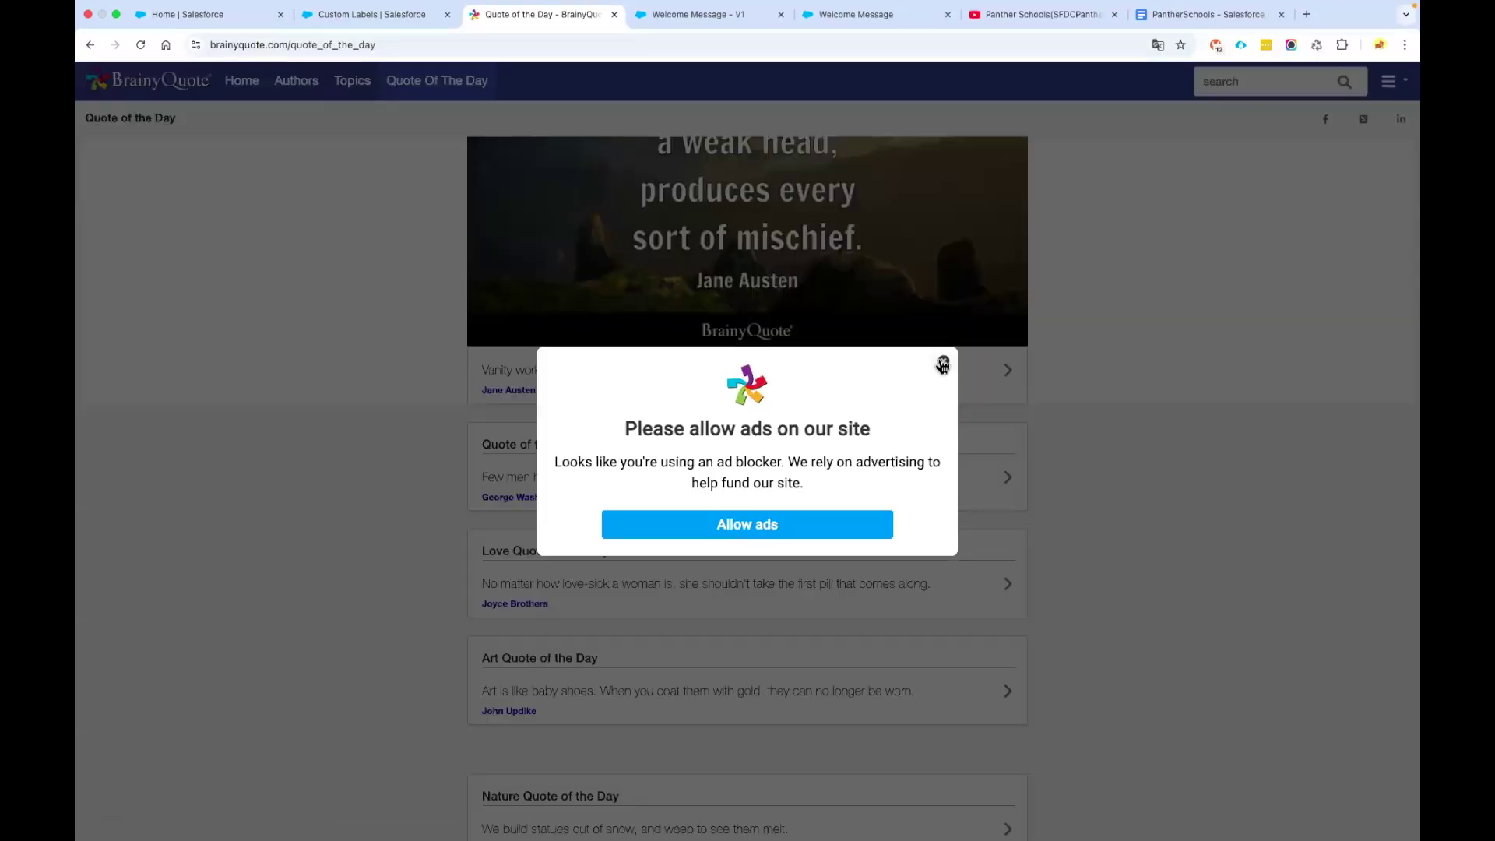
# - Dismiss the ad-blocker notice on BrainyQuote, open the Jane Austen quote about vanity and copy its text without the author
pyautogui.click(941, 358)
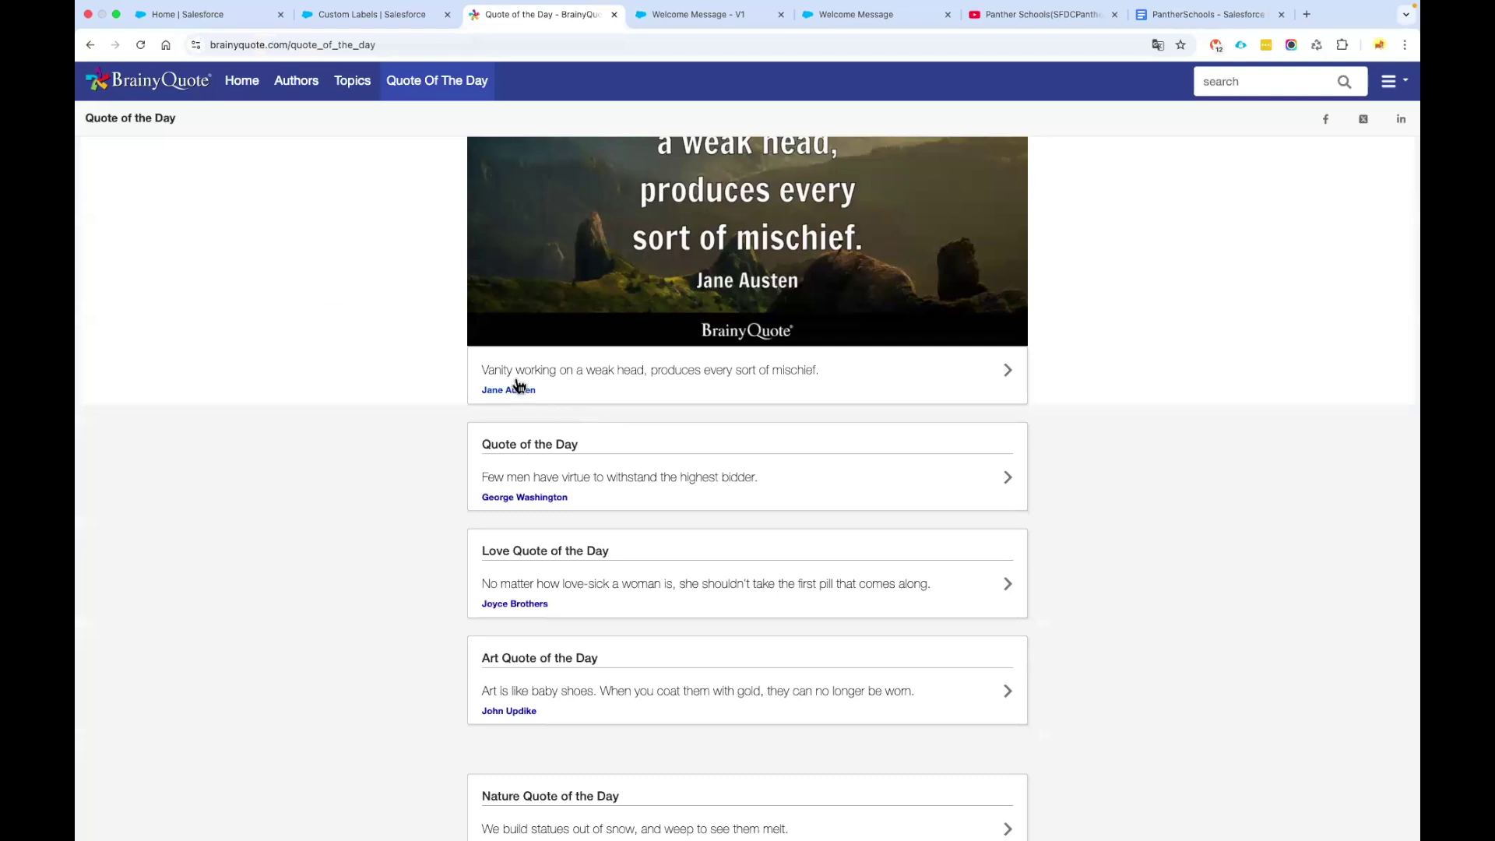
pyautogui.click(577, 376)
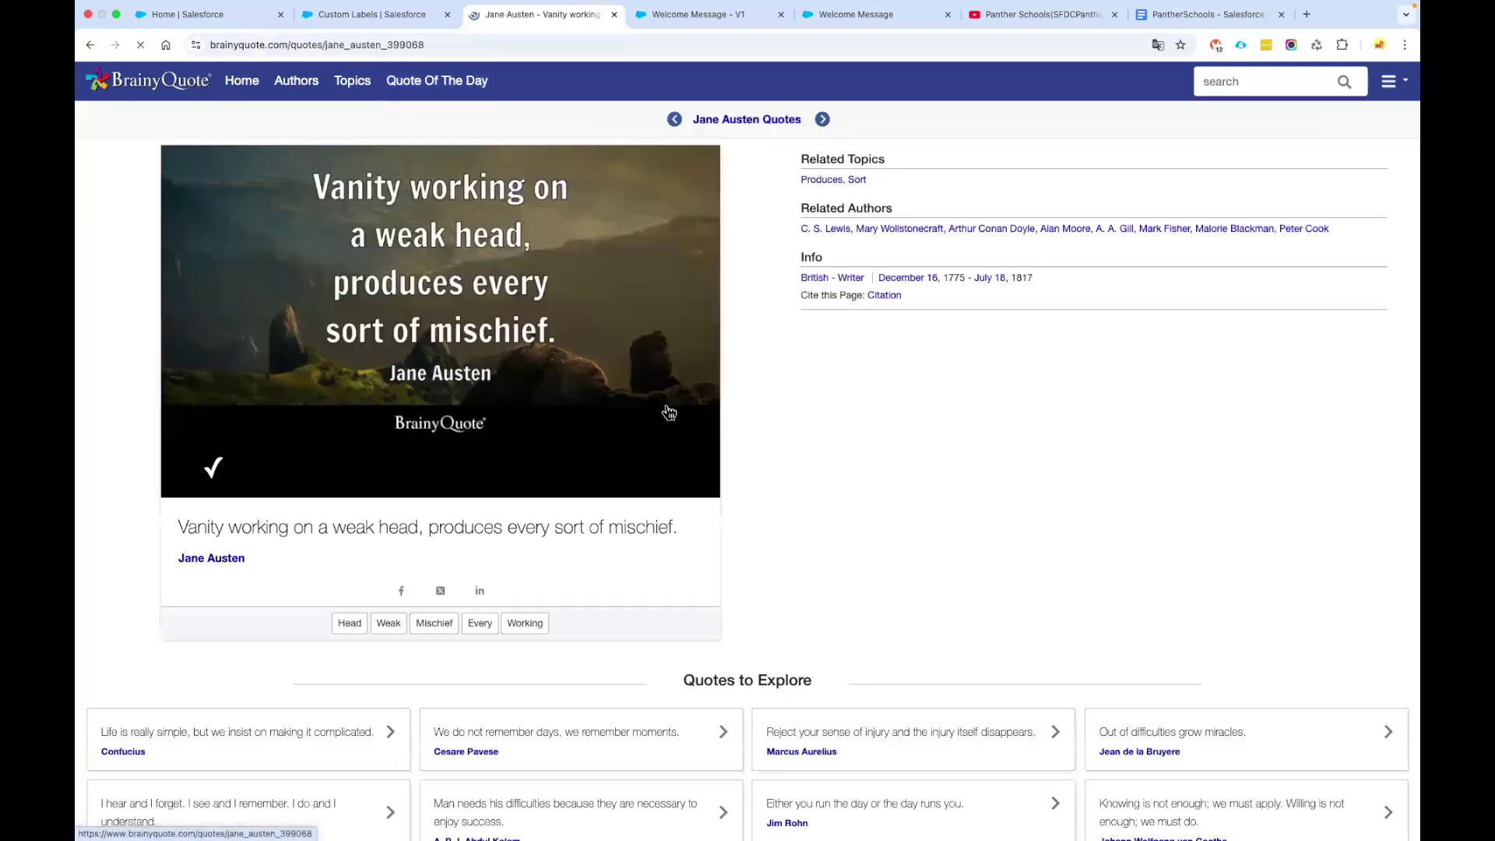
pyautogui.click(941, 360)
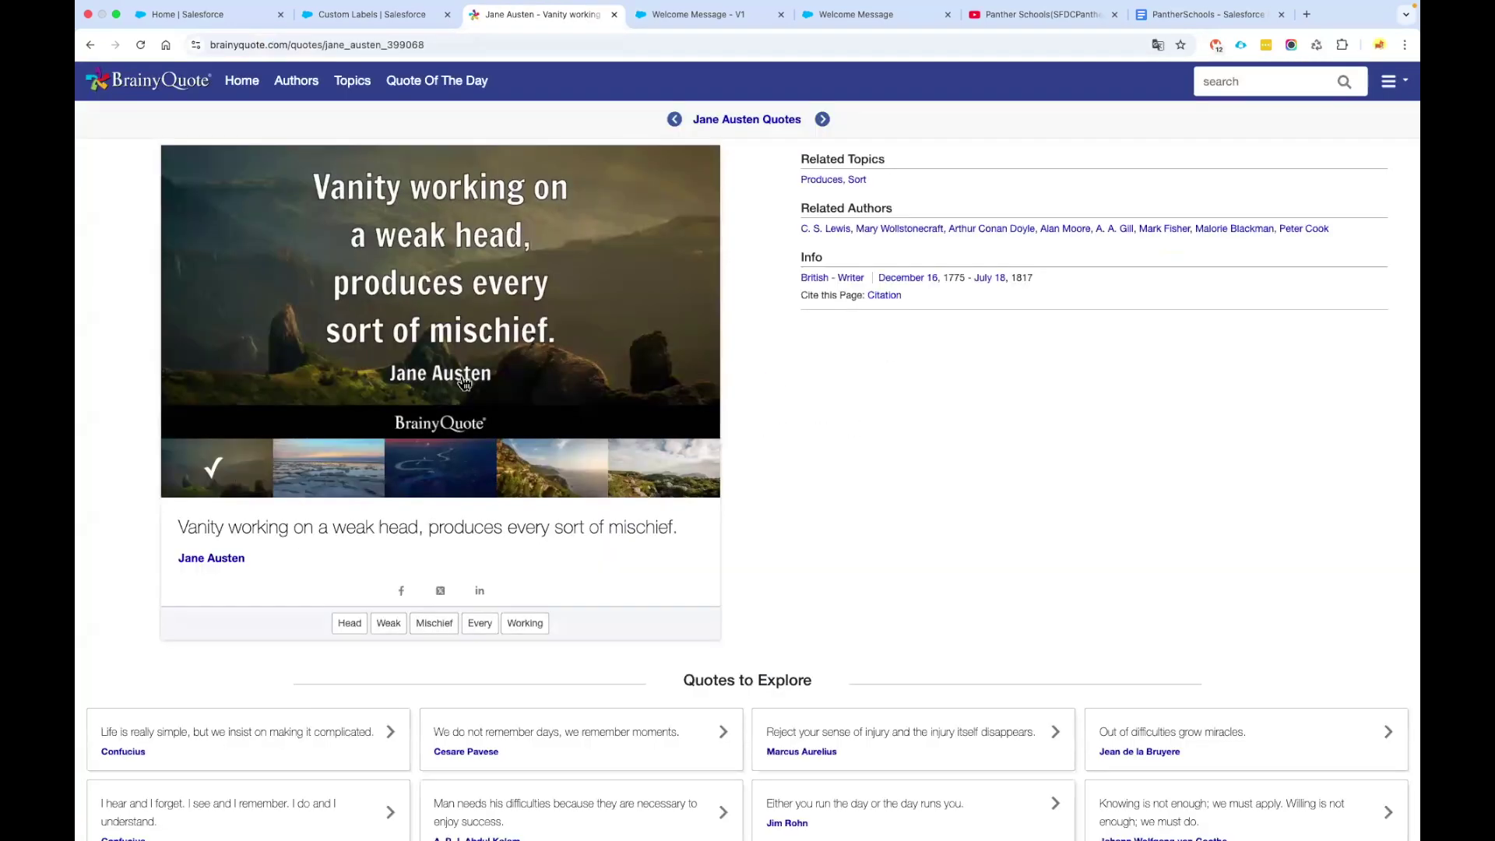
pyautogui.scroll(-1, 545, 444)
pyautogui.tripleClick(185, 483)
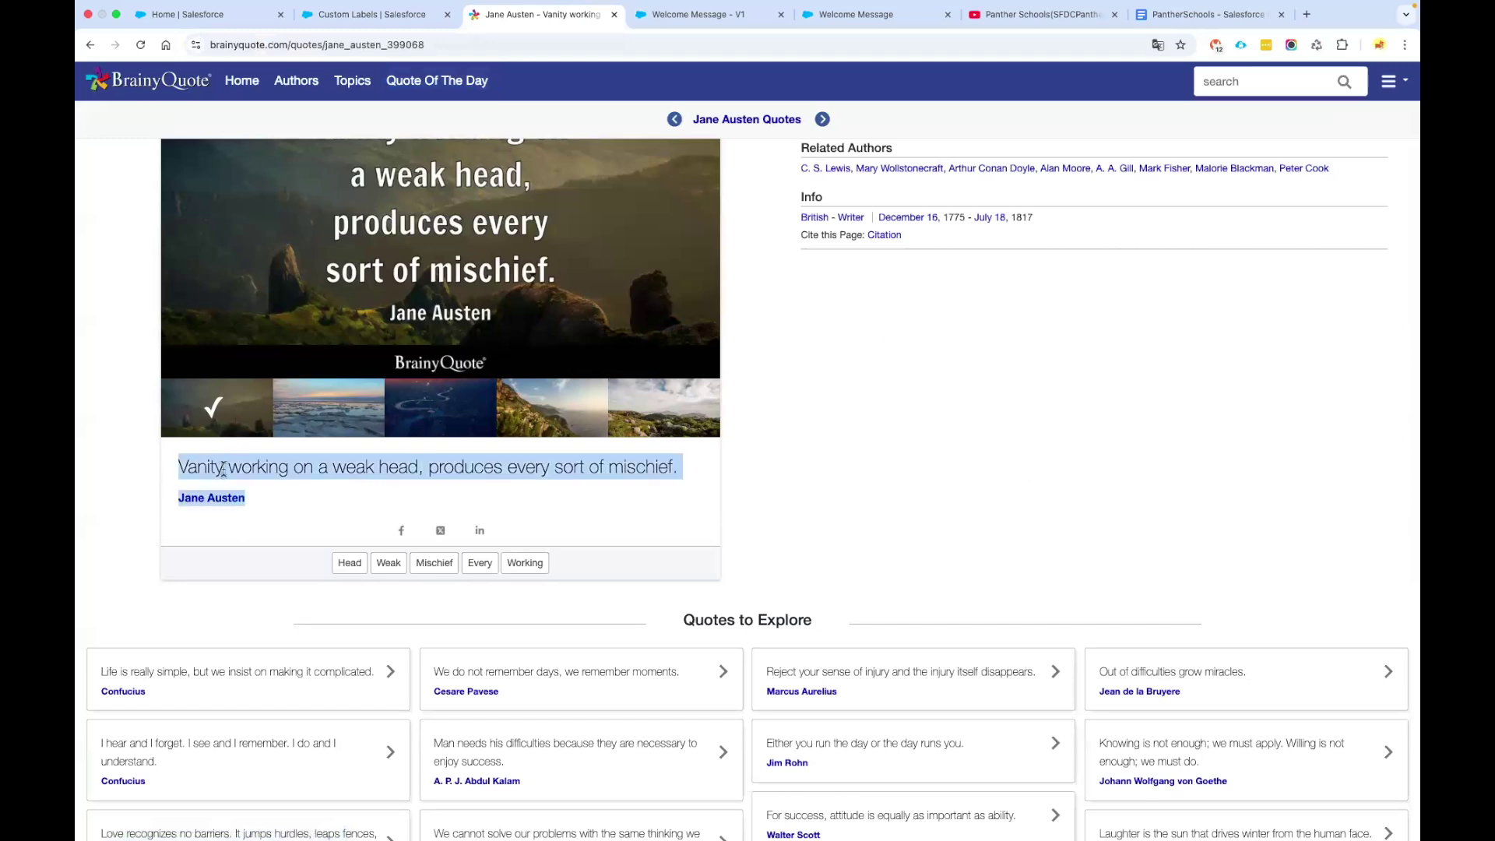
pyautogui.tripleClick(222, 467)
pyautogui.press('super+c')
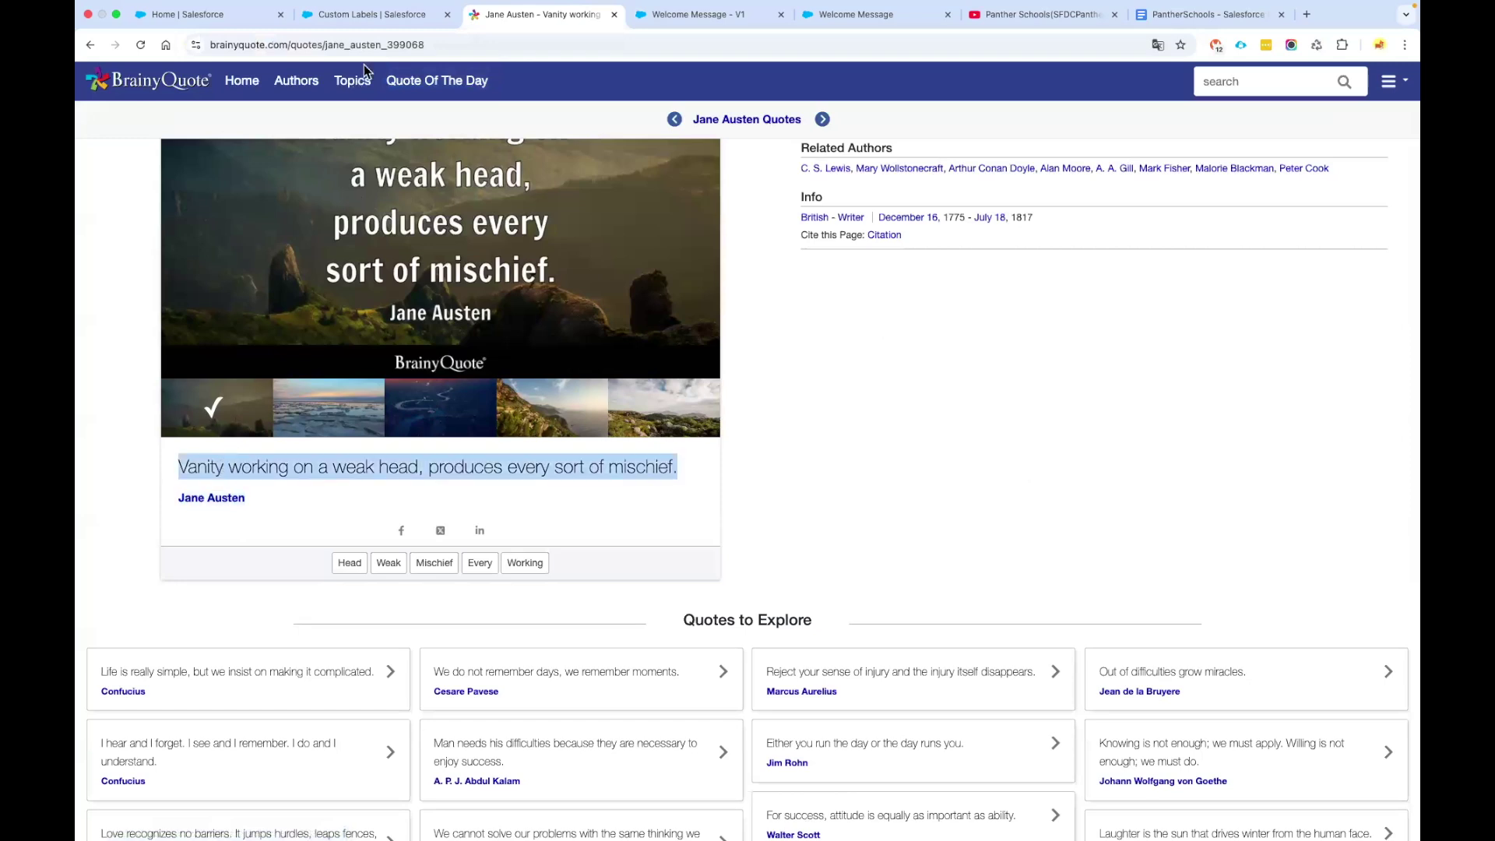
# - Set the WelcomeMessage label's value to "Vanity working on a weak head, produces every sort of mischief." and save the label
pyautogui.click(379, 15)
pyautogui.tripleClick(554, 345)
pyautogui.press('super+v')
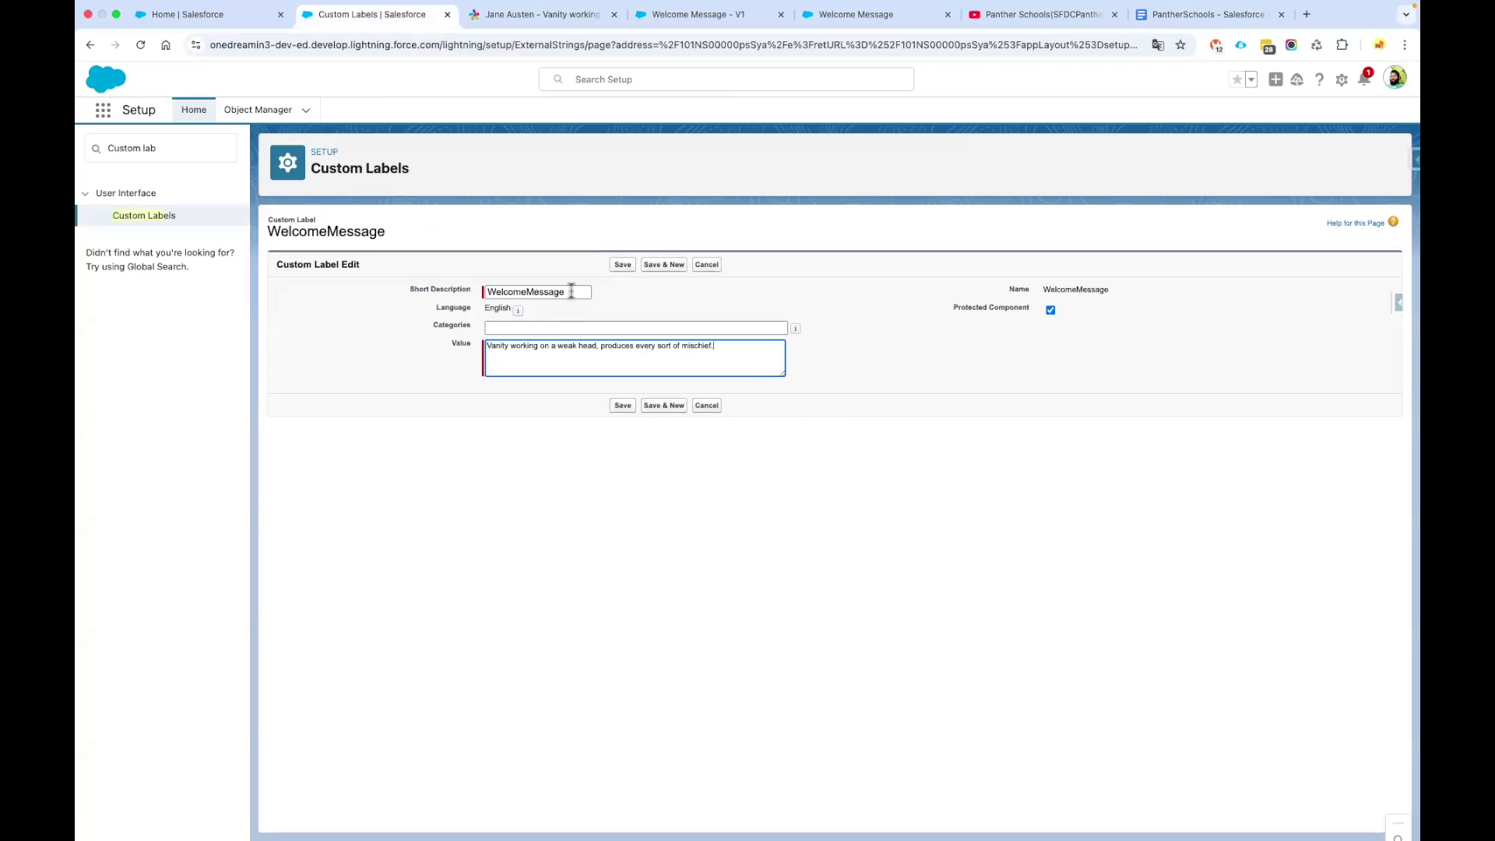
pyautogui.click(612, 265)
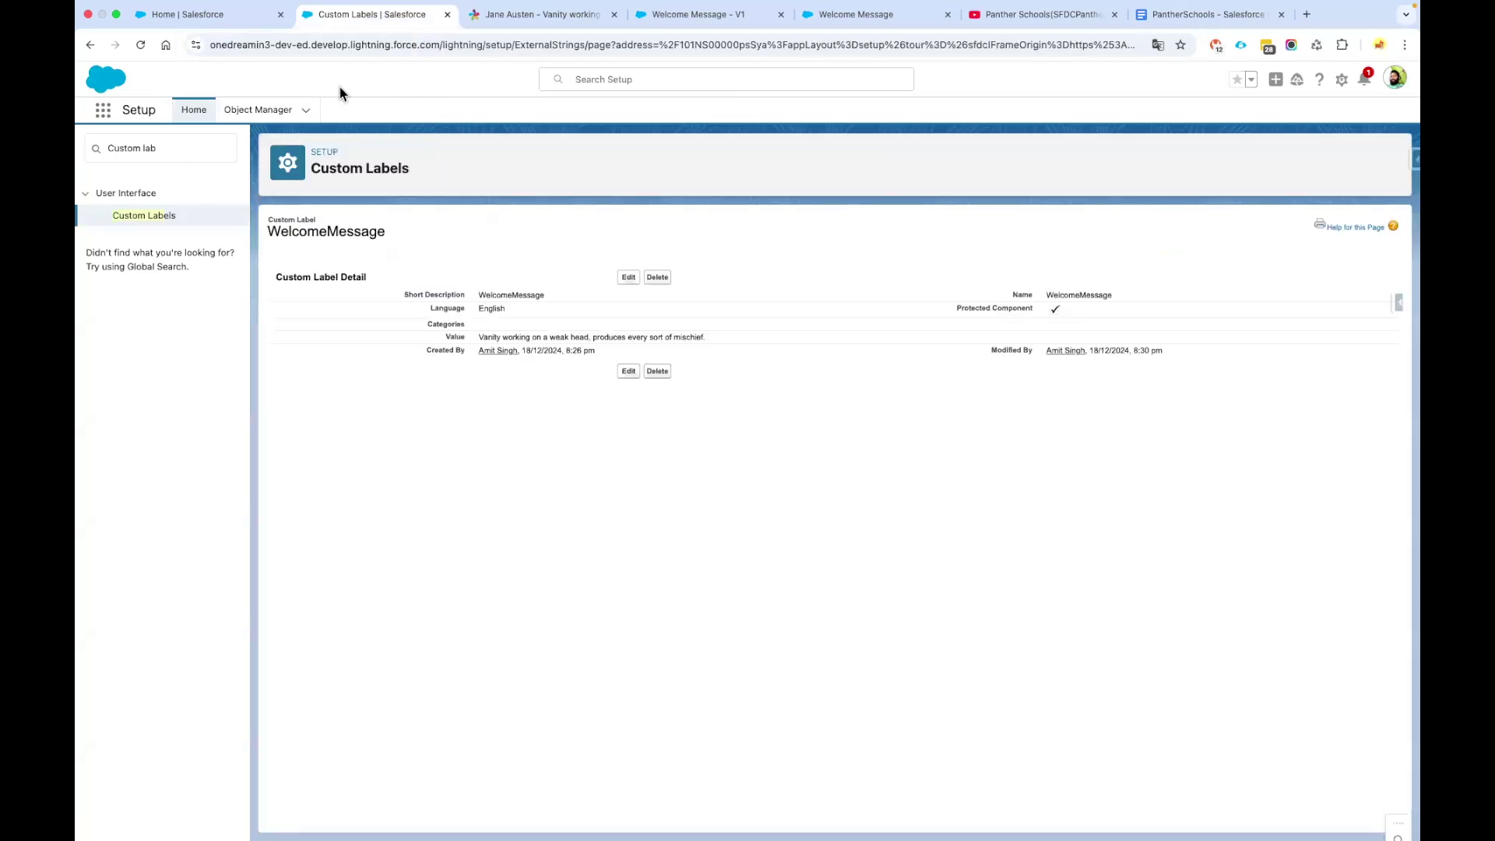
# - Reload the Sales home page and check the message in the flow component above the Assistant
pyautogui.click(225, 24)
pyautogui.click(141, 46)
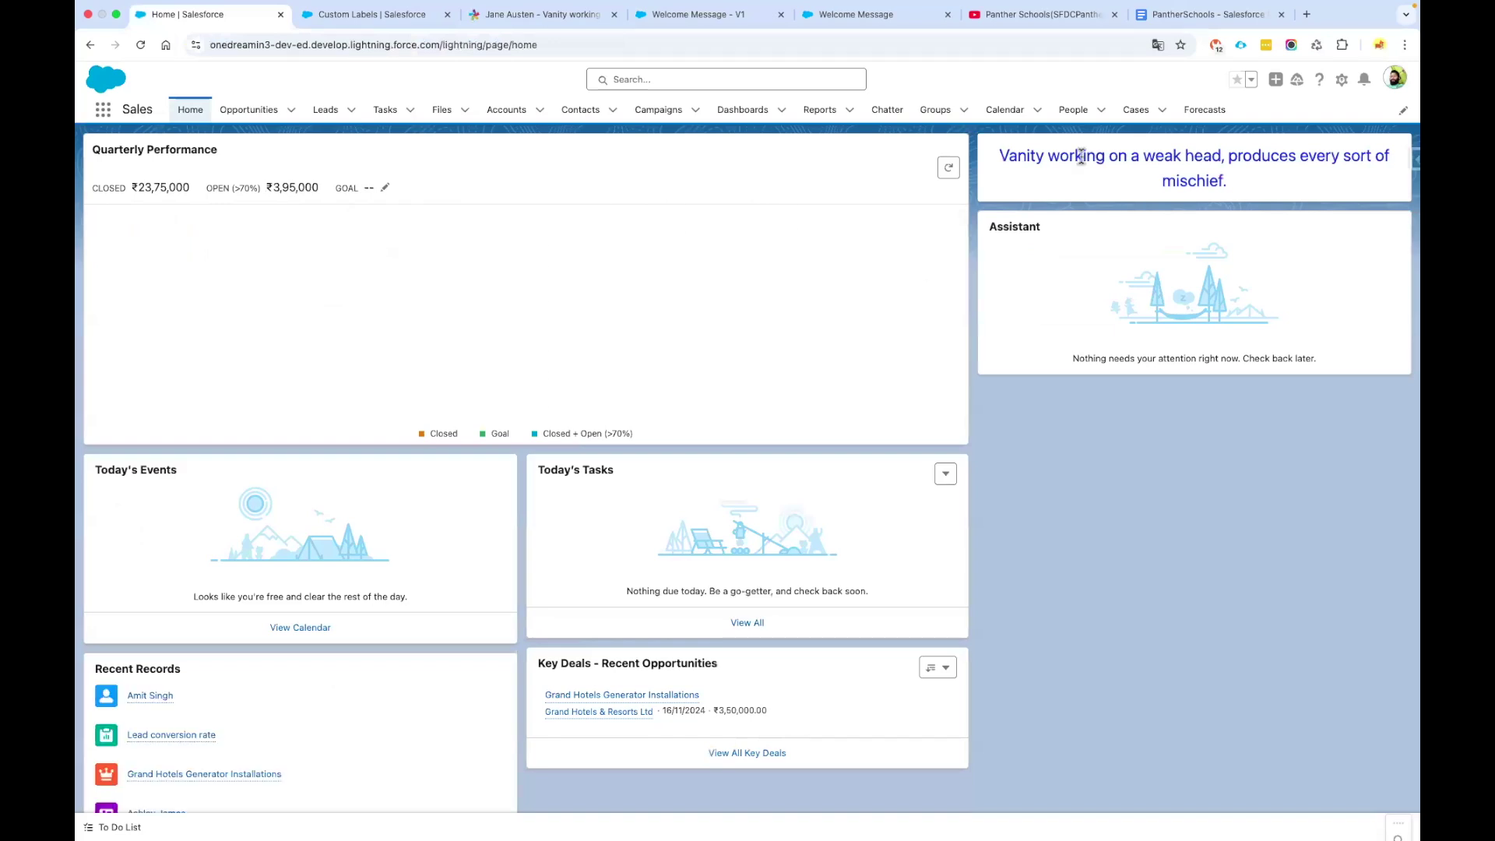
pyautogui.moveTo(1009, 156); pyautogui.dragTo(767, 209)
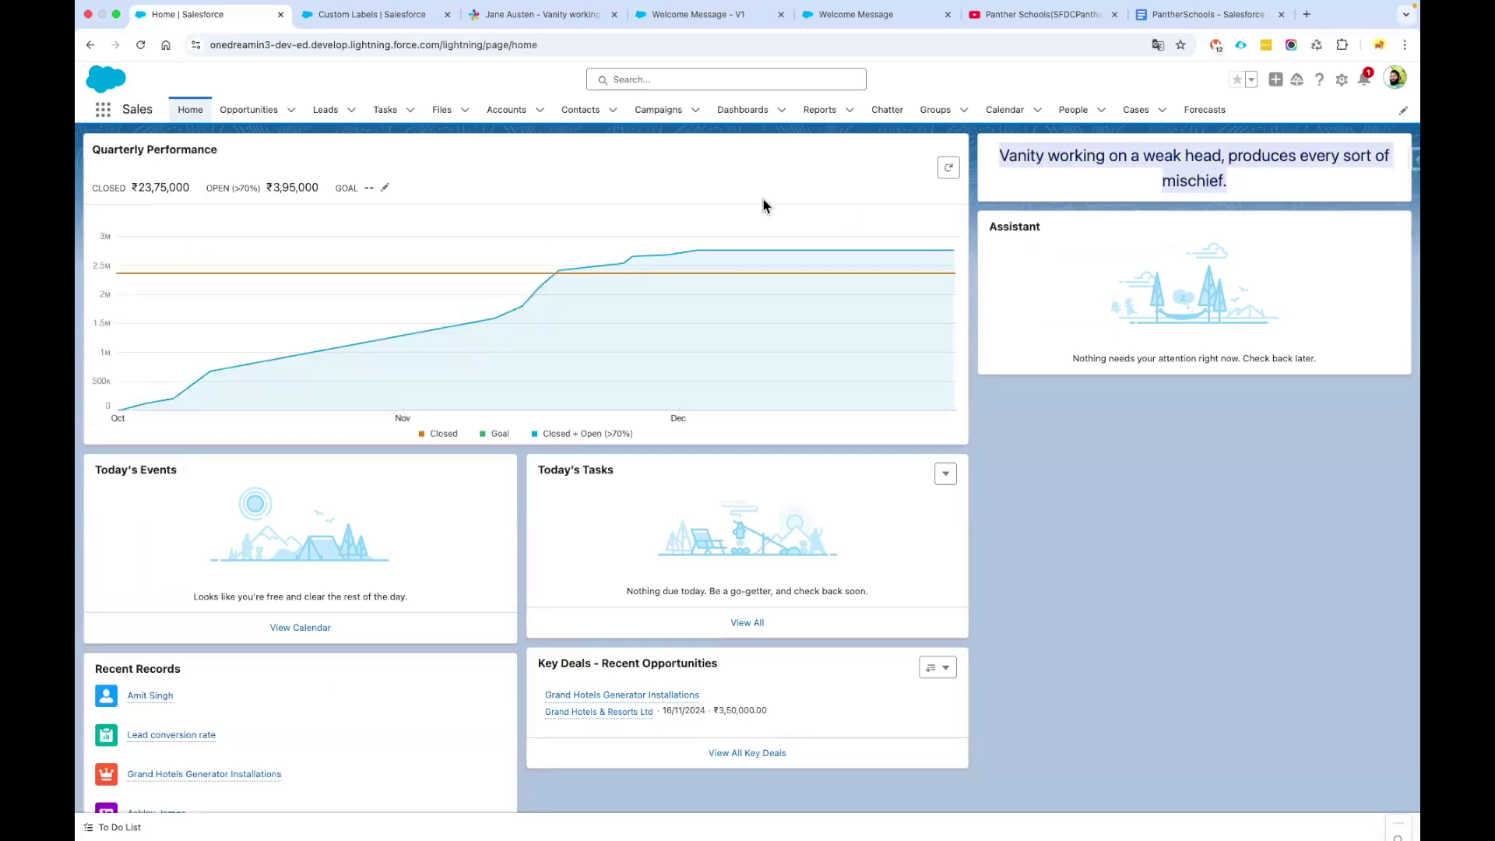
pyautogui.click(763, 205)
pyautogui.click(949, 173)
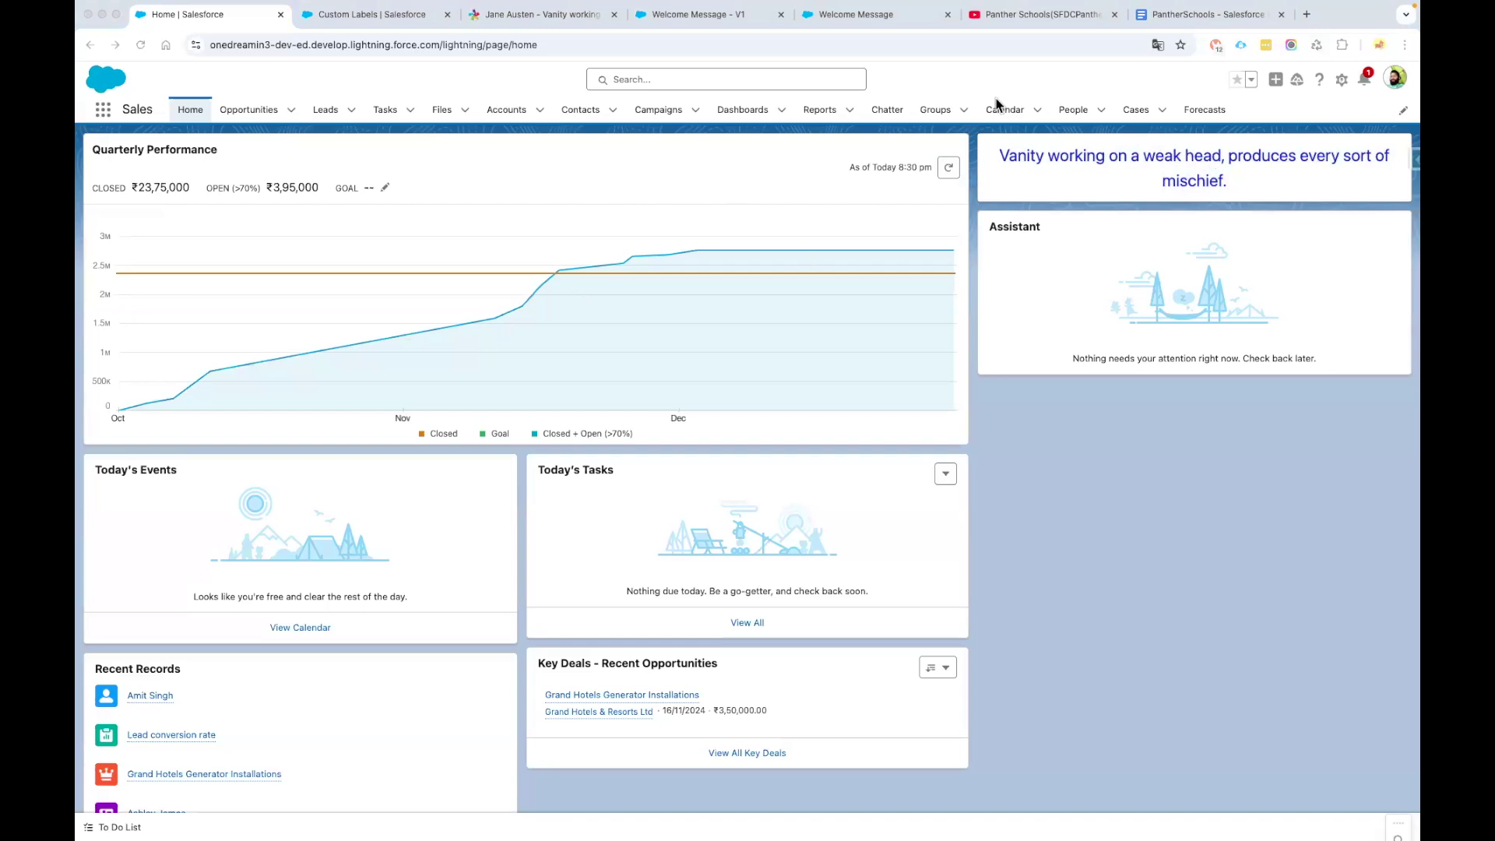
# - Switch to the Panther Schools YouTube channel and view its live streams page
pyautogui.click(1012, 16)
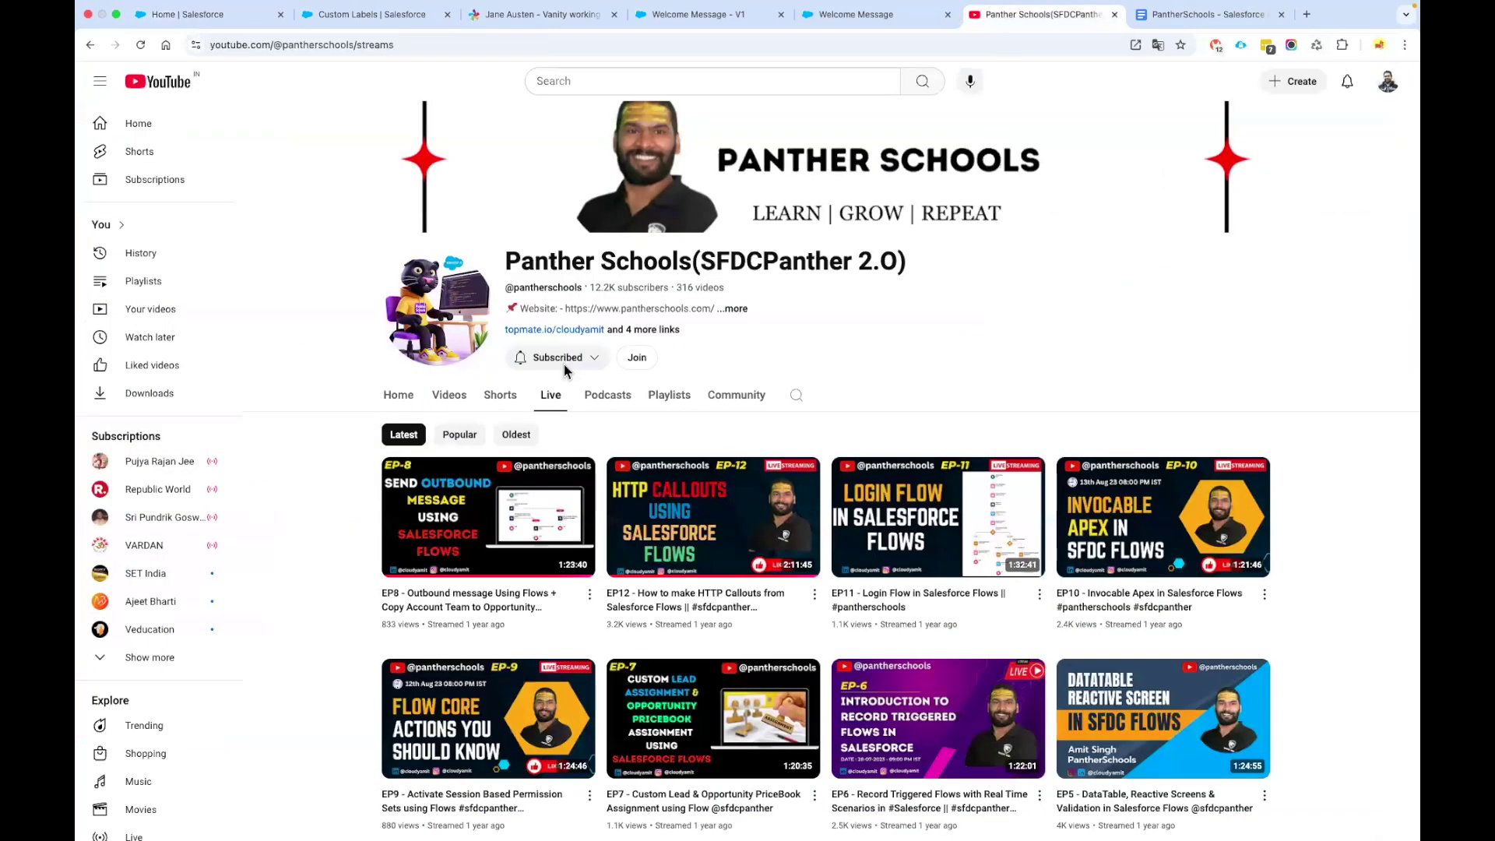
pyautogui.scroll(1, 886, 344)
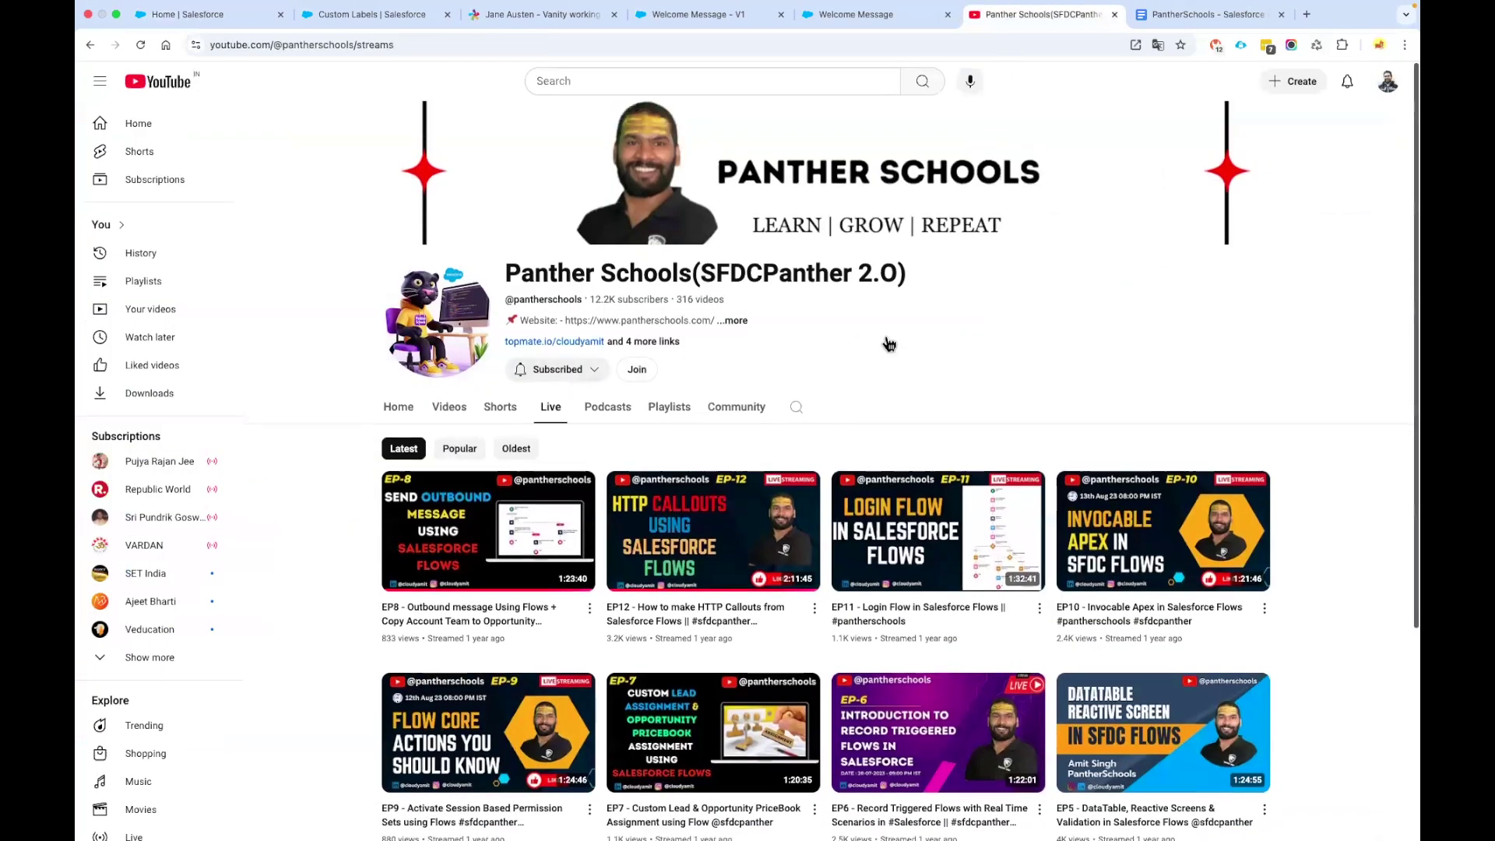